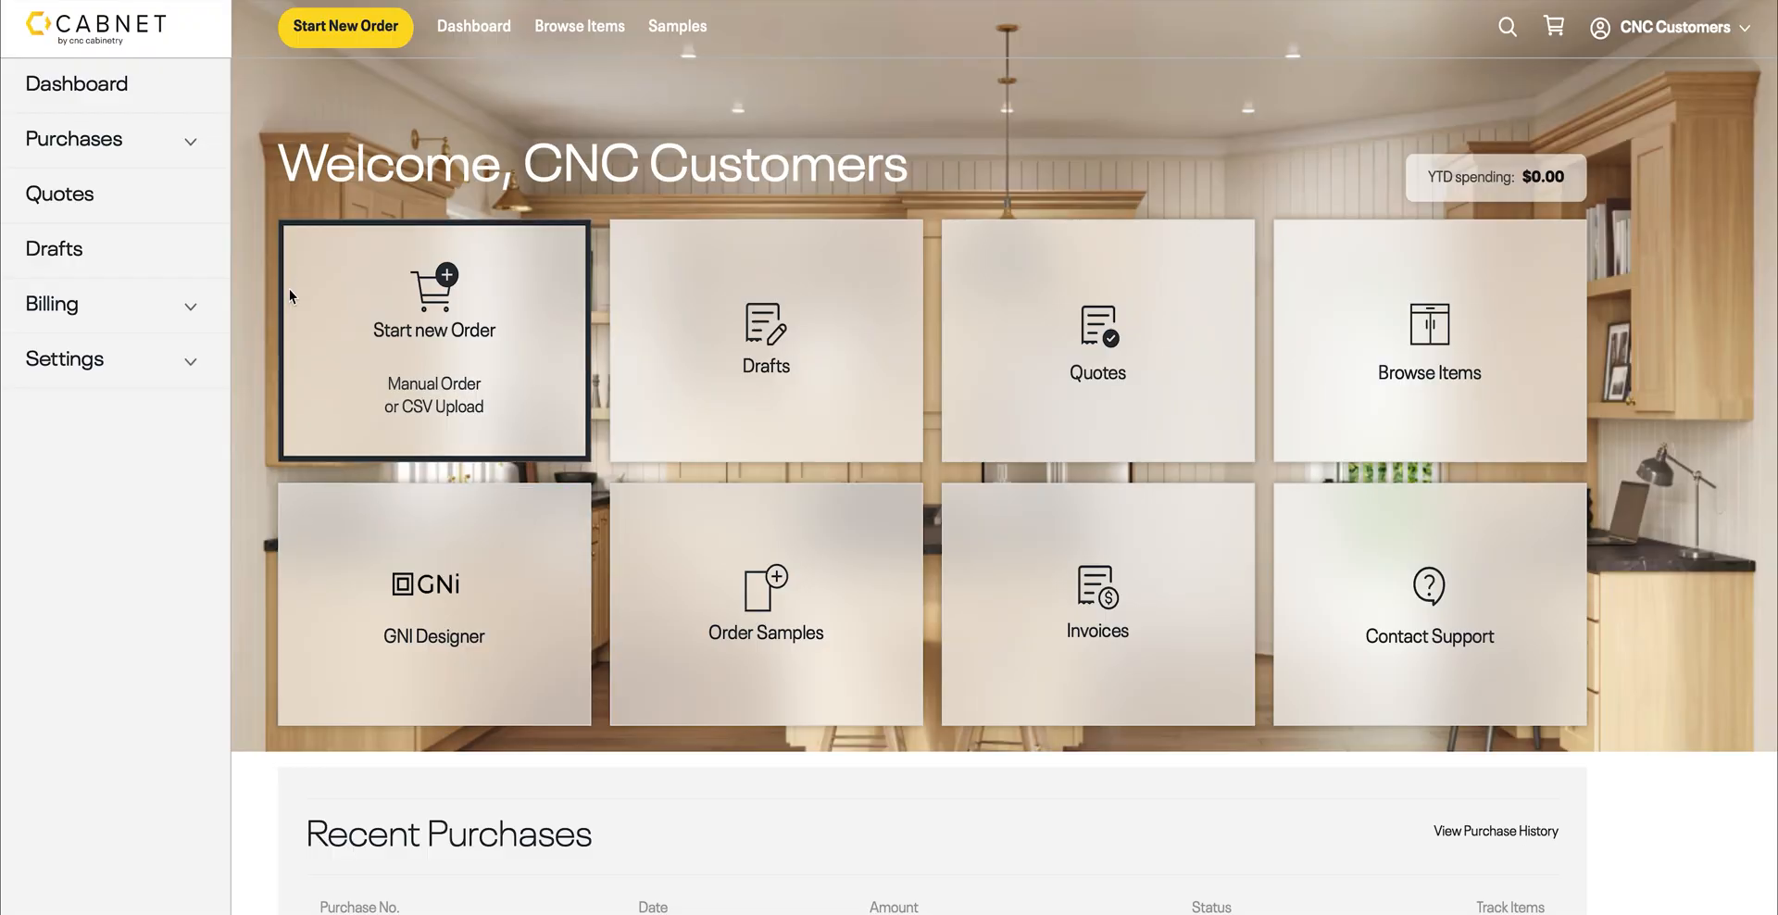
Log in to the GNI Designer from the dashboard and start a new design project
click(330, 554)
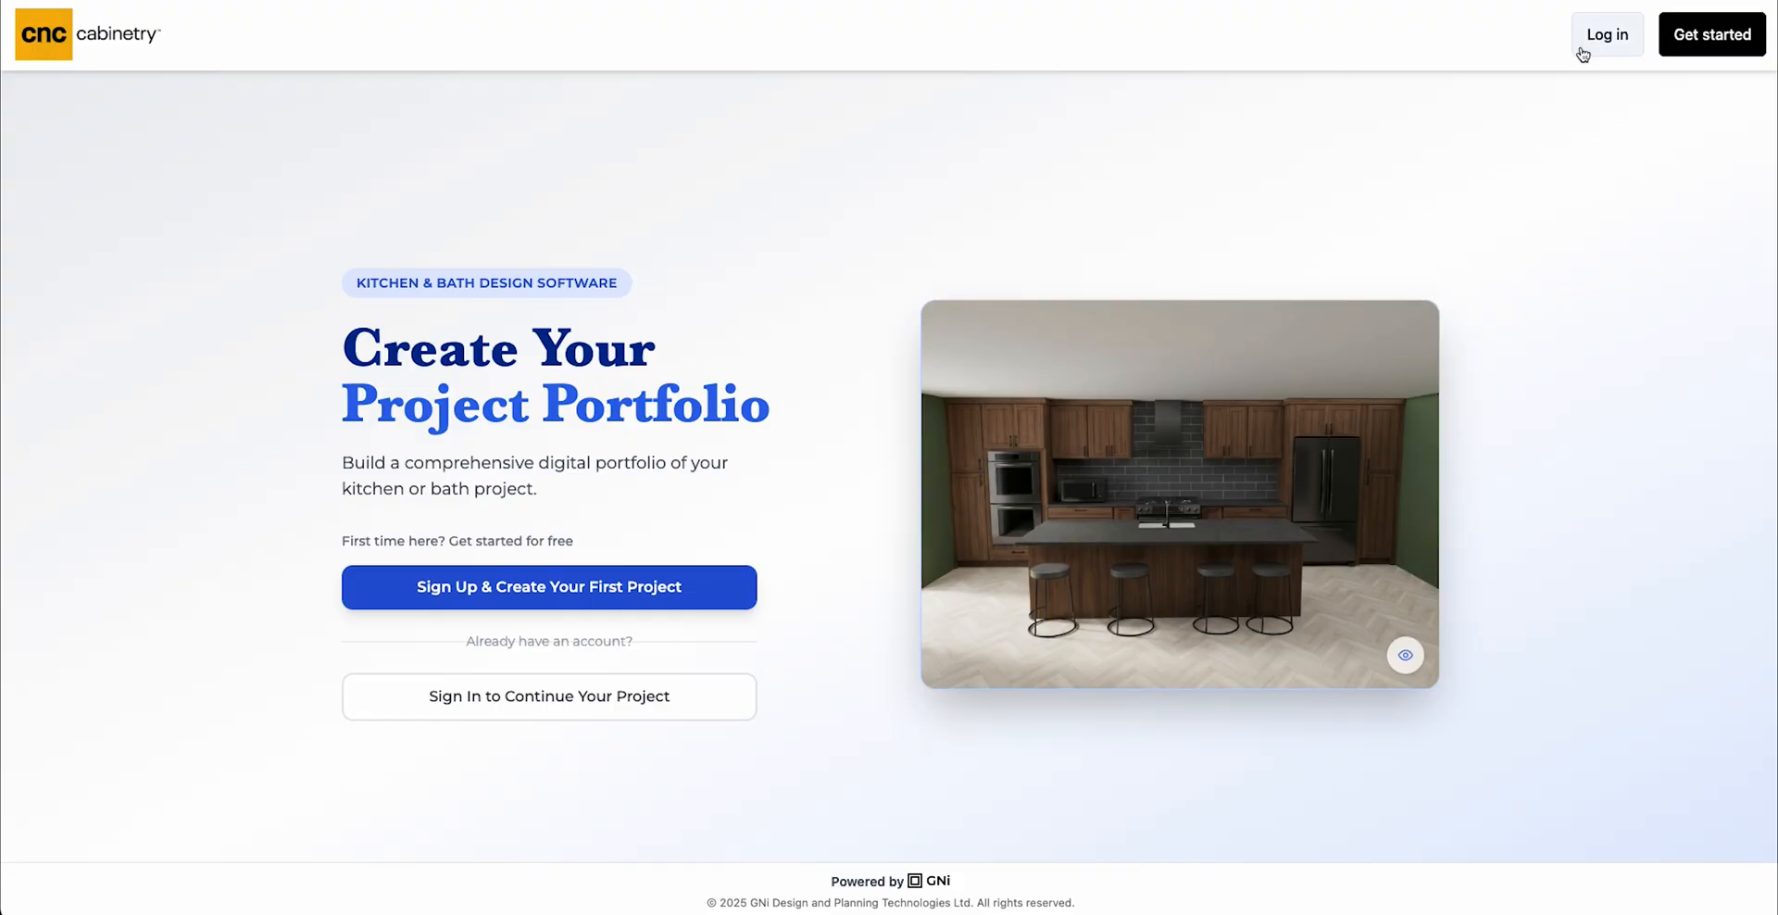
click(1614, 30)
click(944, 560)
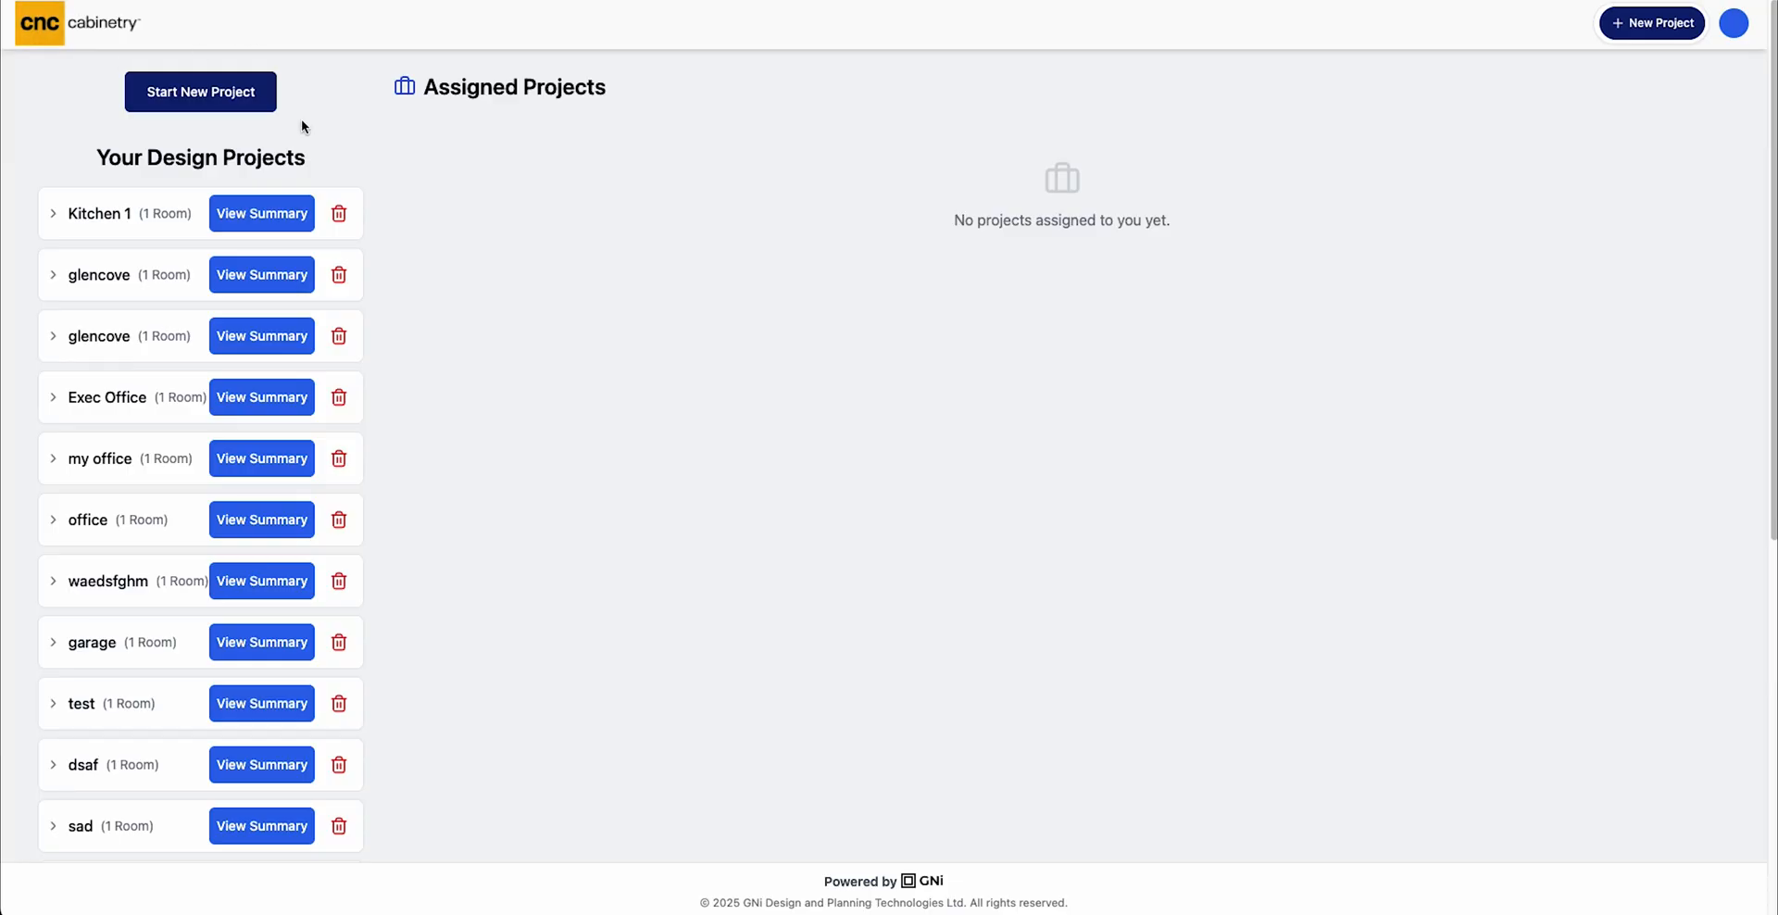
click(210, 92)
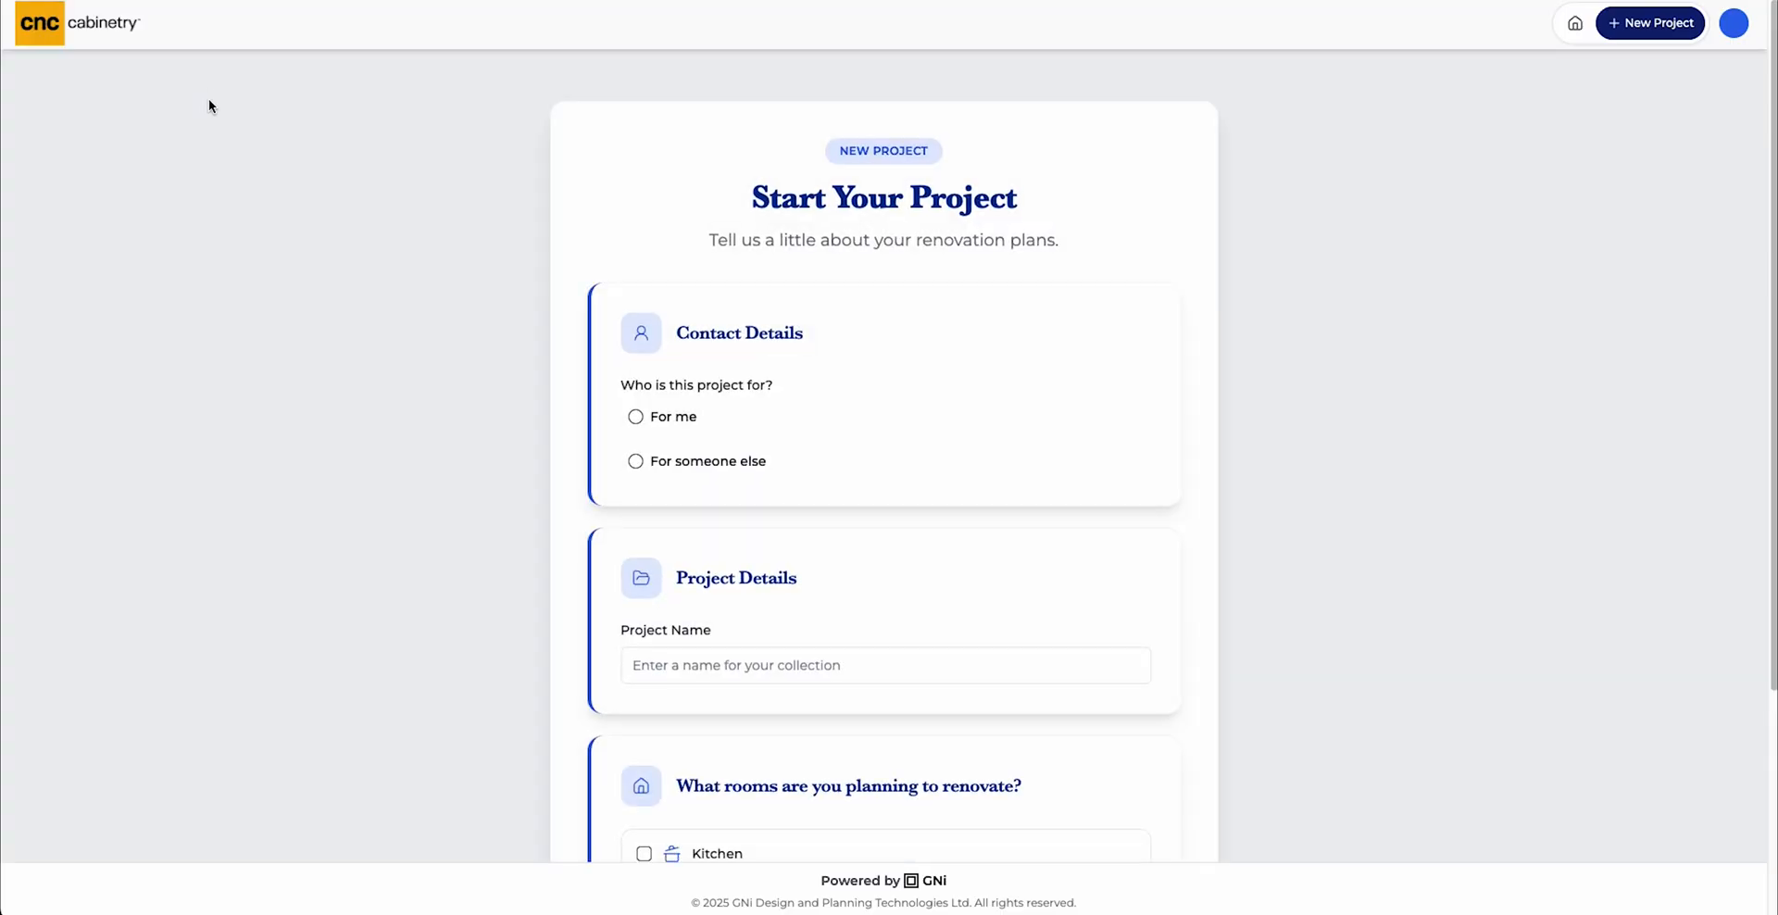
Create a project for yourself named CNC Test with a kitchen as the room to renovate
scroll(700, 176, down, 3)
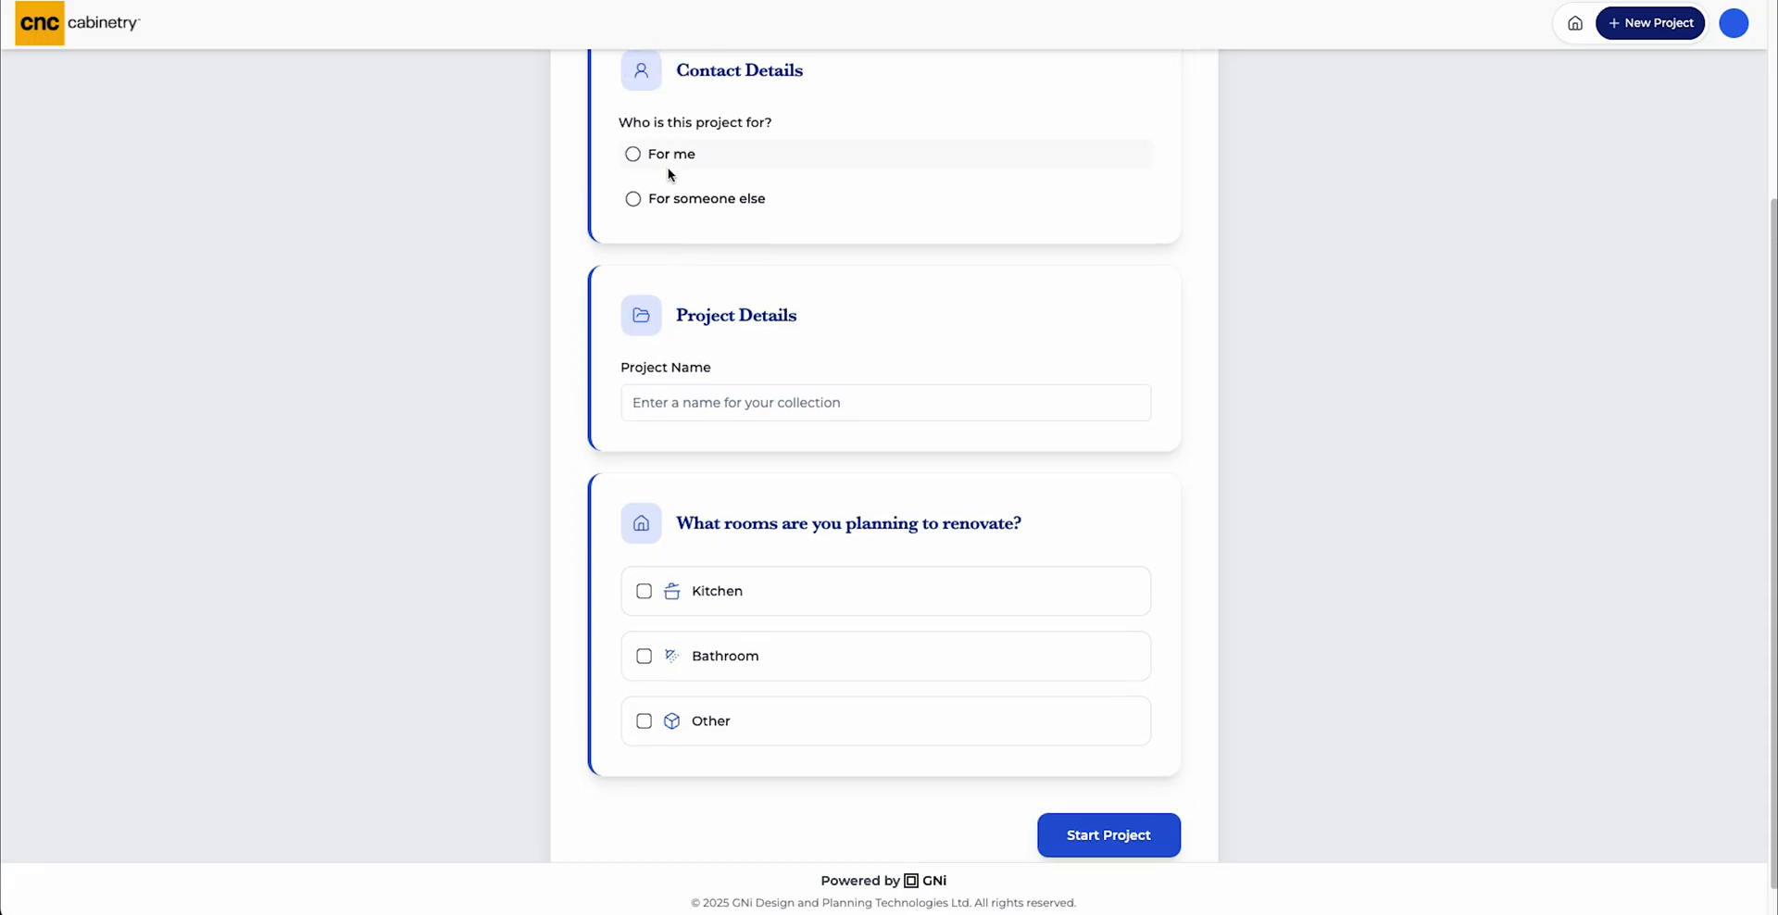
click(633, 160)
click(758, 387)
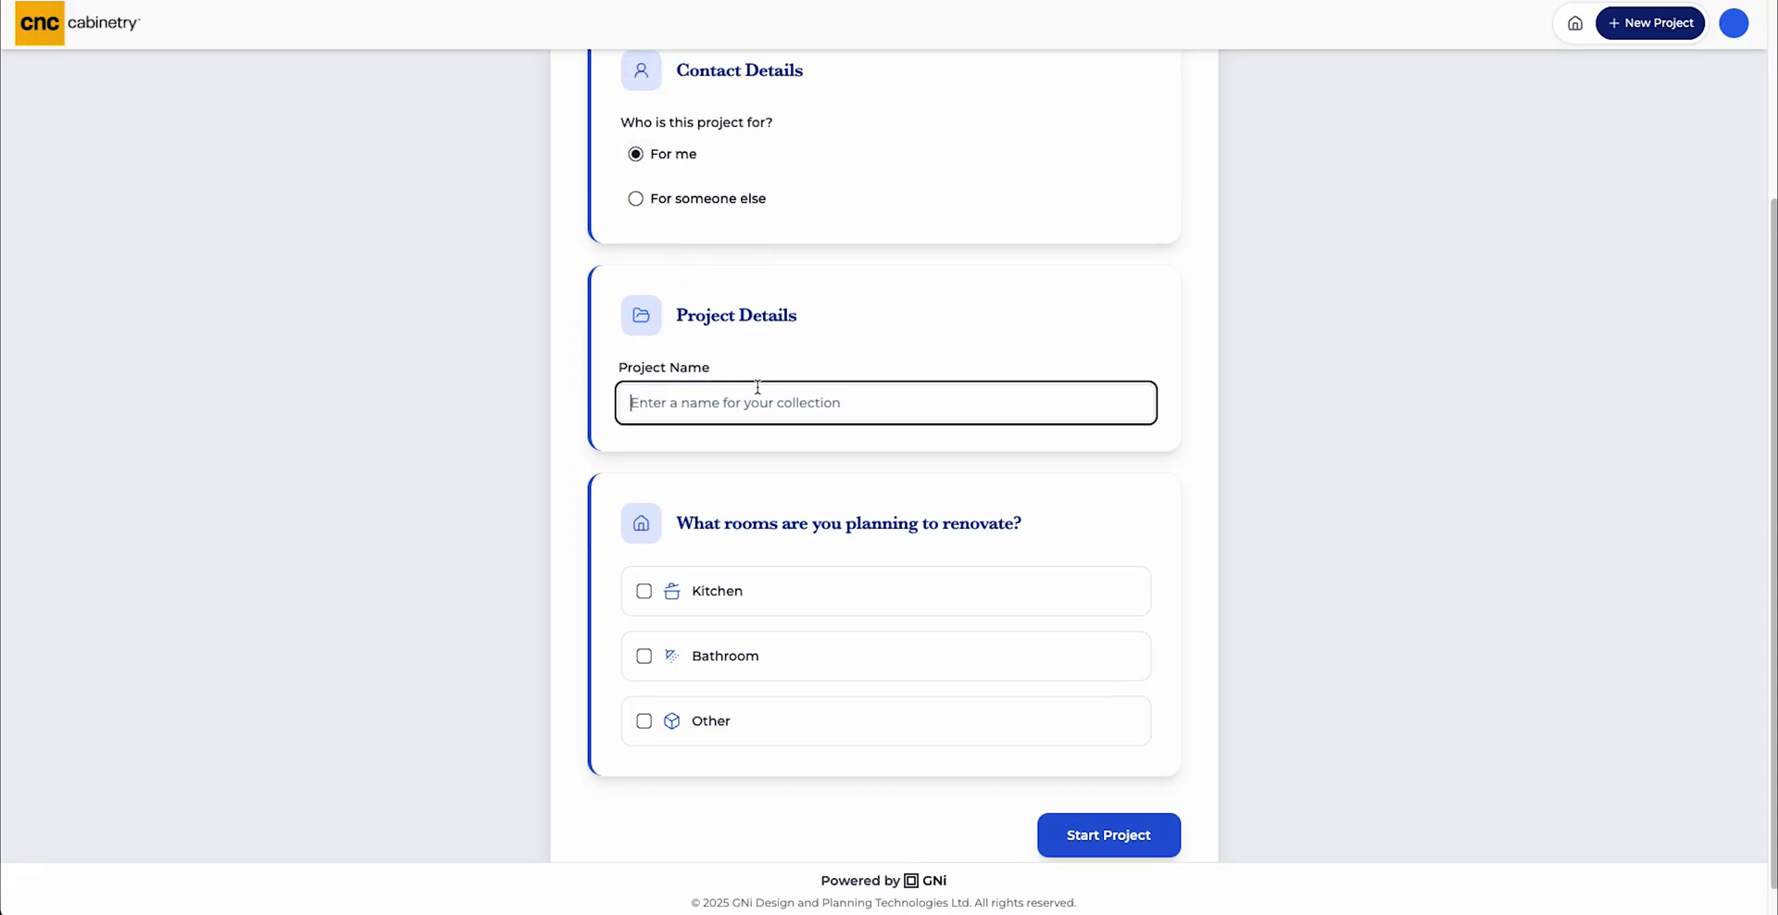
text(c)
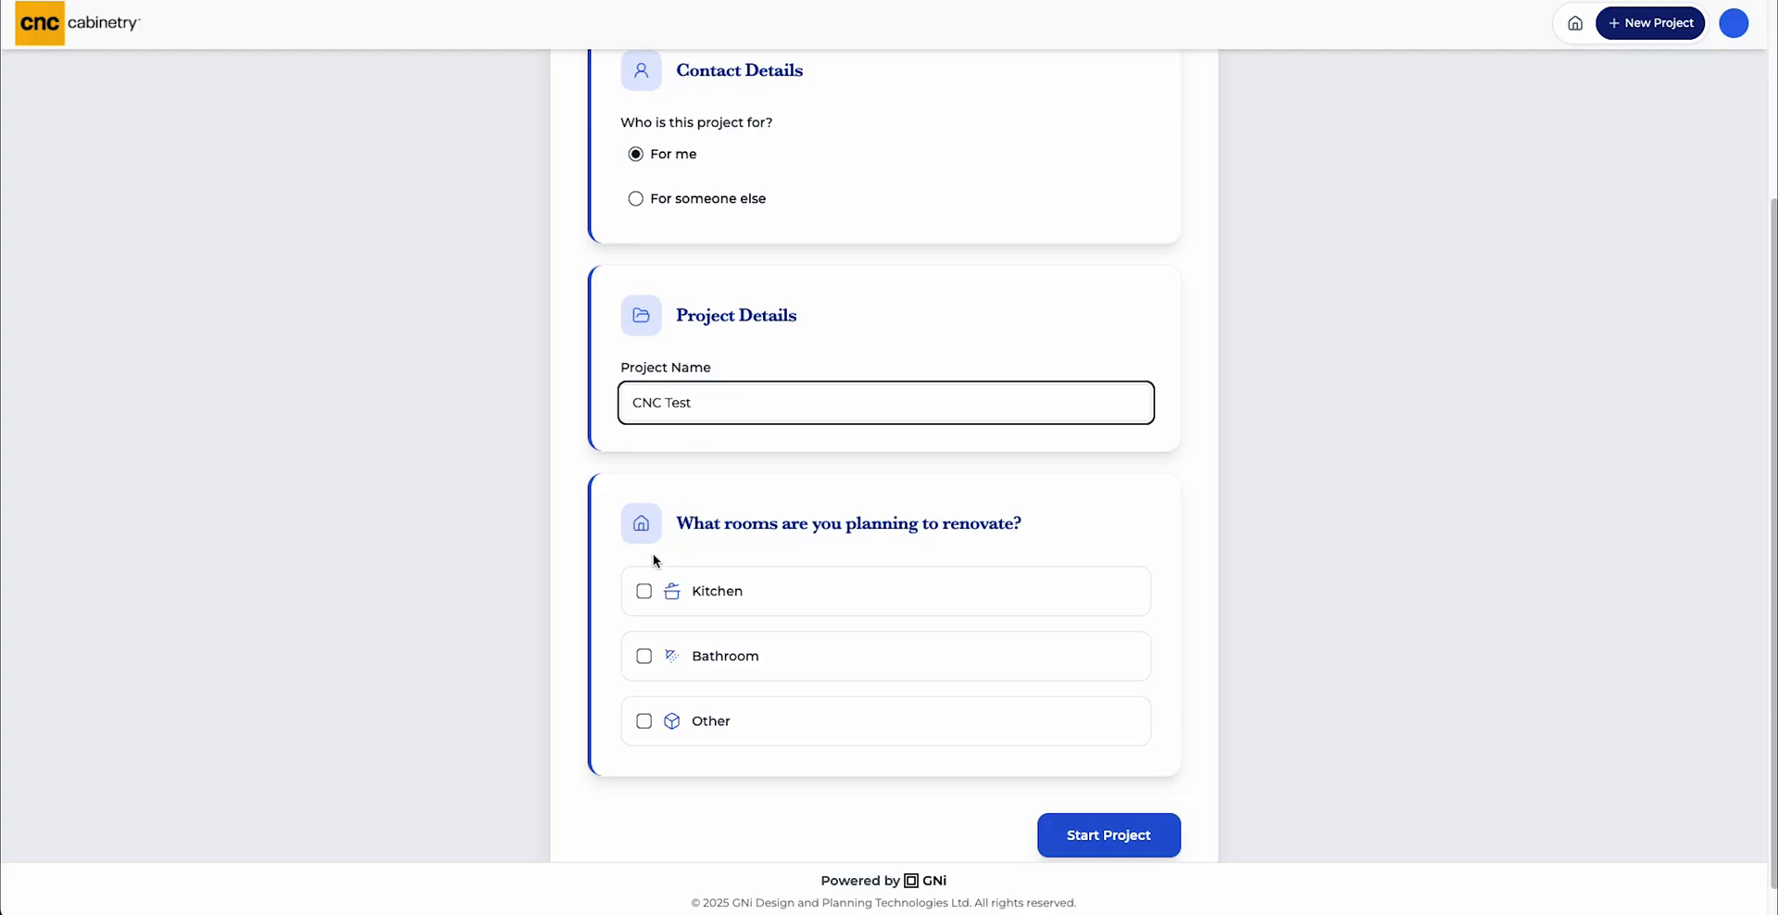
scroll(768, 474, down, 1)
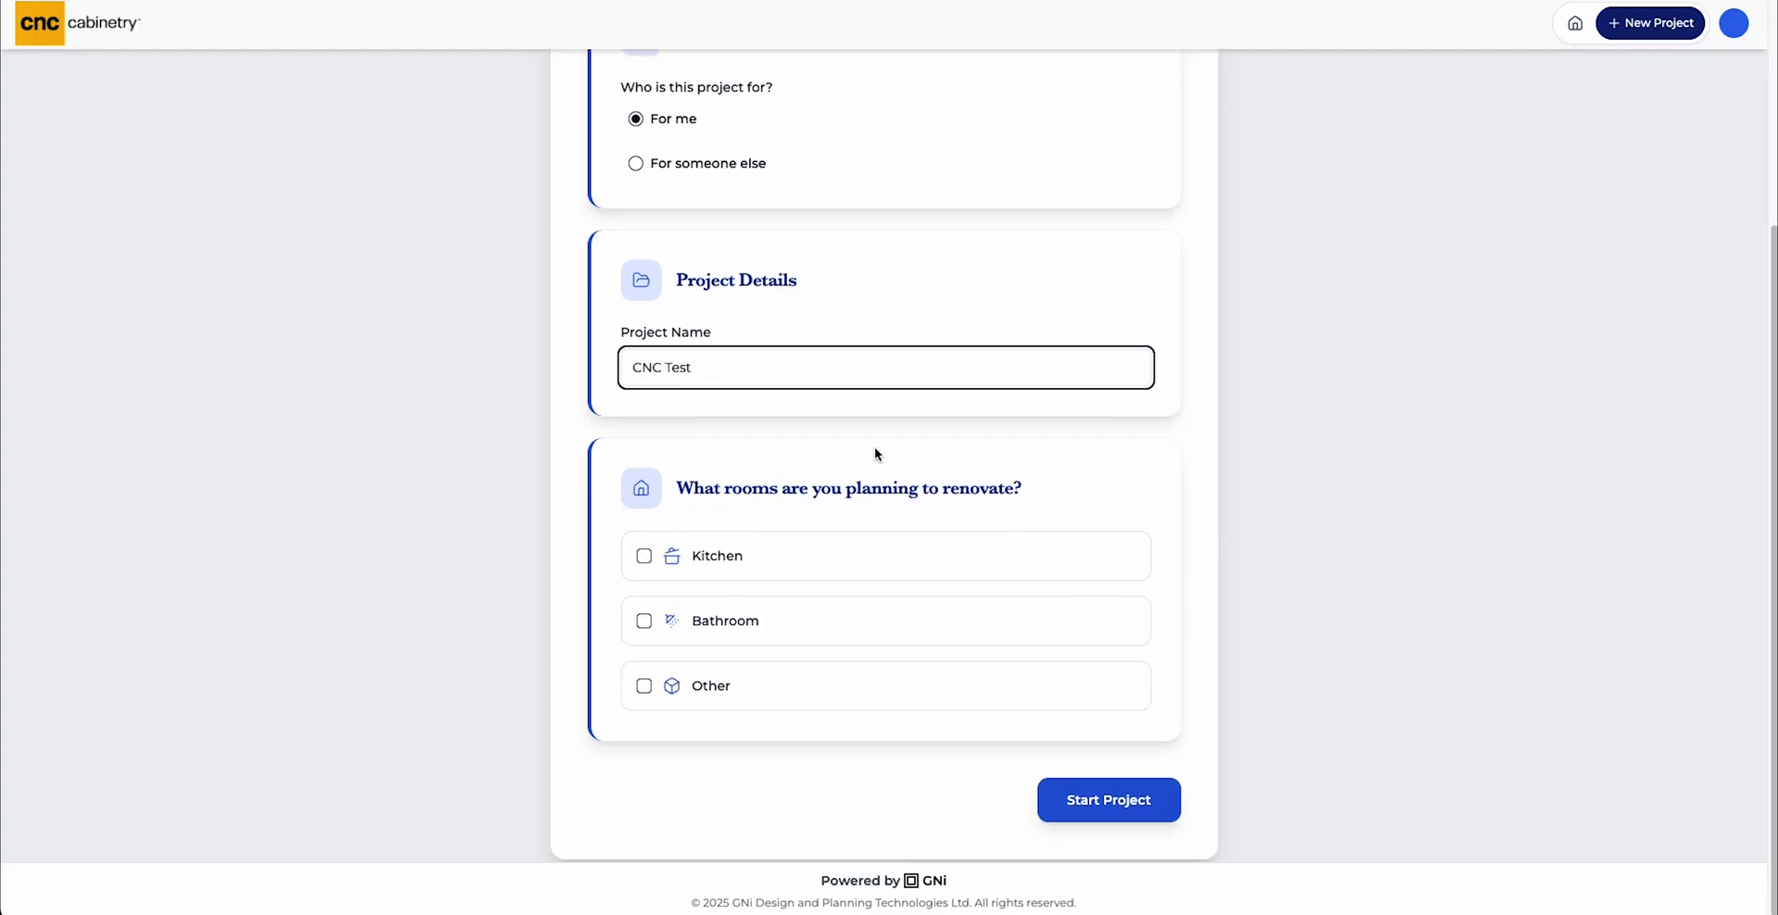
click(653, 559)
click(643, 558)
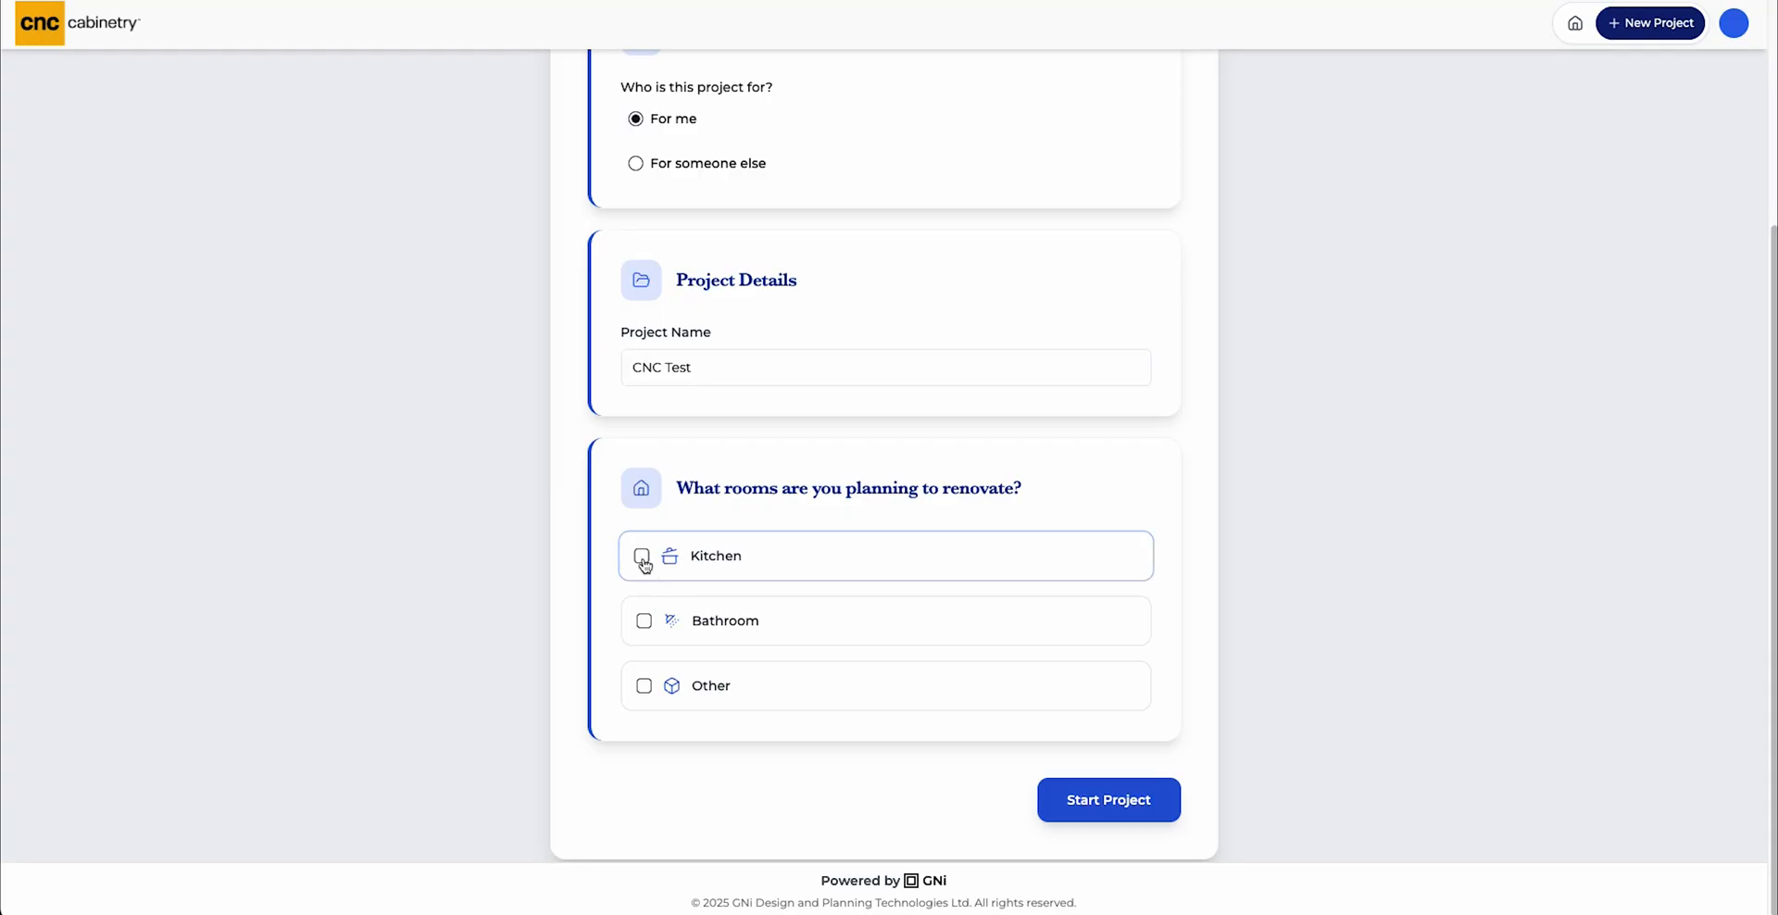
click(1137, 813)
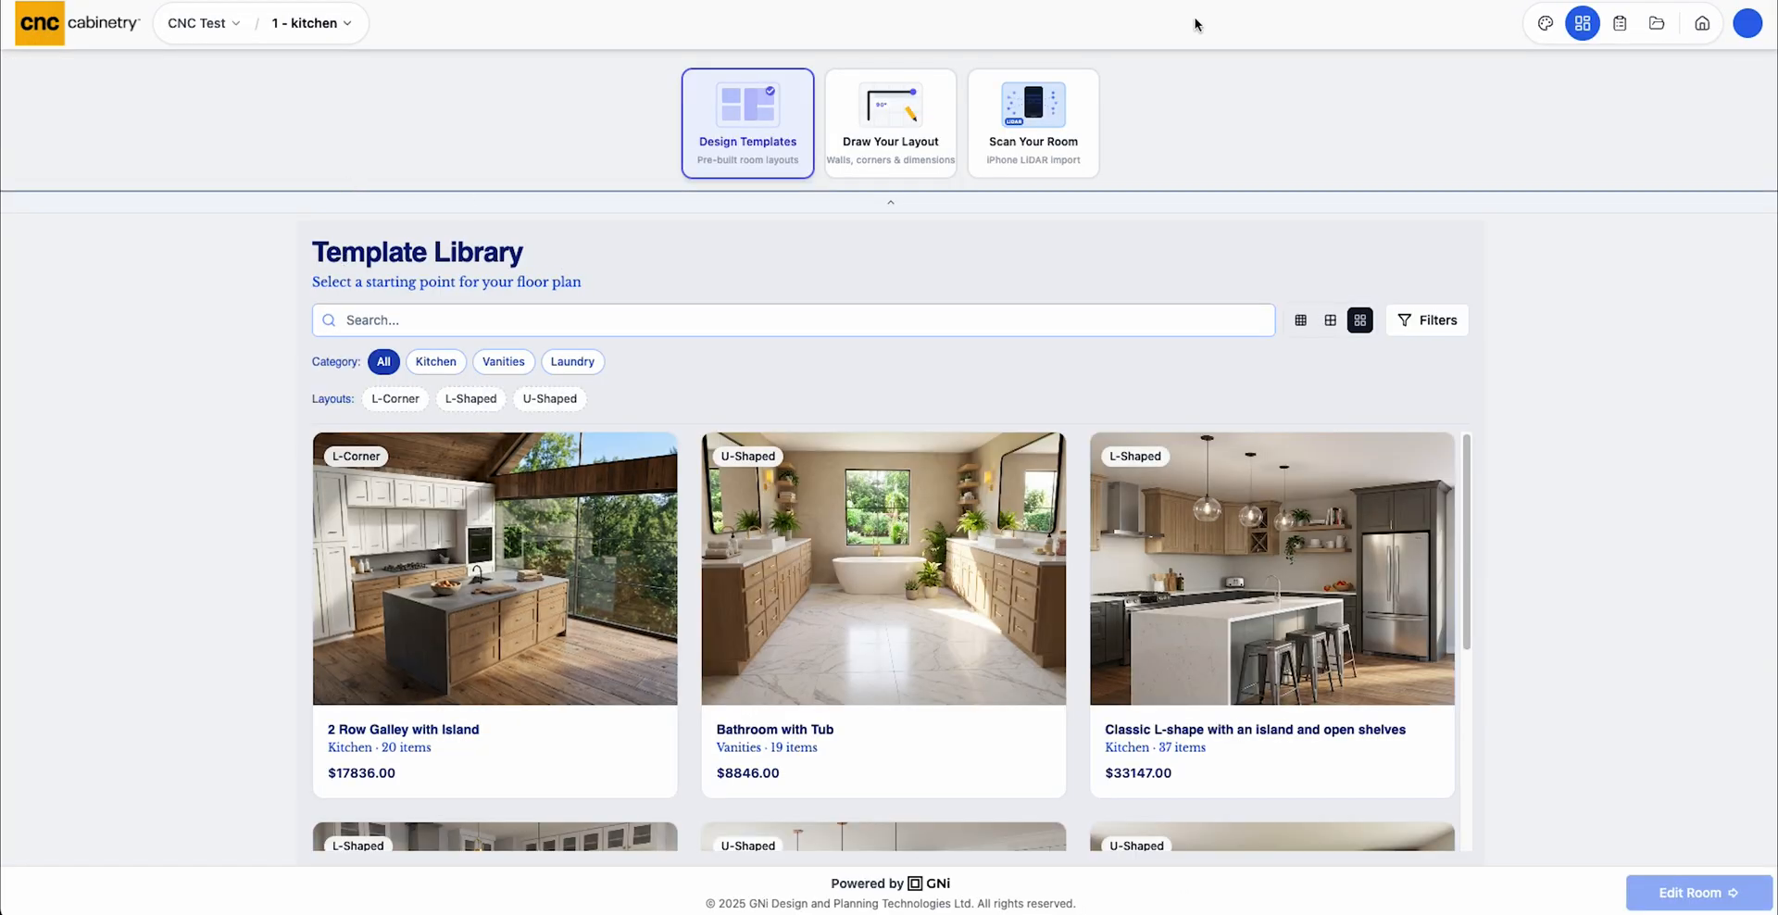
Look through the template library, the preset layouts for drawing a room and the iPhone room scanning instructions
scroll(1352, 547, down, 4)
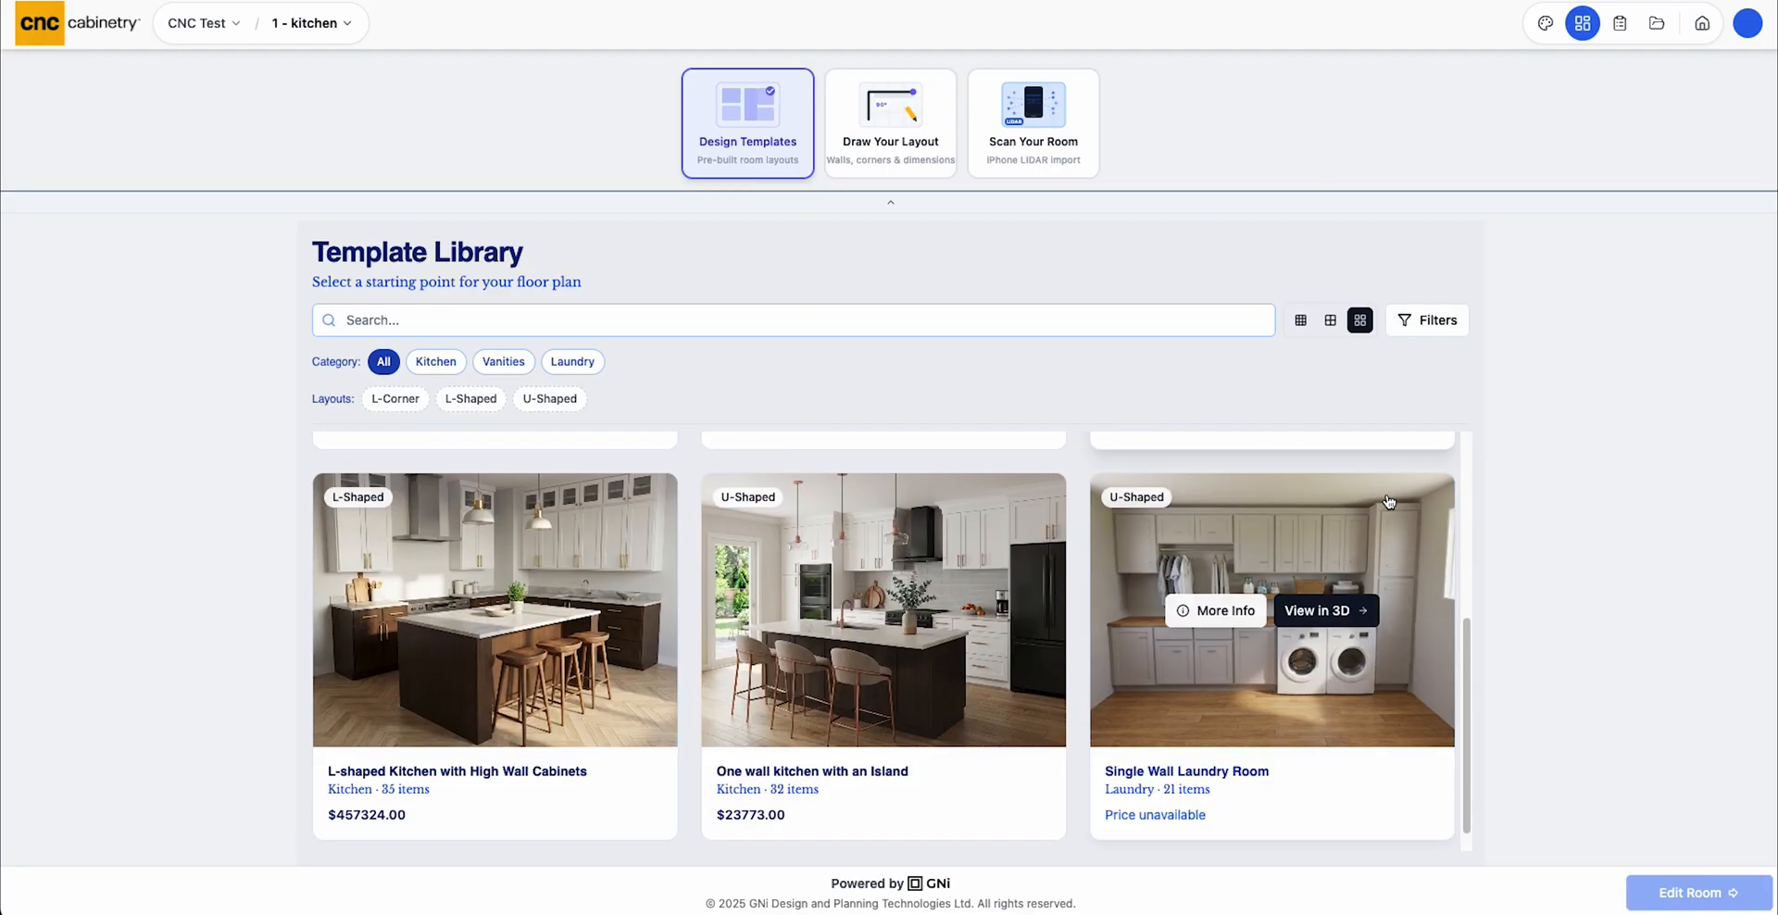
scroll(1381, 467, up, 3)
scroll(1381, 467, up, 1)
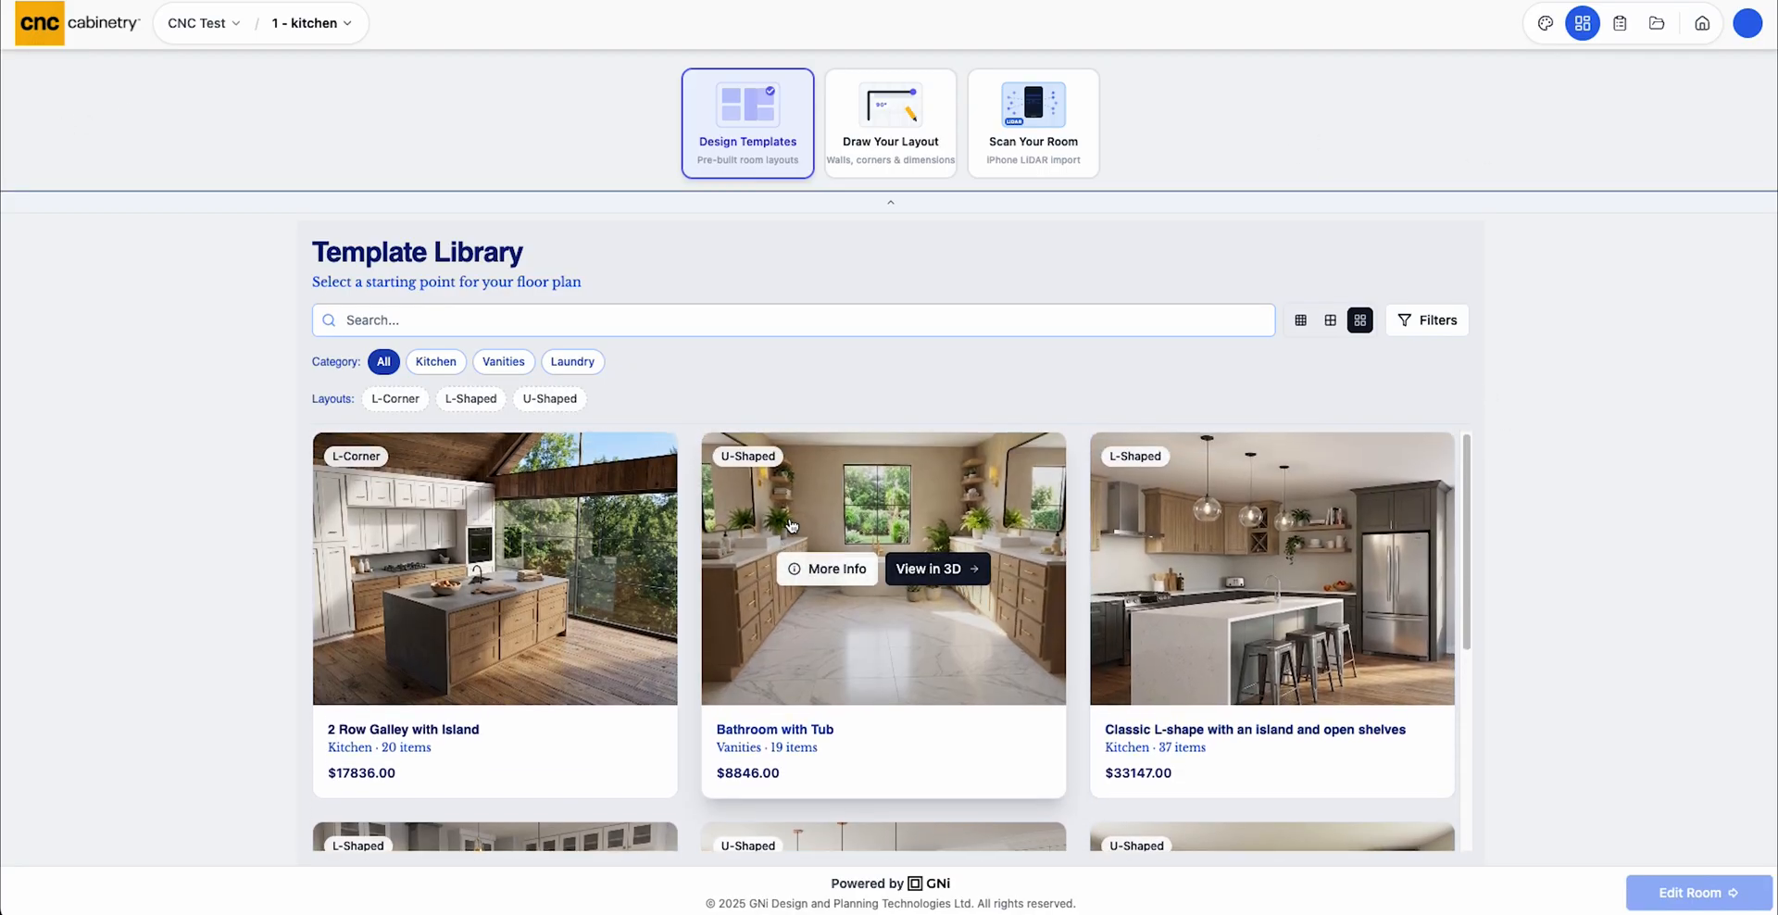
click(892, 151)
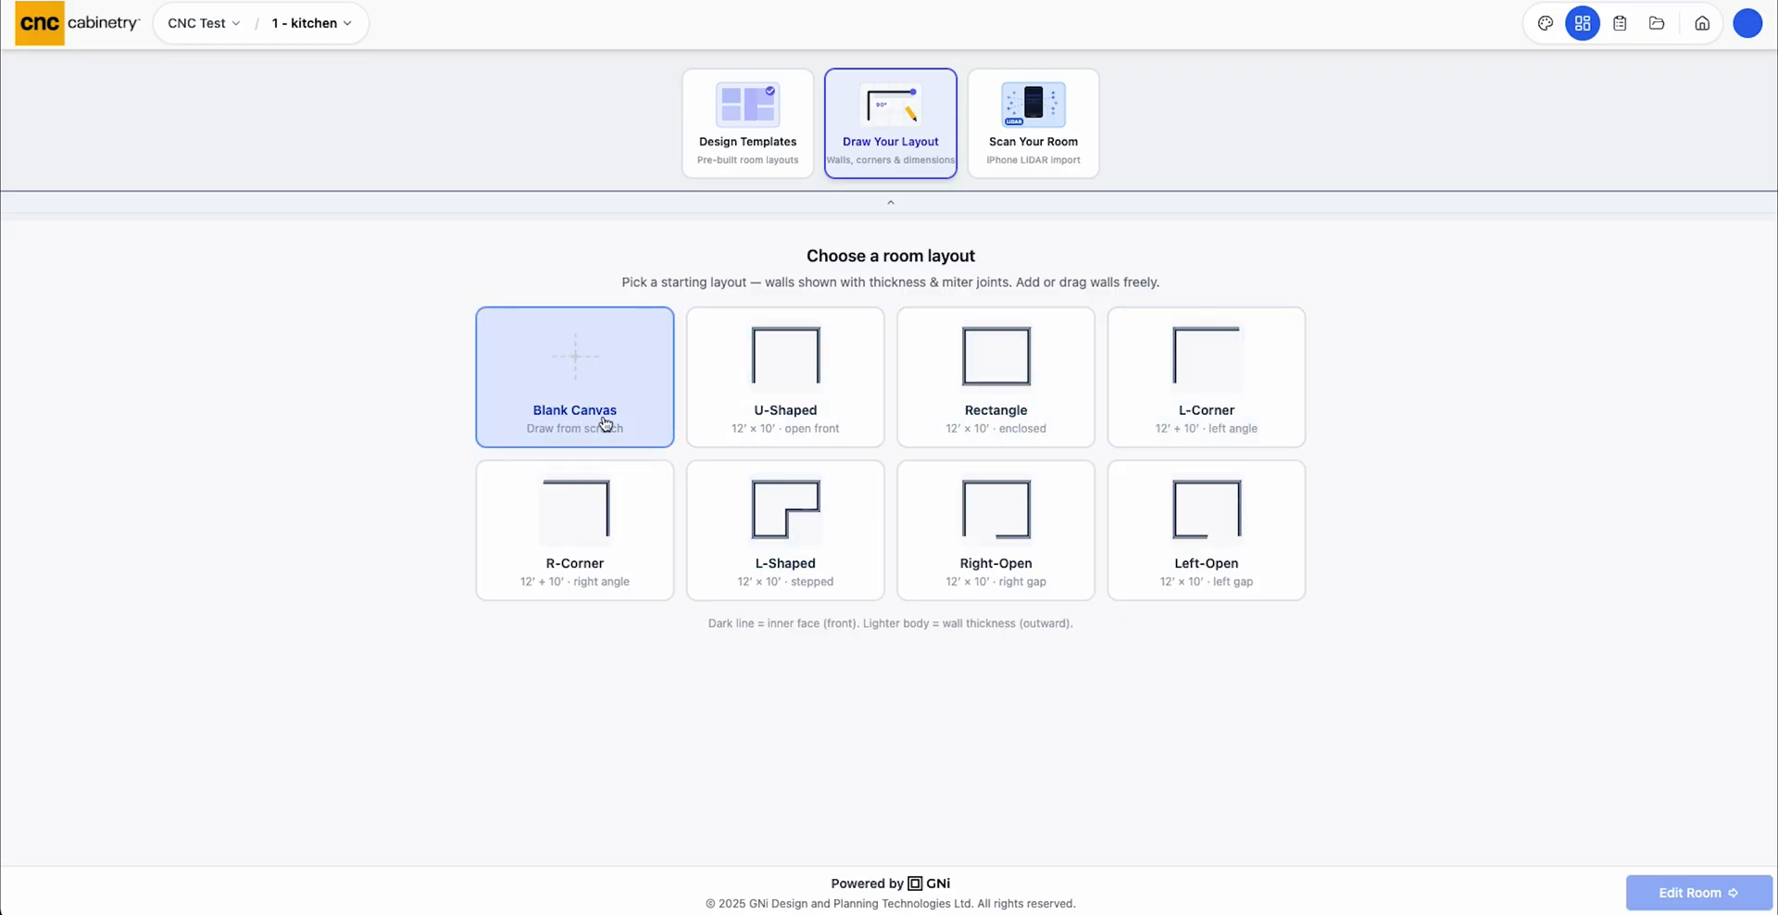
click(999, 128)
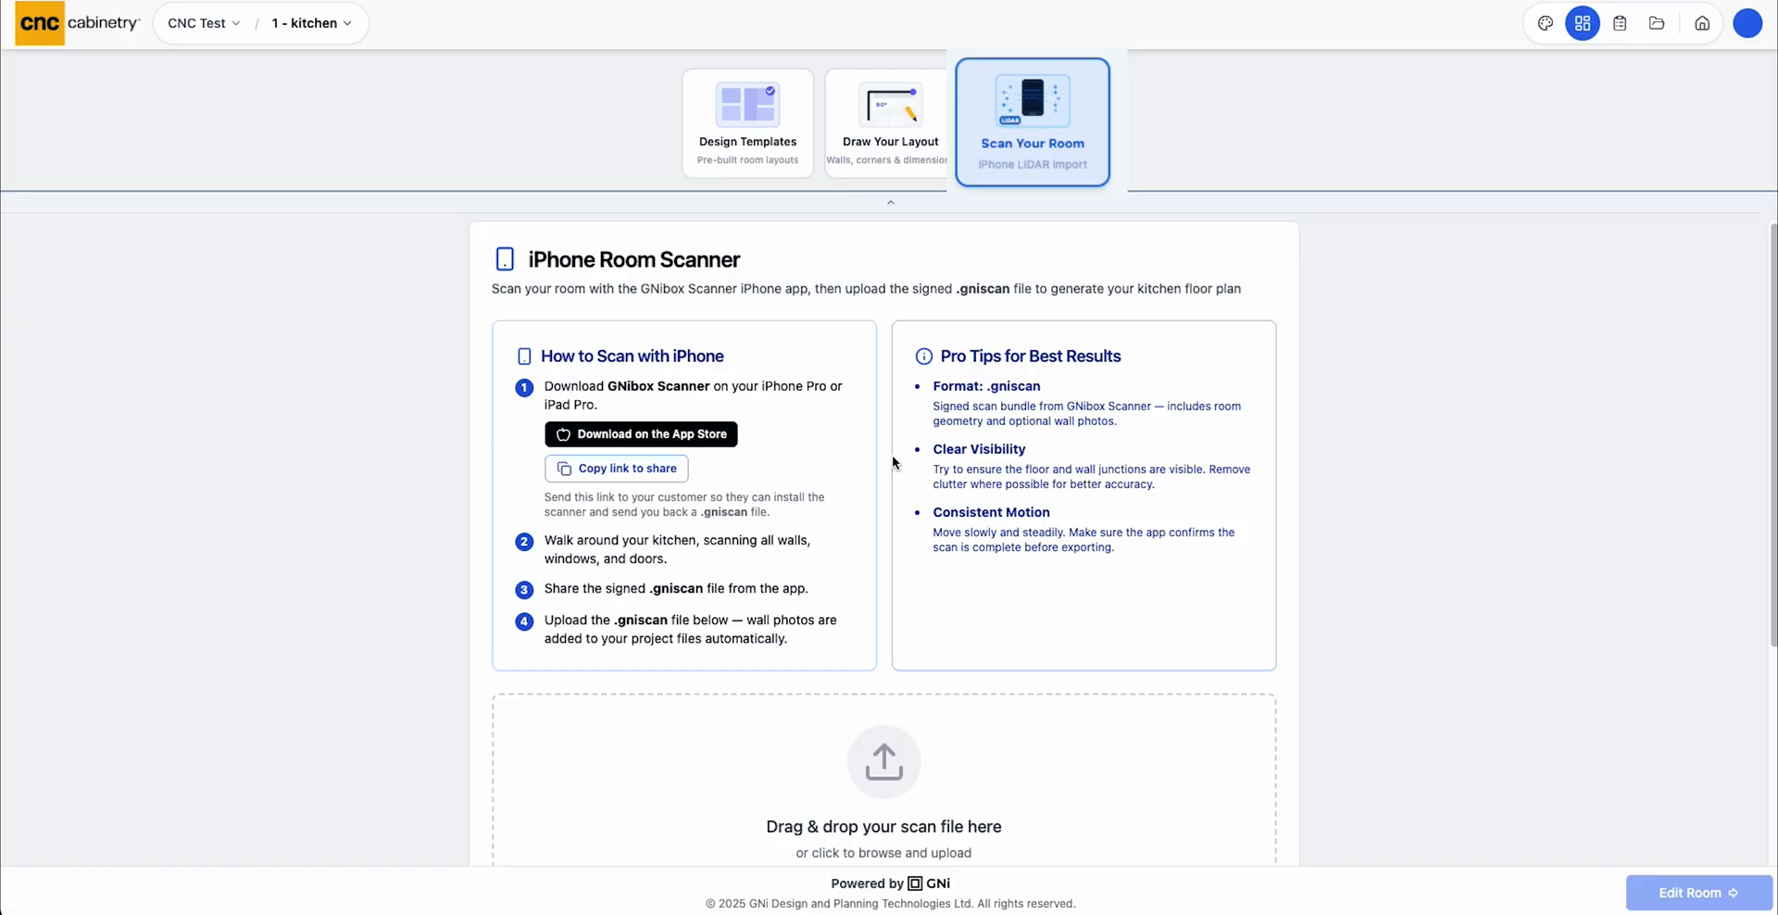
scroll(931, 436, down, 1)
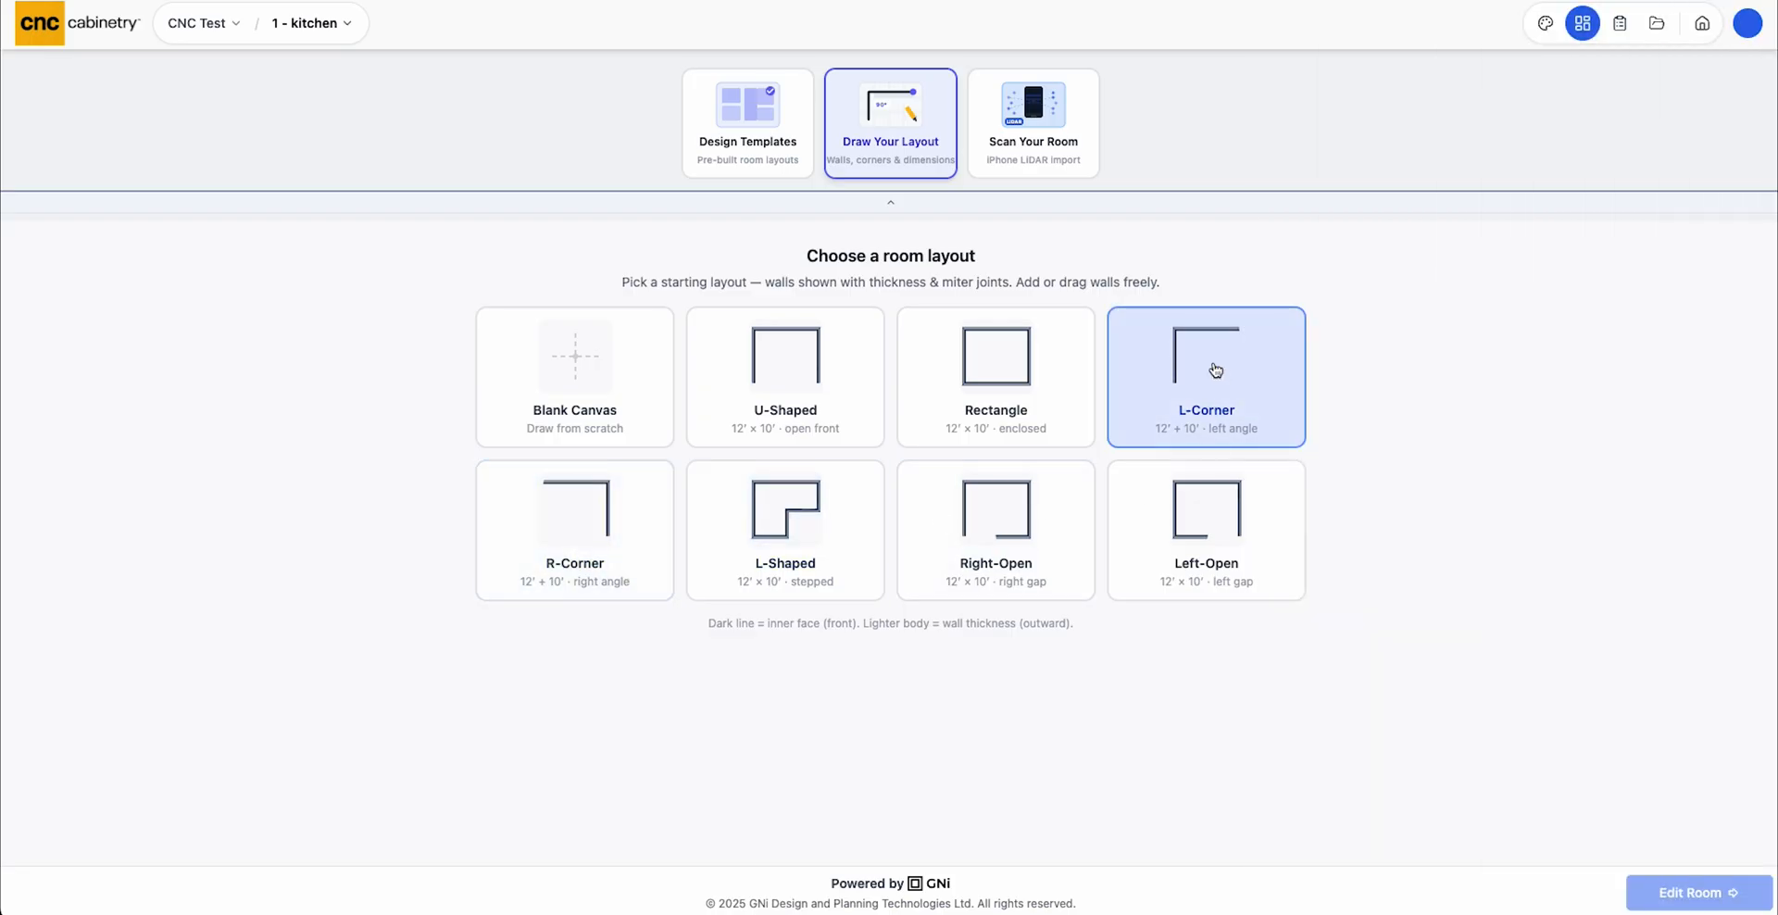
Start the room from the L-Corner layout and set the wall height to 107 inches
click(1213, 369)
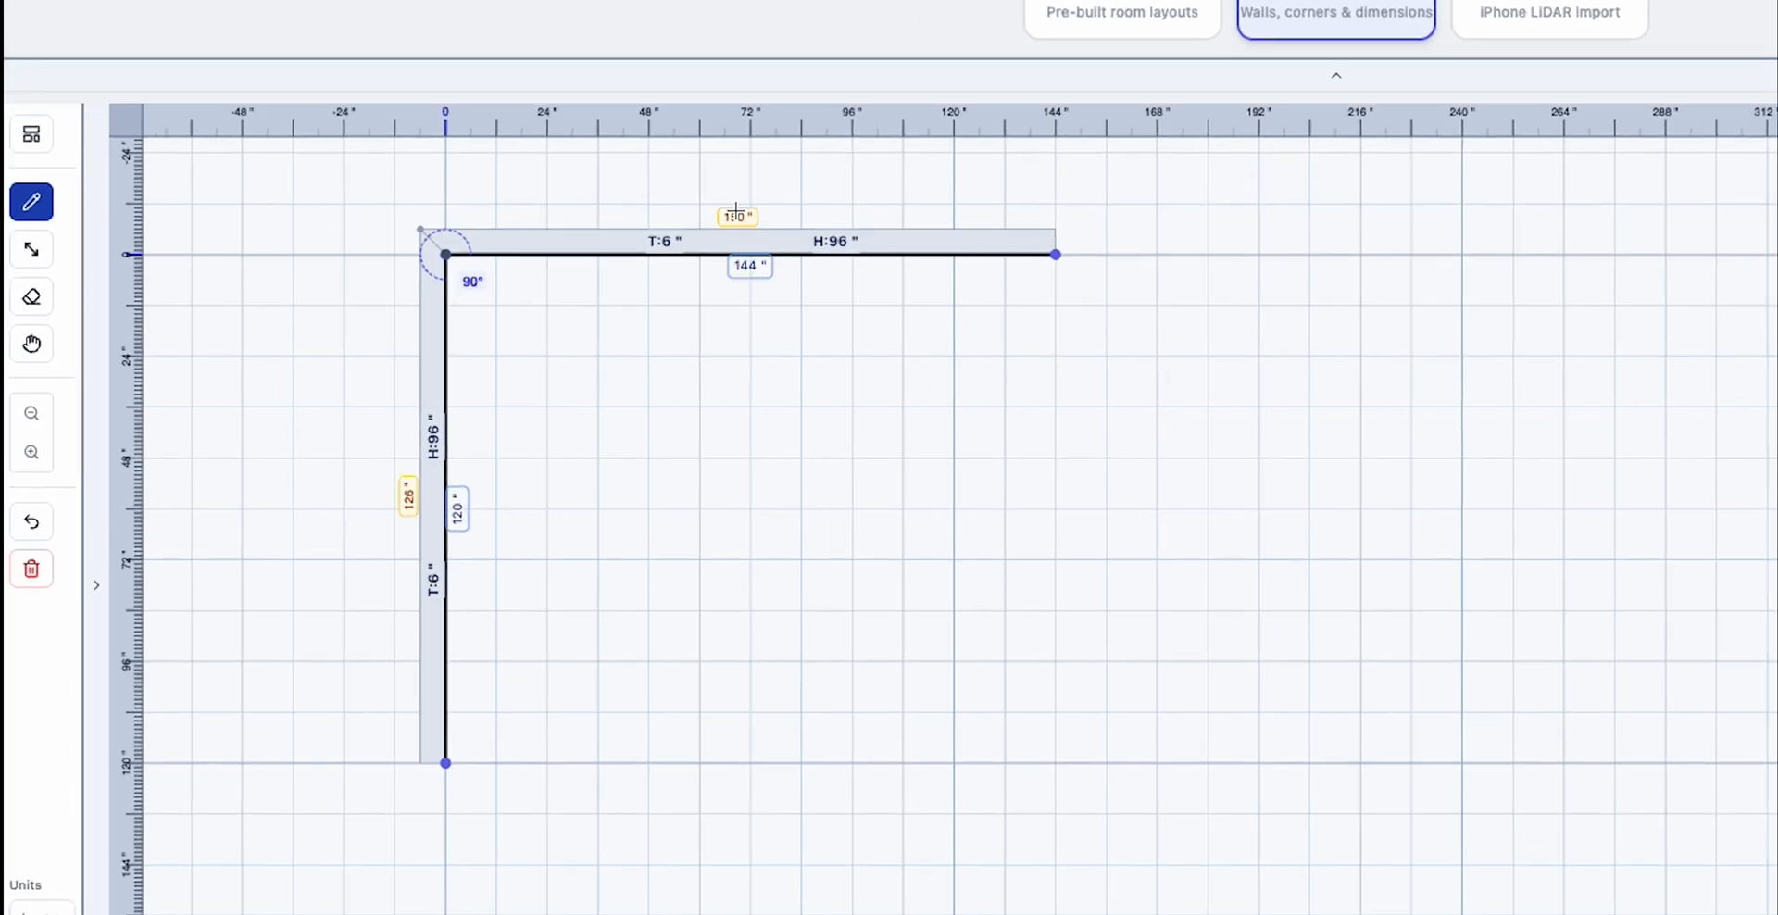
click(666, 243)
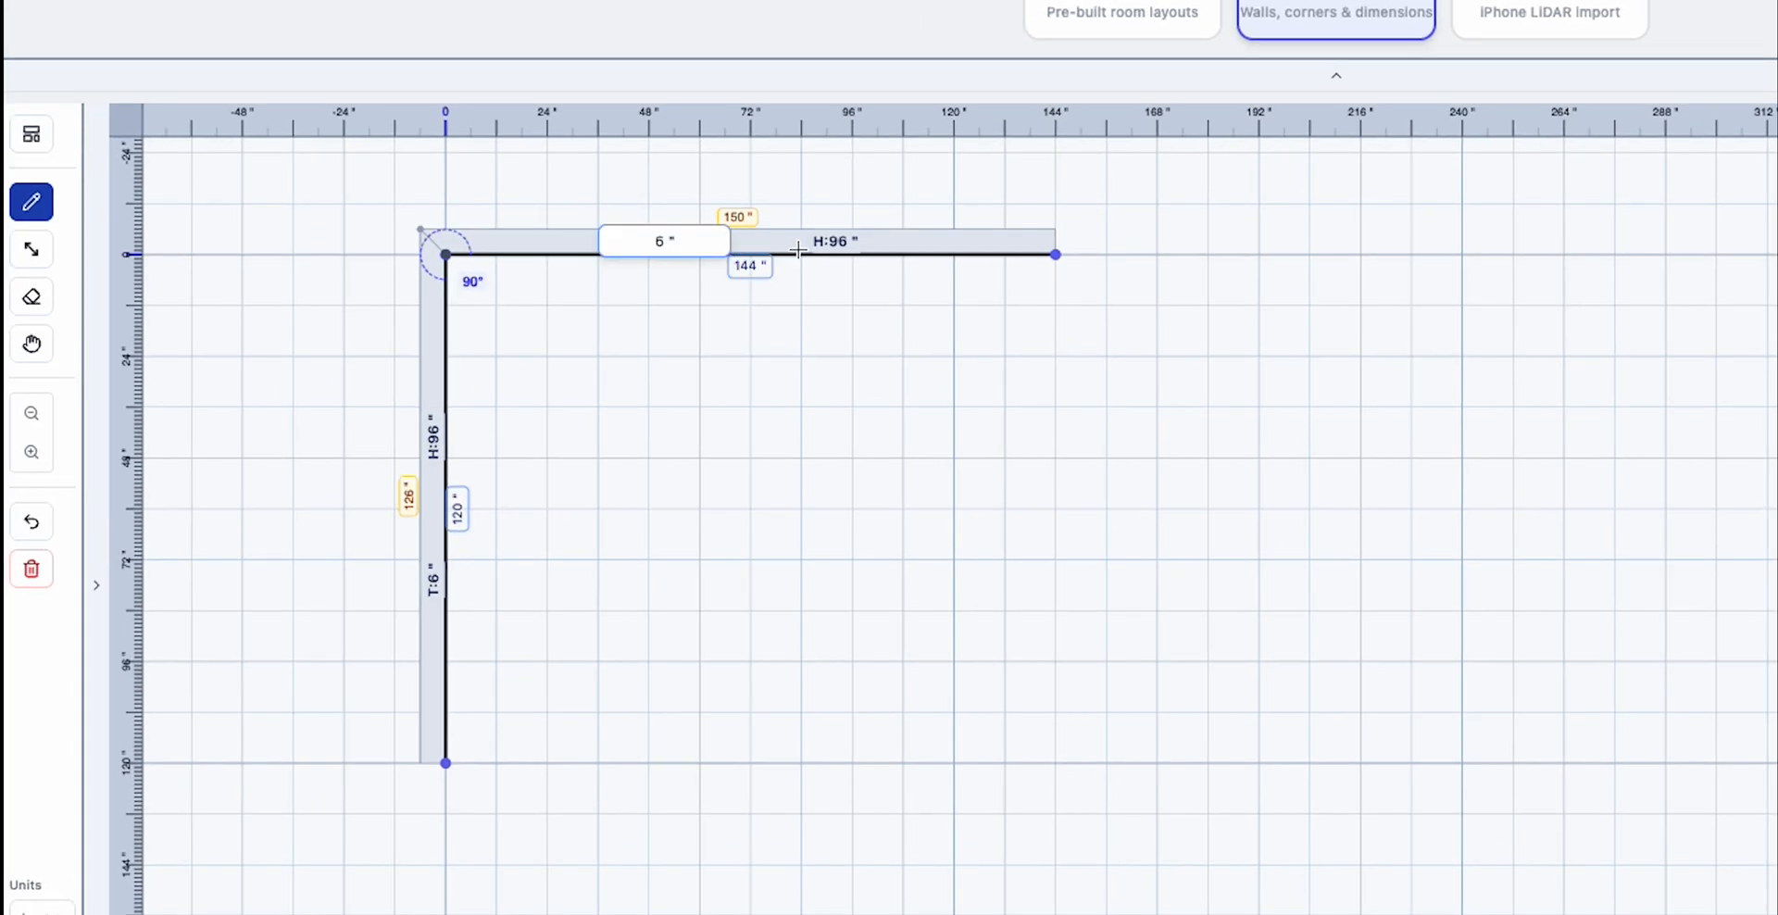
click(835, 242)
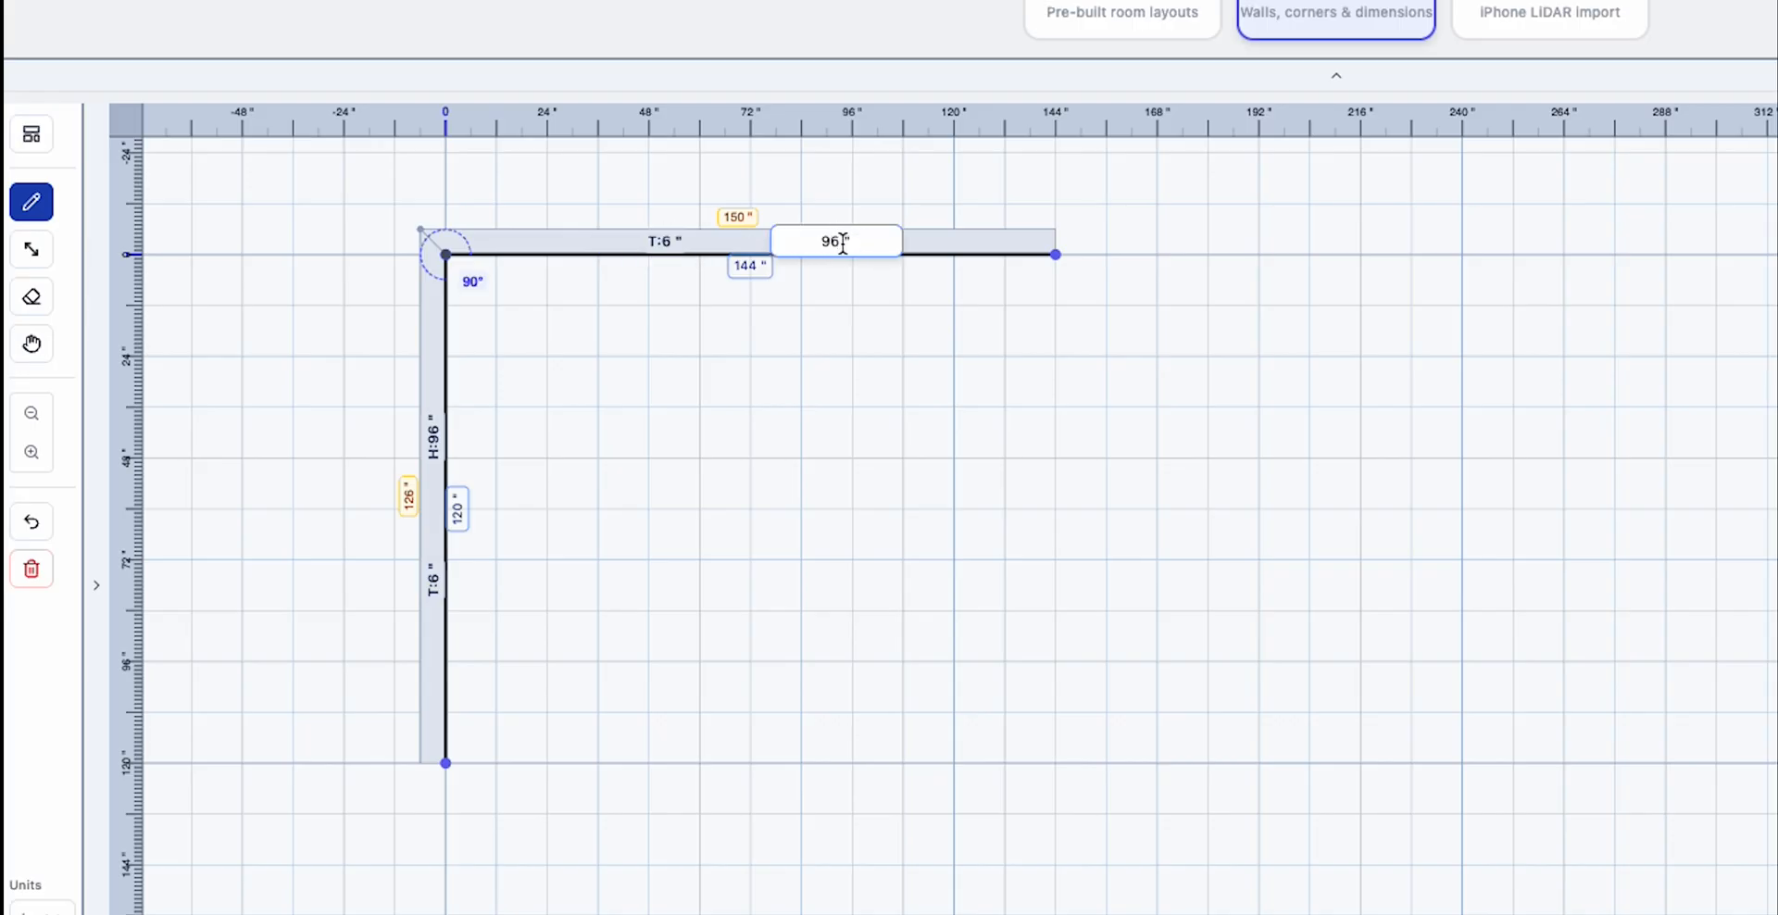
click(855, 242)
text(107)
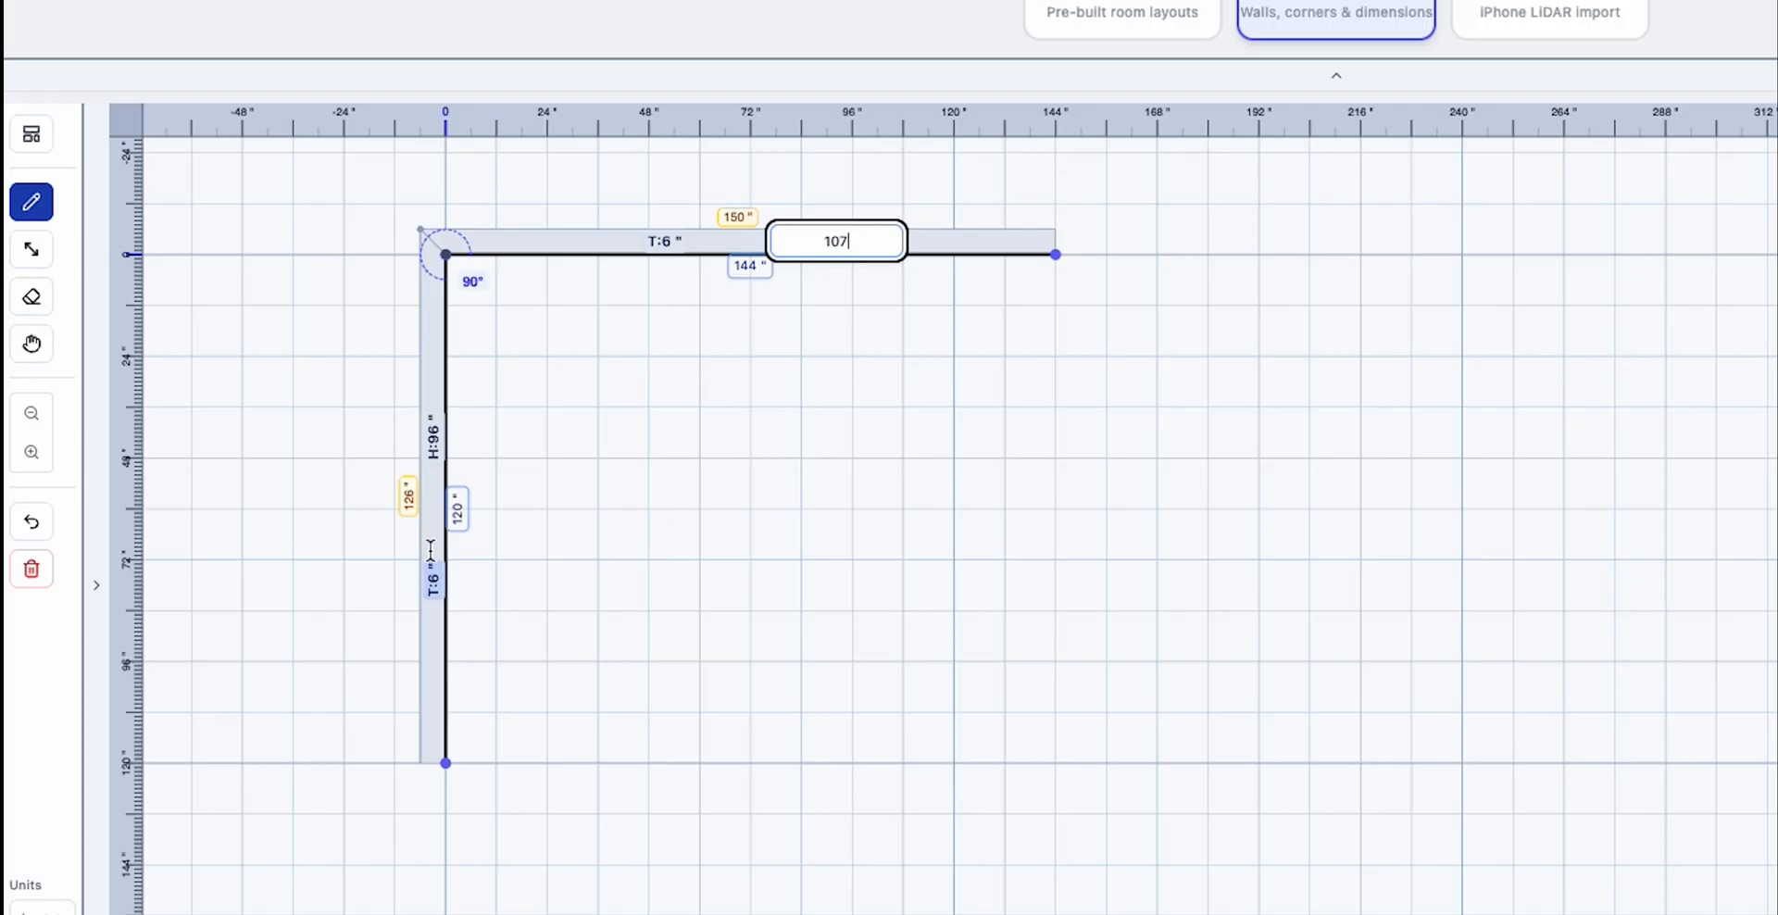
key(Return)
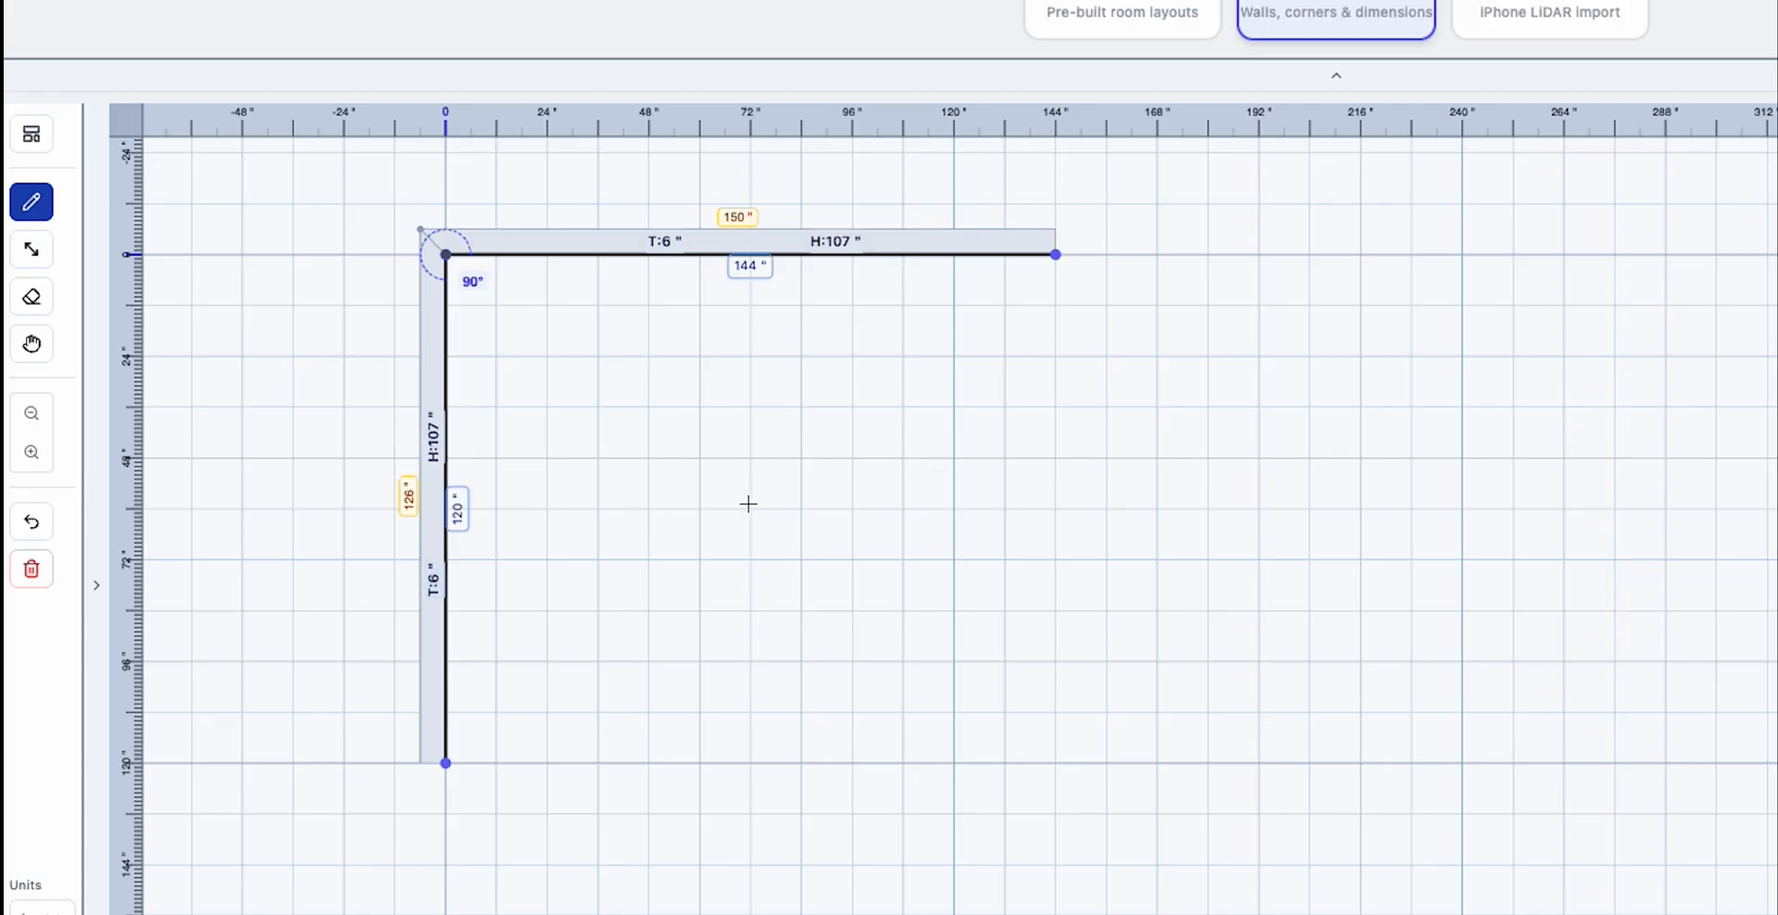
Extend the horizontal wall with an angled wall about 98 inches long and a vertical wall about 54 inches long, and erase both additions
drag(1055, 256, 1363, 534)
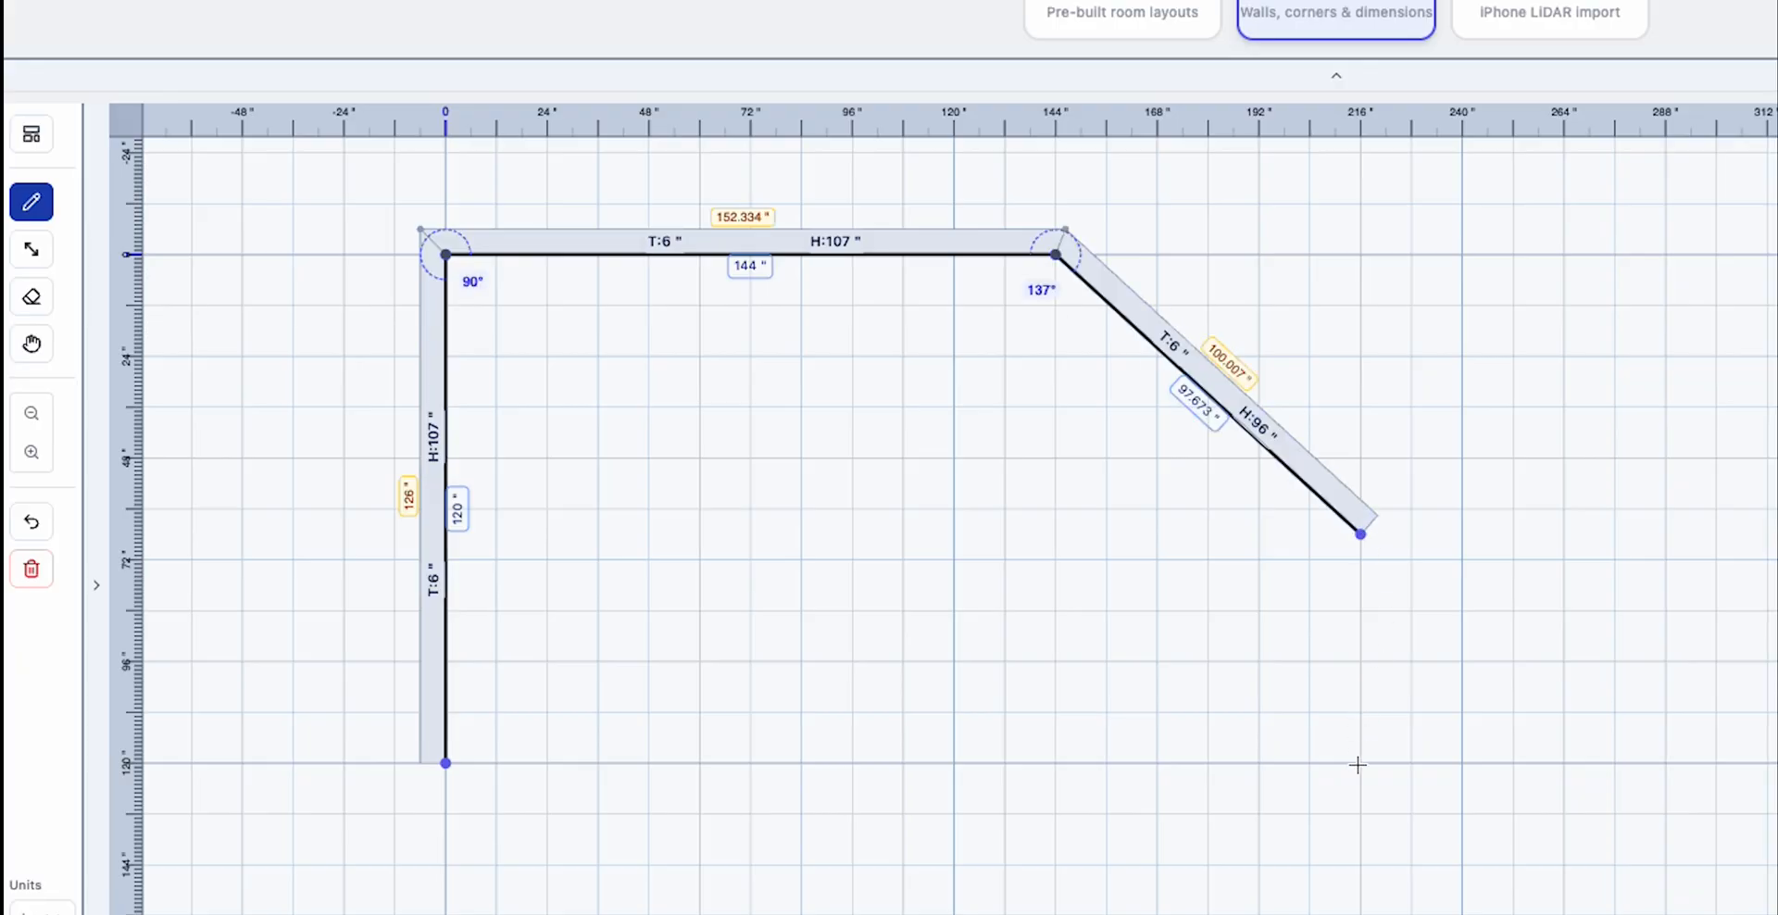
drag(1359, 534, 1356, 761)
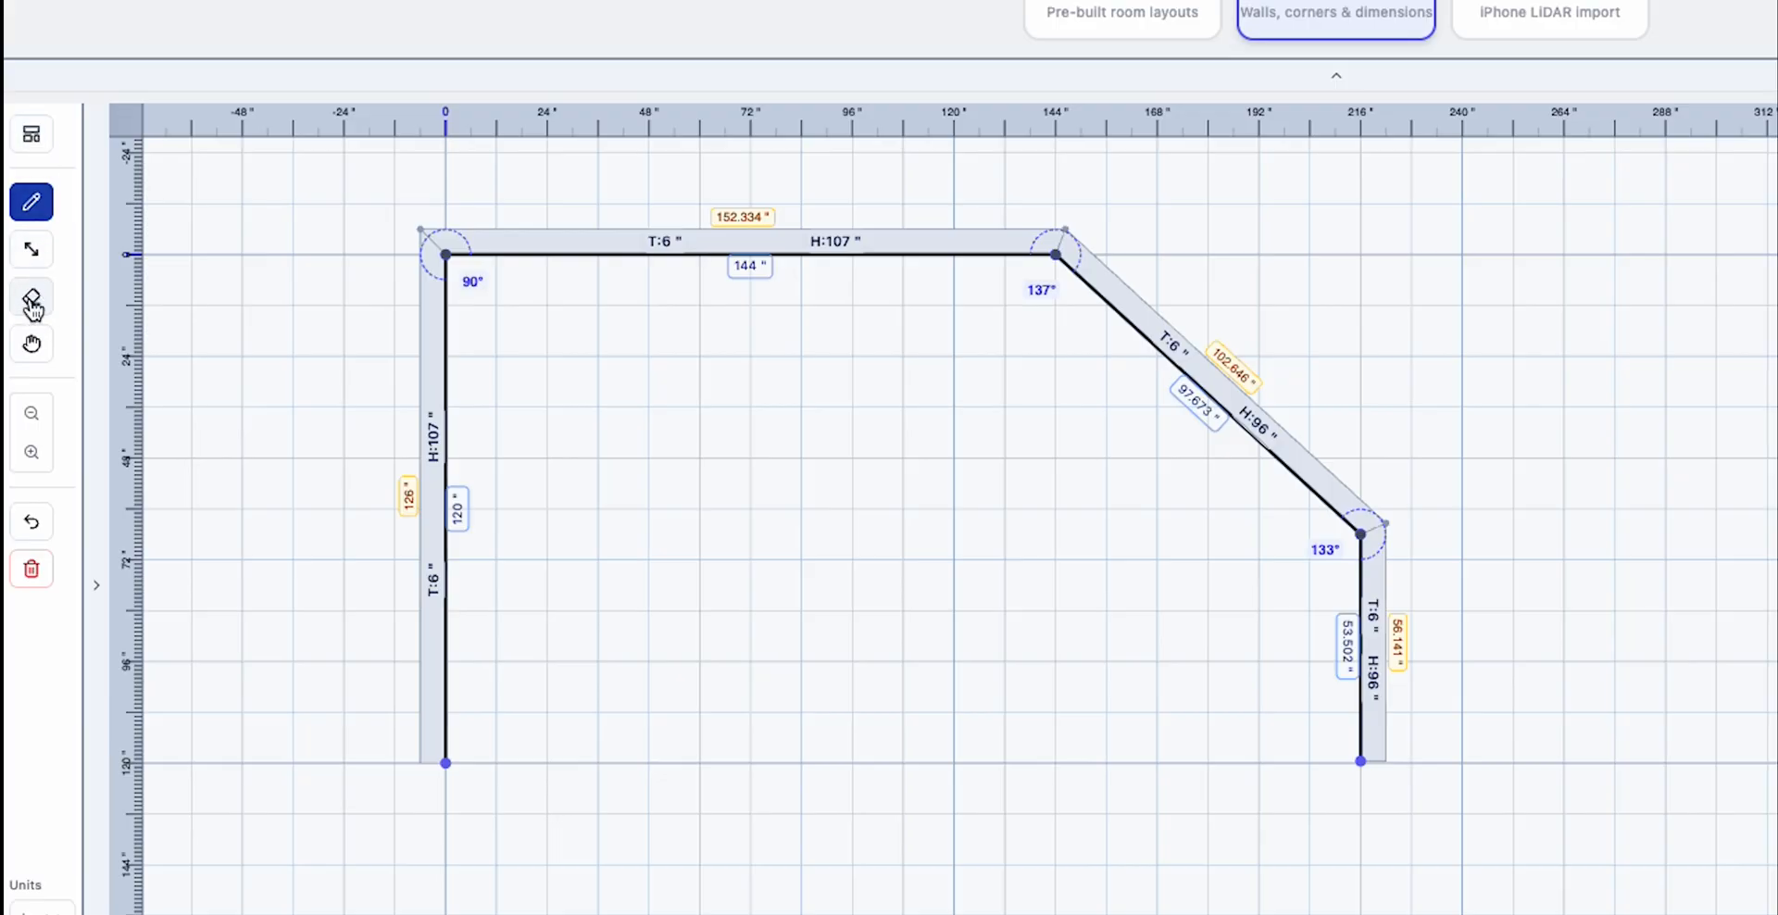
click(31, 296)
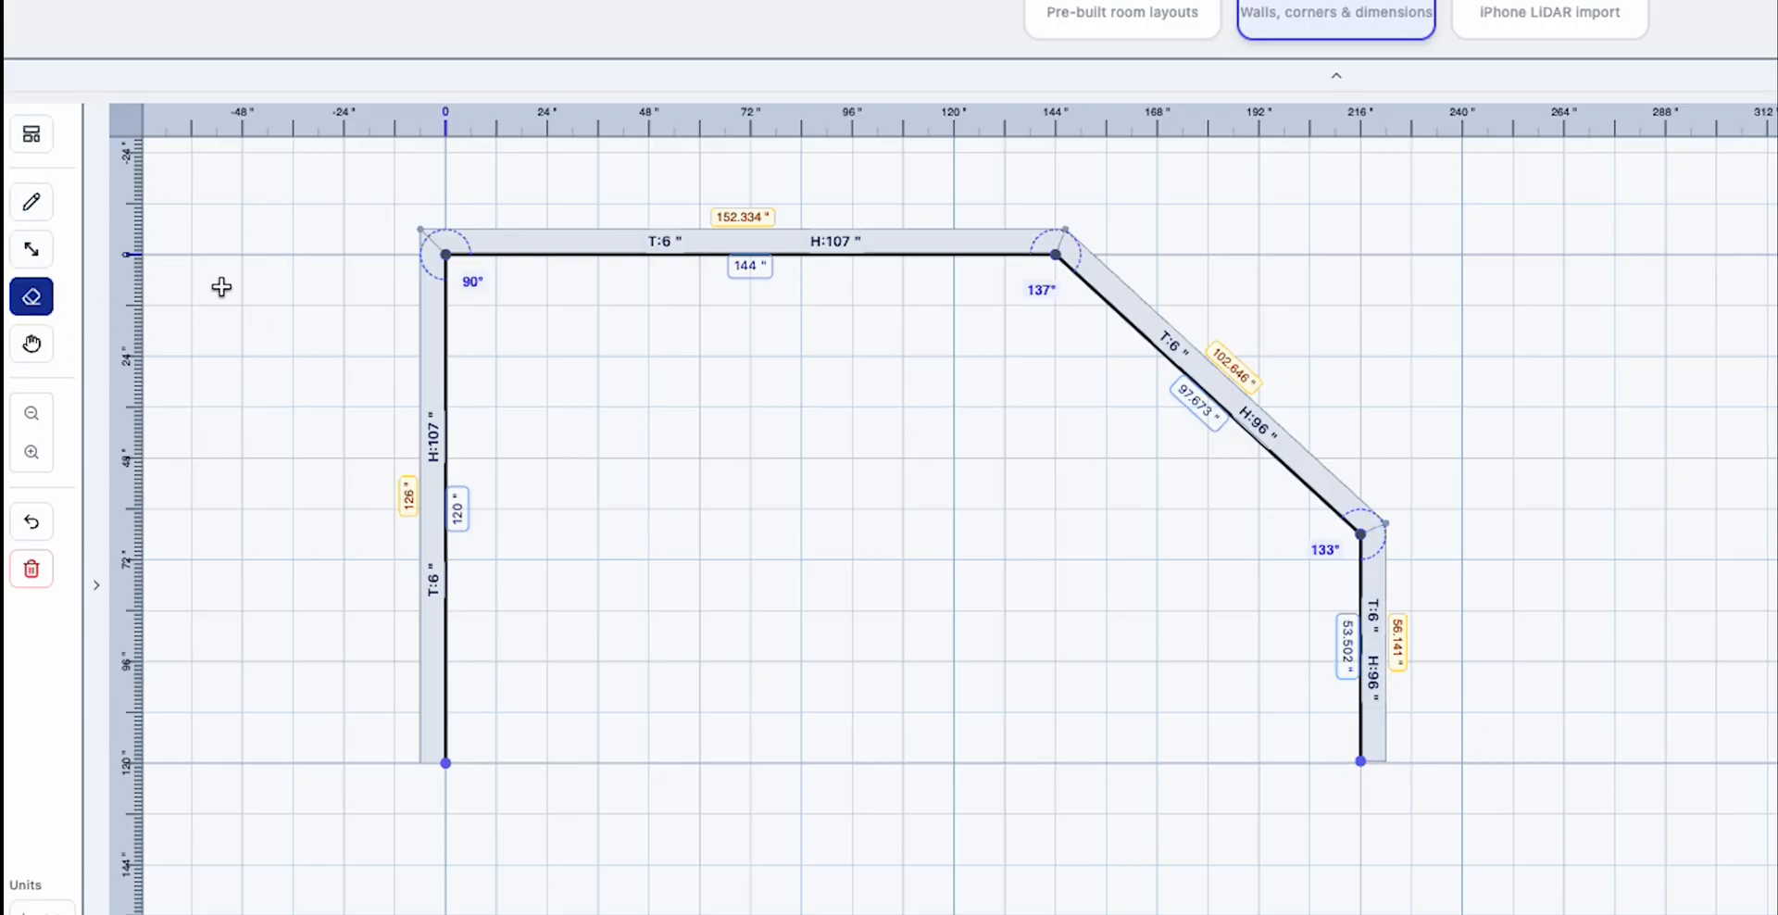
click(1368, 760)
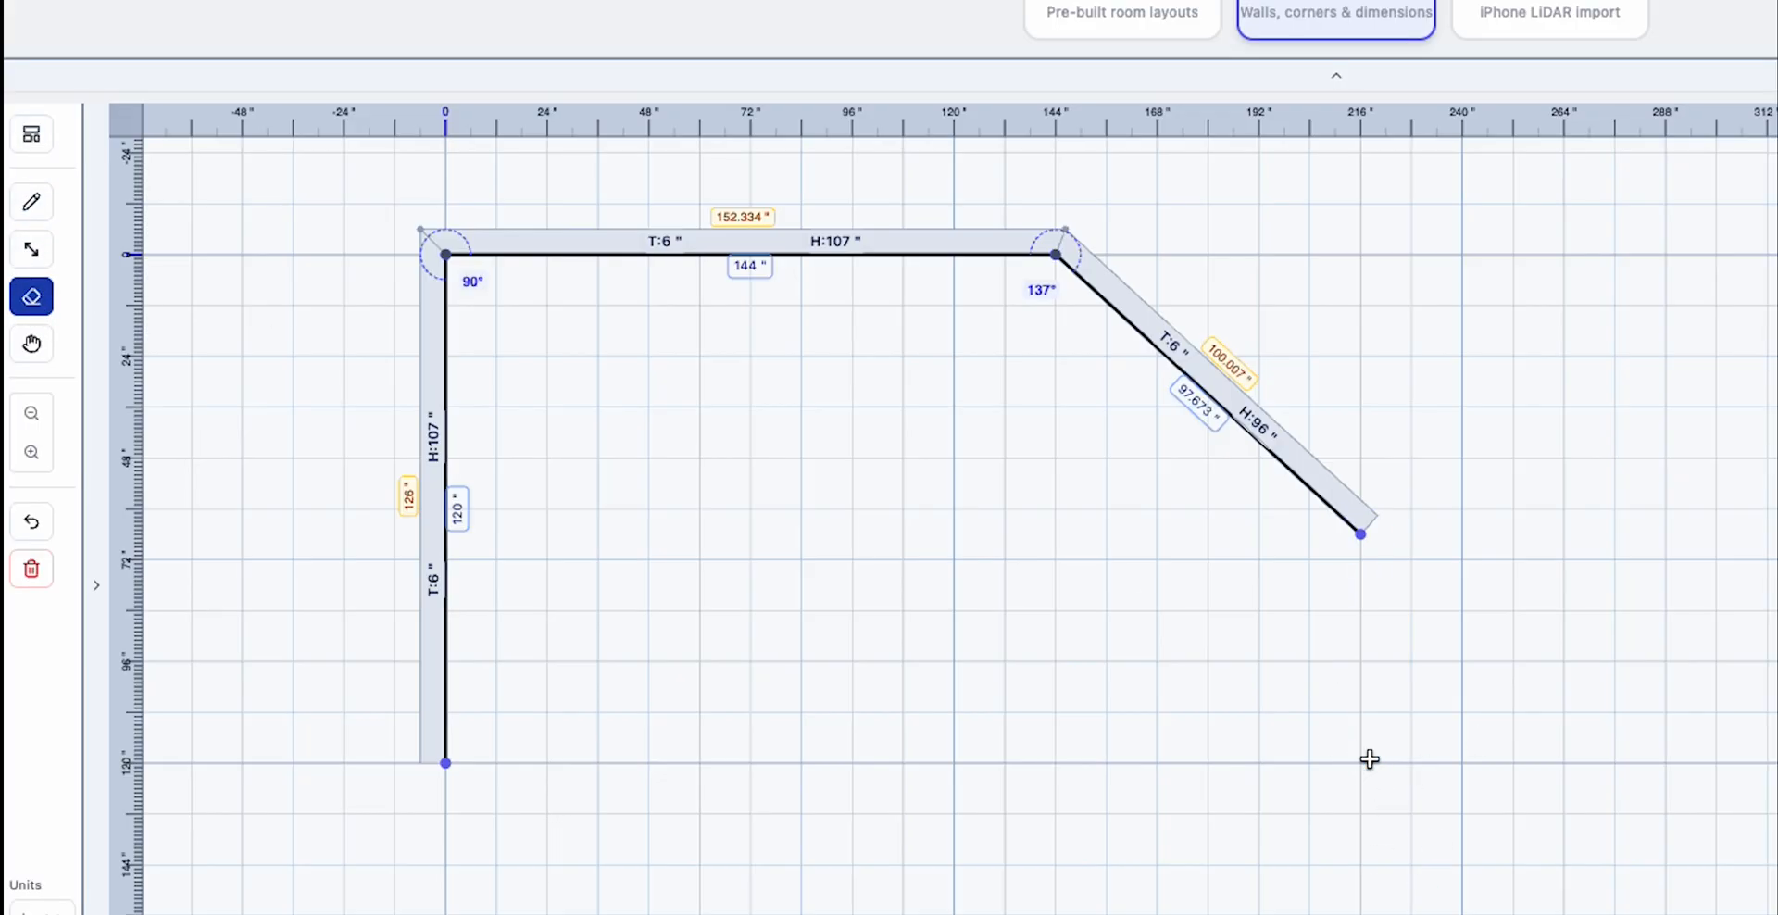
click(1363, 528)
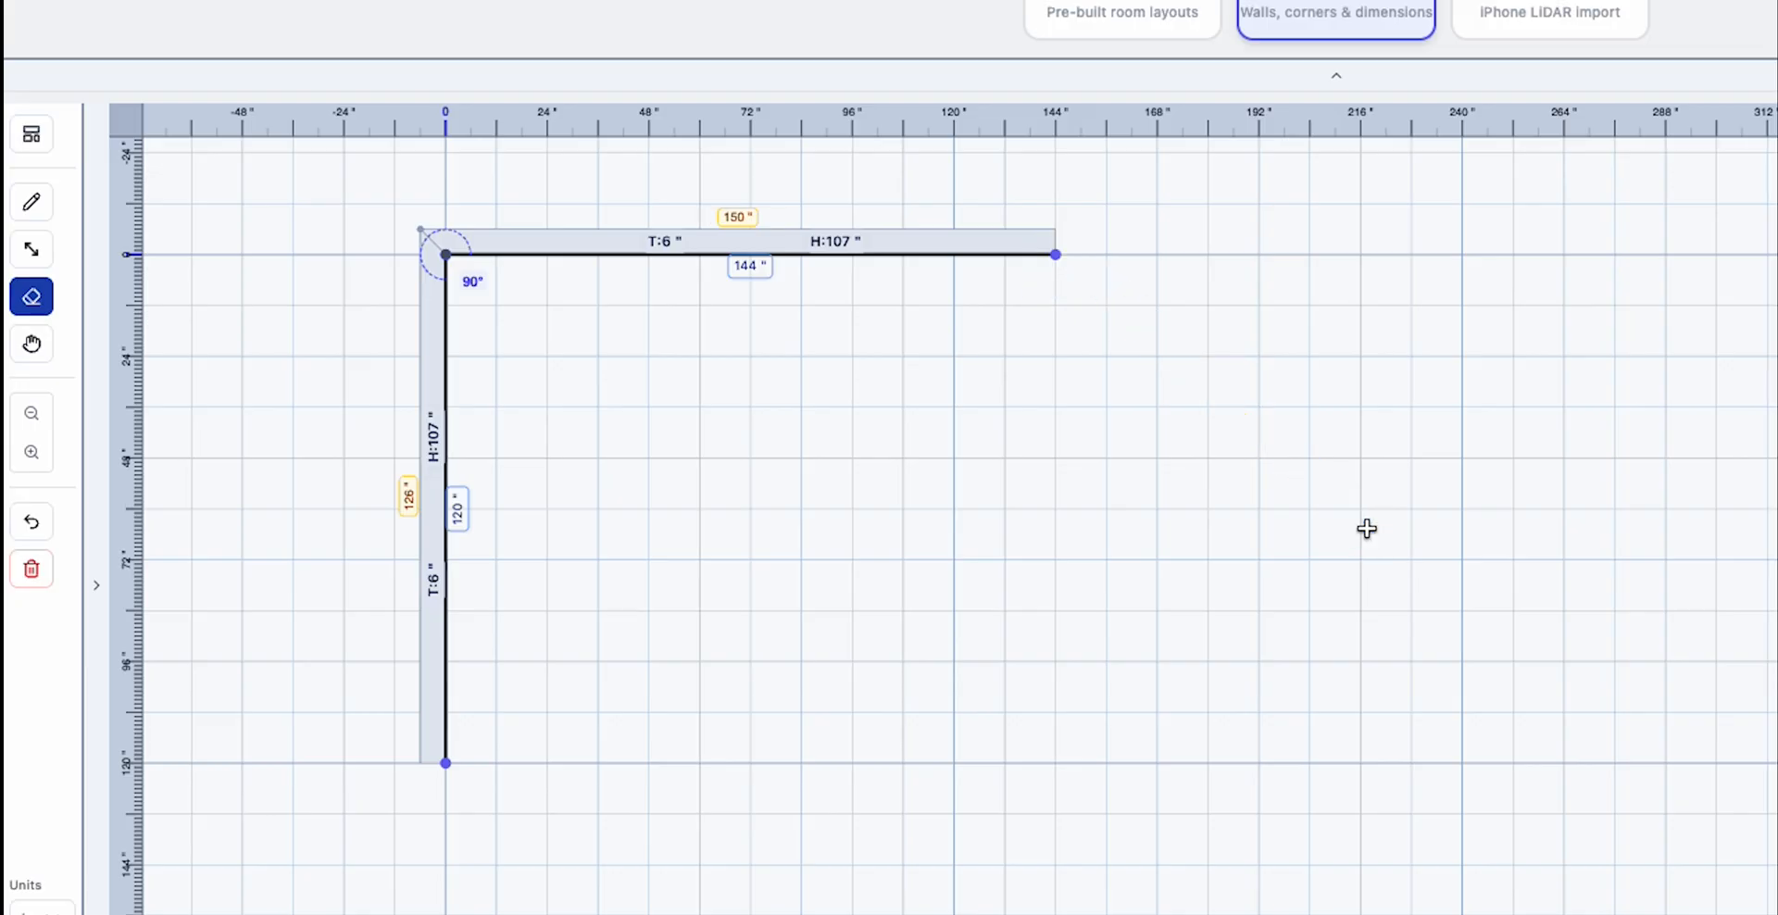
Erase the horizontal wall and redraw it from the vertical wall's upper end with an inner length of 144 inches
click(732, 242)
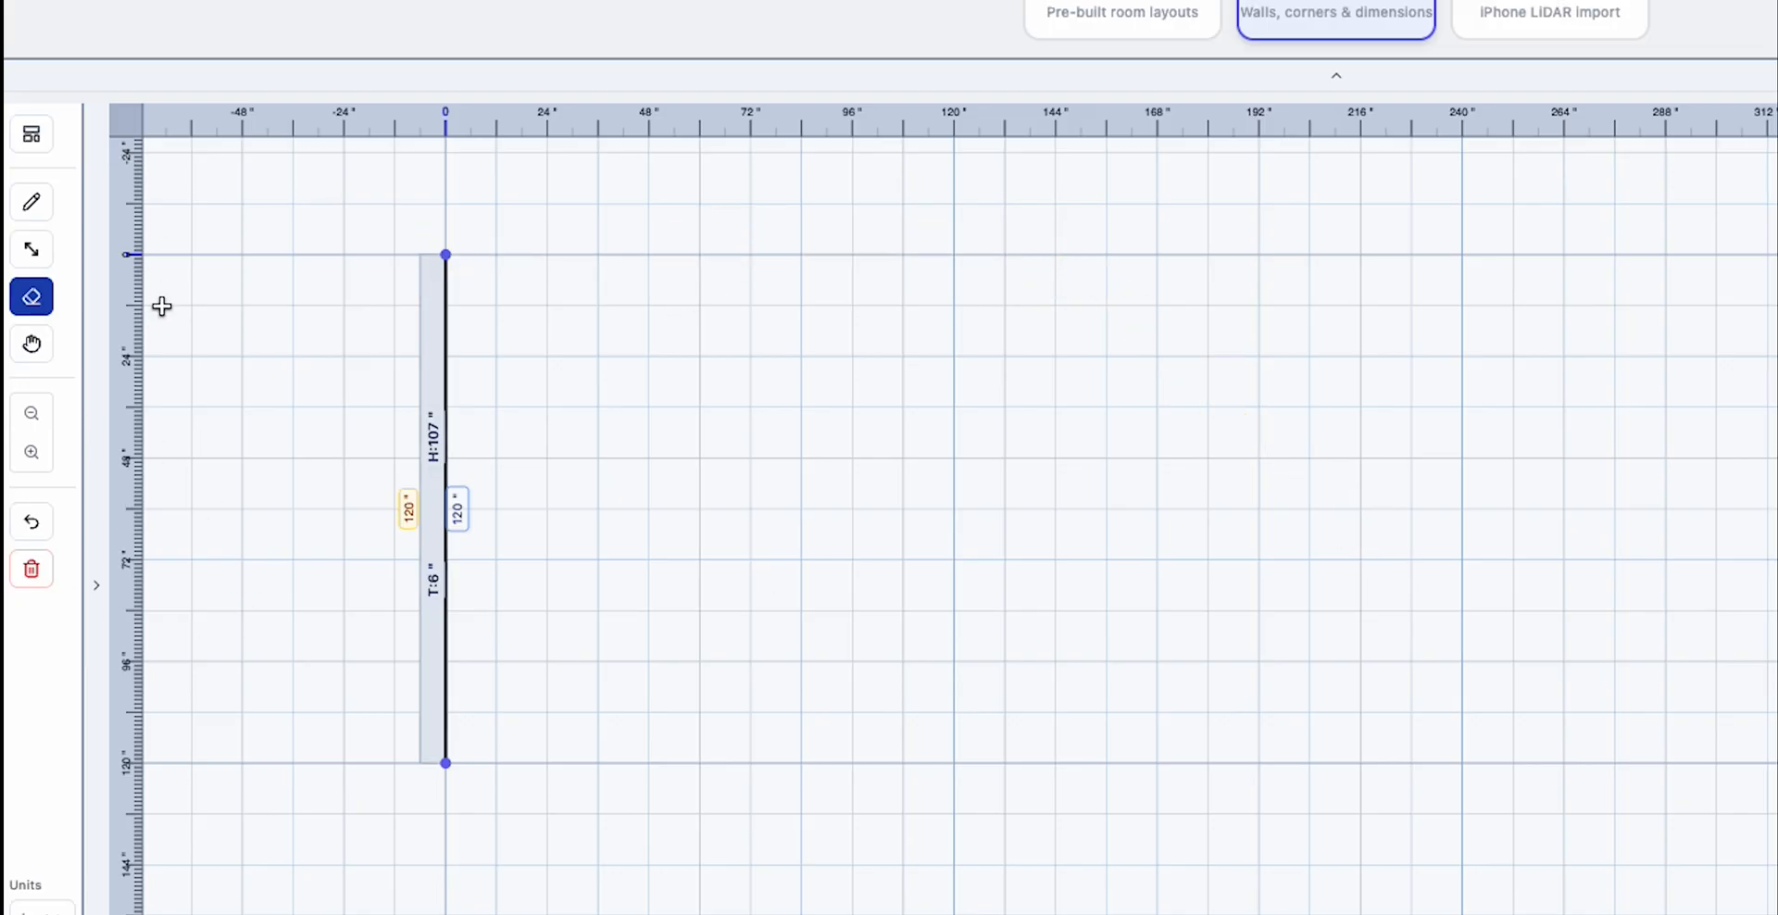
click(32, 201)
click(446, 254)
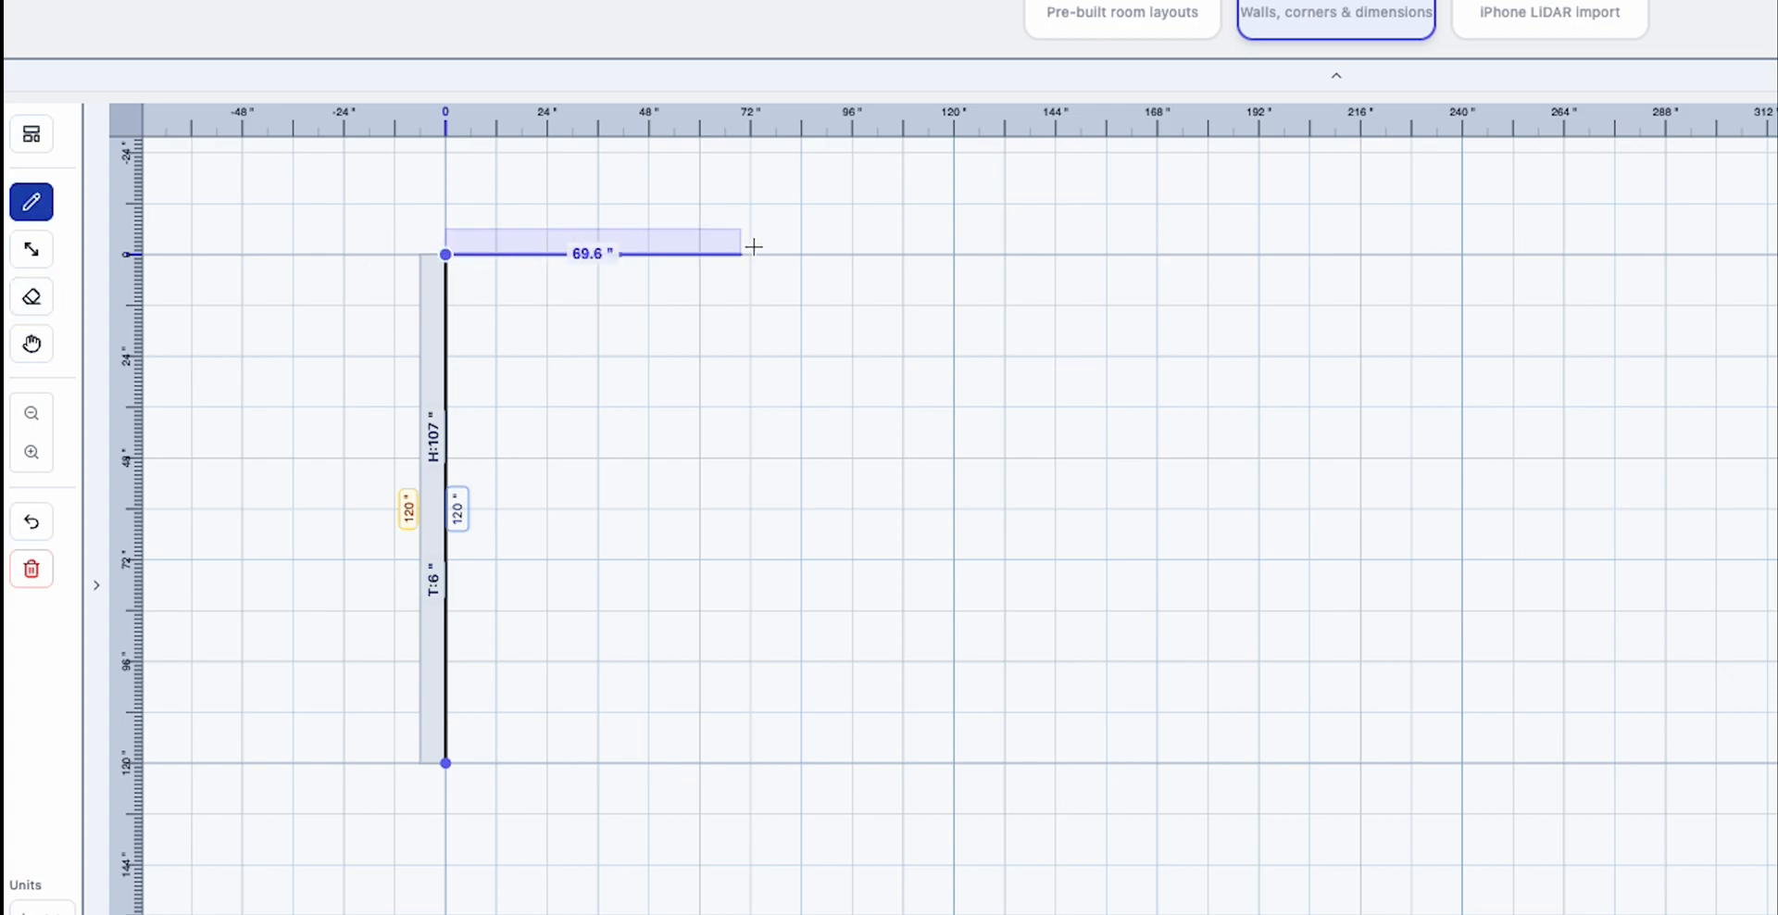
click(1058, 252)
click(746, 268)
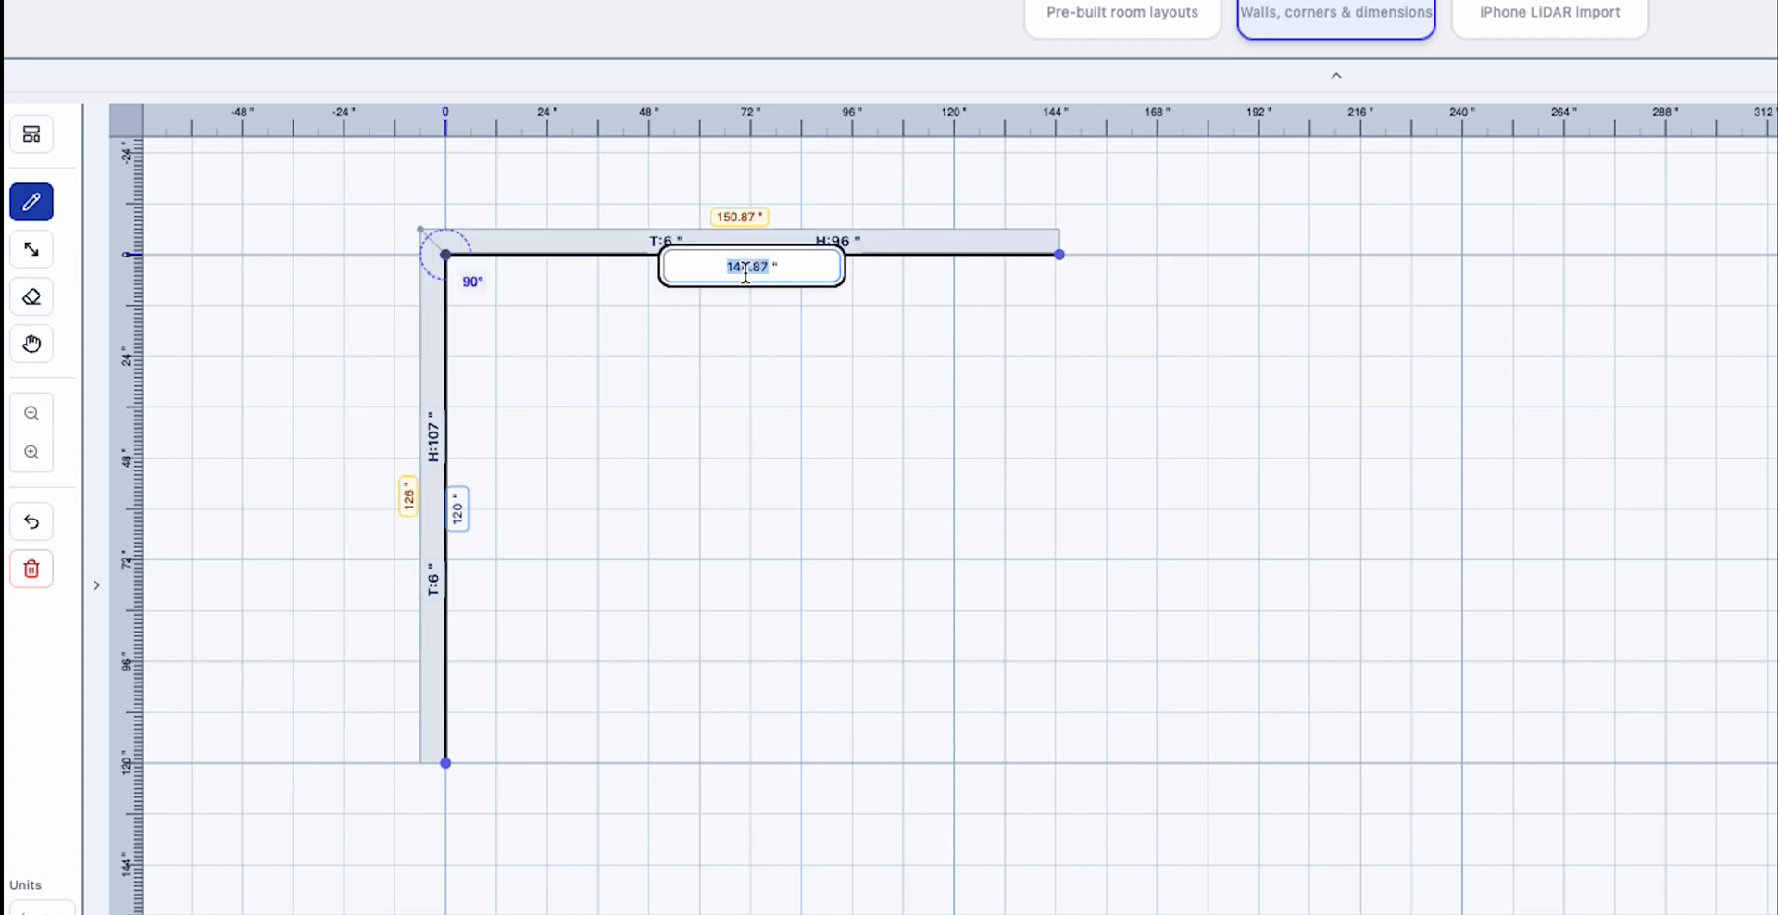
text(144)
key(Return)
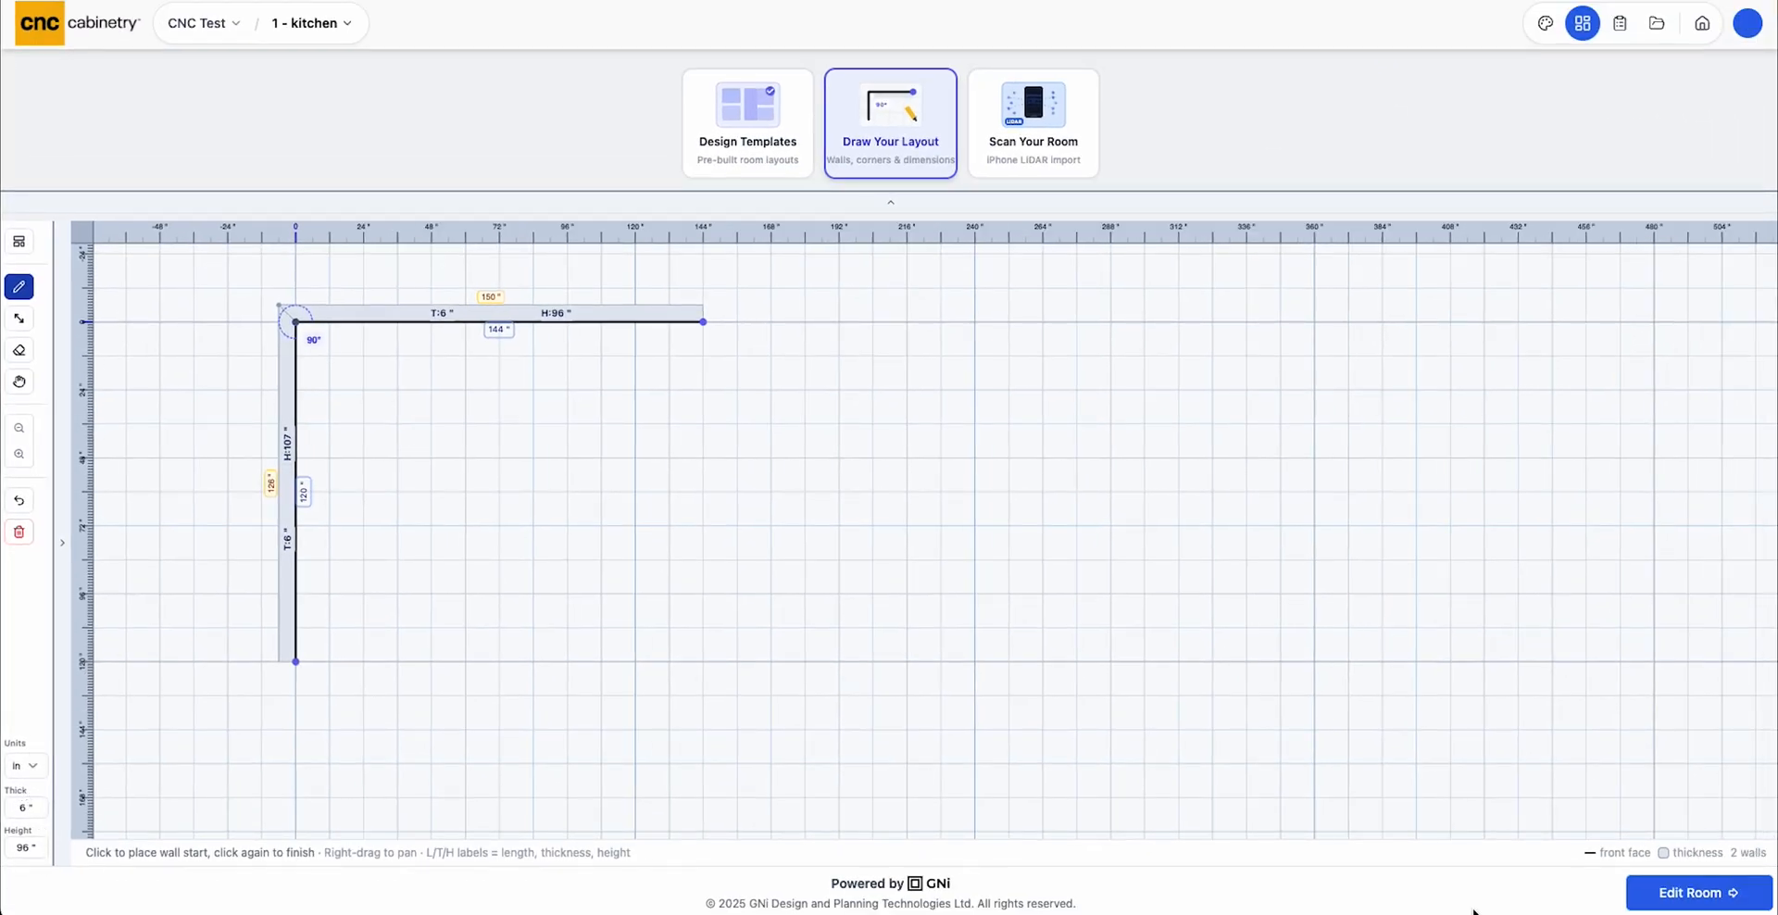
Open the drawn layout in the 3D room editor and call up the built-in guide
click(1699, 891)
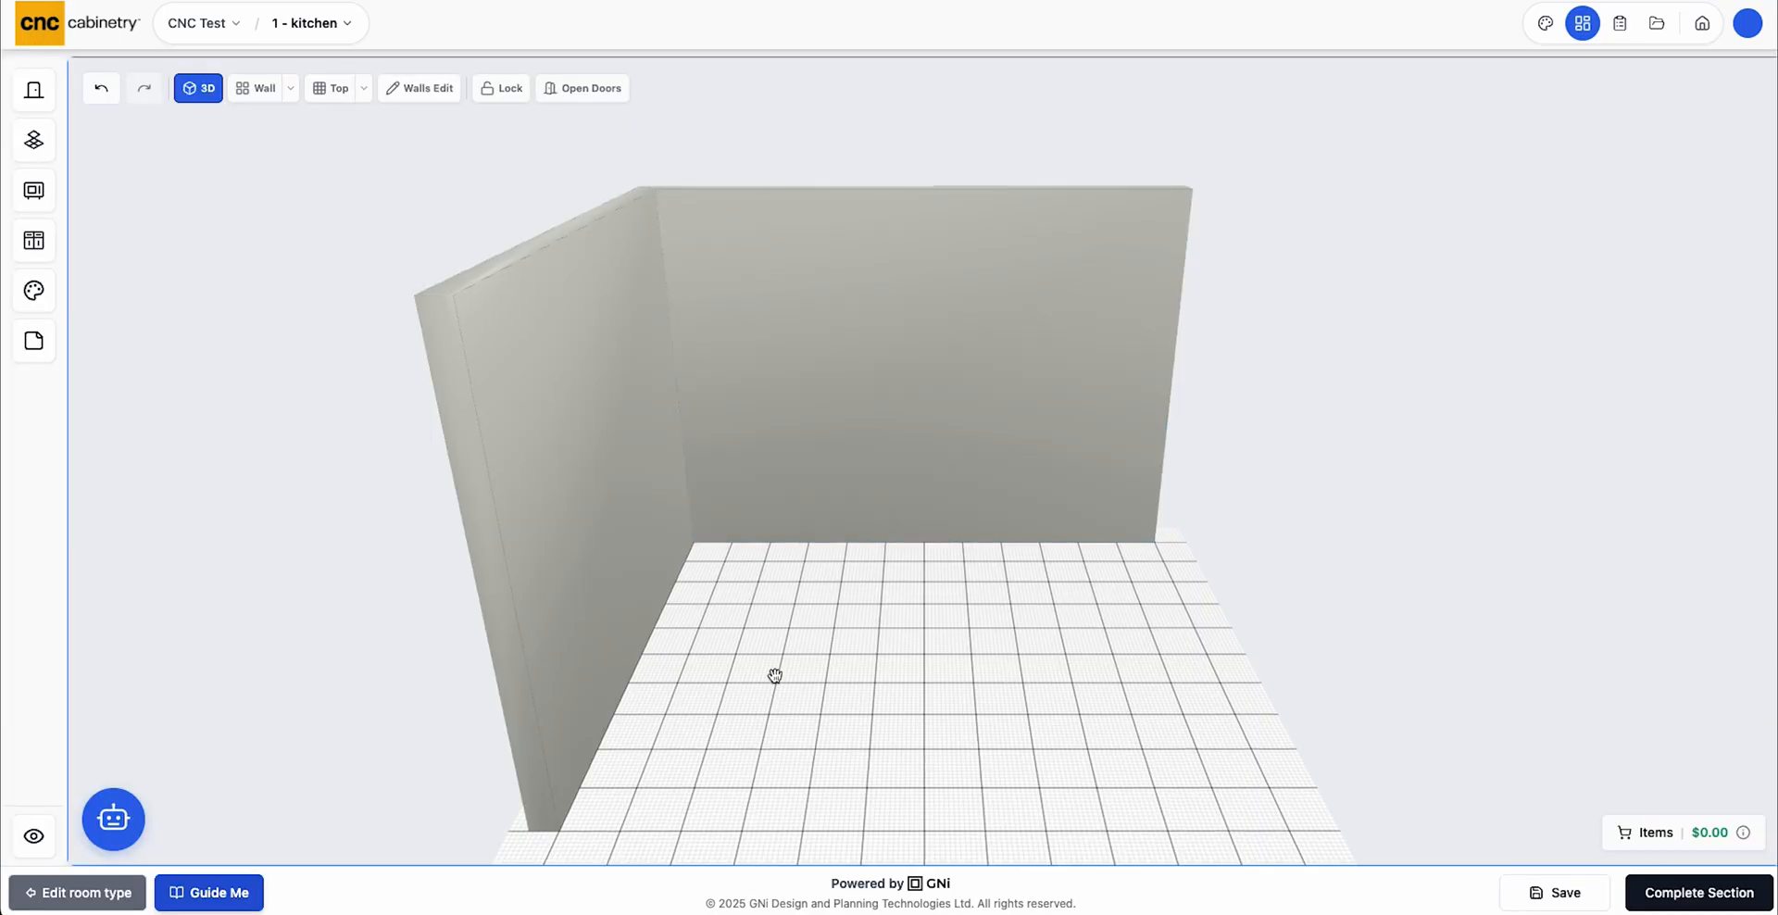
scroll(910, 604, down, 2)
drag(1107, 654, 732, 611)
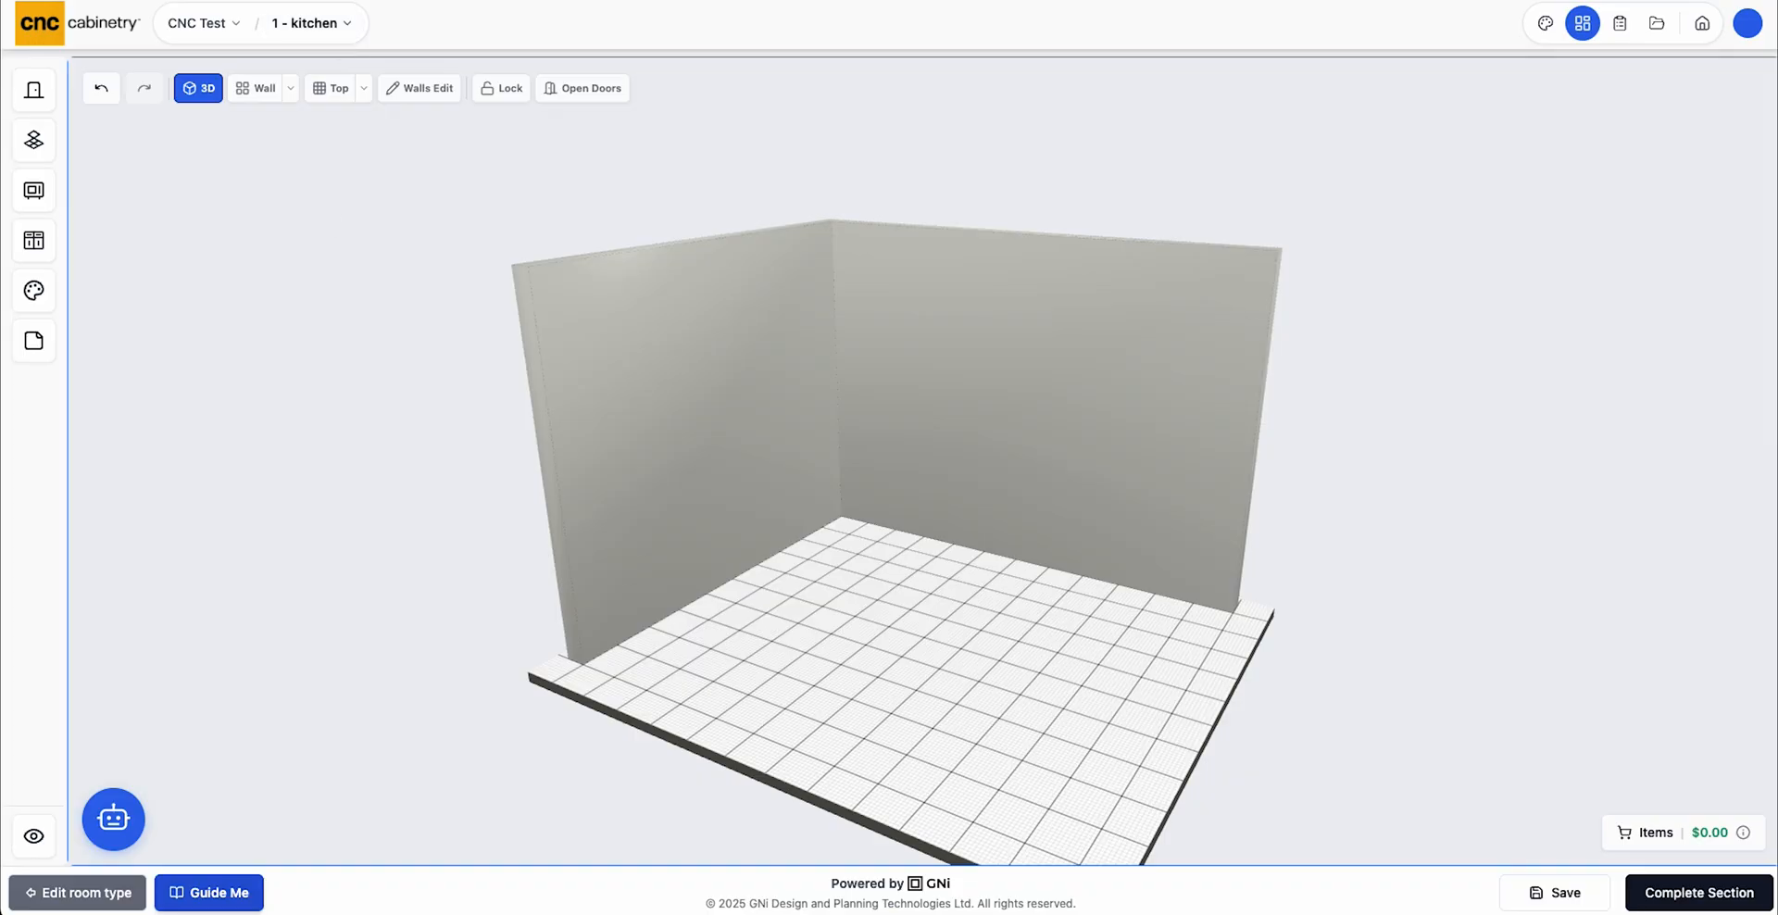
click(197, 893)
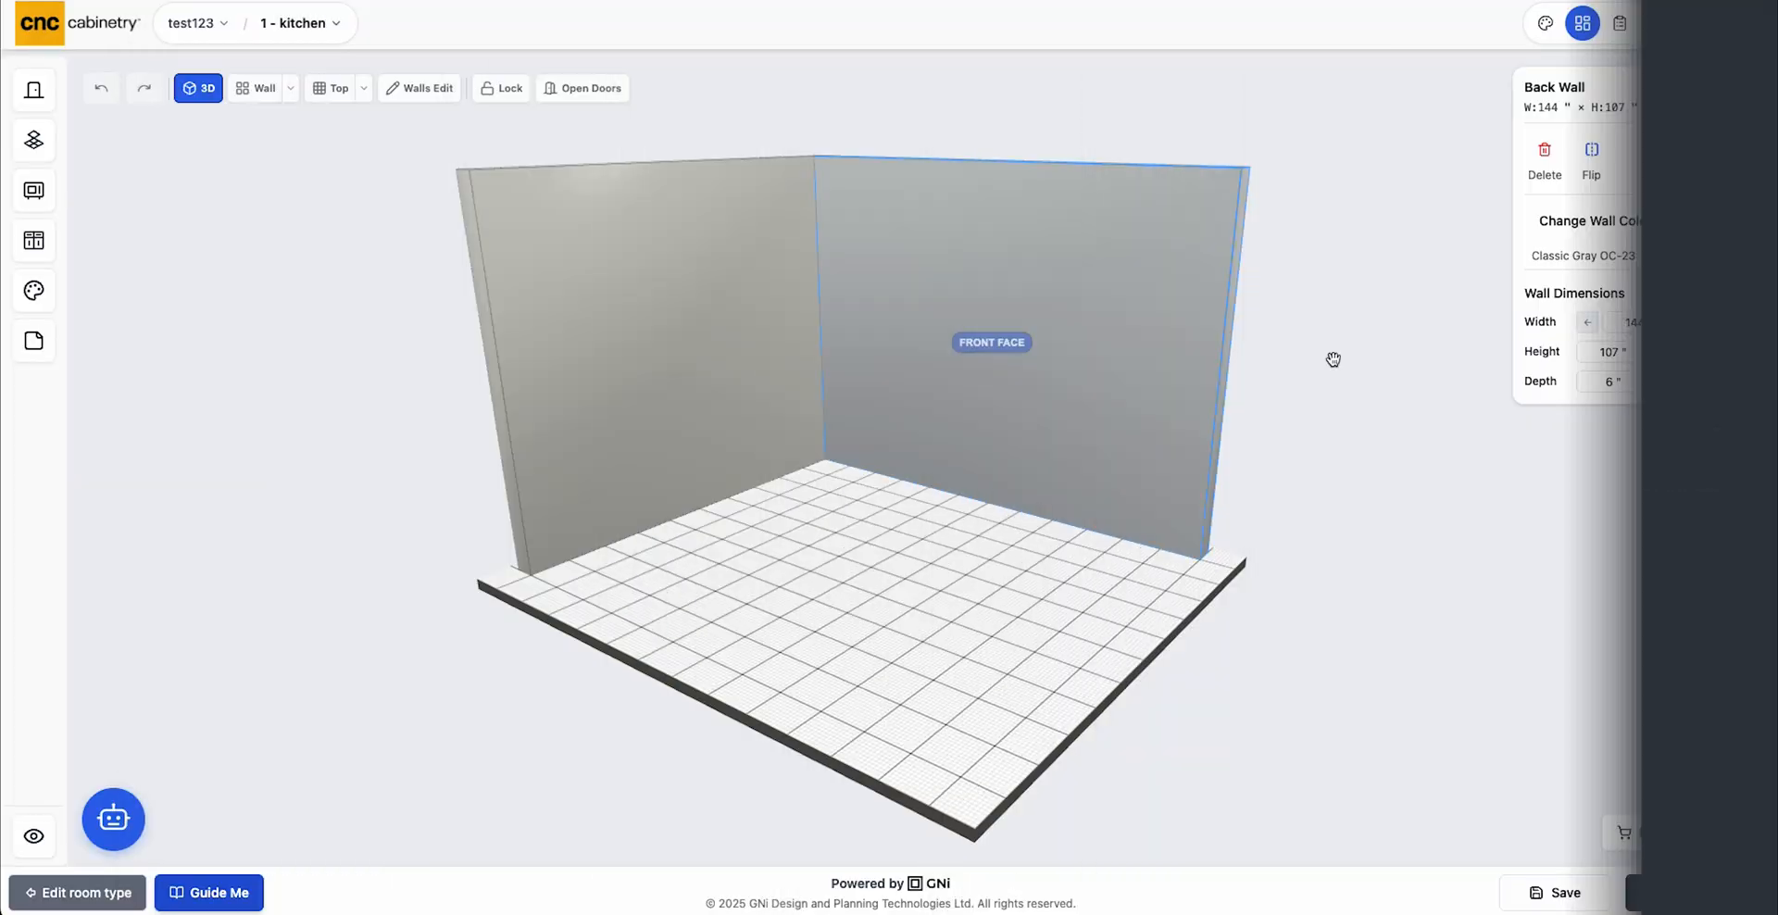
Deselect the back wall, switch to its elevation view and check the wall view display options
click(1334, 356)
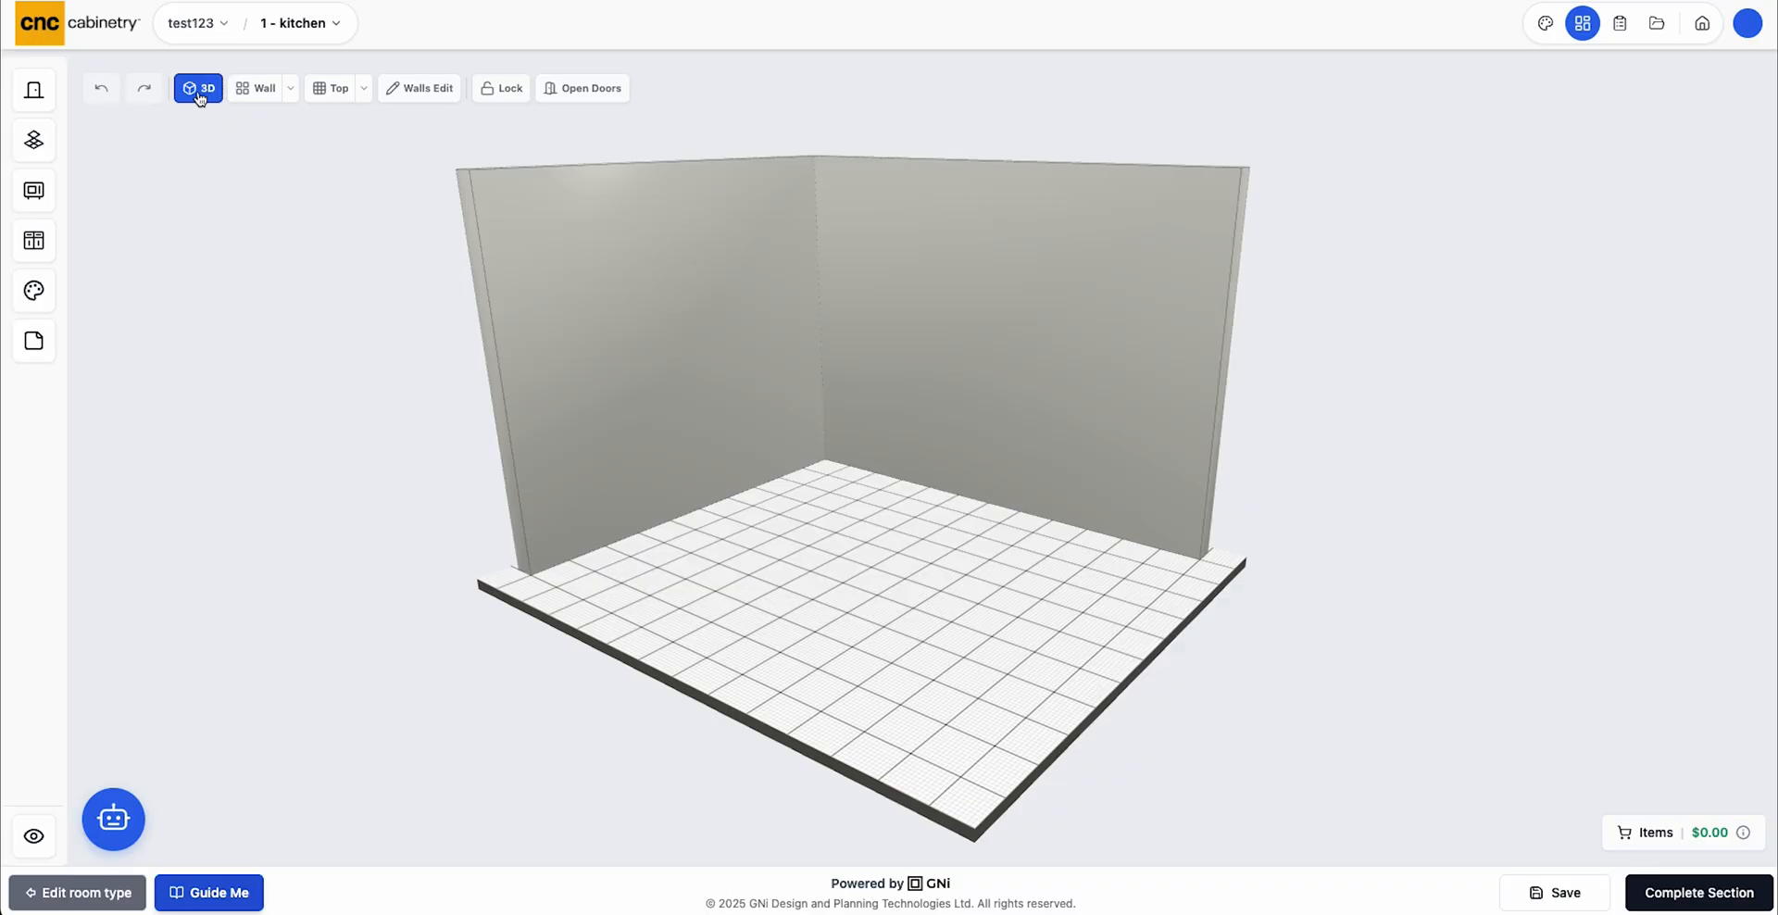
click(257, 91)
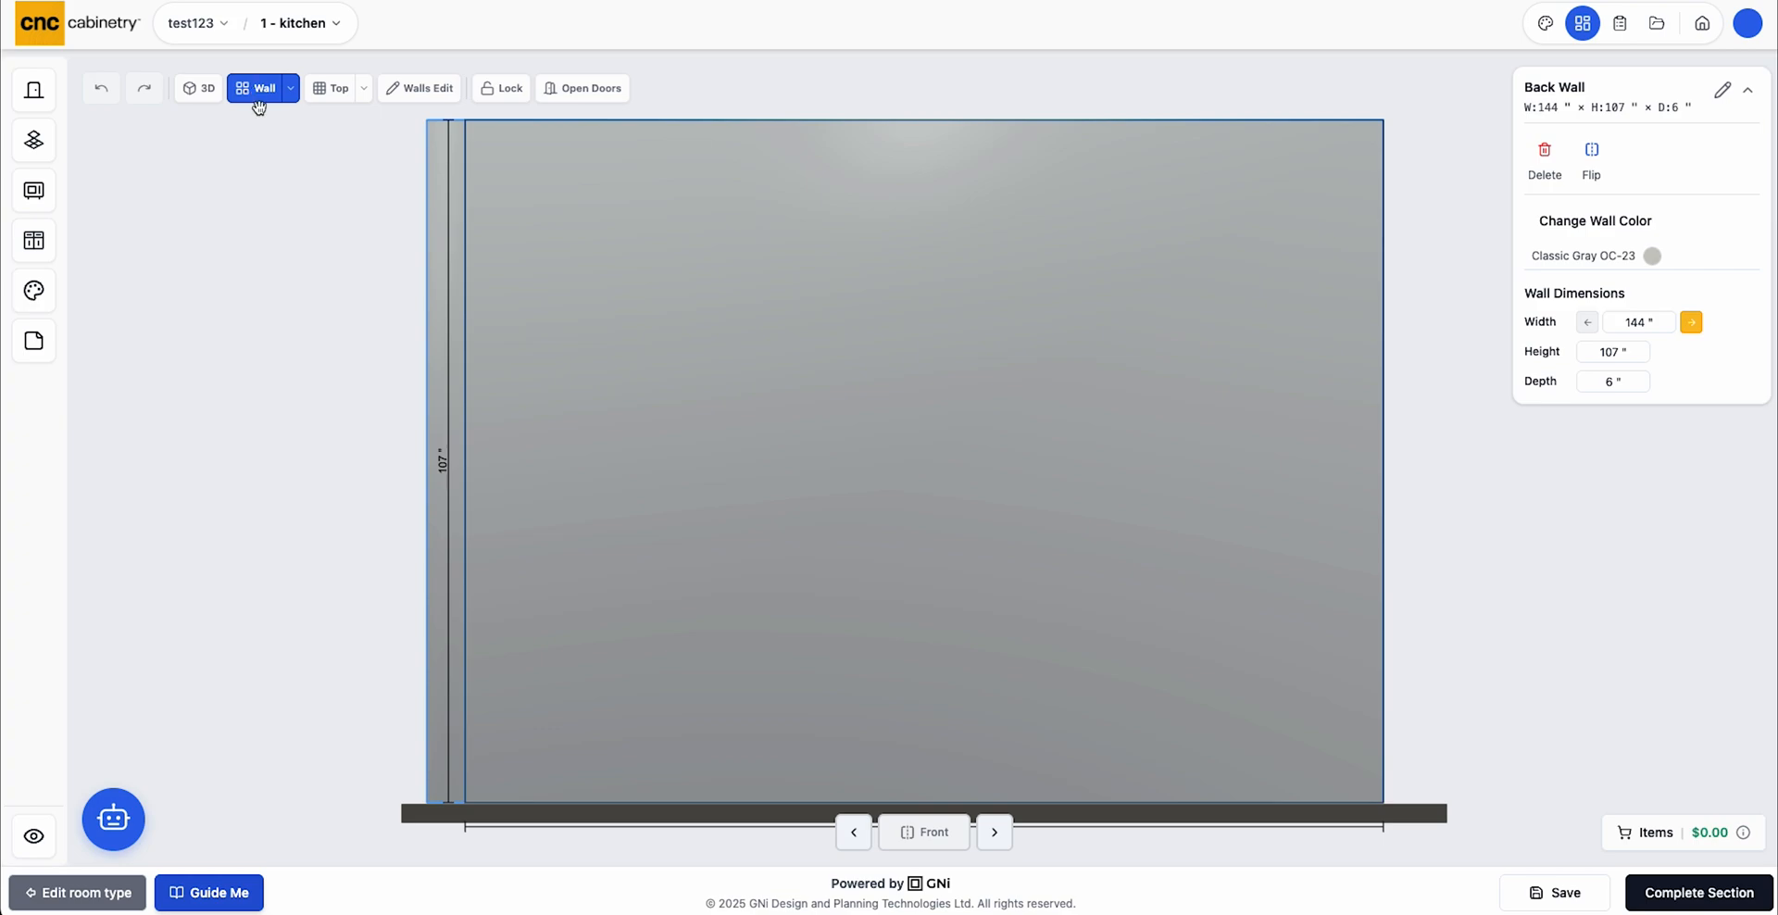
click(288, 88)
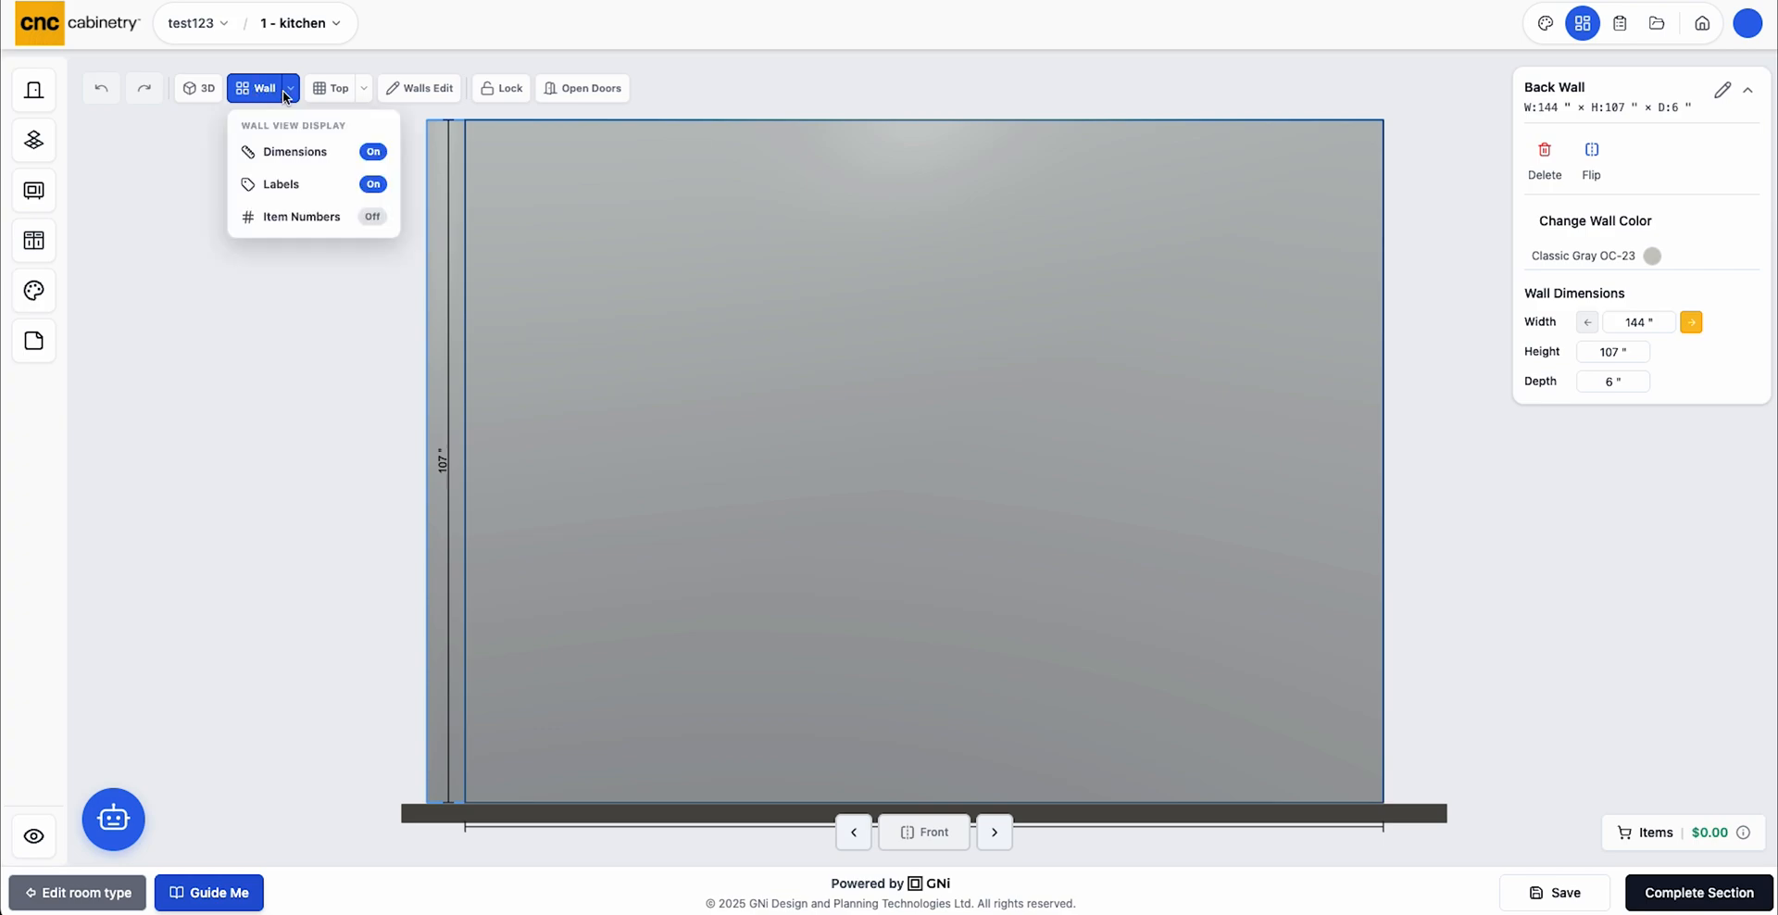
click(295, 92)
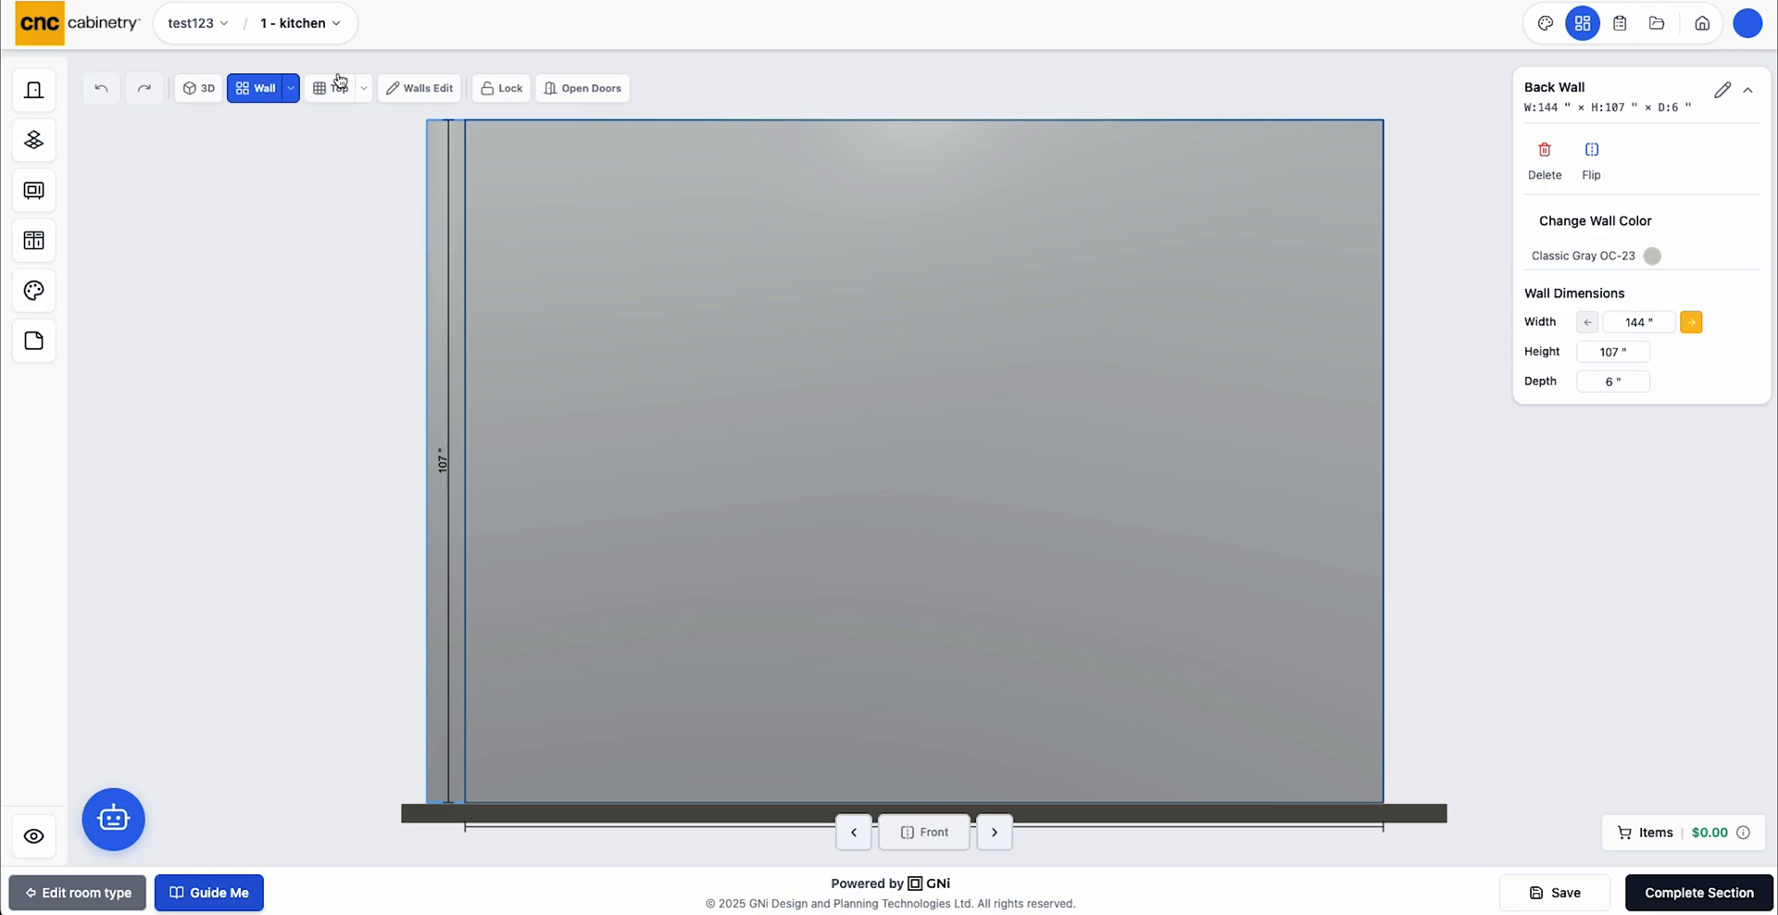
Switch to the top view, look at the wall drawing editor and exit it with the layout unchanged
click(337, 91)
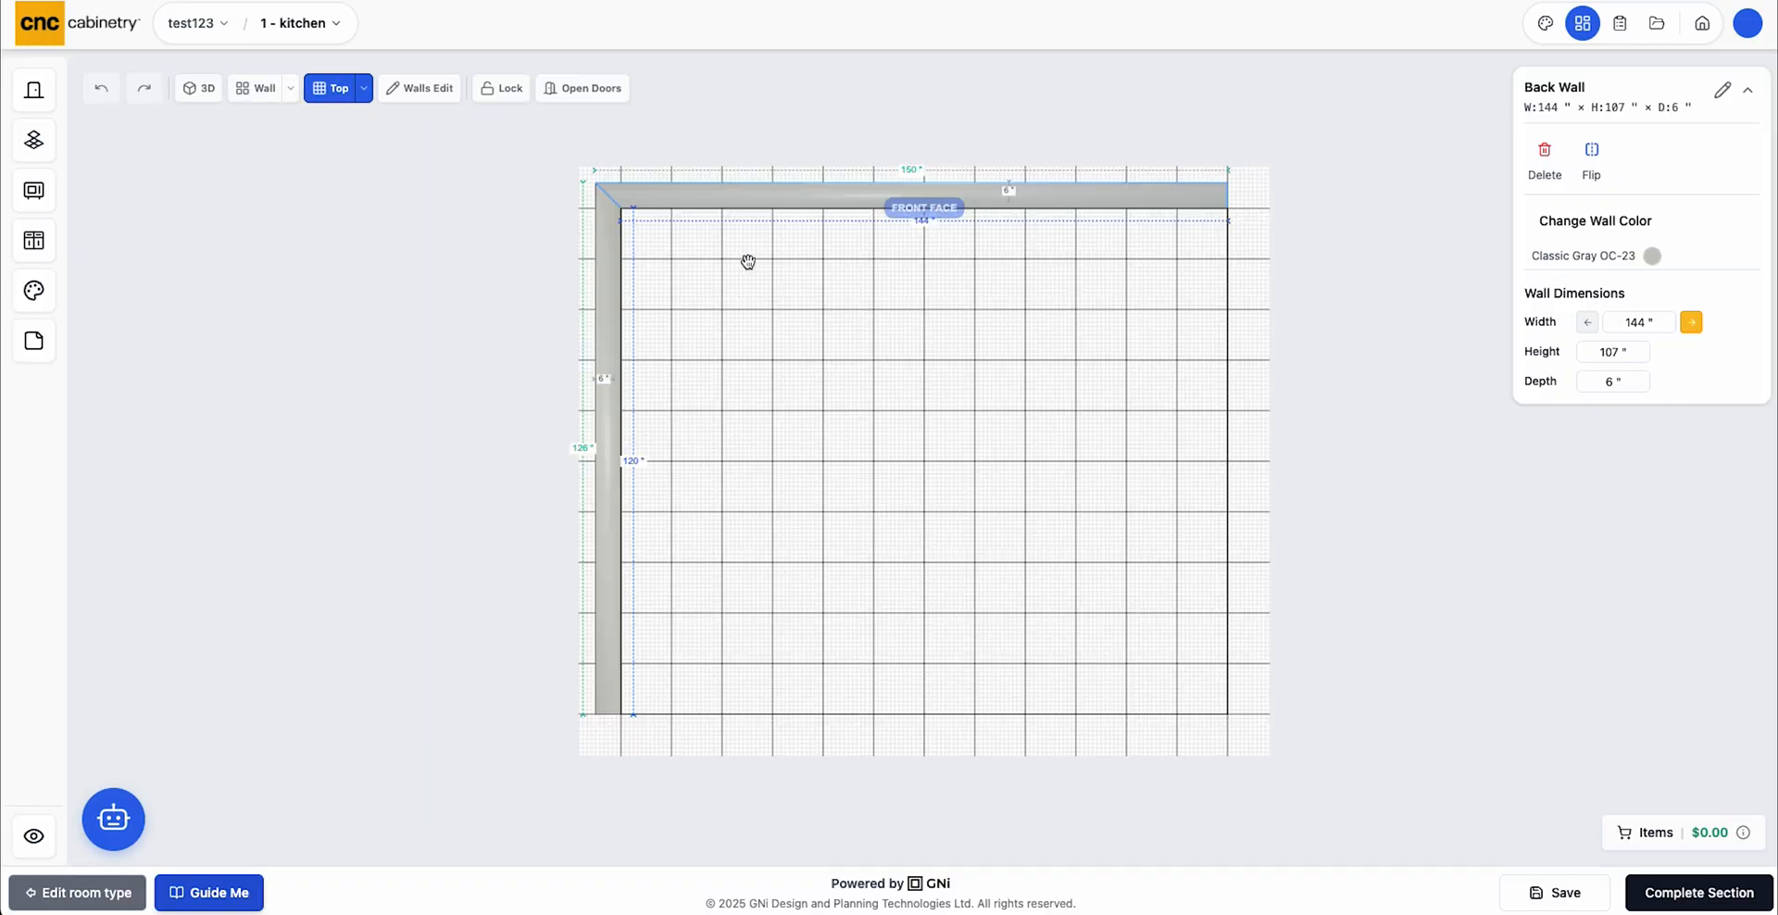
click(419, 90)
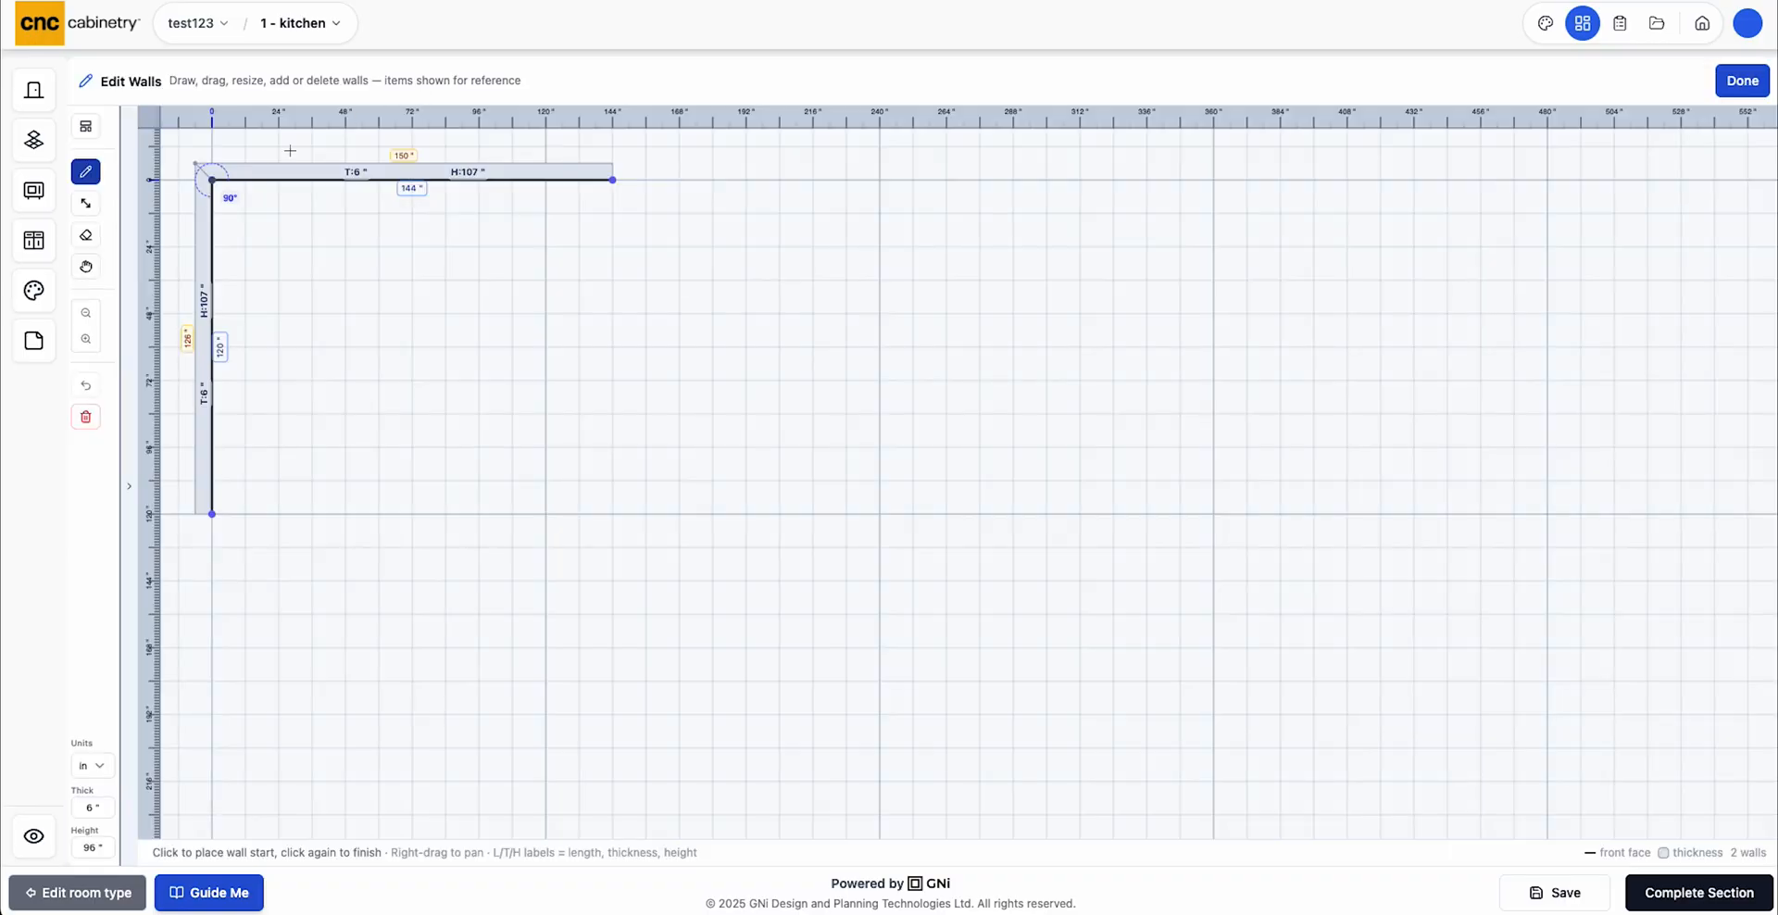
click(1741, 81)
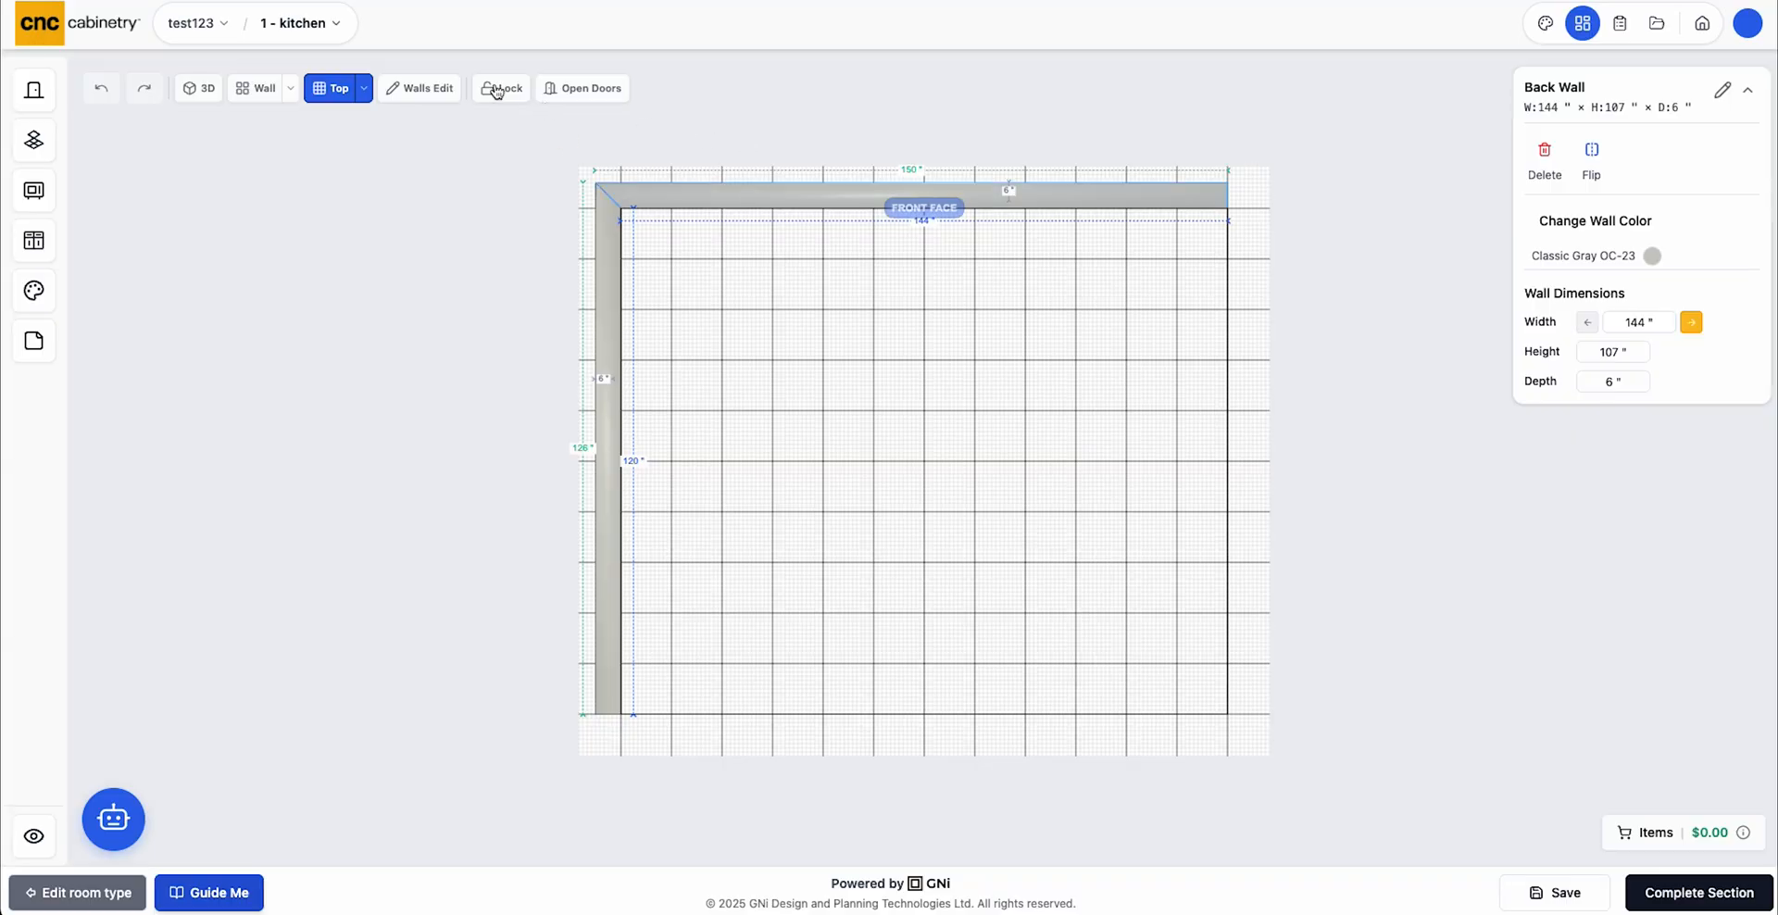
Deselect the back wall, toggle the open-doors display on and off, and return to the 3D view
click(639, 307)
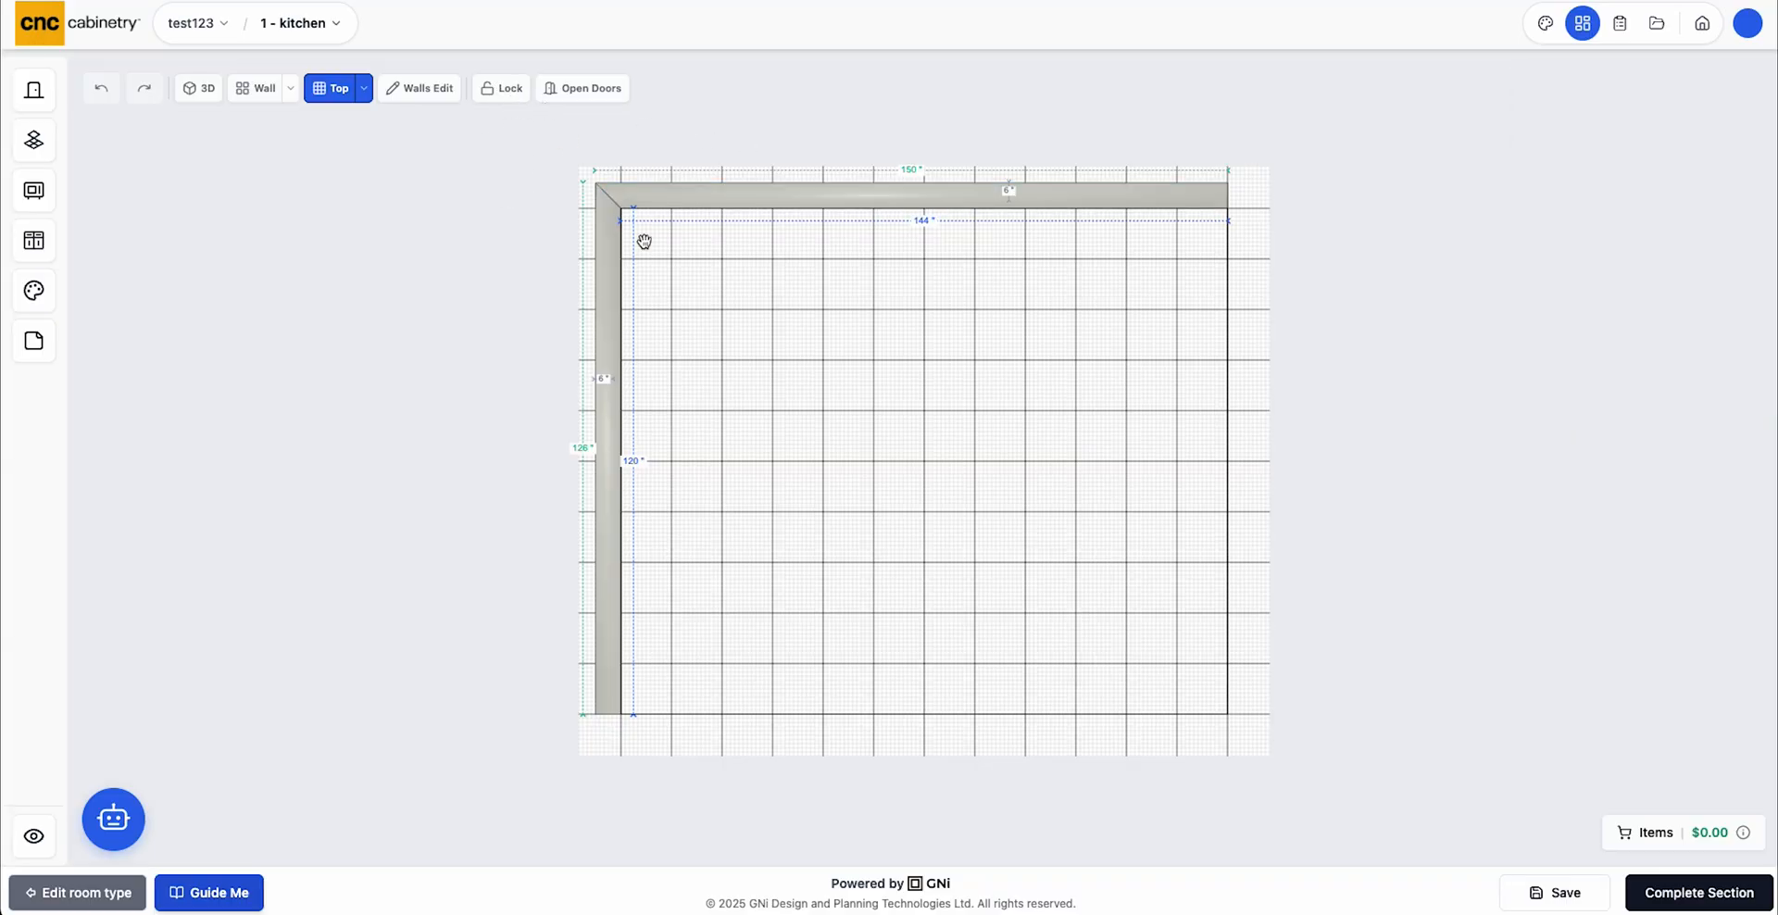
click(584, 94)
click(584, 94)
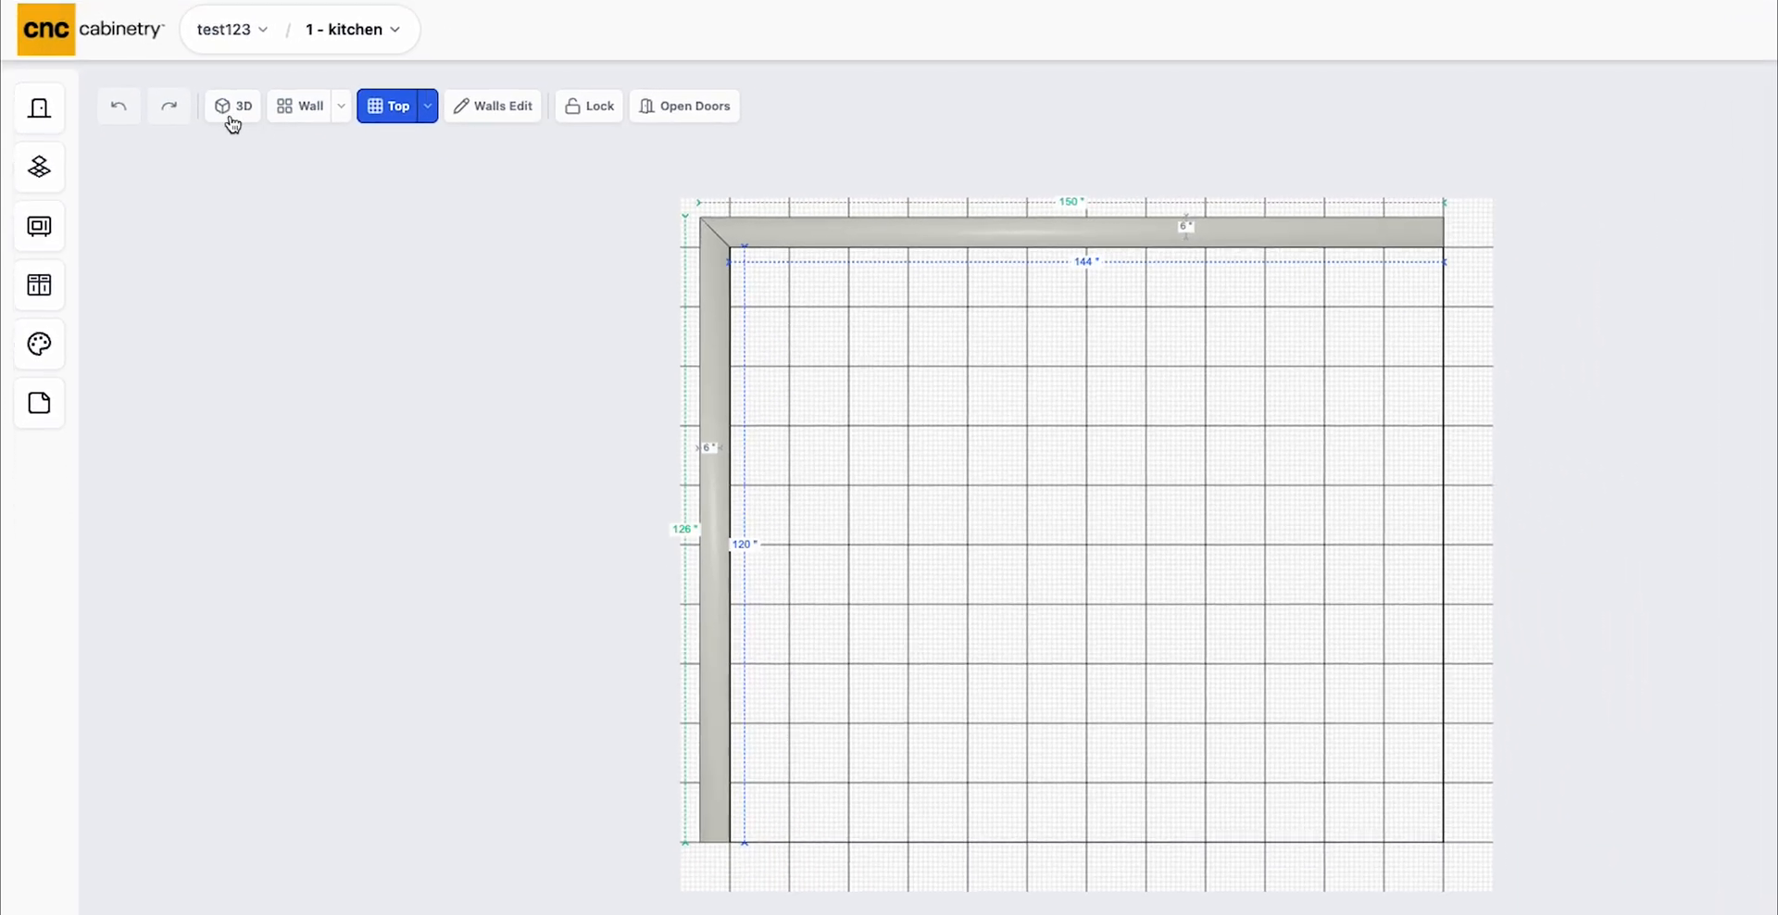
click(232, 120)
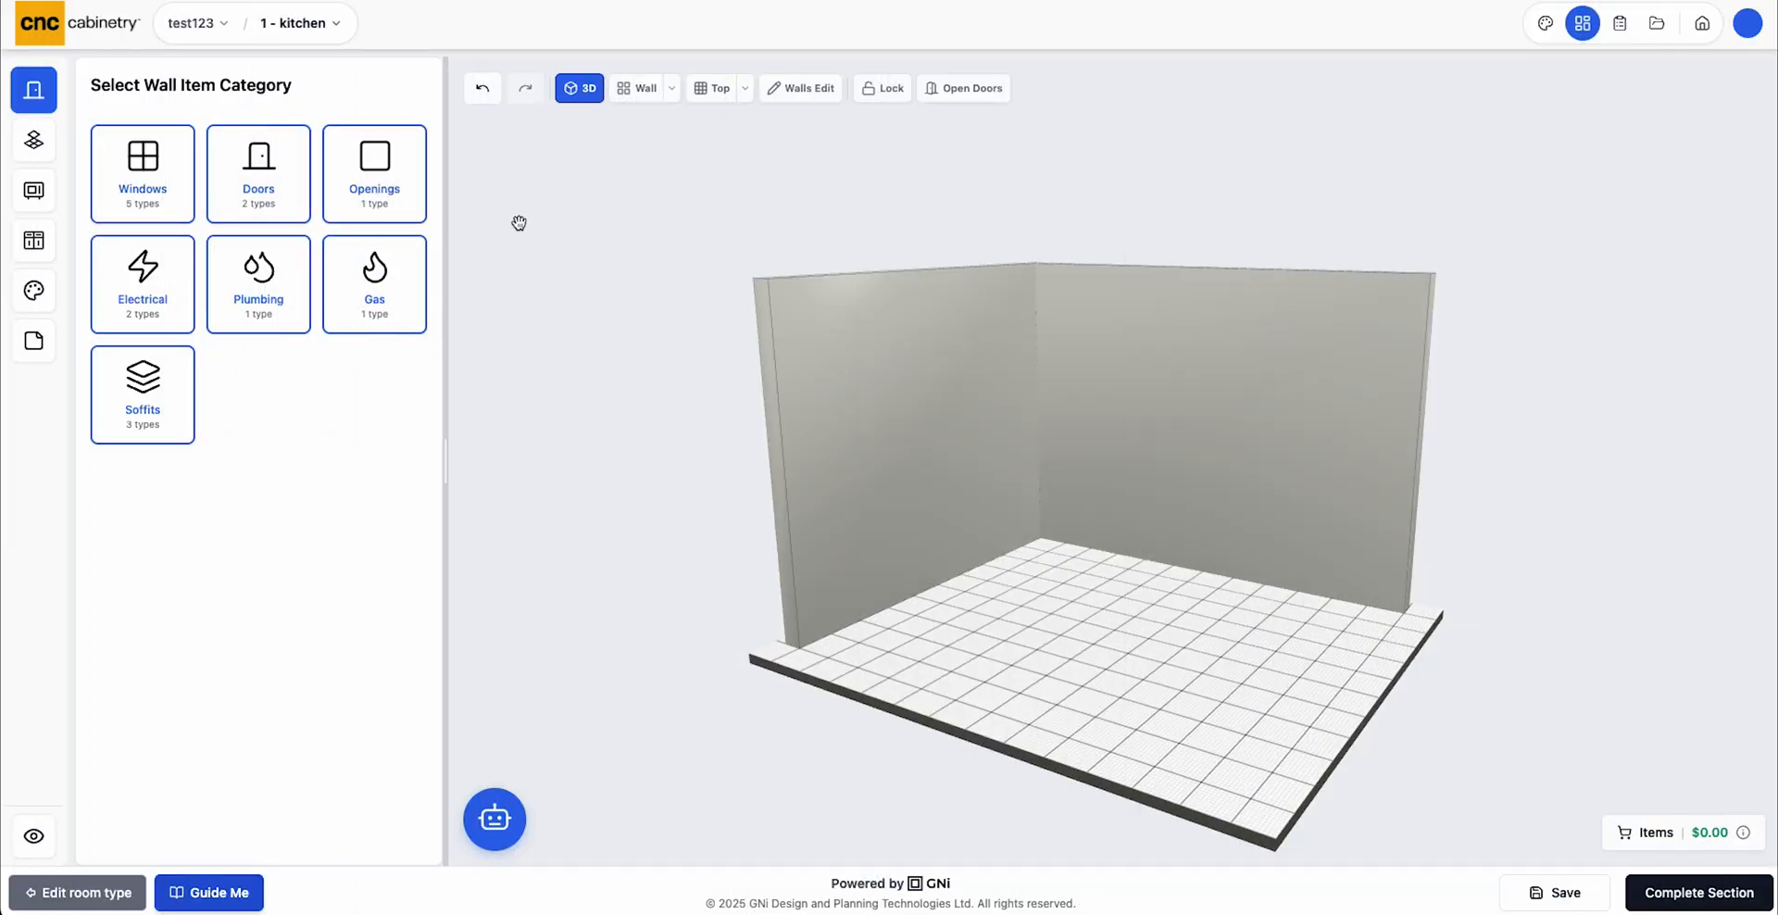
Add a water plumbing point to the back wall and move it to about 22.9 inches above the floor
click(262, 284)
click(143, 264)
drag(1213, 667, 1219, 553)
click(1166, 500)
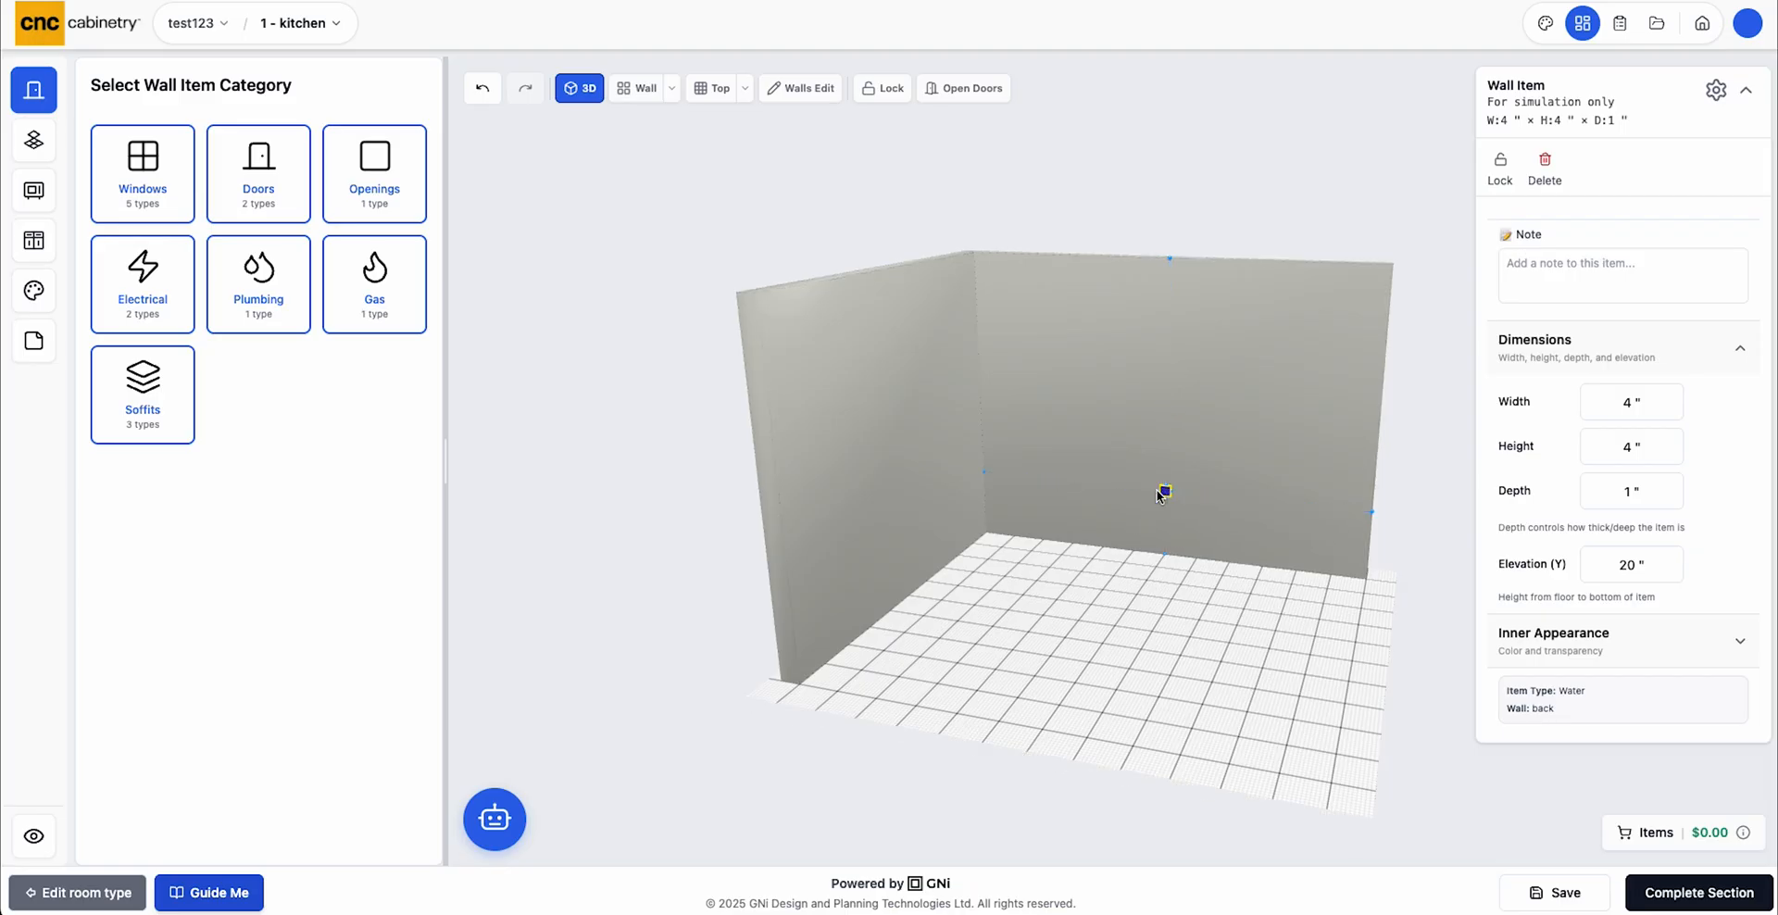
drag(1163, 491, 1151, 487)
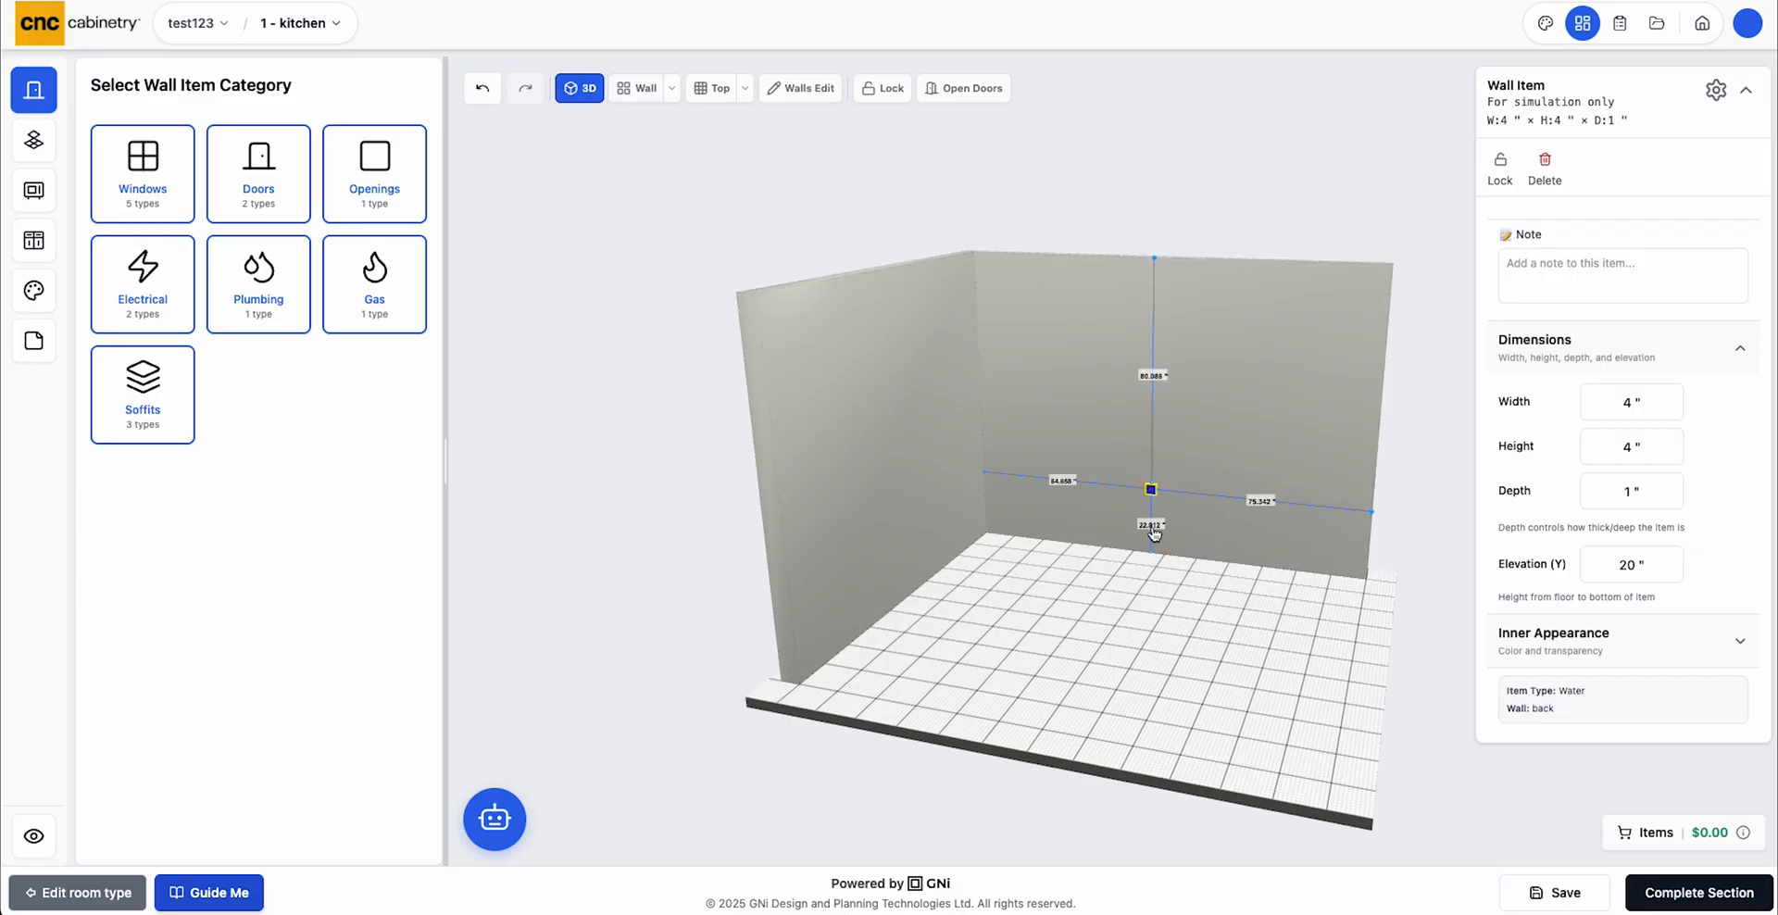
click(1151, 525)
key(super+a)
click(1145, 623)
click(1153, 488)
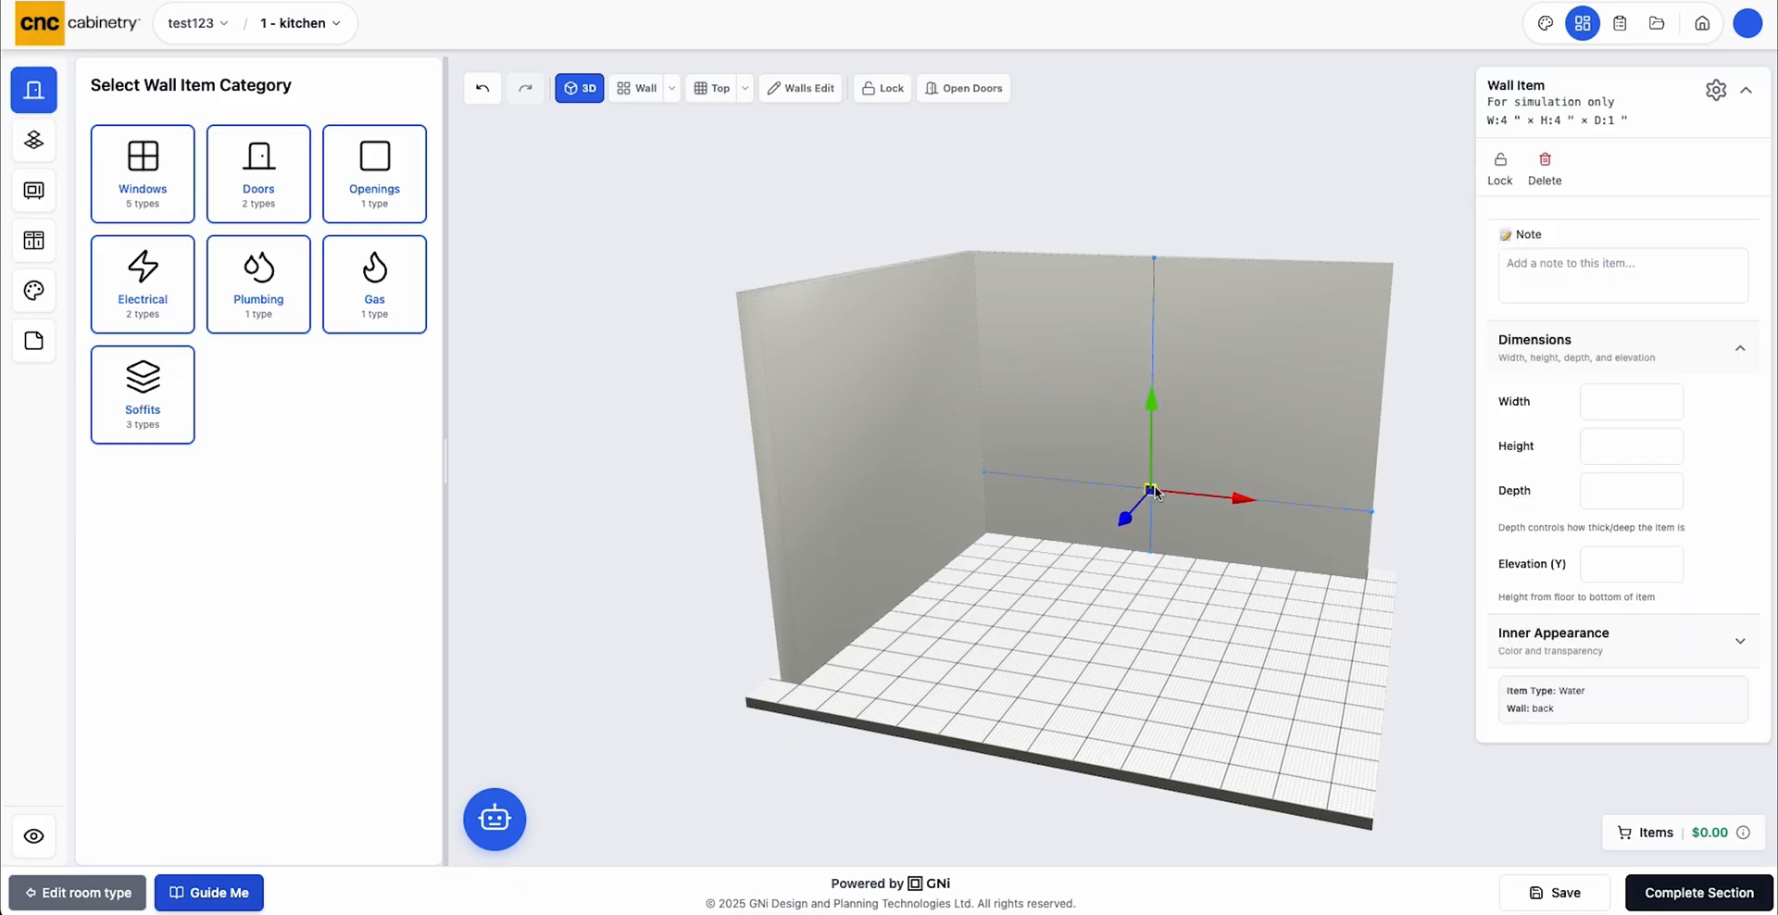
Insert a 2-Pane Window on the back wall, position it above the water point and deselect it
click(115, 186)
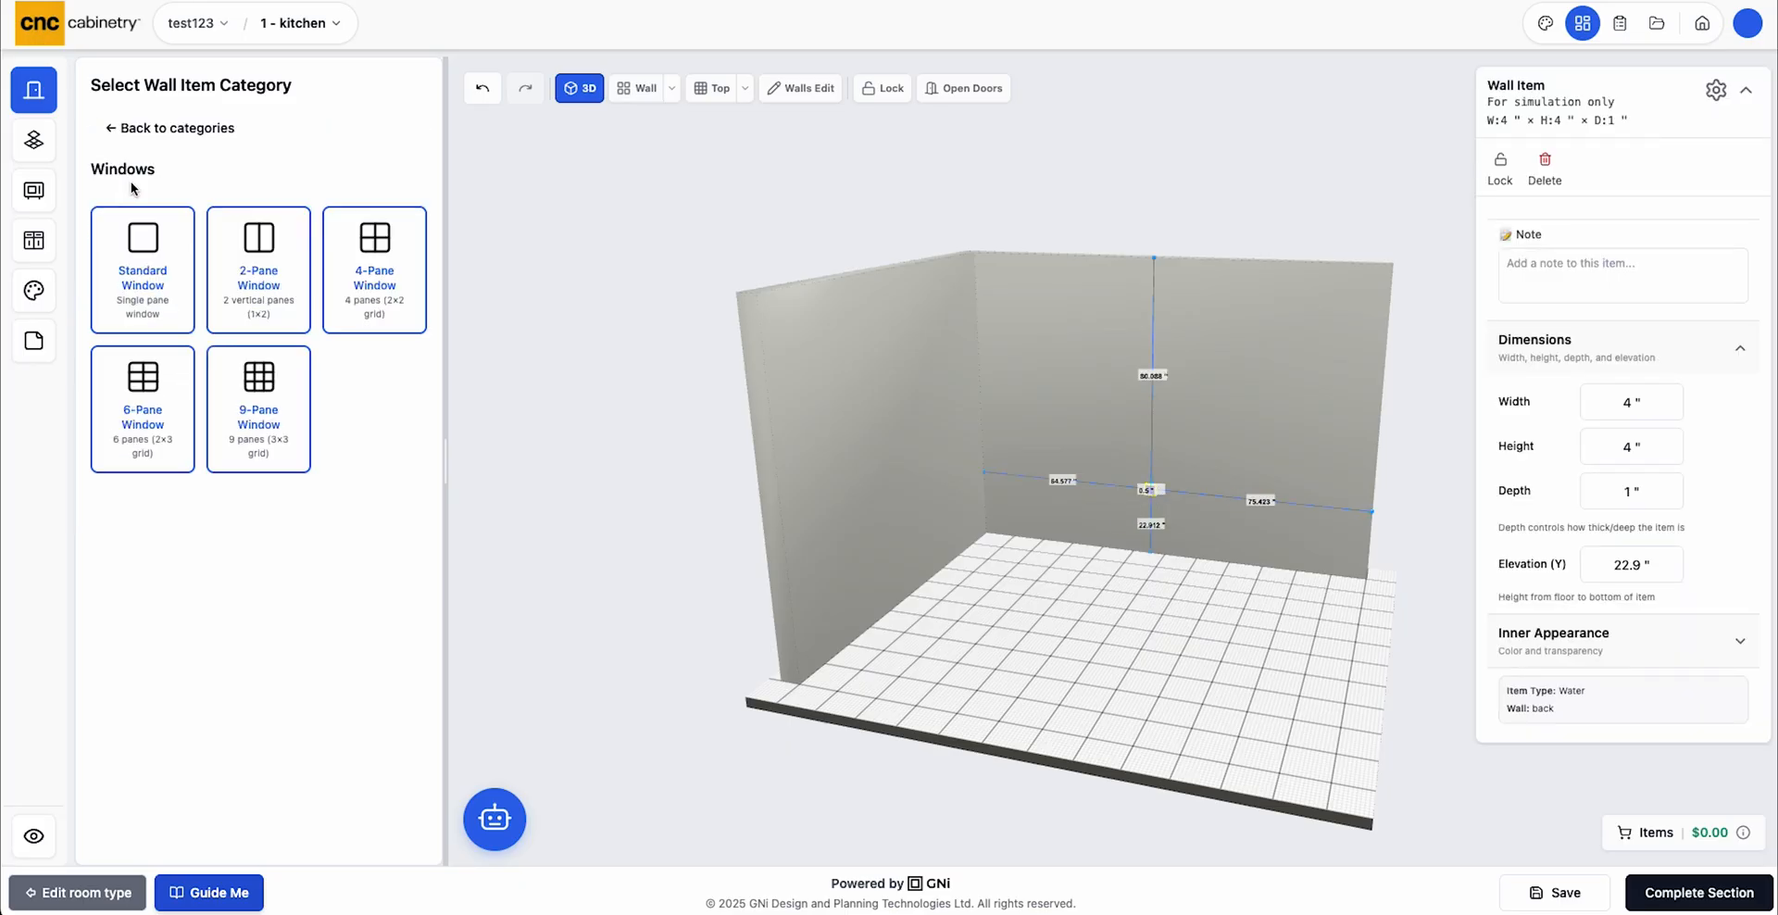
click(258, 269)
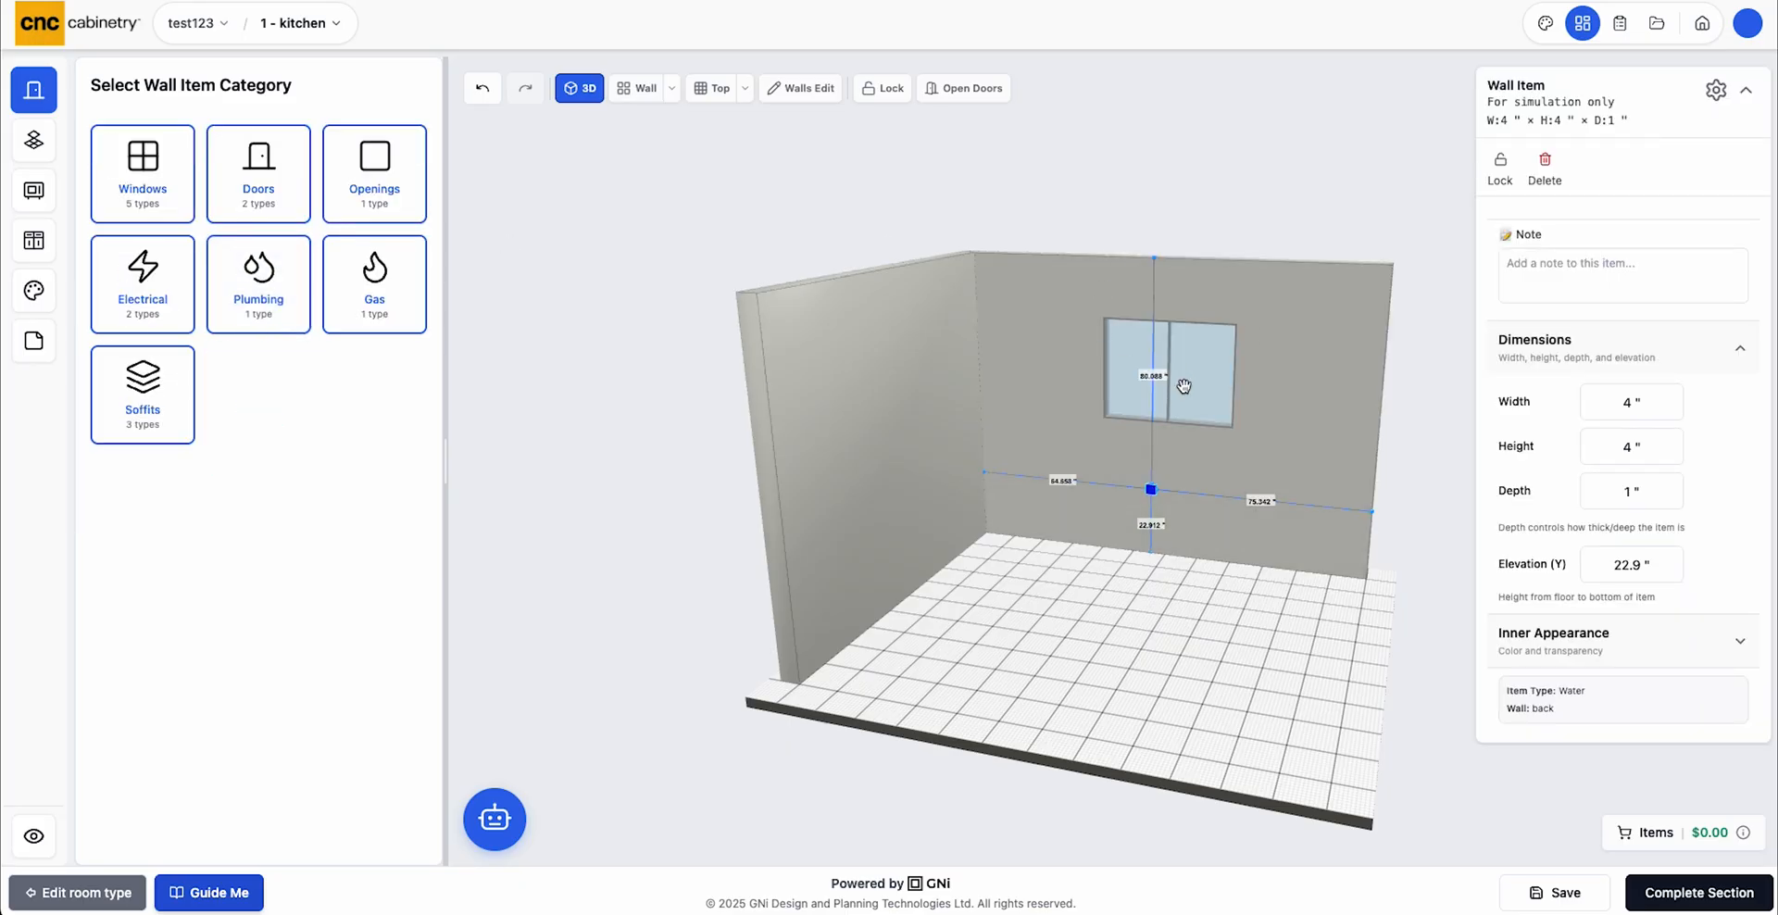
drag(1201, 373, 1191, 376)
click(1225, 680)
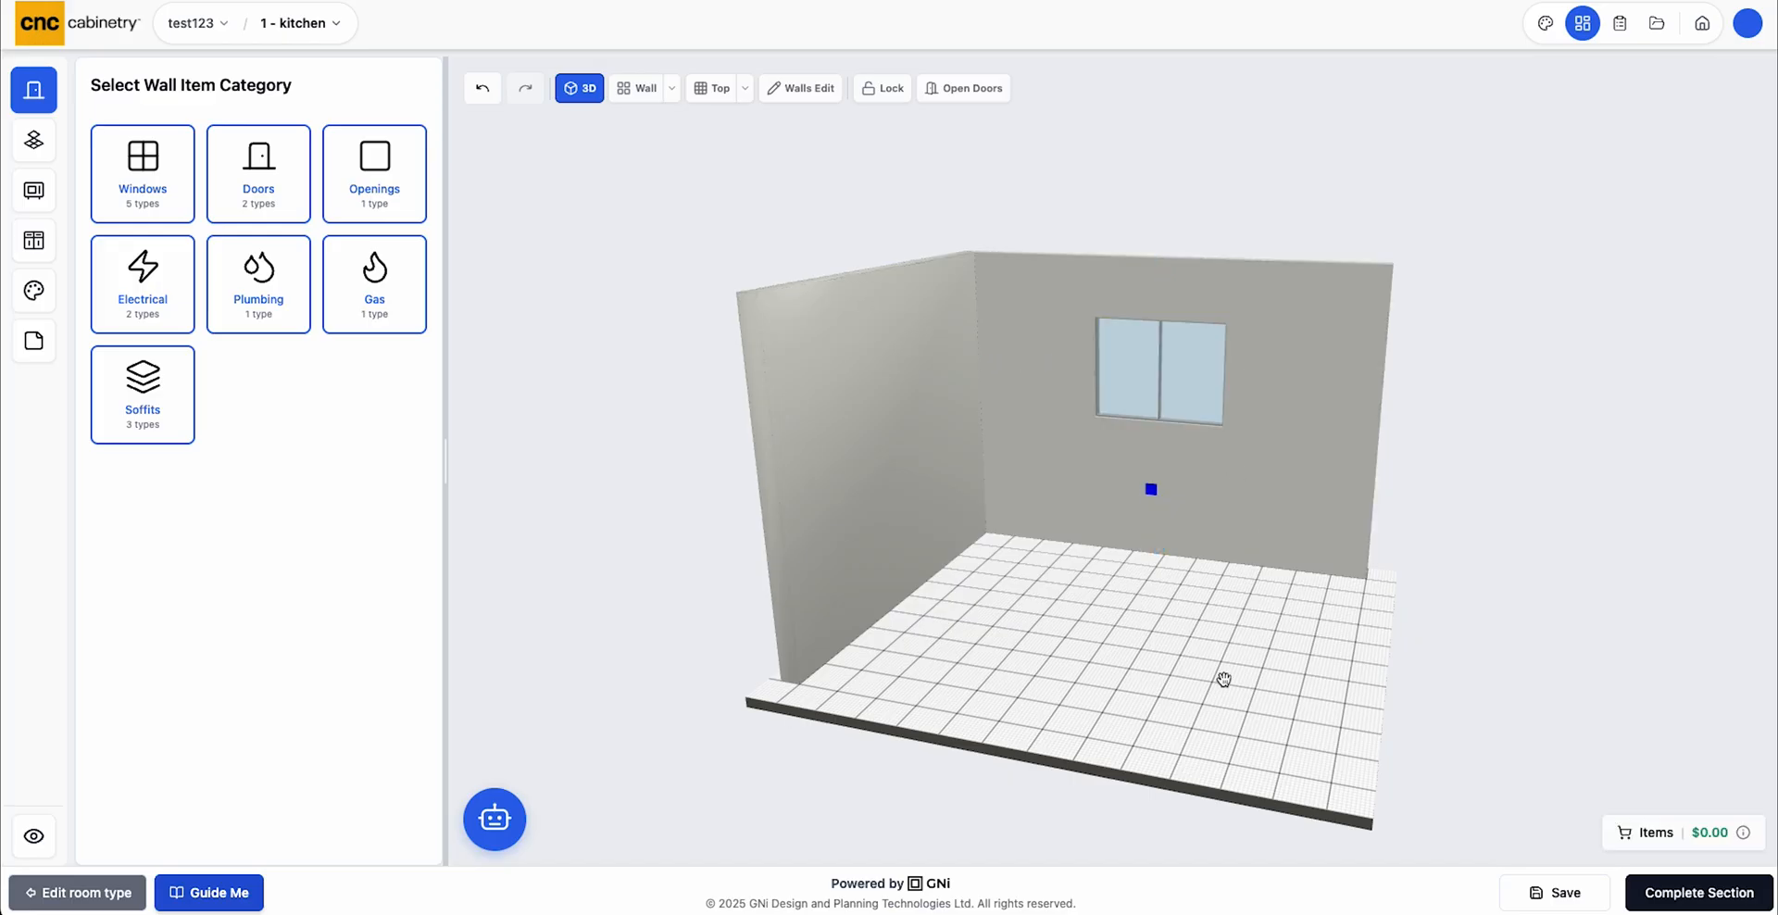
Look through the surfaces and materials, appliances and cabinet collection options, and orbit around the room
click(33, 139)
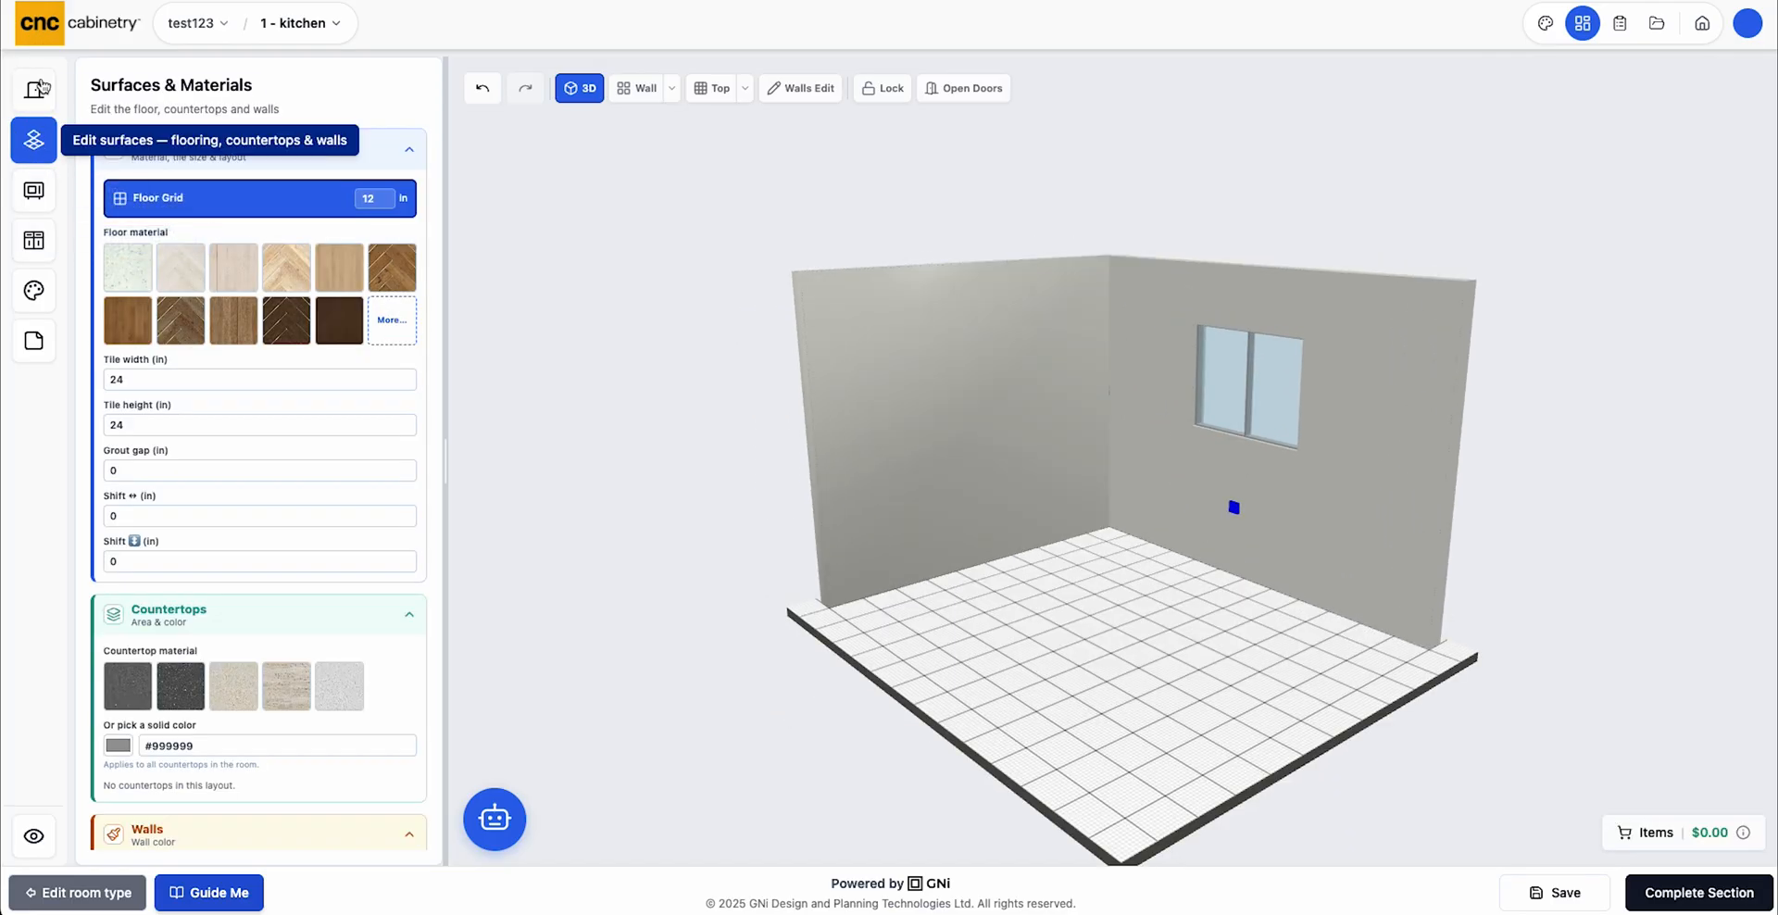
click(34, 196)
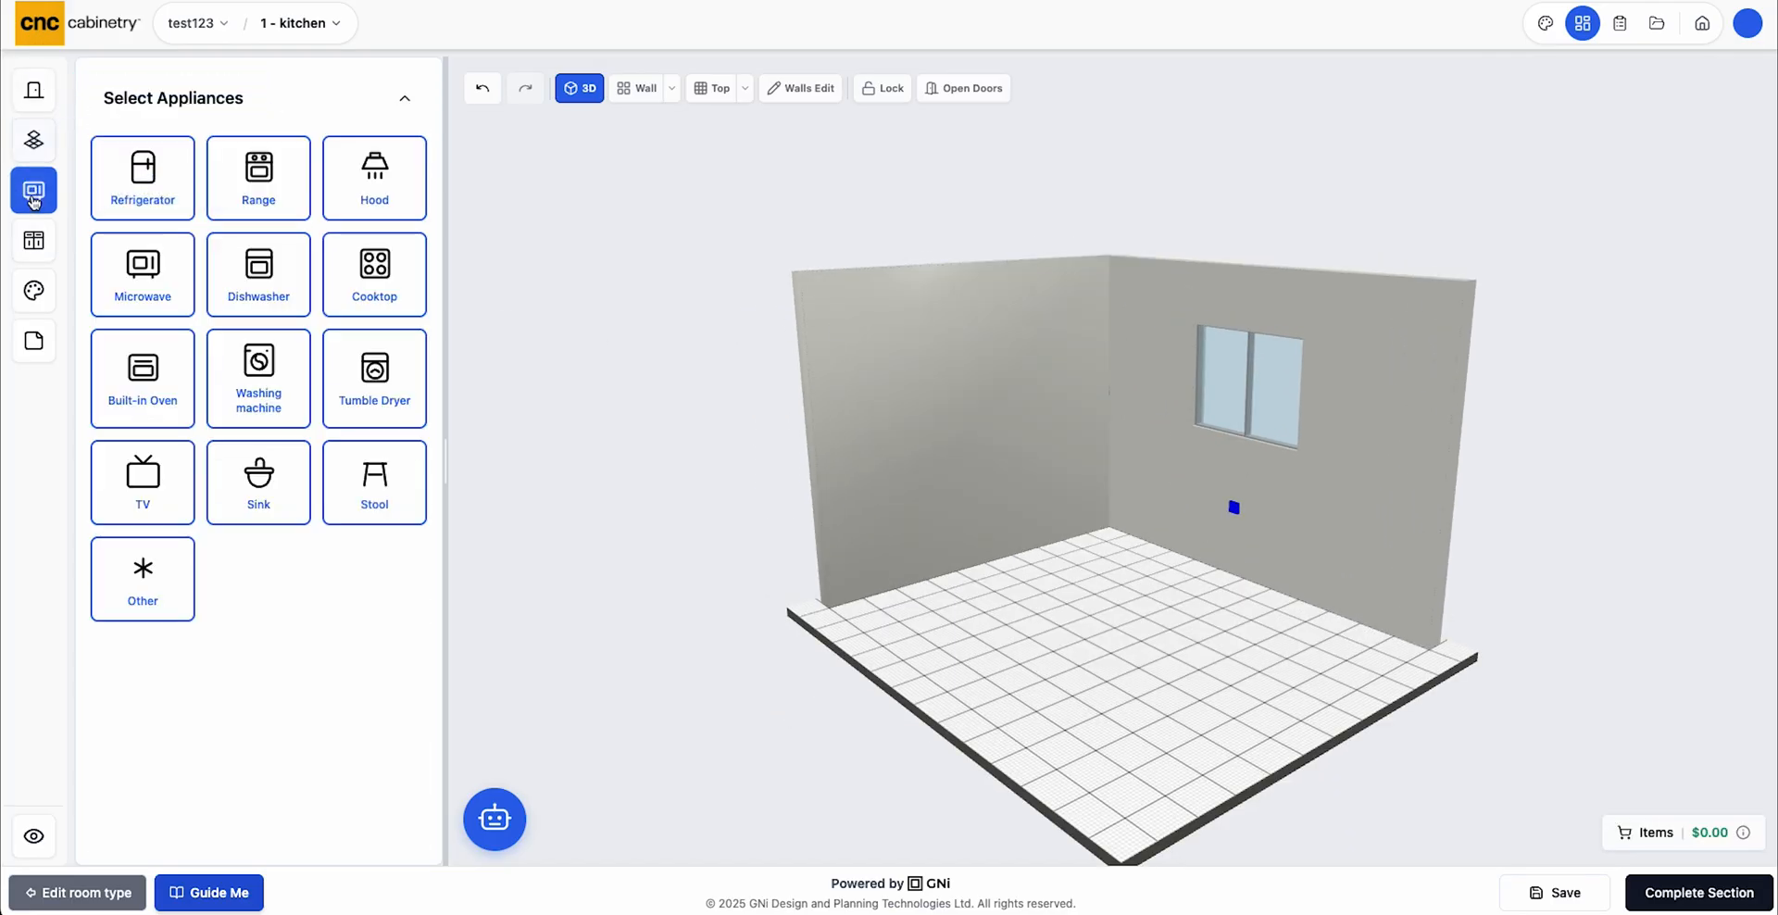
click(52, 239)
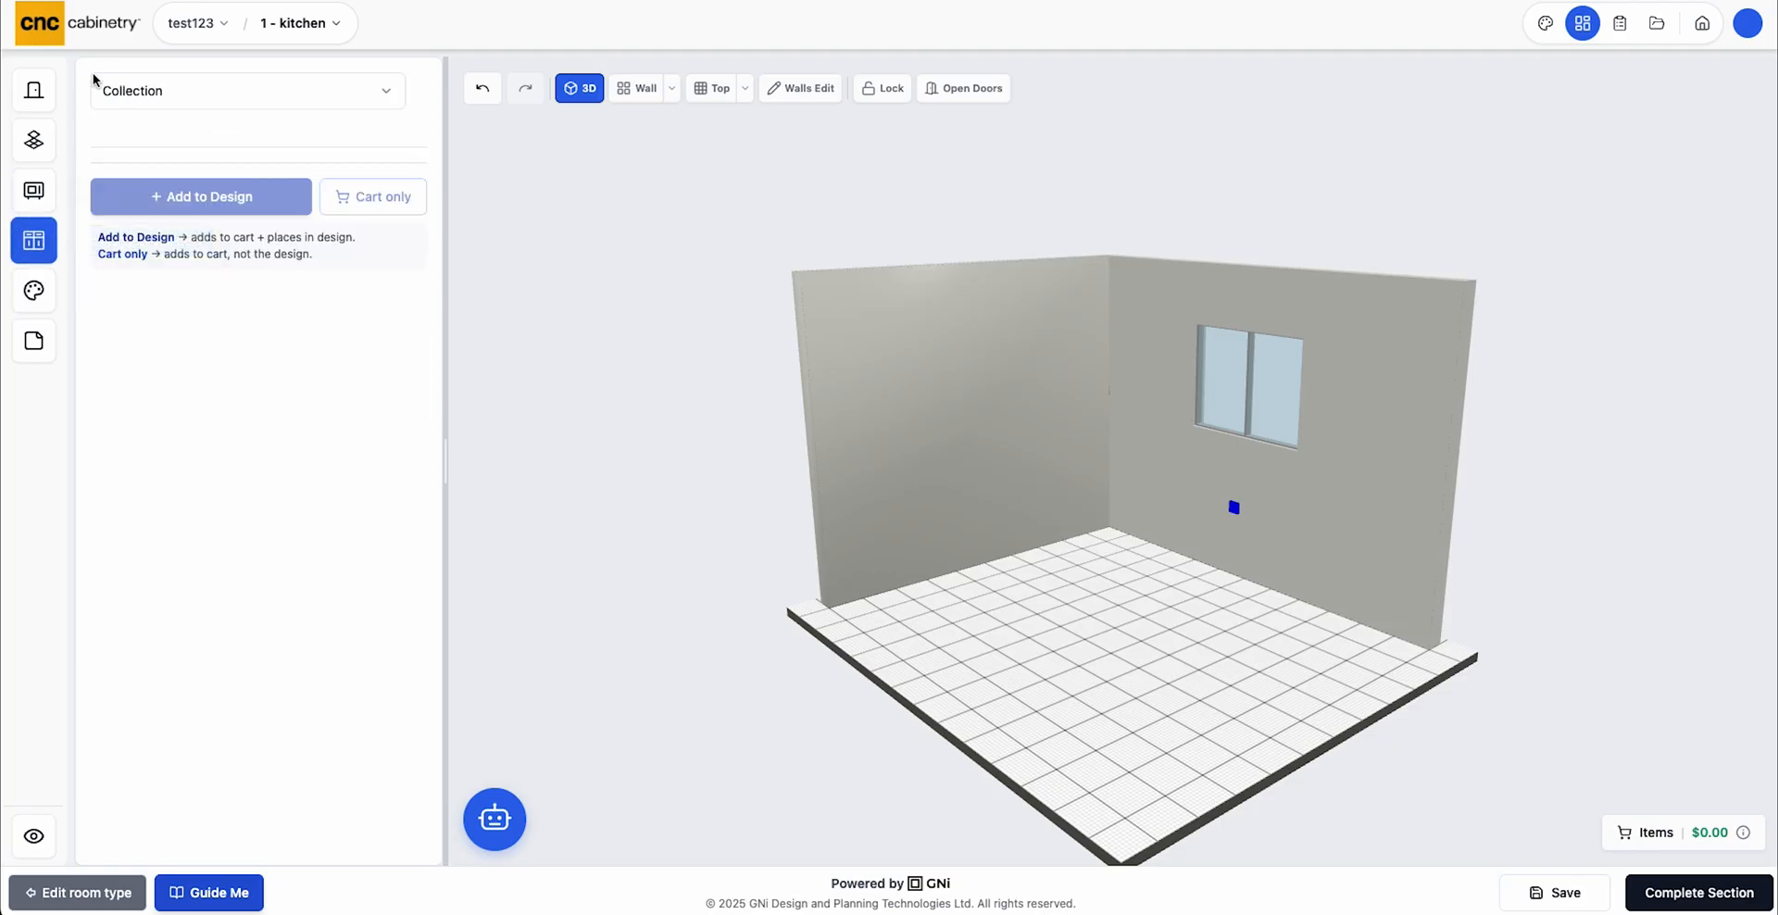
drag(1027, 663, 1115, 647)
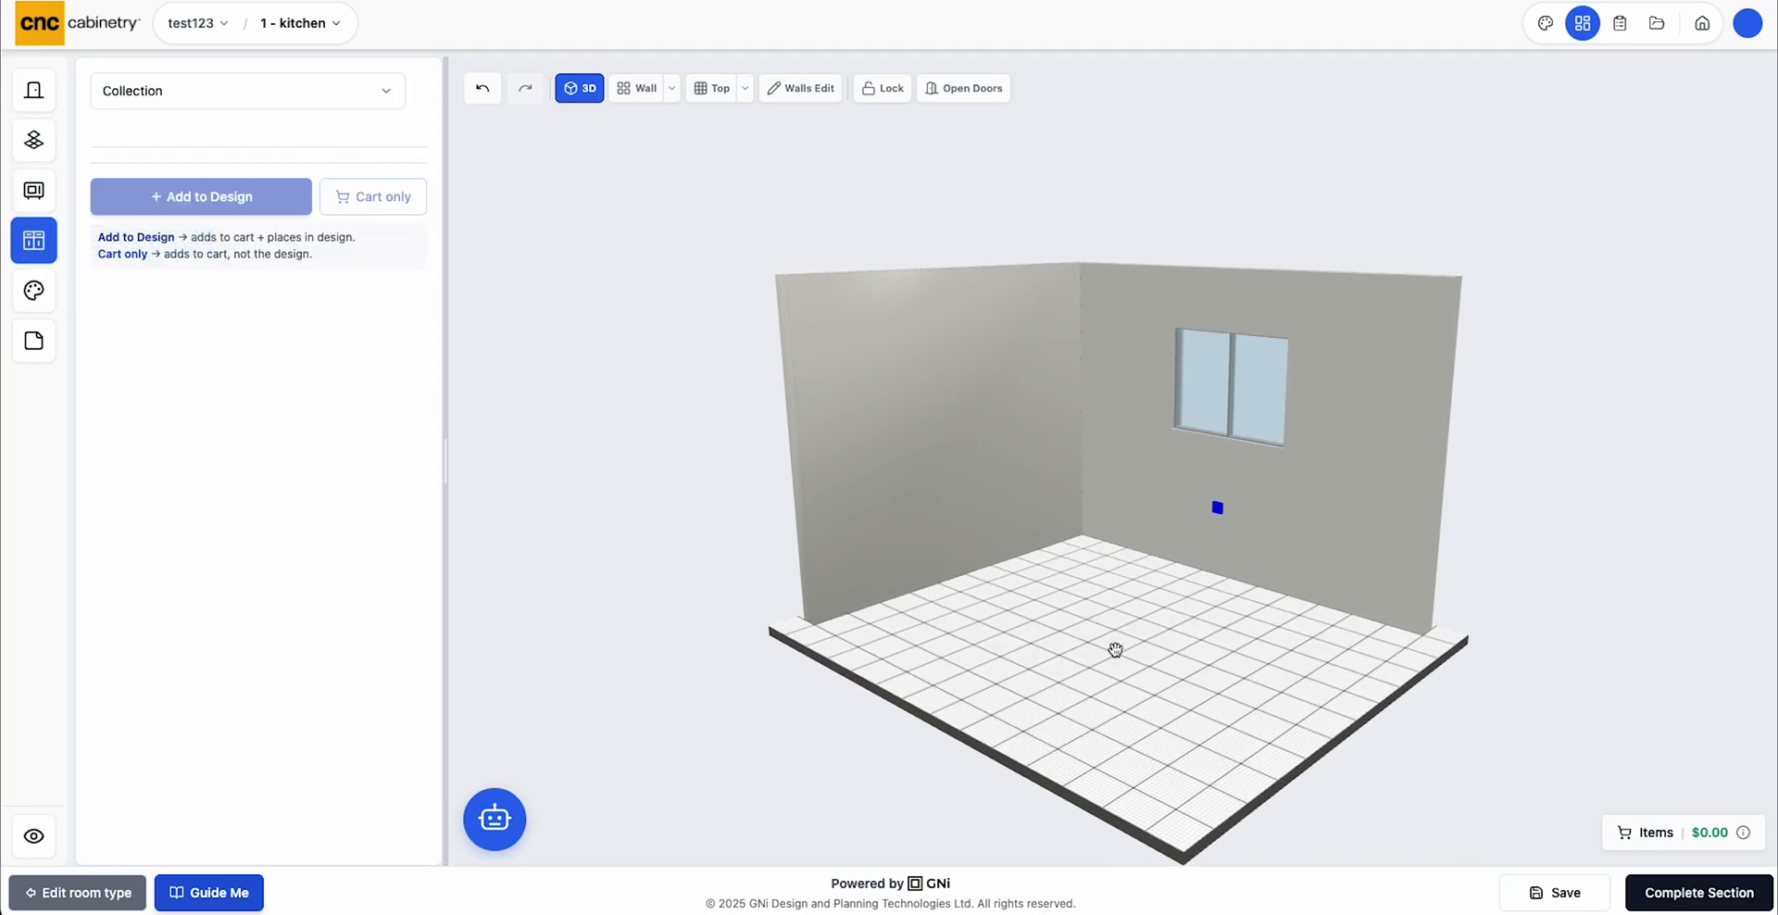
Select the left wall and start the AI Auto Fill wizard for it
click(492, 818)
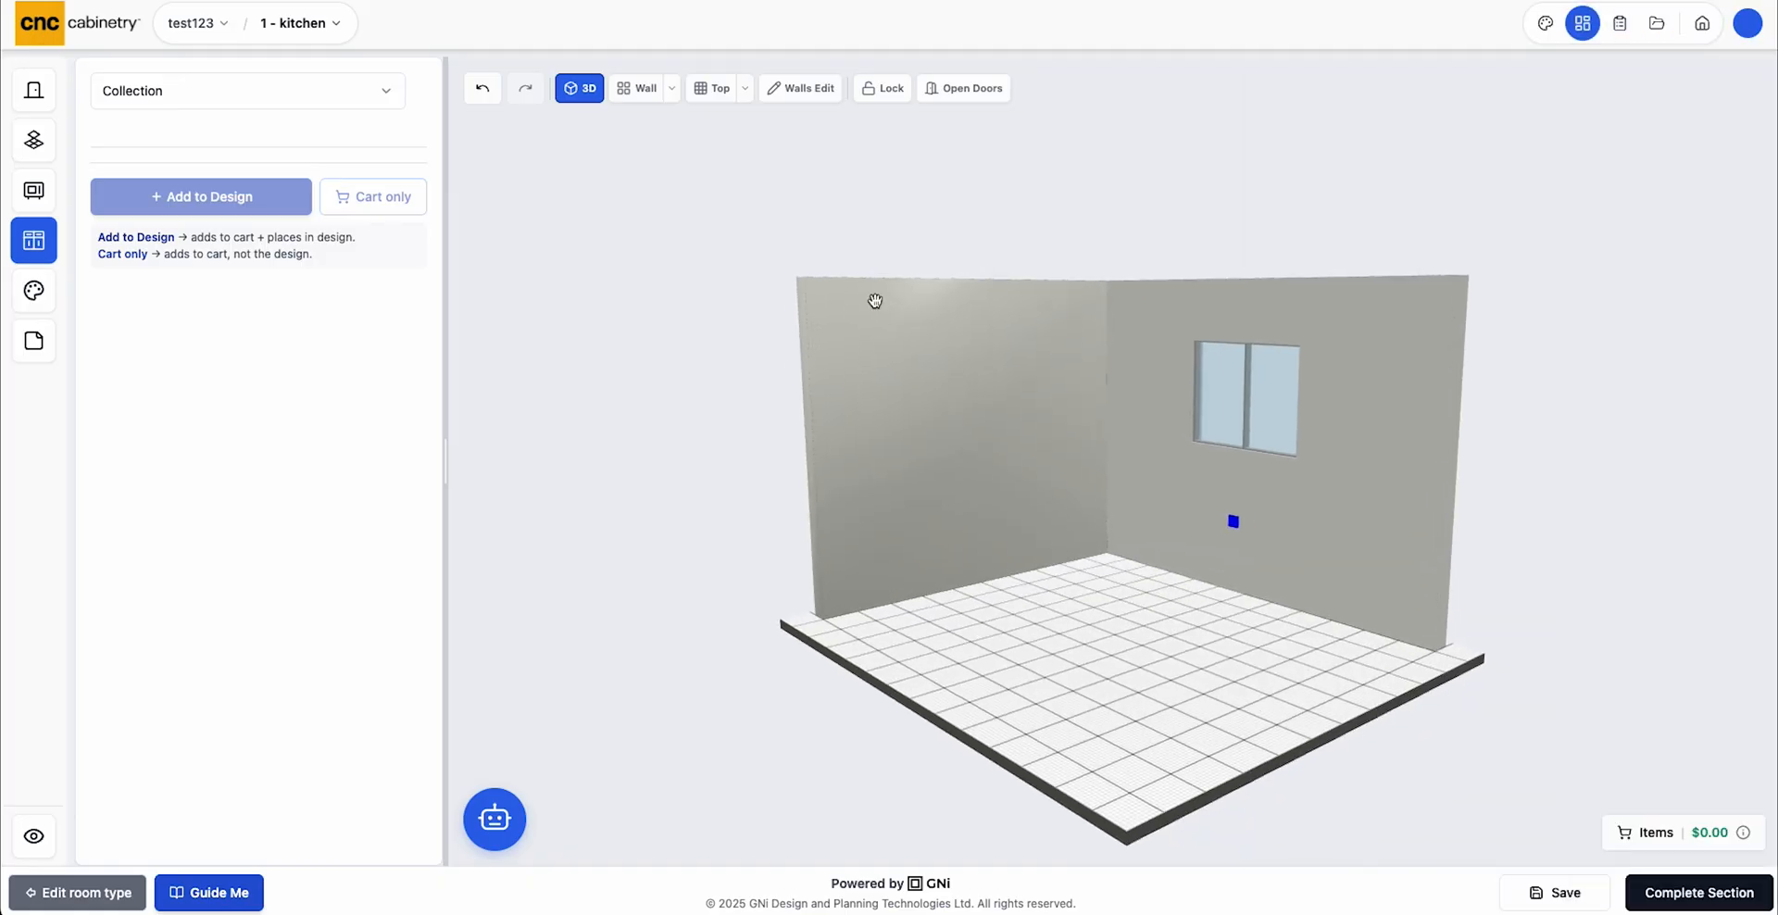
click(894, 320)
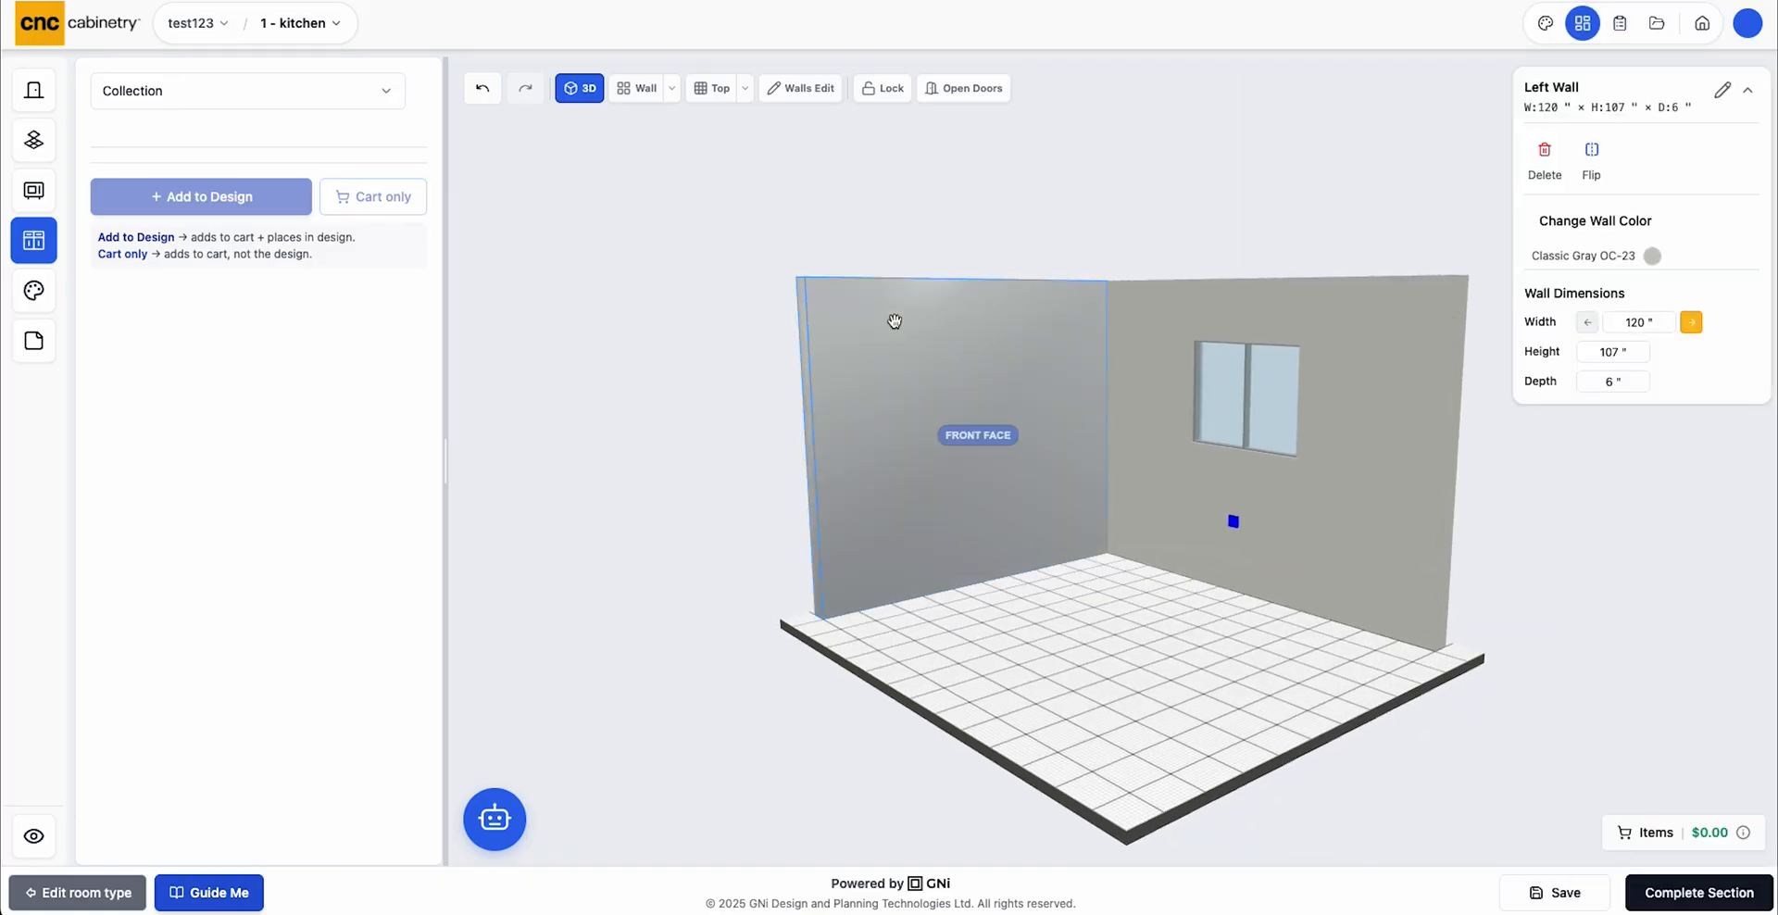
click(494, 819)
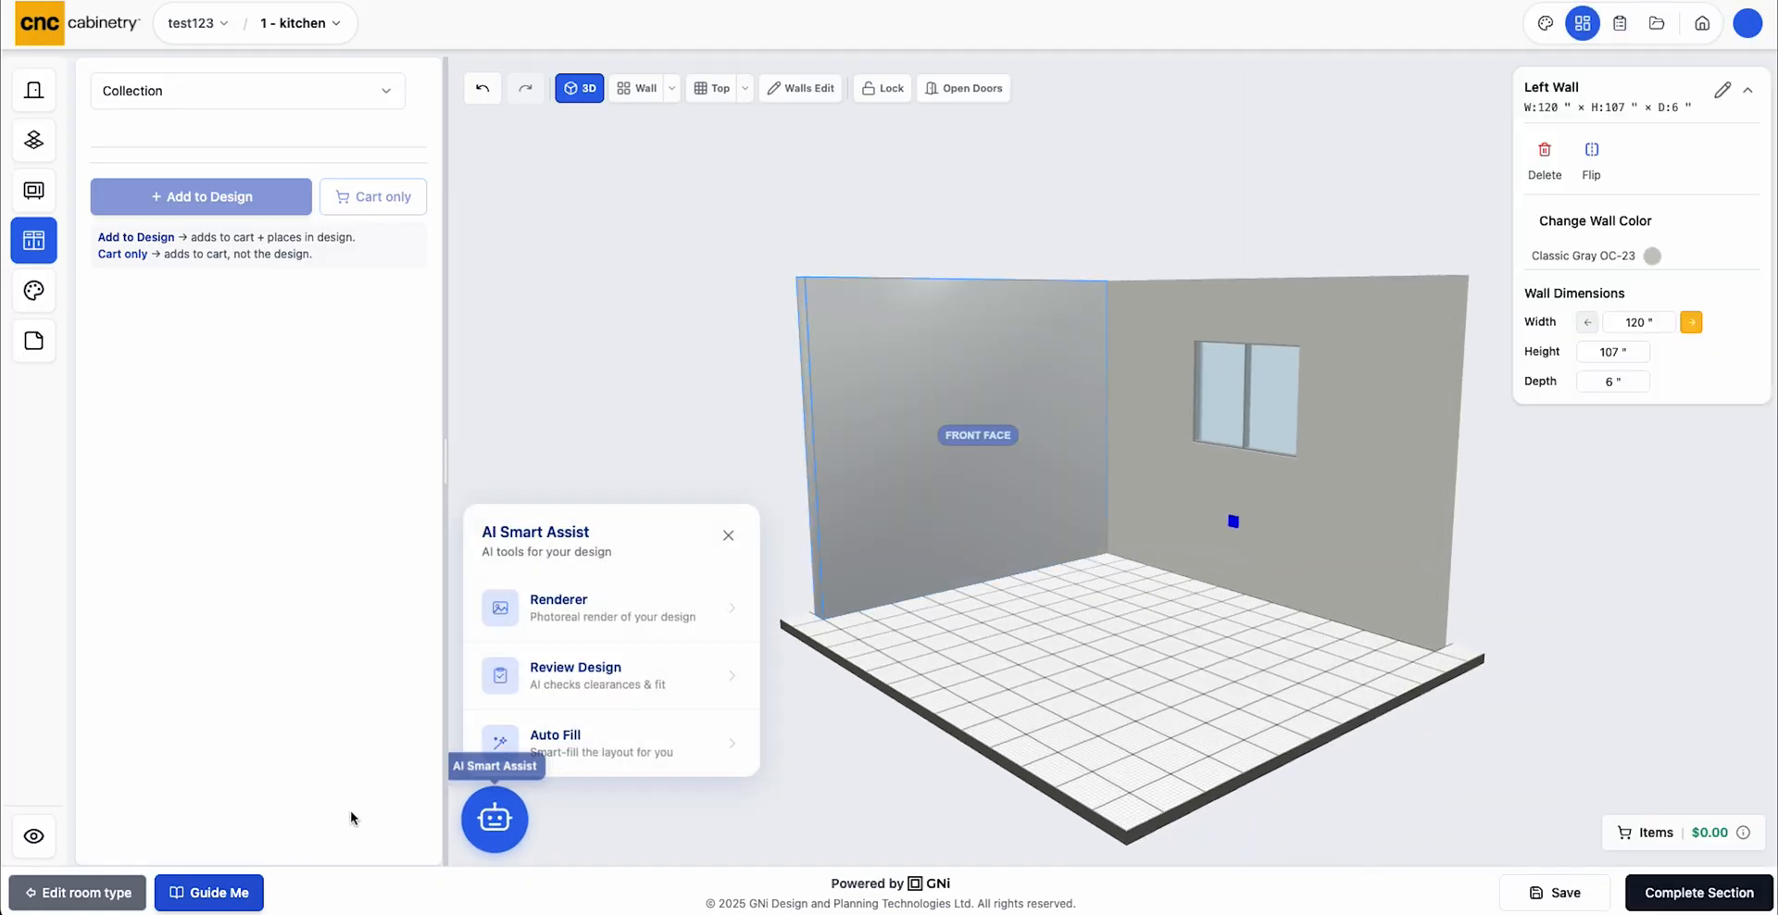
click(572, 750)
Choose the CNCCON3 catalog with Elegant door style and White finish for the left wall, and continue to the layout suggestions
click(864, 454)
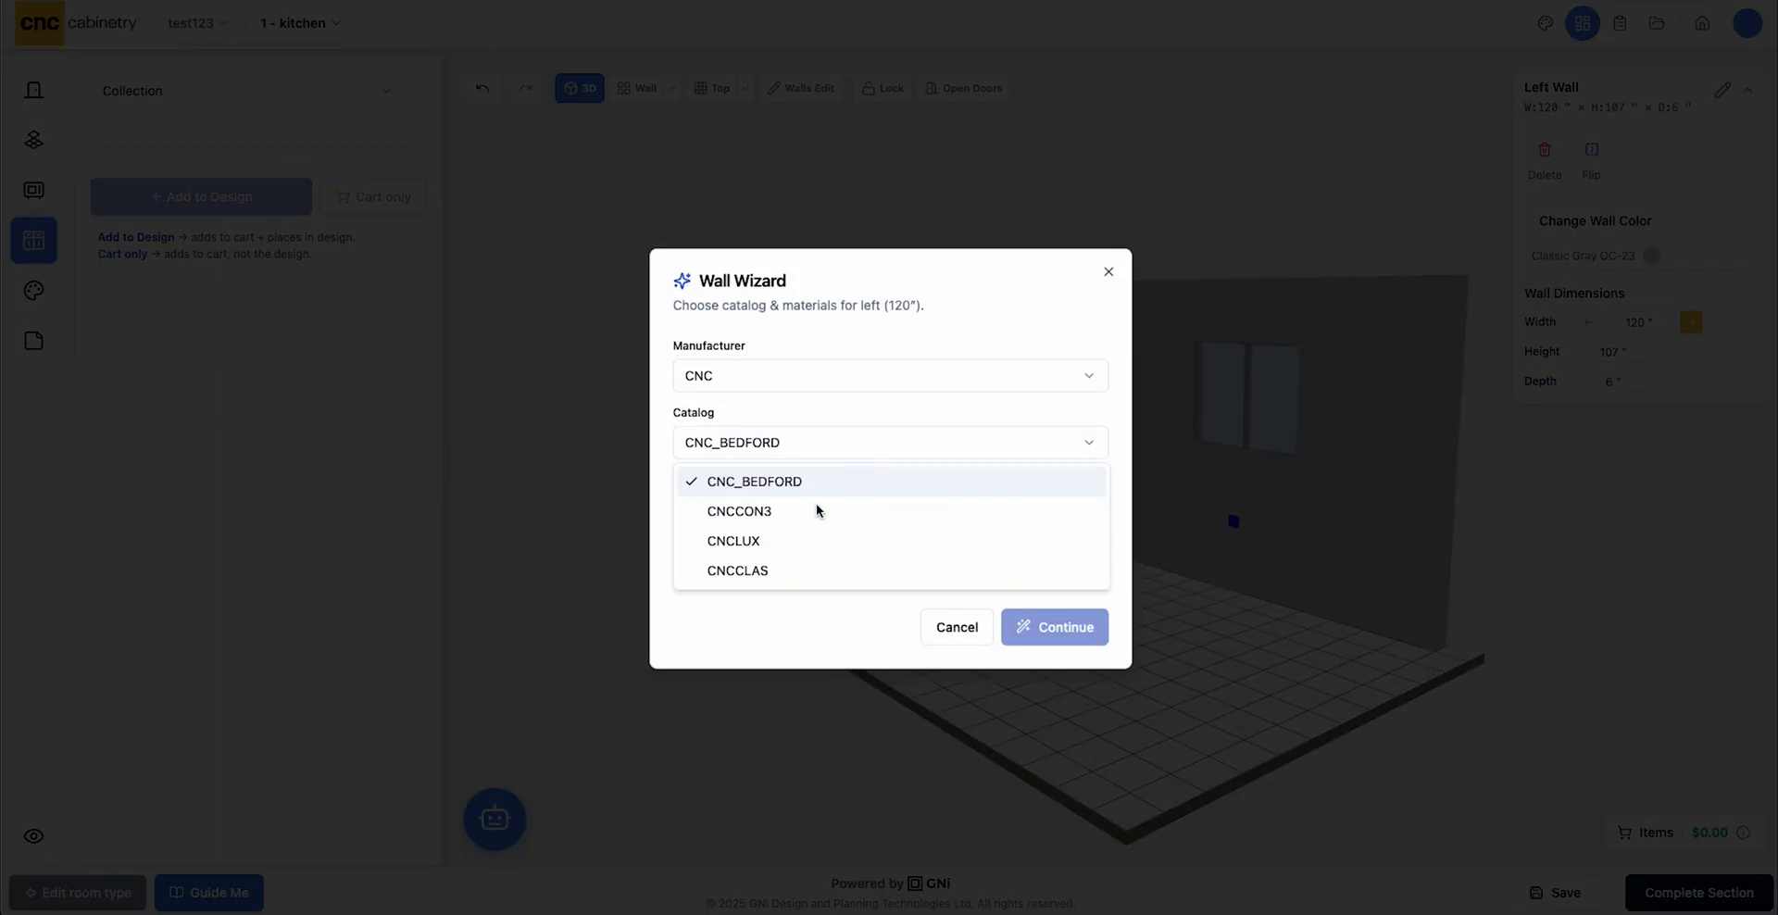
click(770, 512)
click(696, 519)
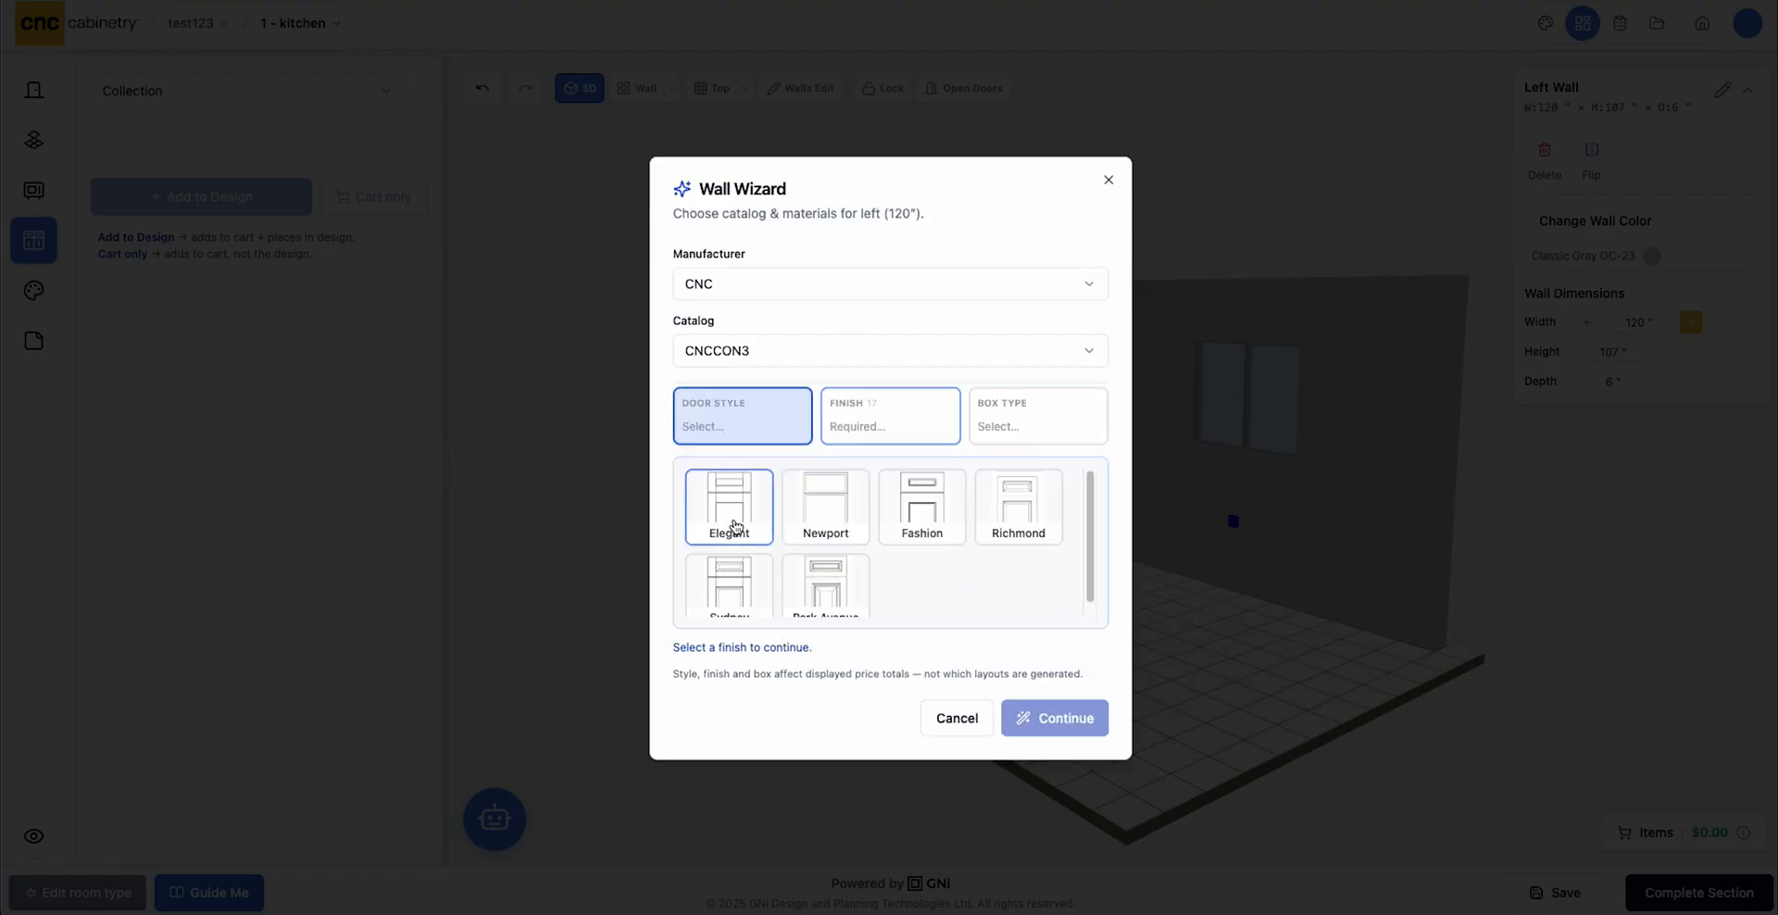
click(739, 505)
click(870, 424)
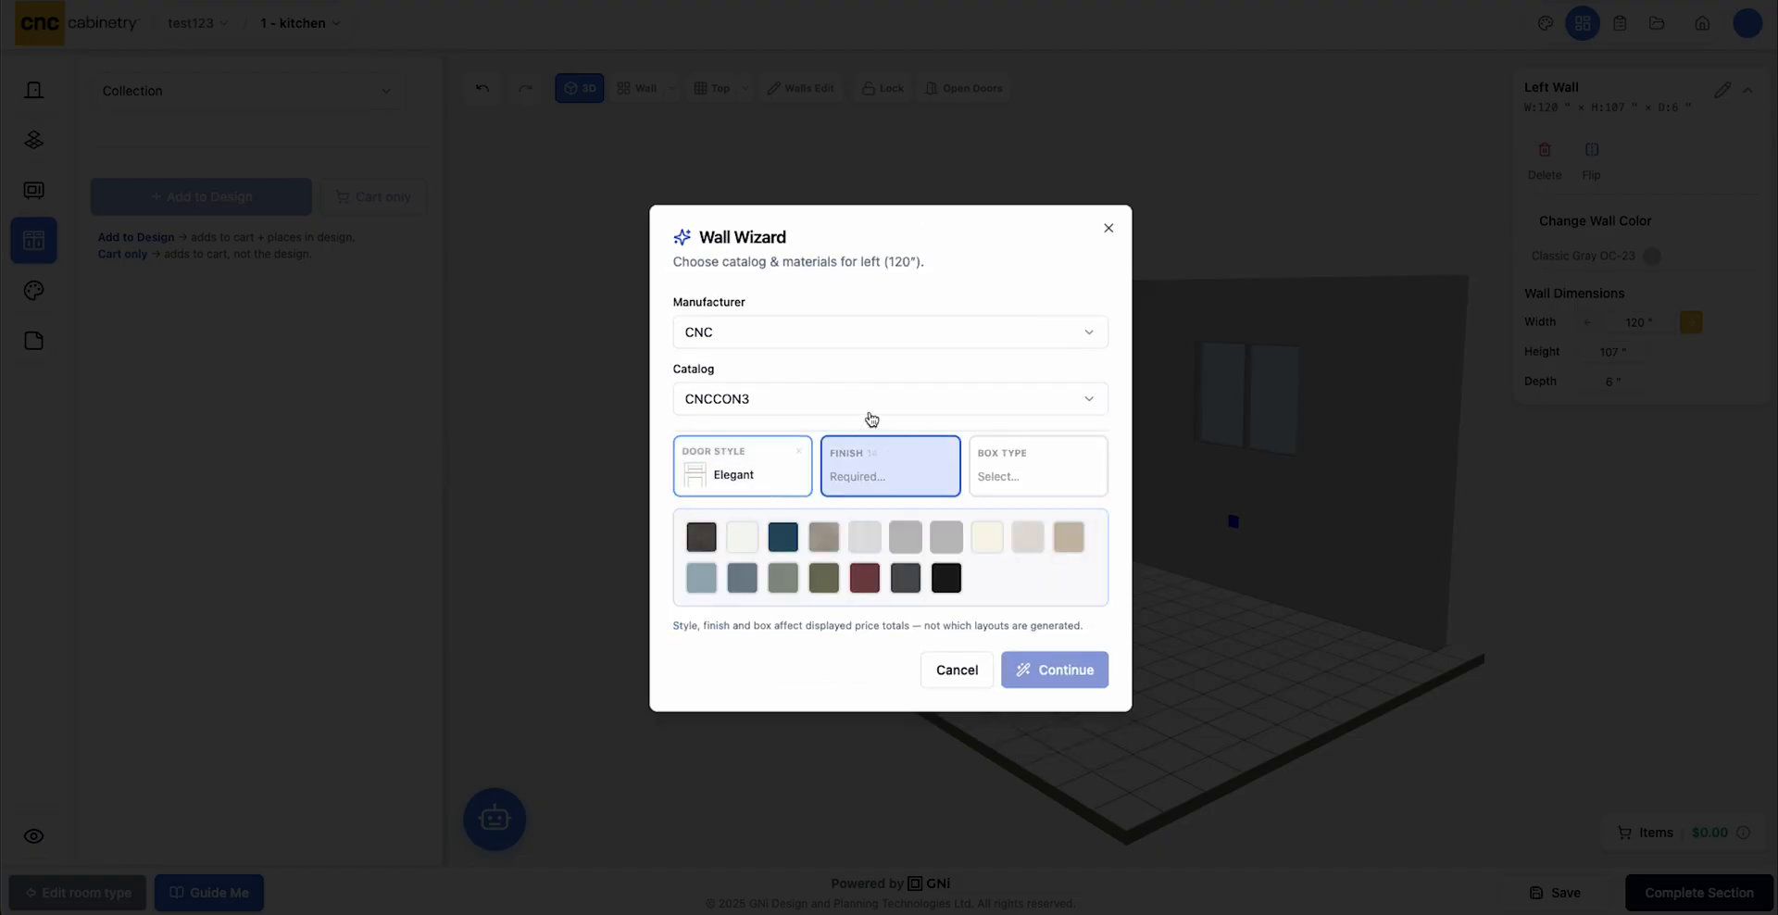
click(745, 541)
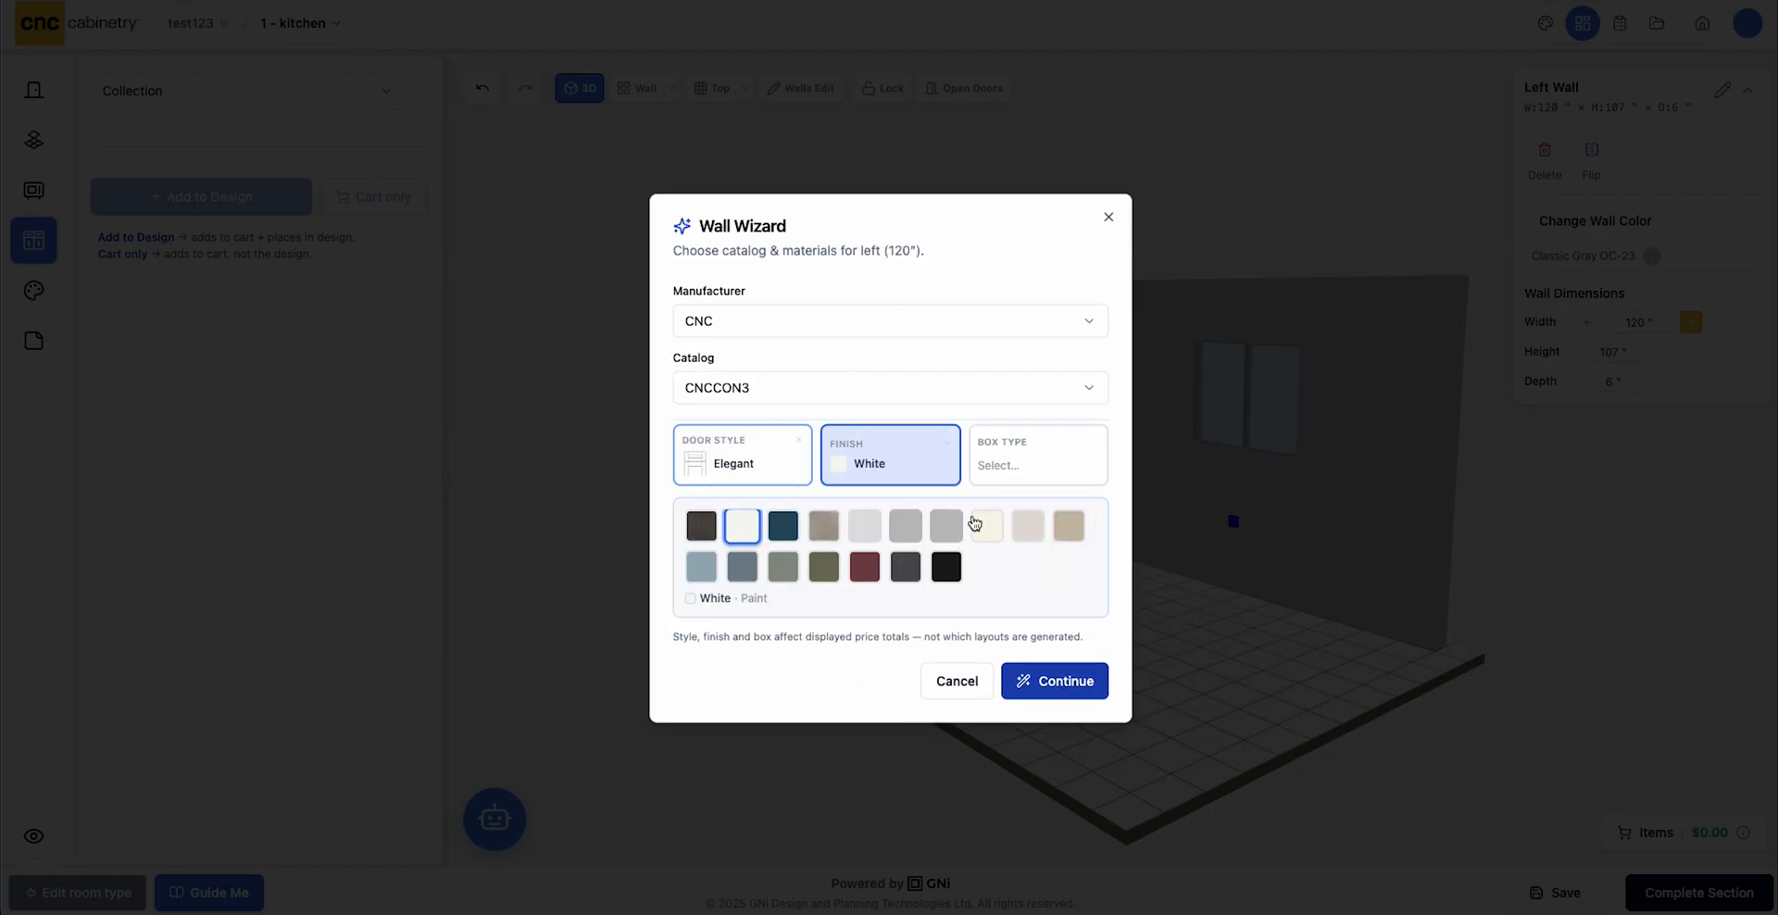
click(1012, 469)
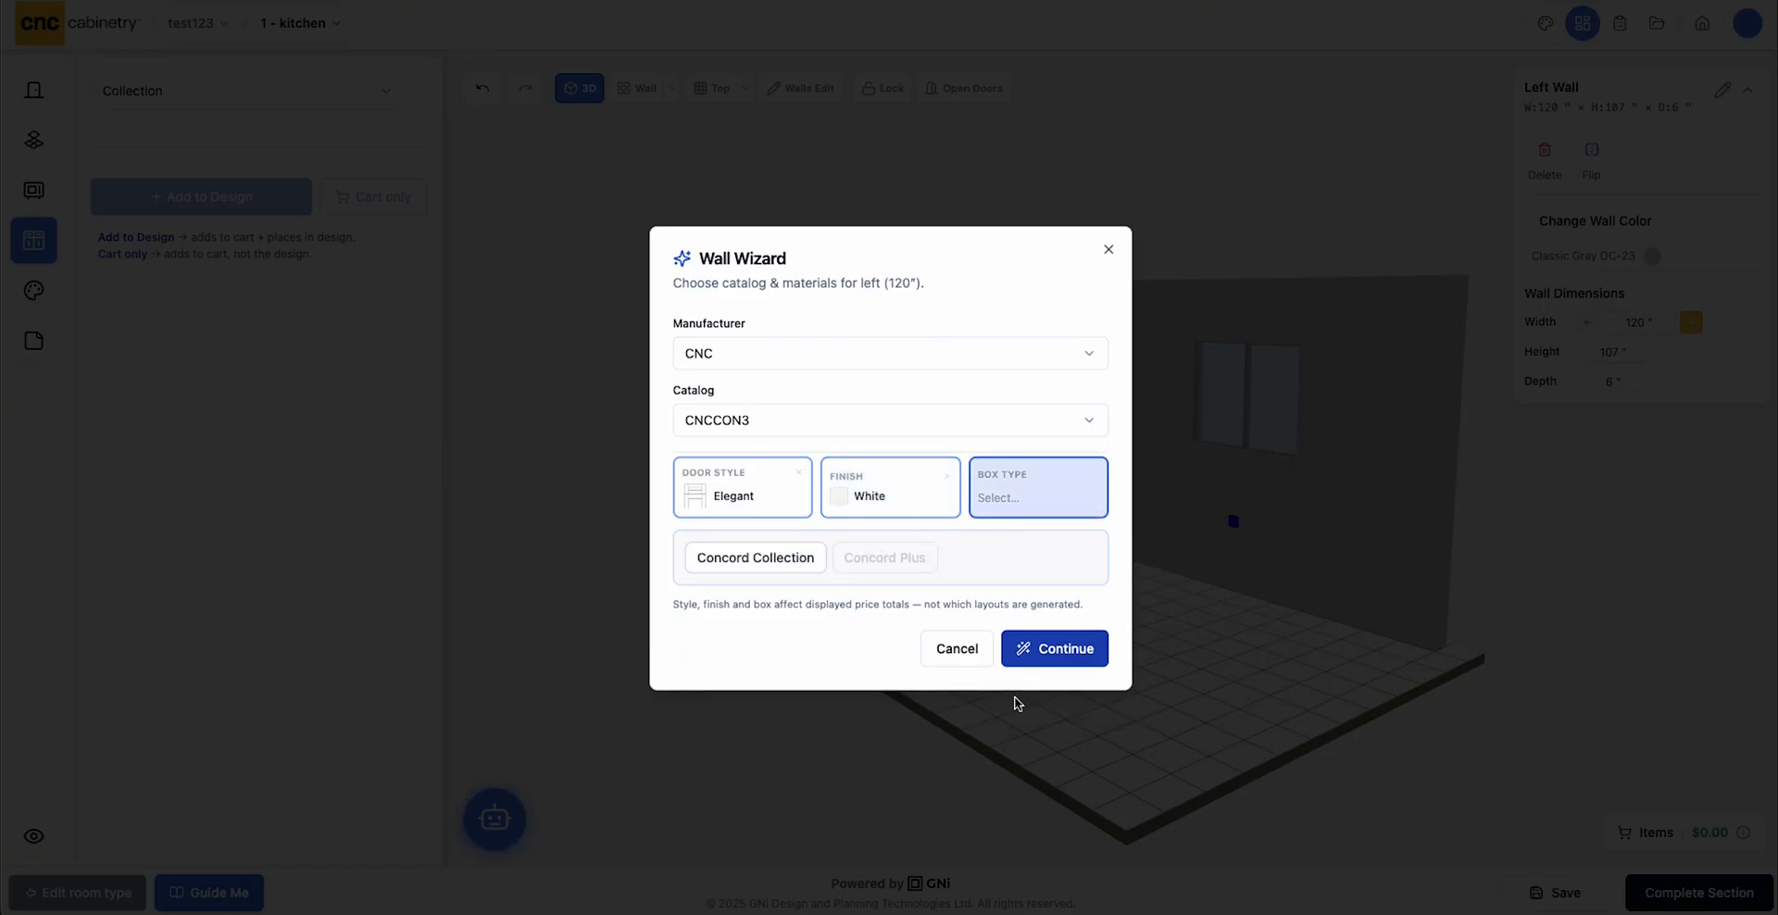
click(1029, 656)
click(1049, 456)
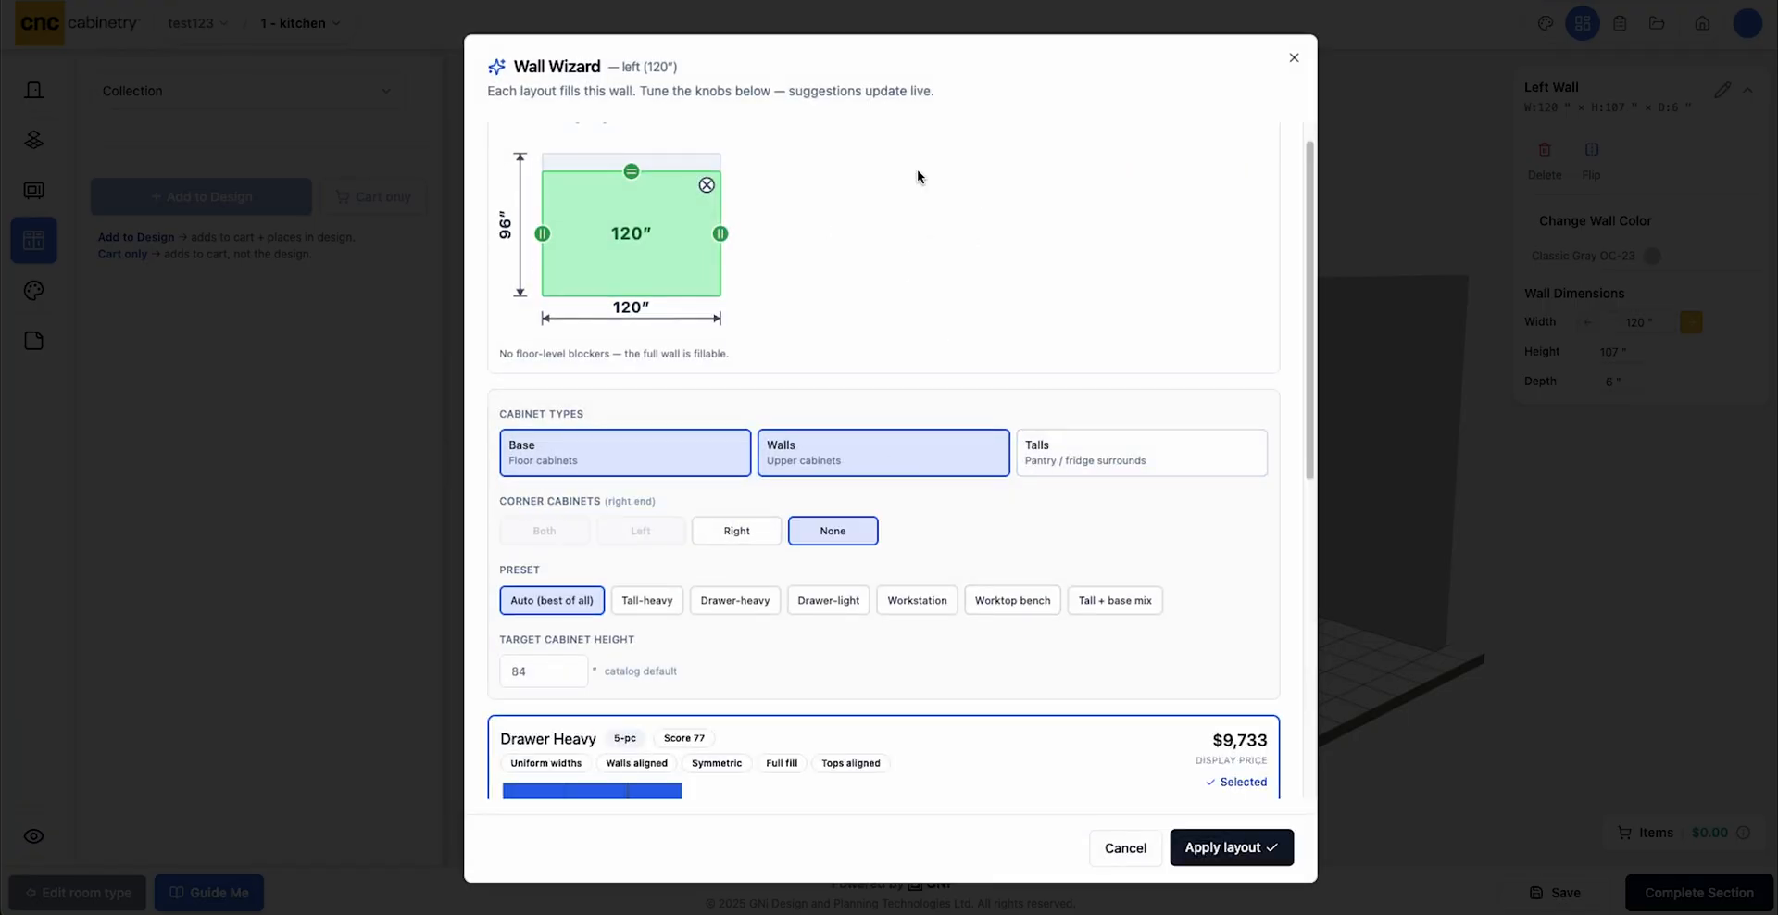
Try the Drawer-heavy preset for the left wall layout and set the preset to Drawer-light
scroll(829, 443, down, 1)
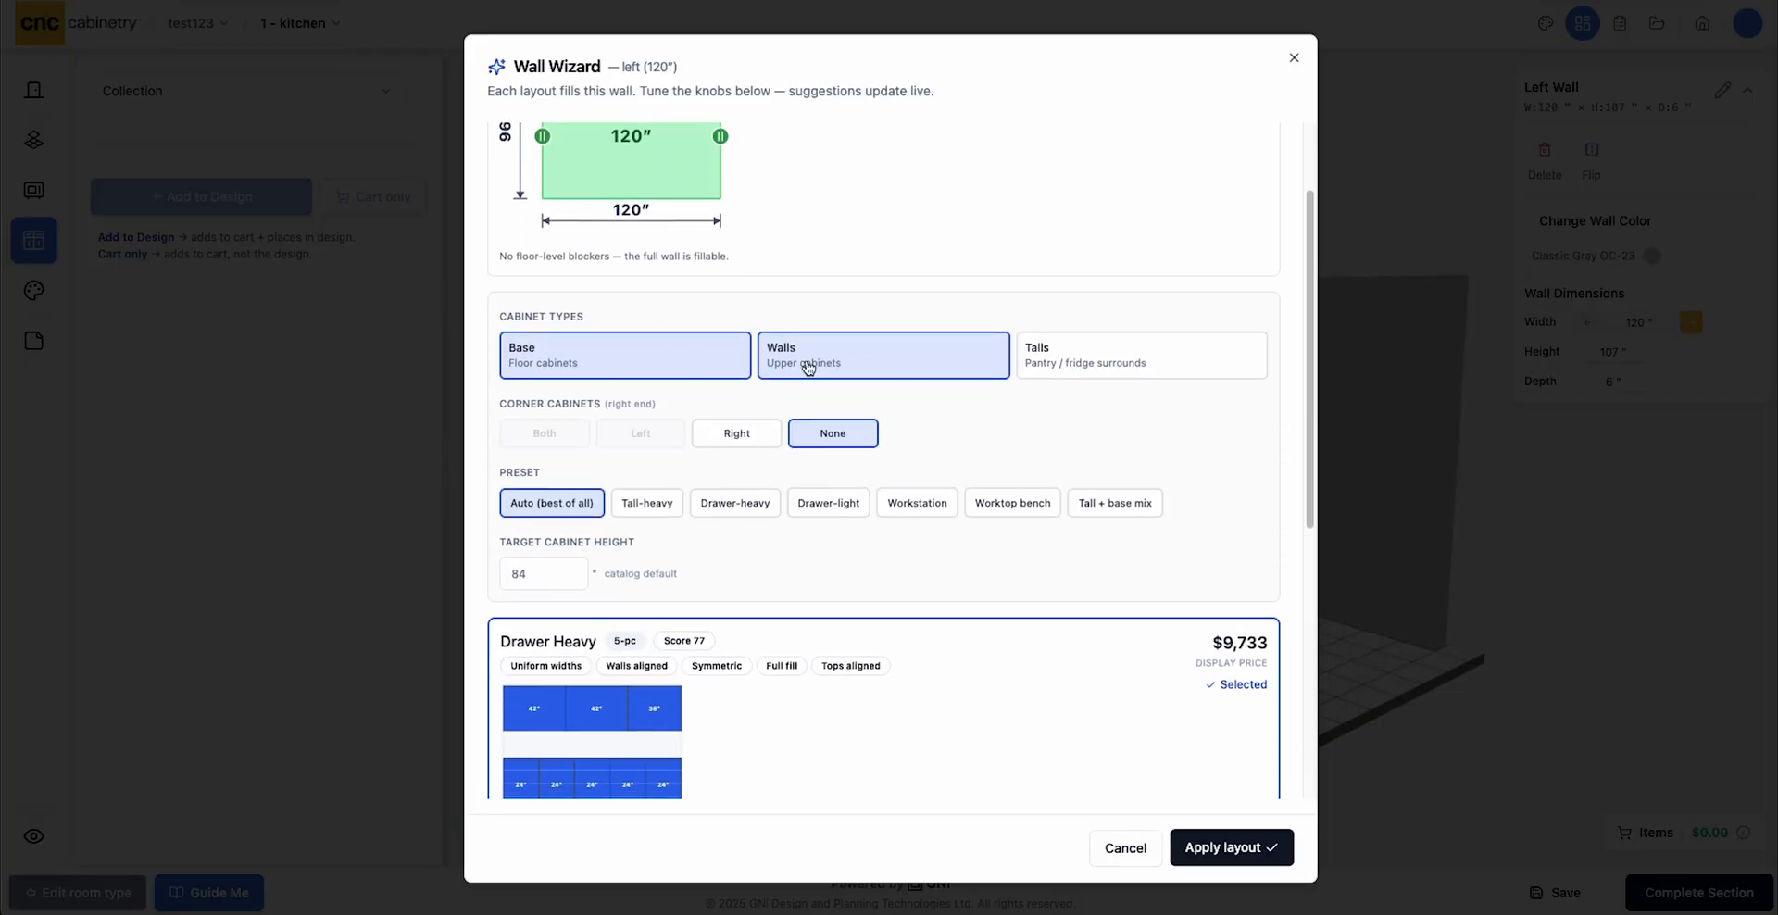
scroll(824, 369, down, 1)
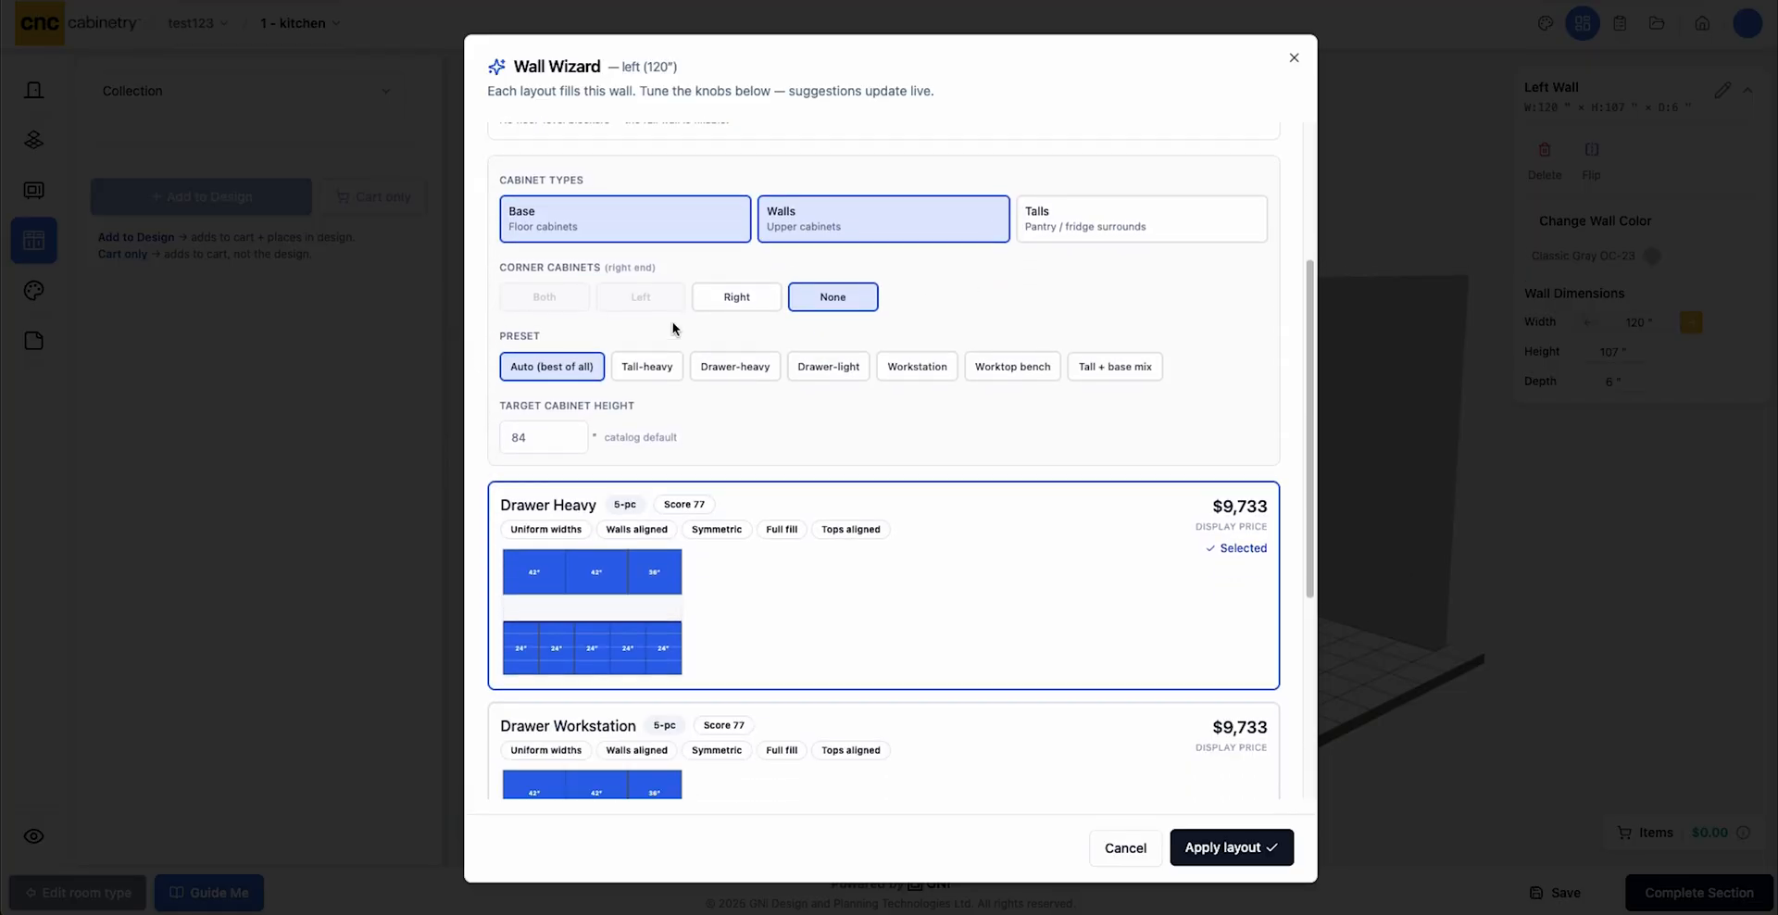
click(745, 367)
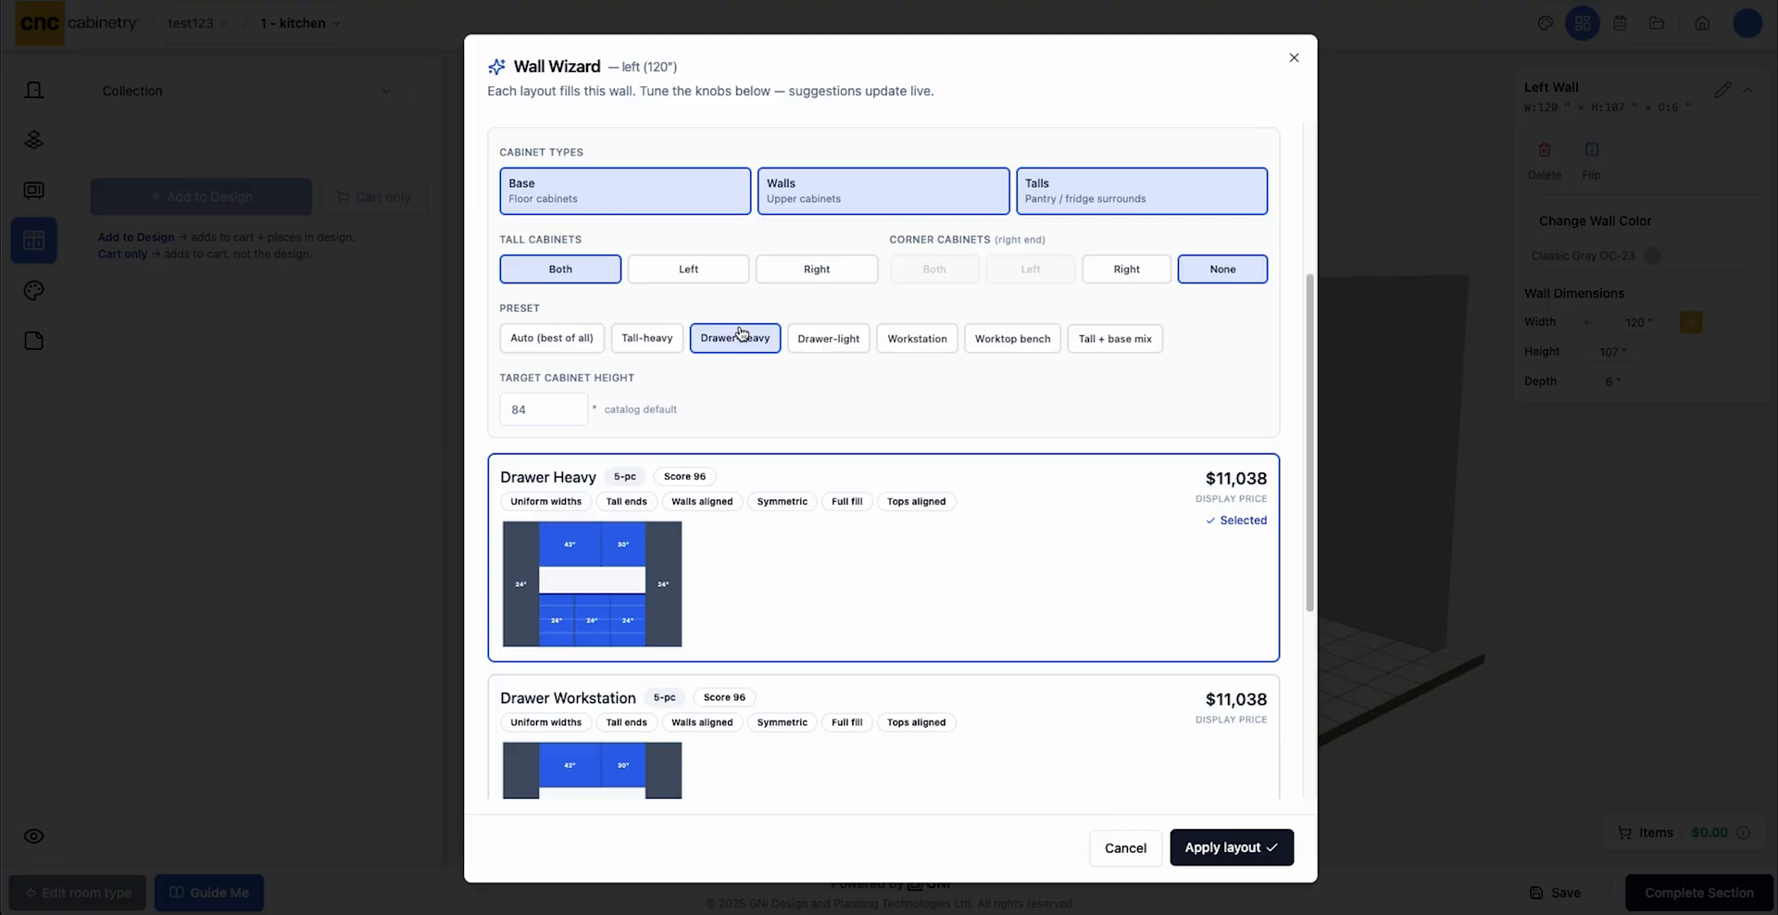
click(833, 340)
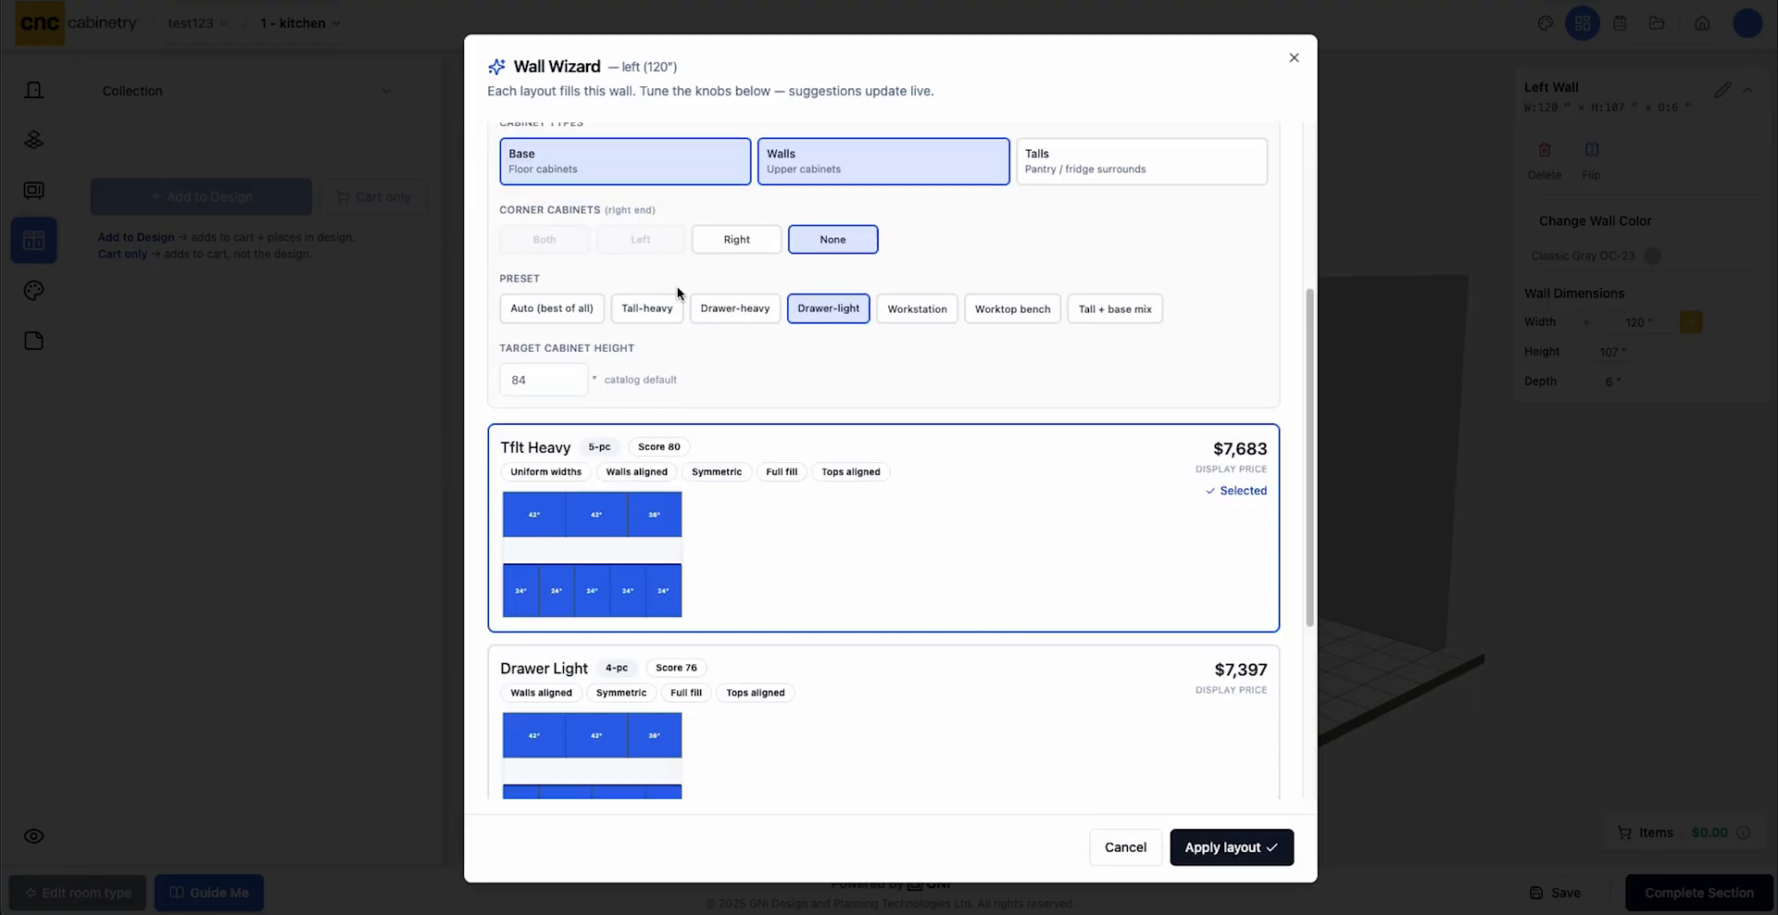
Set the corner cabinets option of the left wall layout to Right
scroll(593, 334, up, 2)
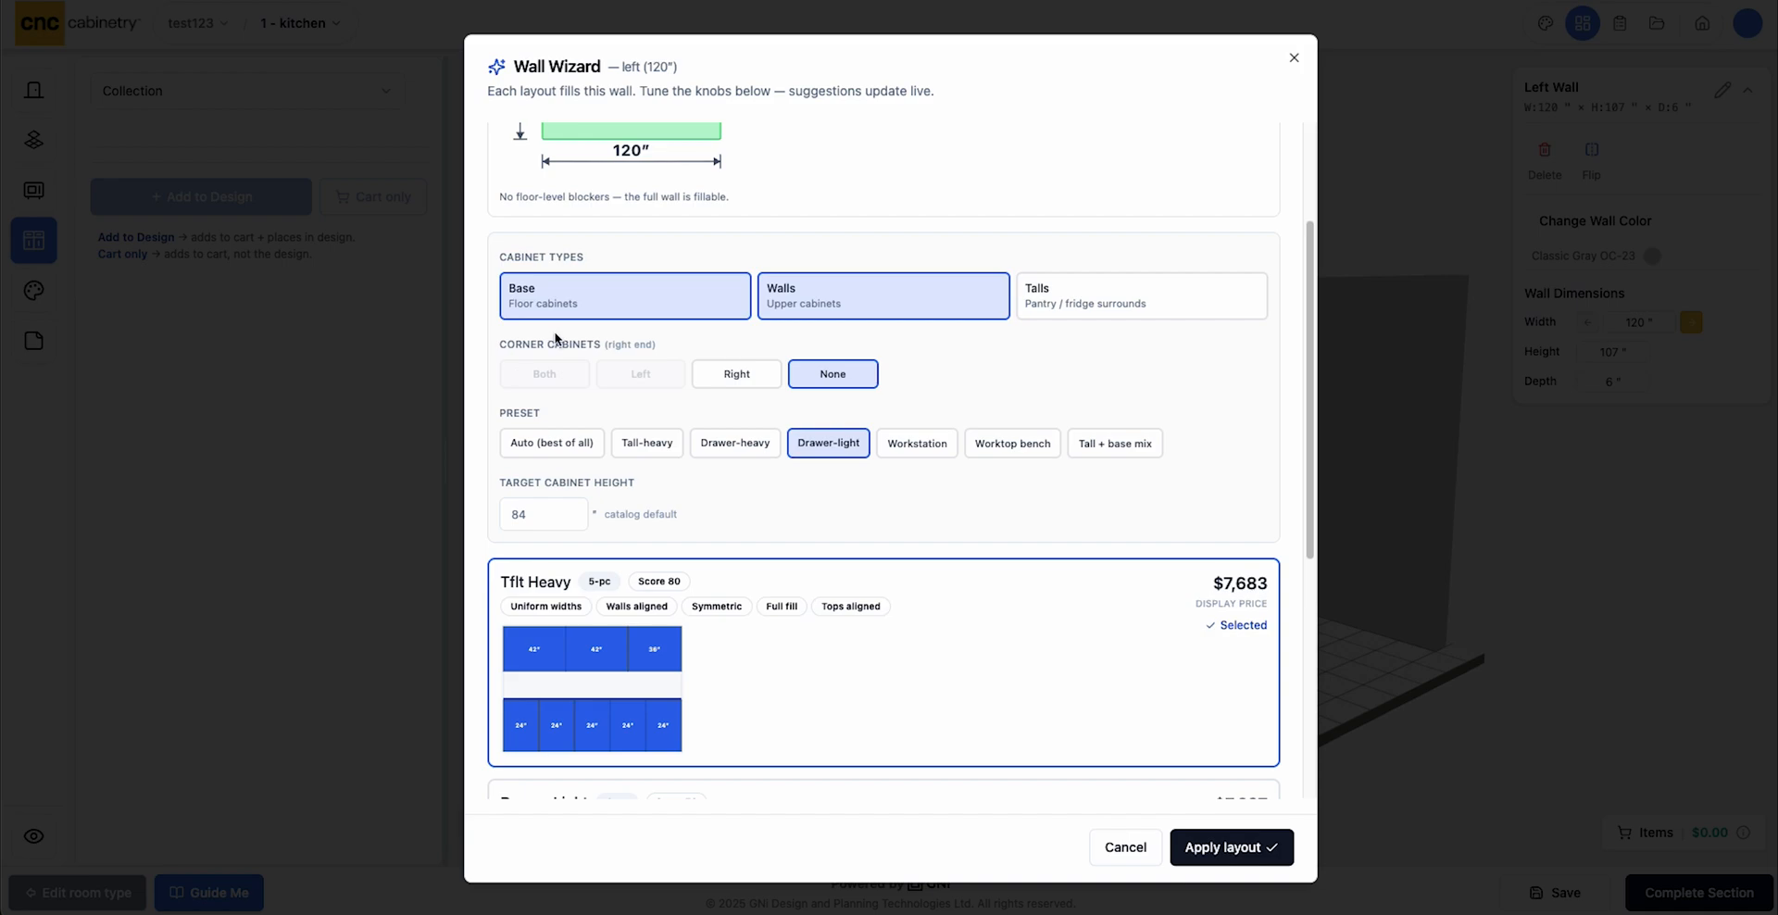
scroll(889, 361, down, 2)
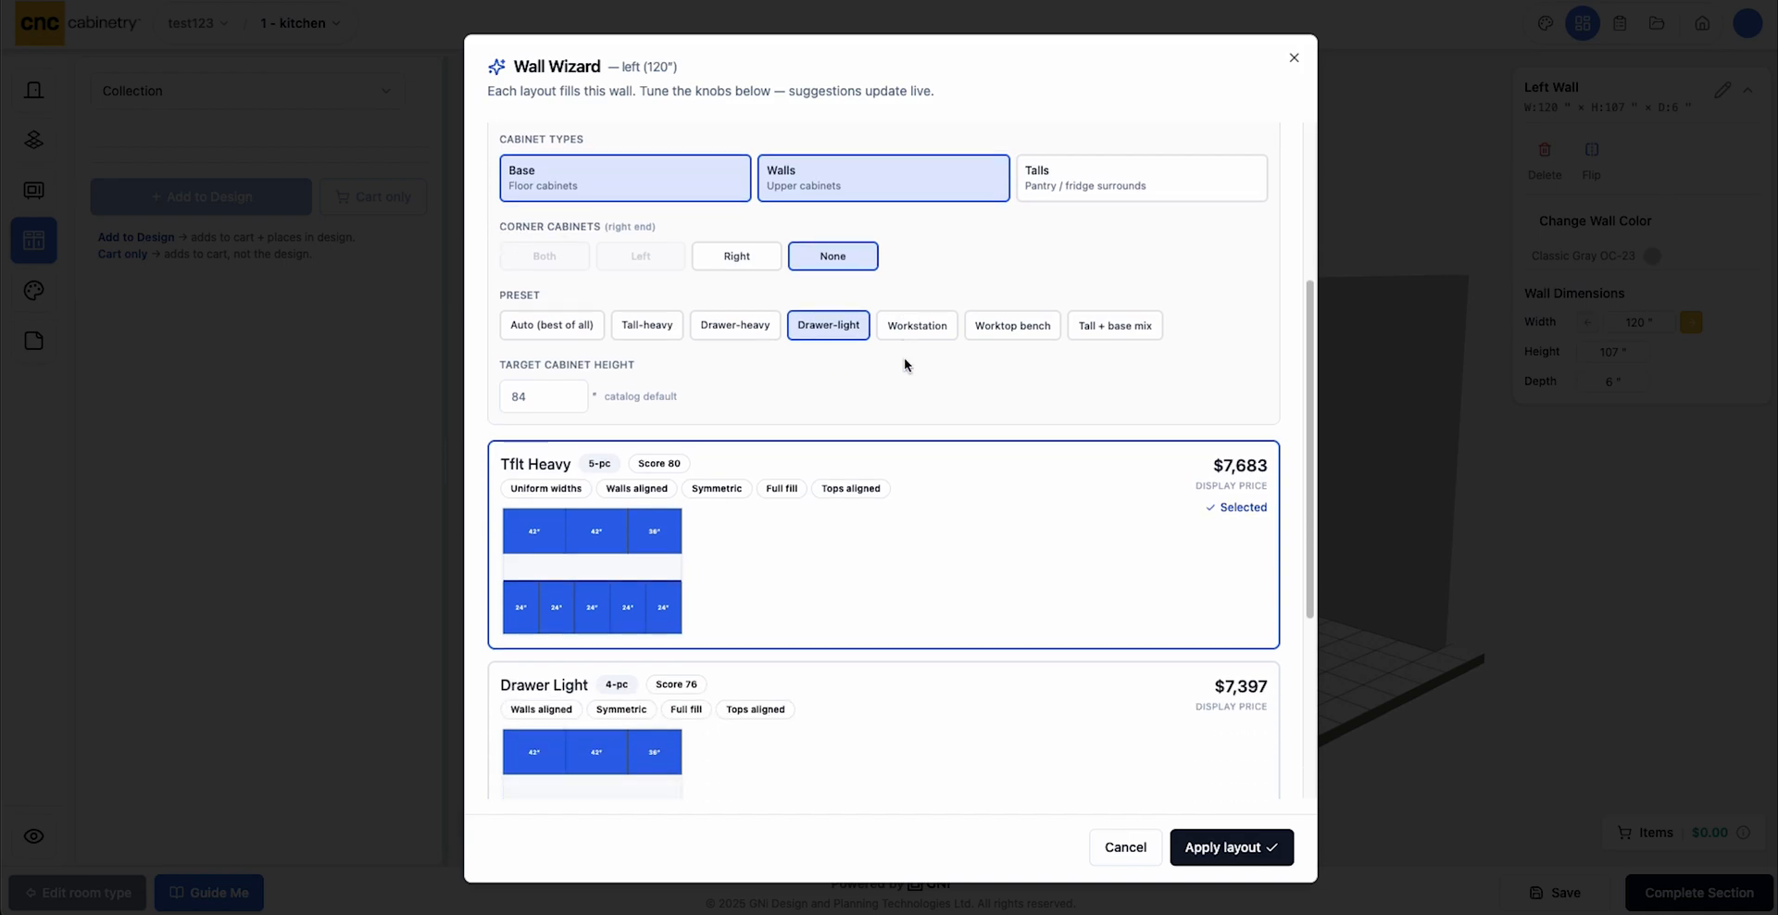
click(737, 226)
Review the suggestions, apply the selected layout to the left wall and inspect the placed corner base cabinet
scroll(857, 427, down, 5)
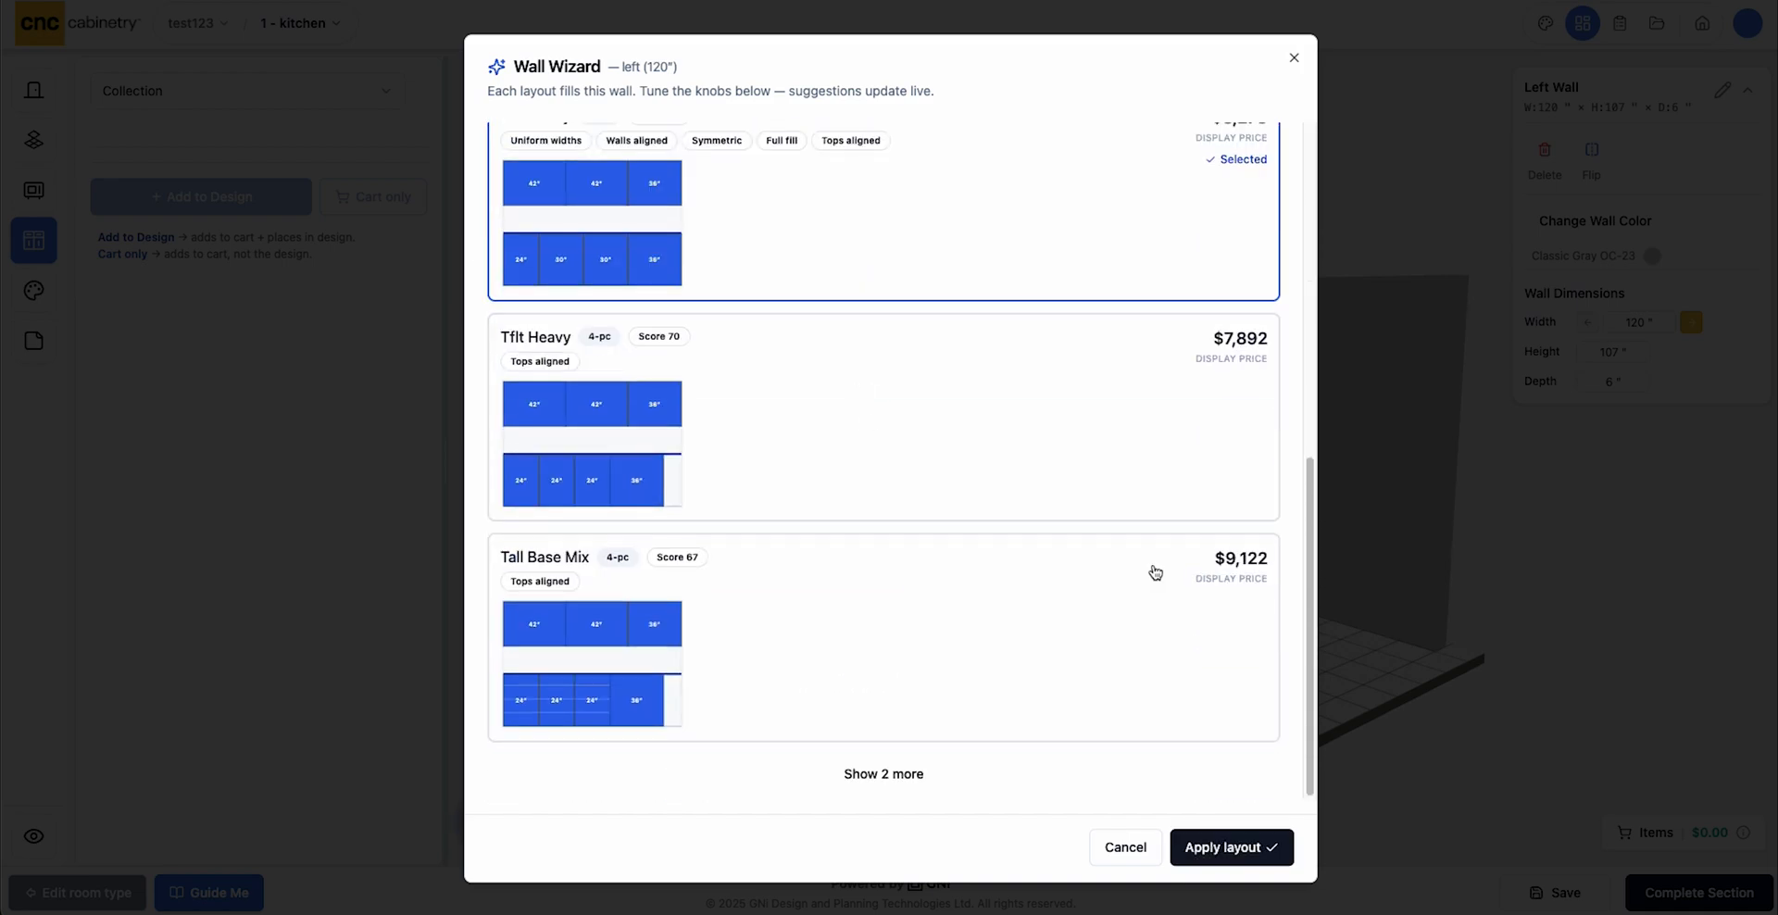
scroll(897, 570, up, 2)
click(1231, 847)
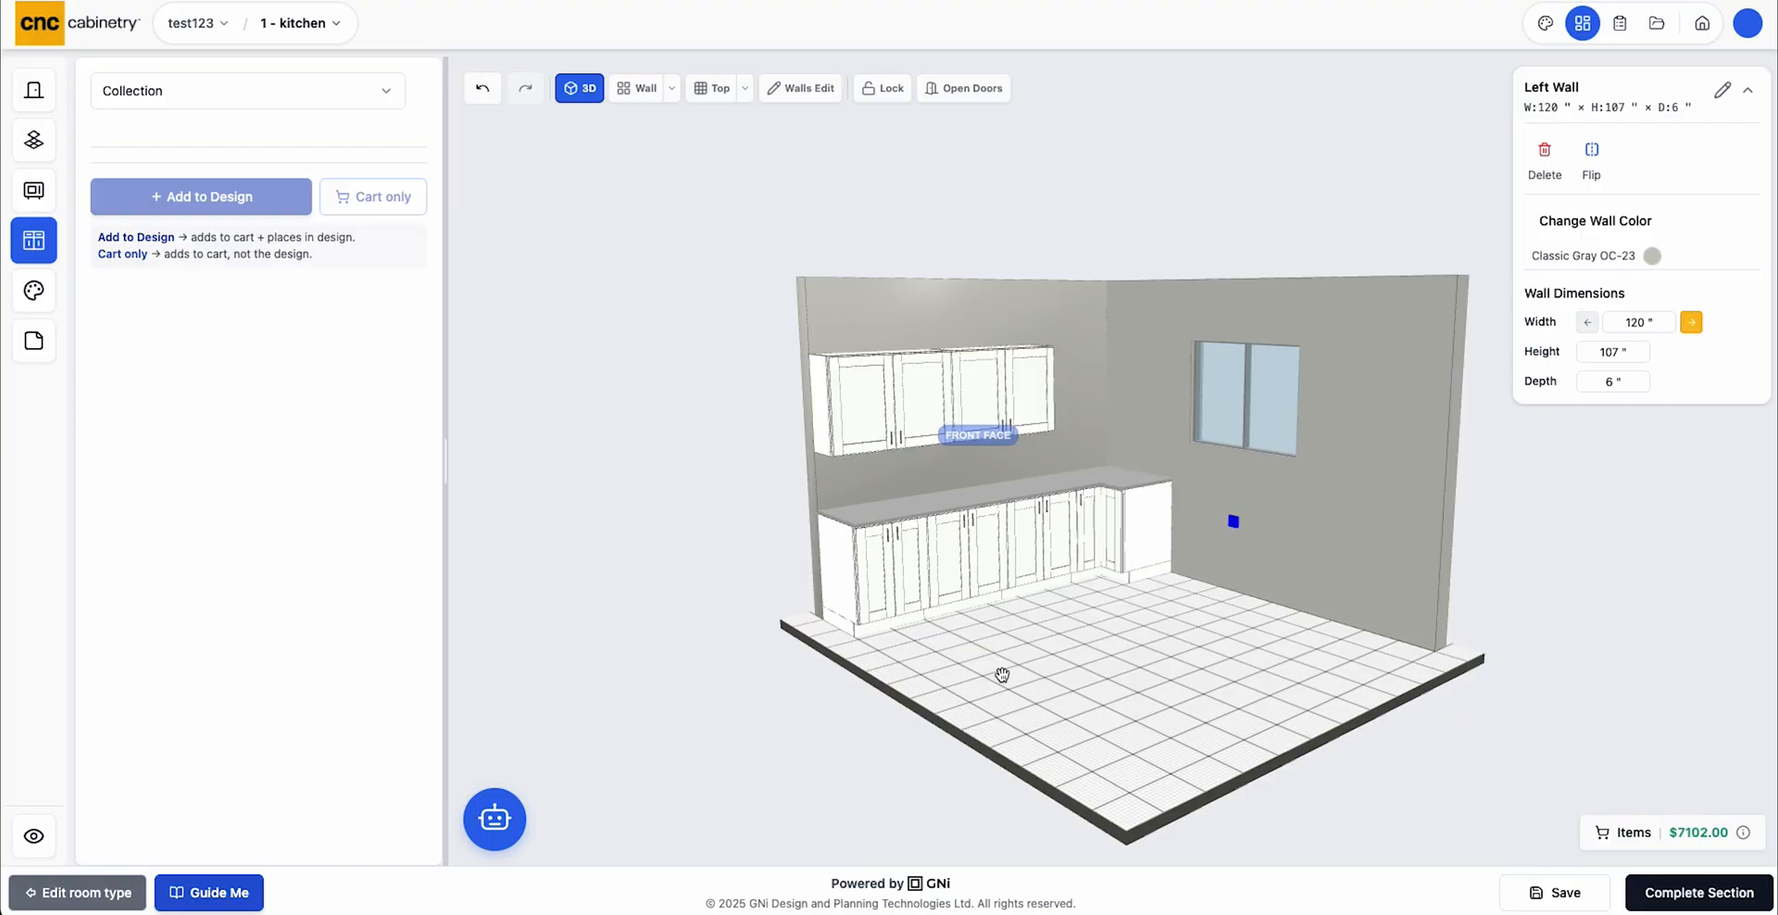
click(1135, 566)
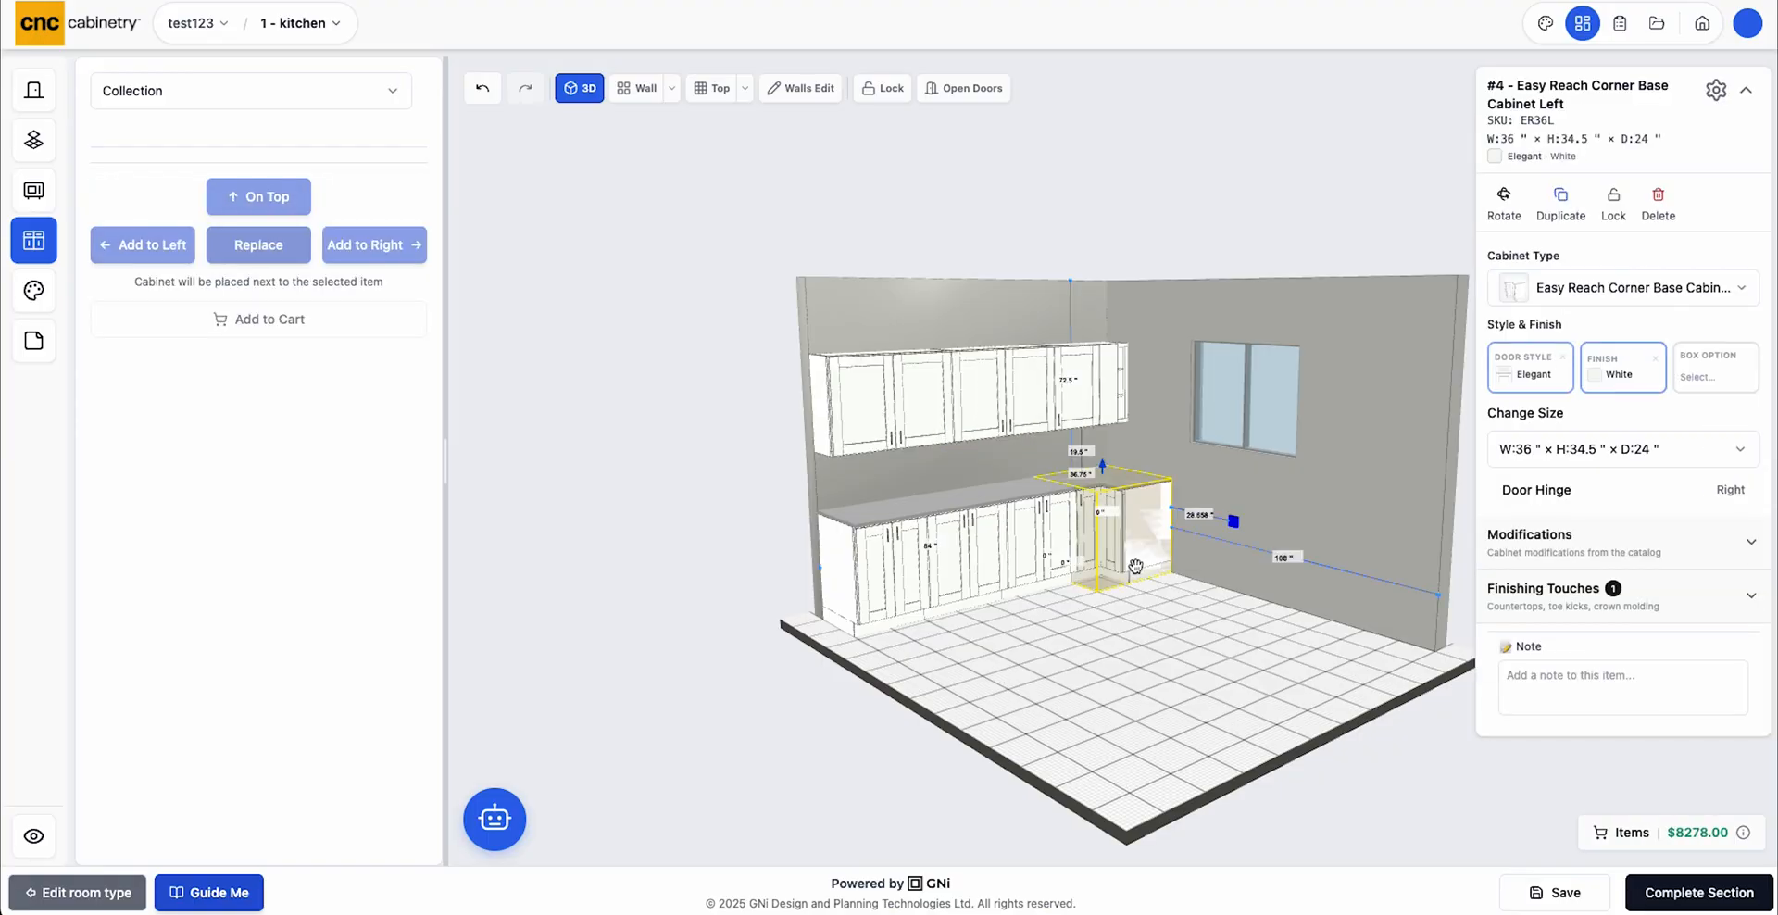
click(1162, 697)
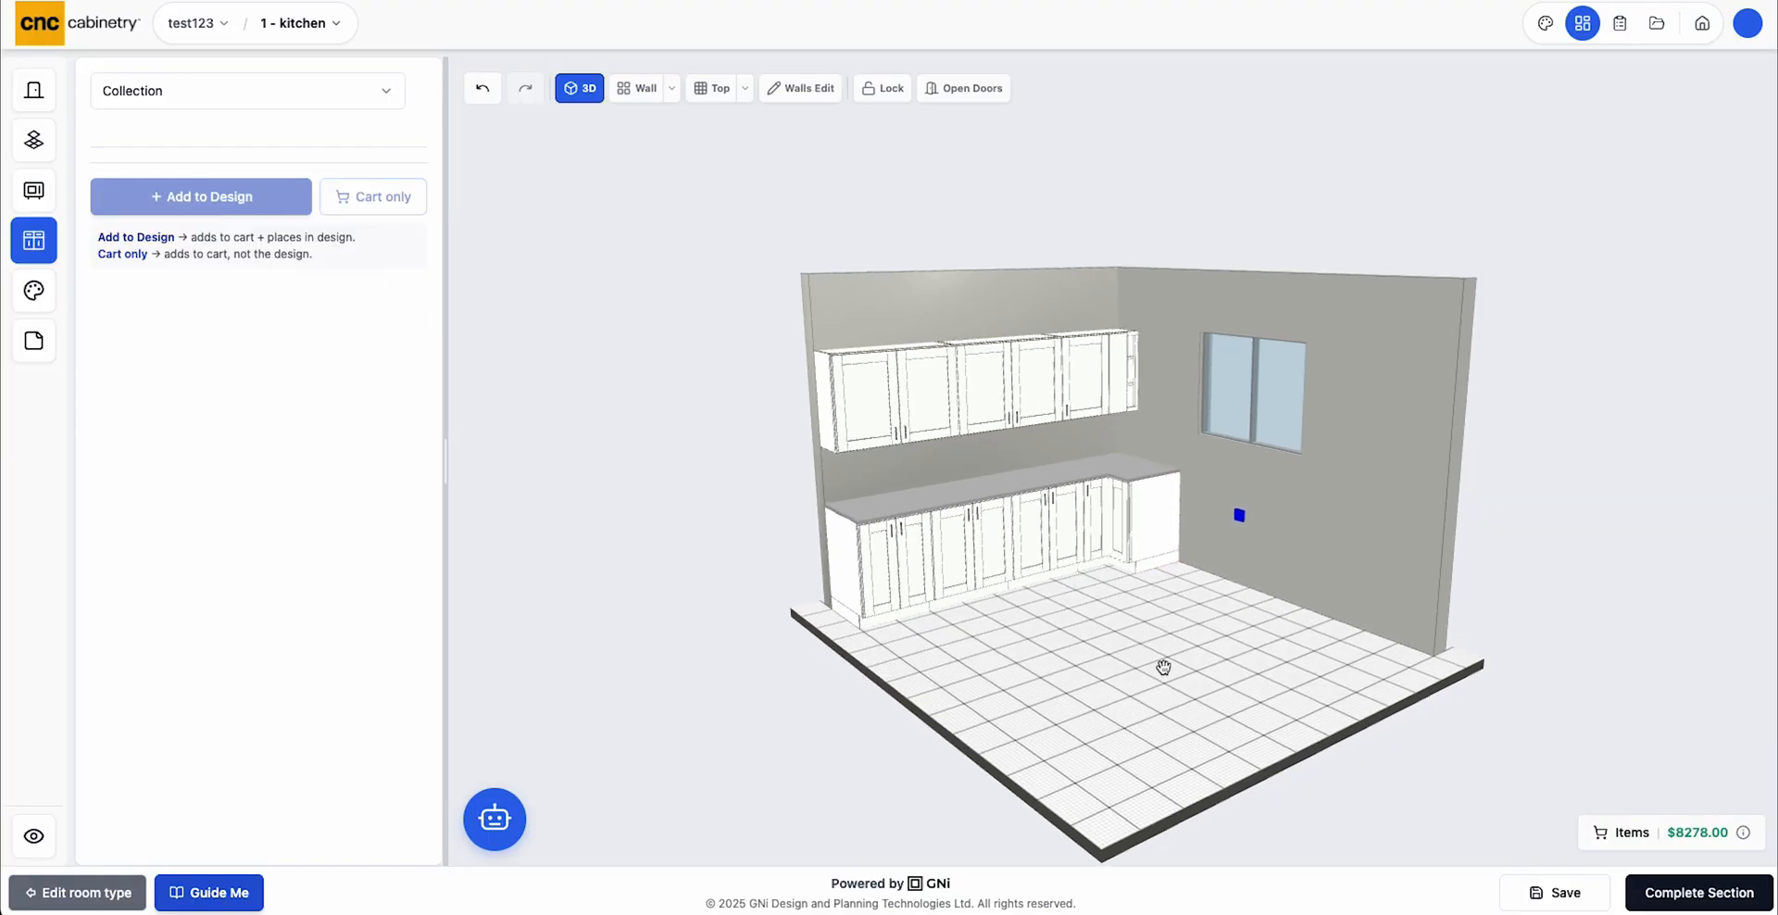
Delete the corner cabinet and all remaining base cabinets along the left wall
click(1140, 518)
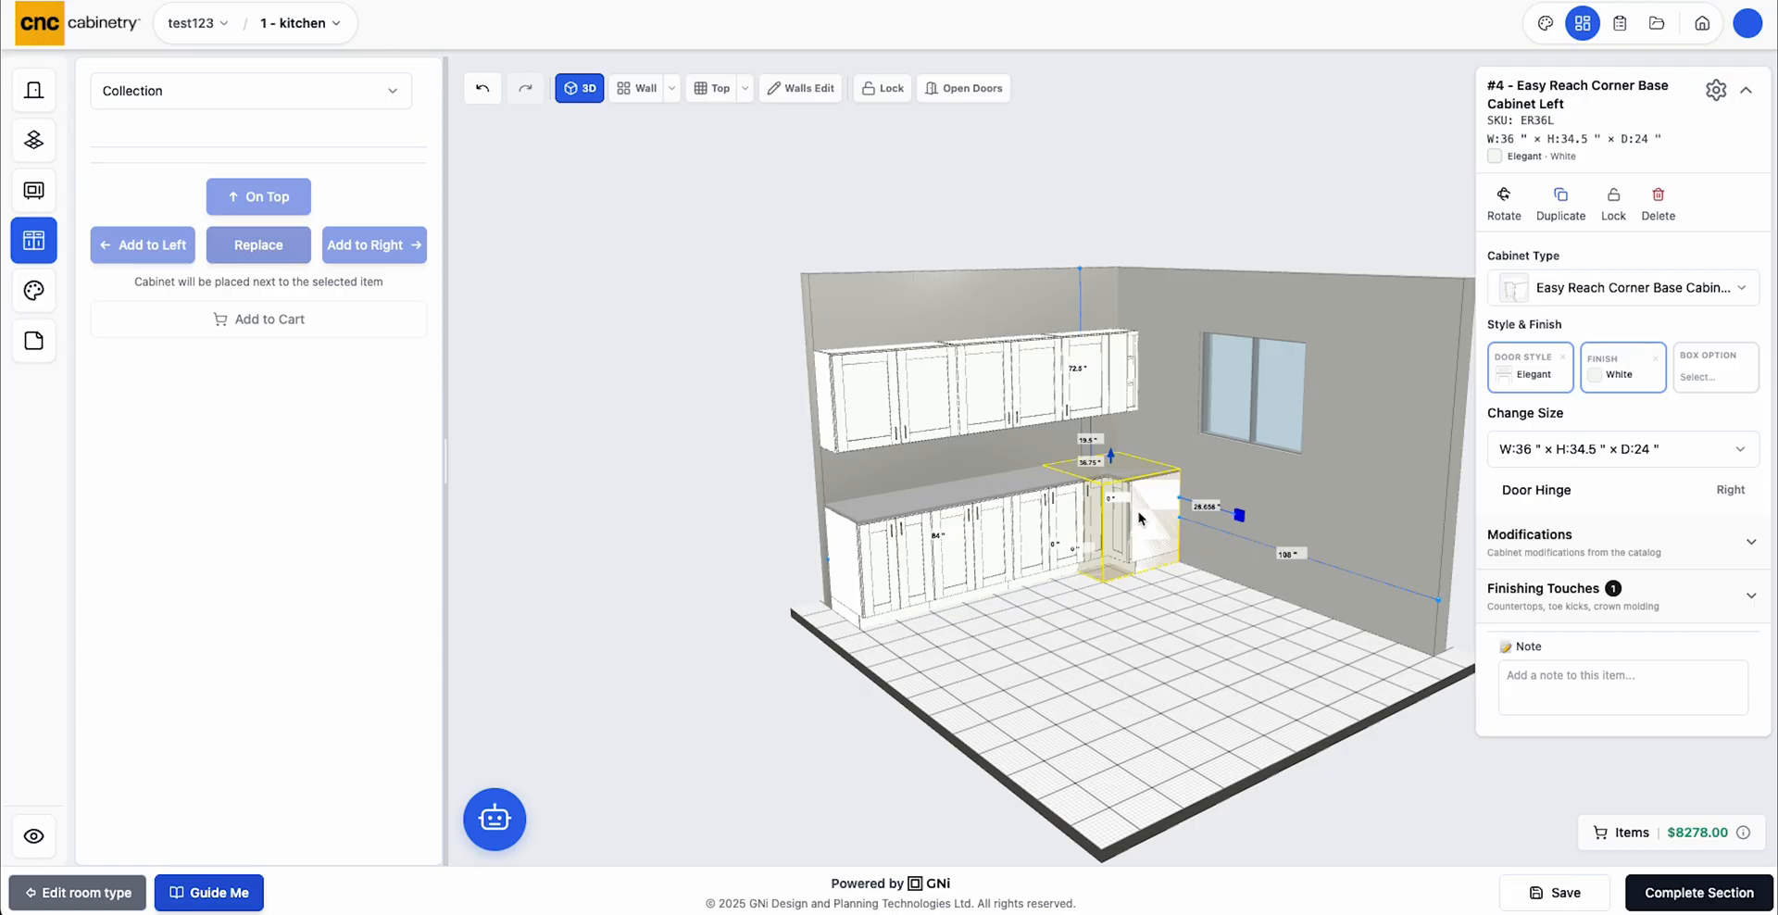
key(Delete)
click(1034, 554)
key(Delete)
click(946, 576)
key(Delete)
click(893, 553)
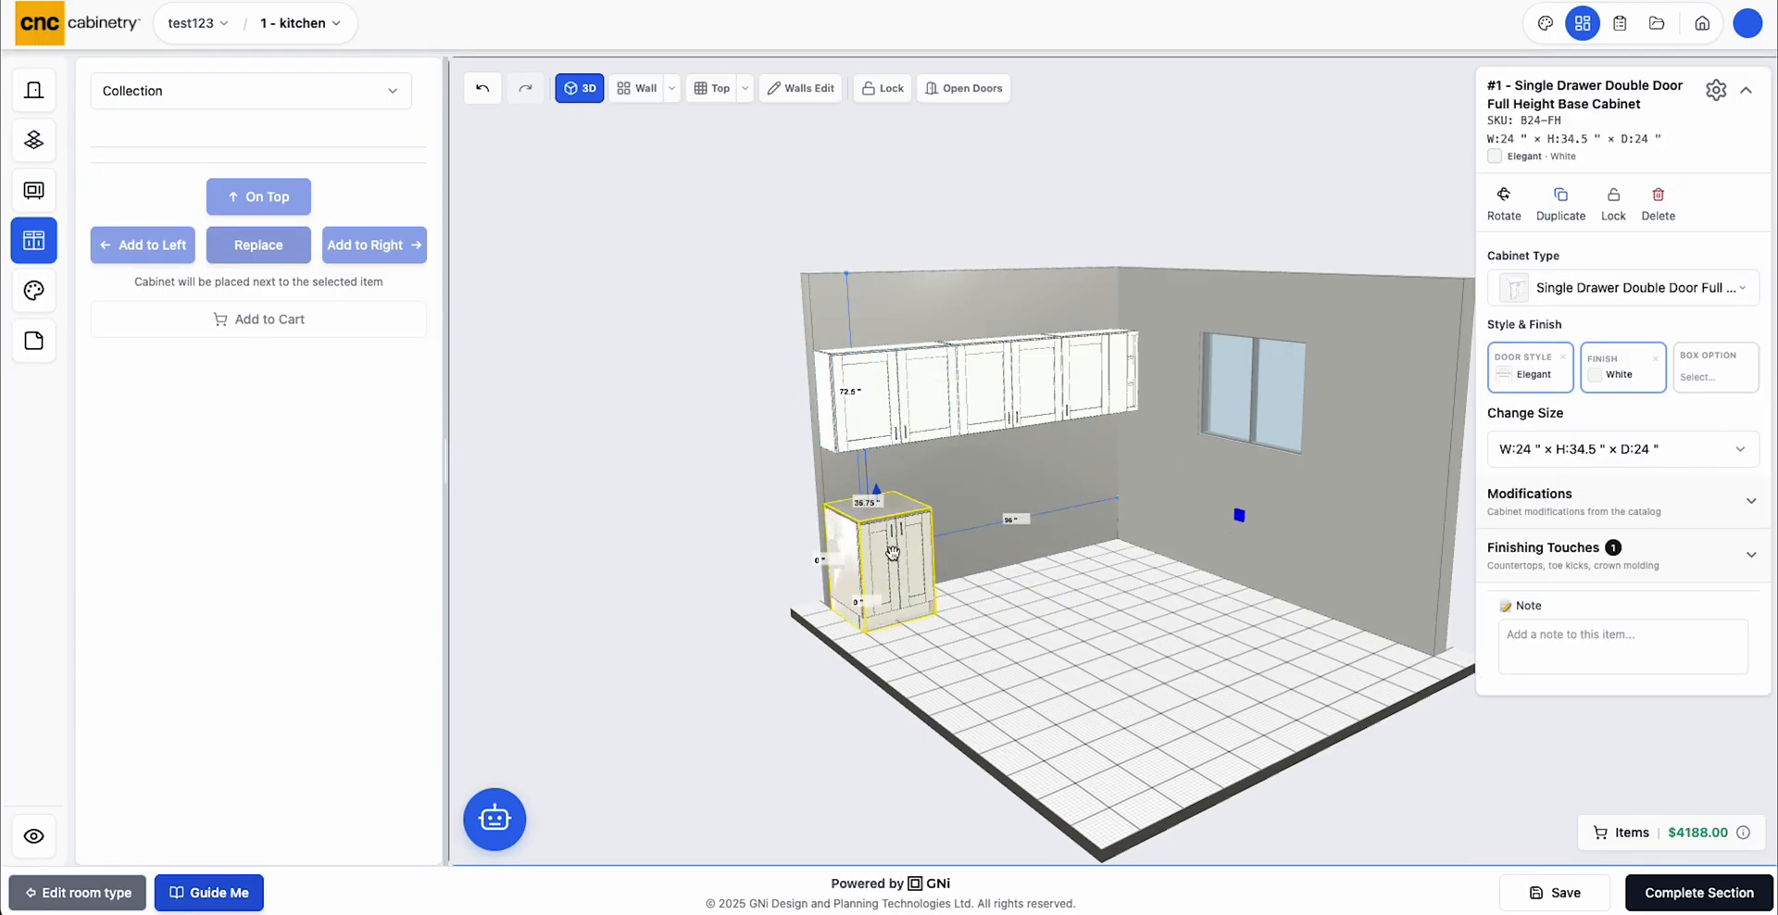
key(Delete)
Delete all the upper wall cabinets on the left wall
click(884, 397)
key(Delete)
click(1019, 385)
key(Delete)
click(1133, 380)
key(Delete)
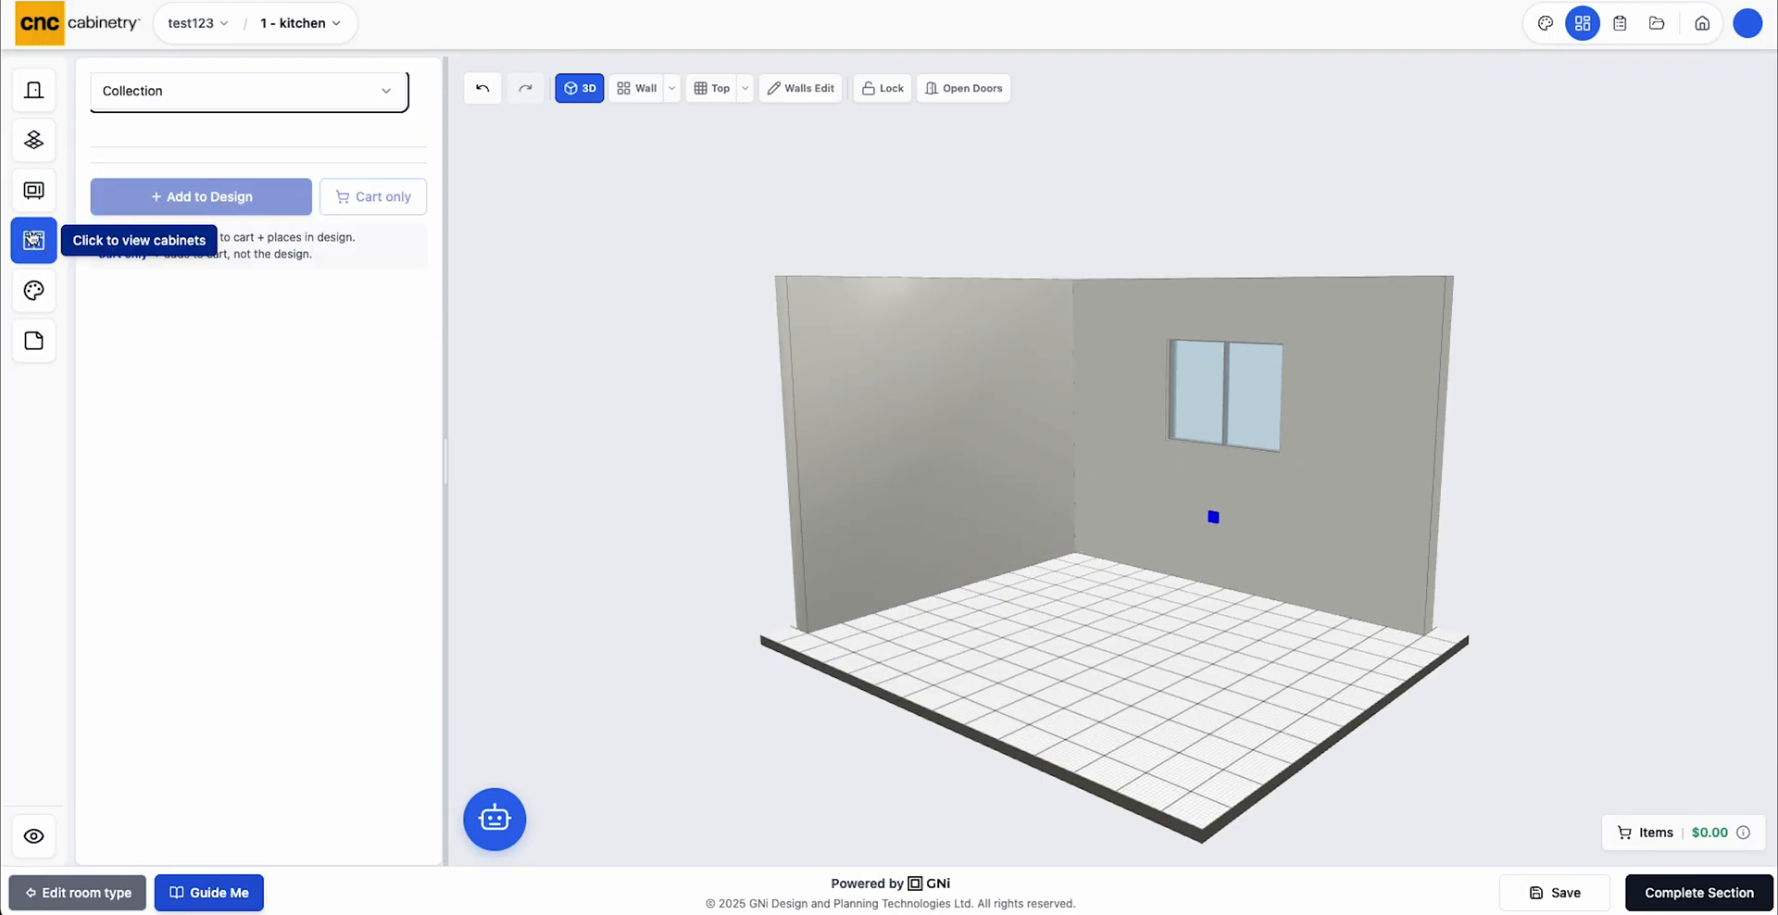
Select the Concord collection with Newport door style, White finish and the Concord Collection box option
click(218, 94)
click(238, 157)
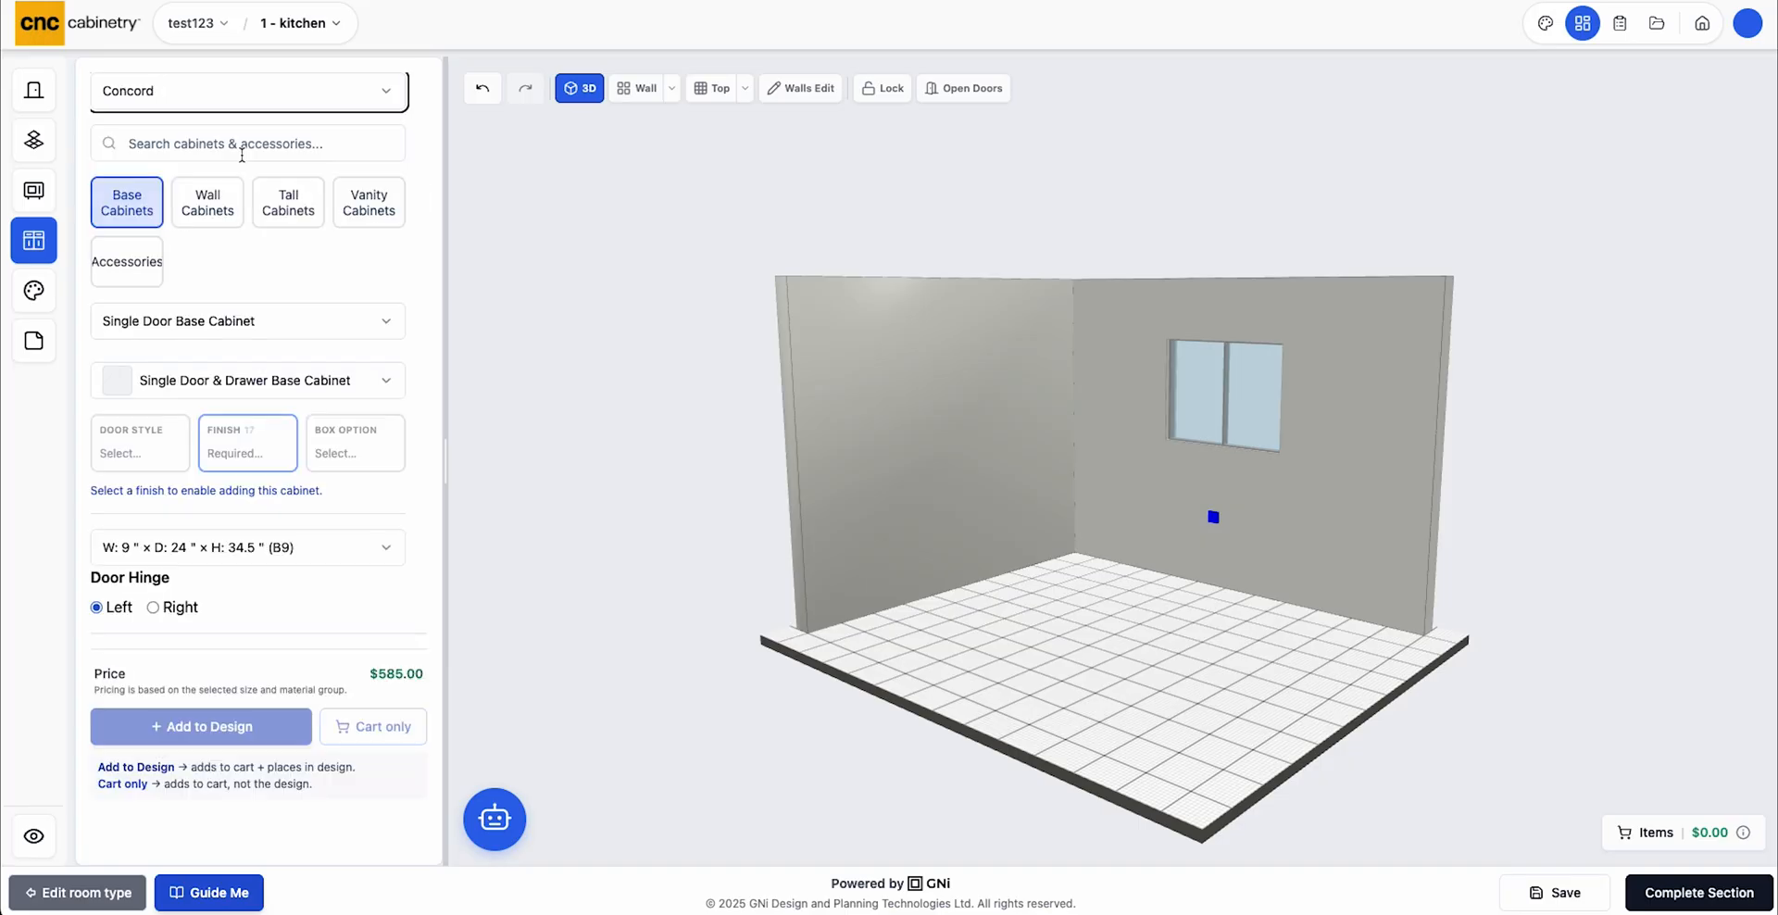
click(123, 446)
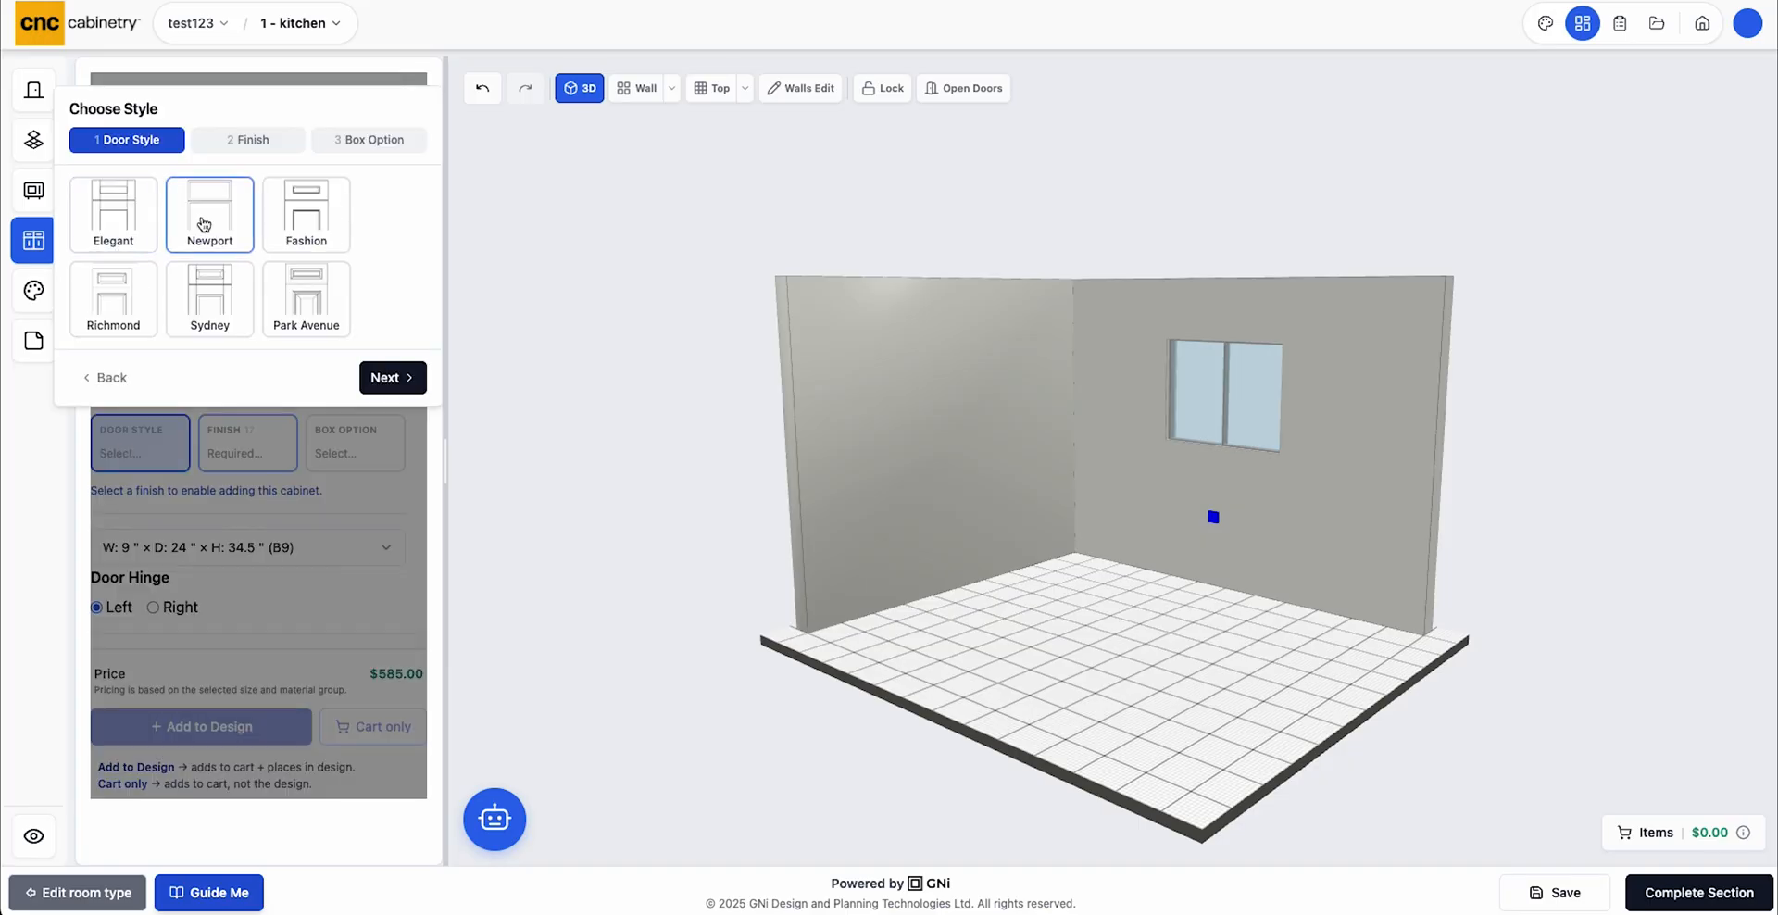
click(204, 224)
click(83, 230)
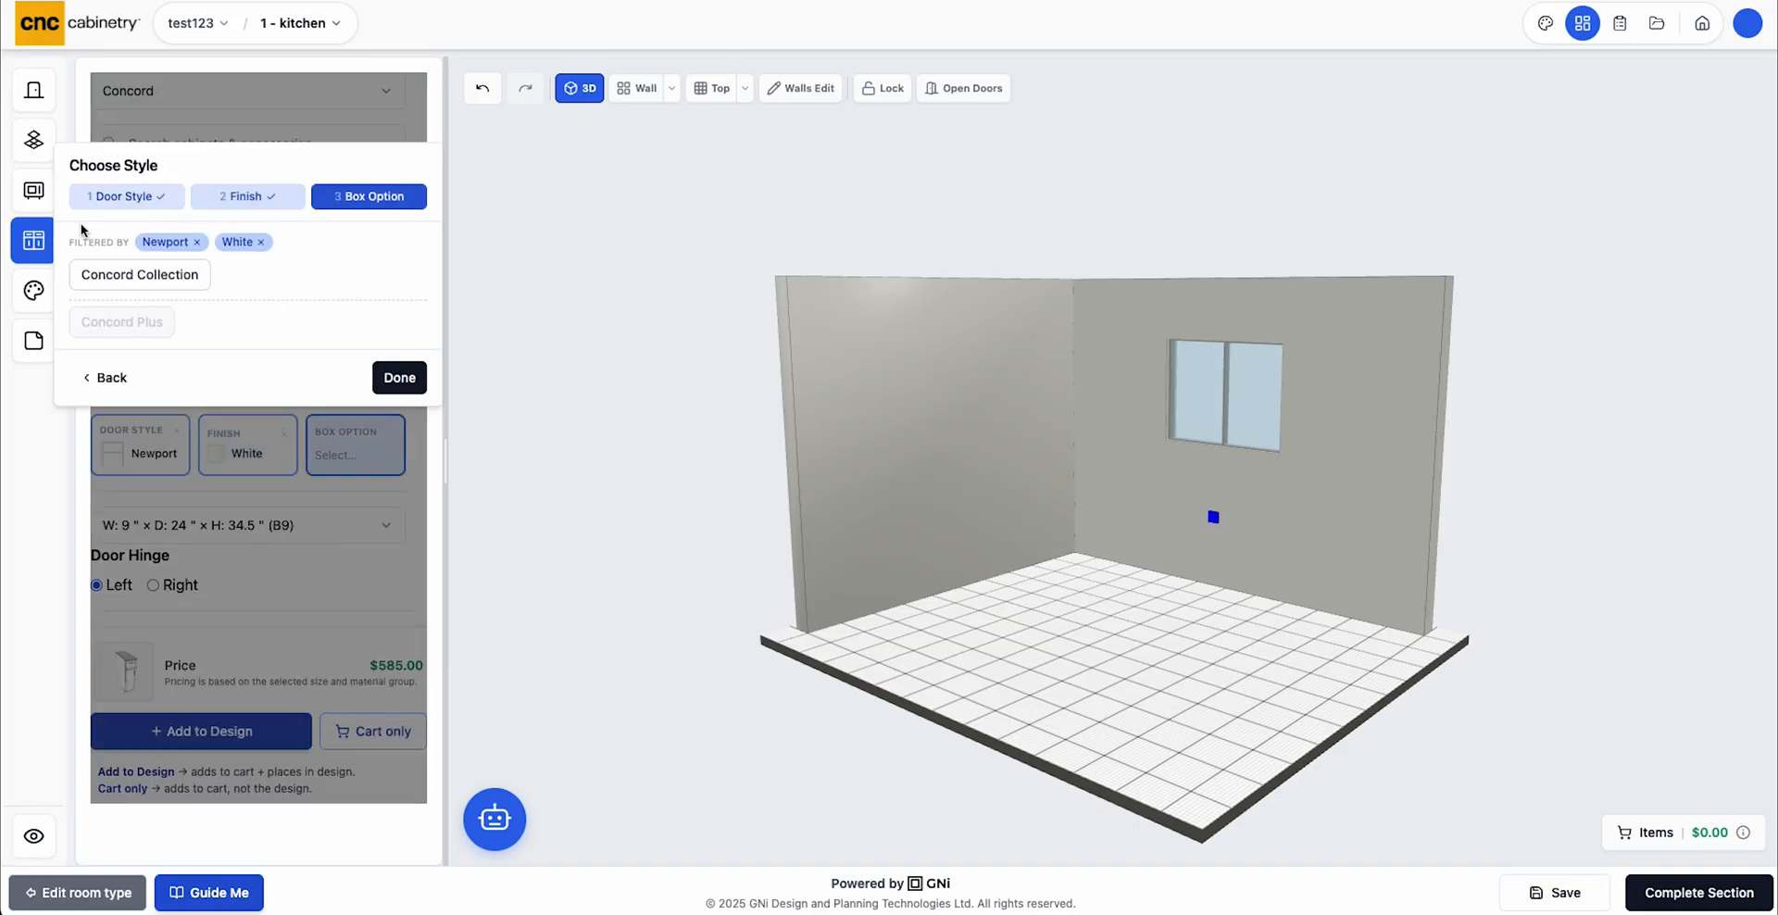
click(398, 377)
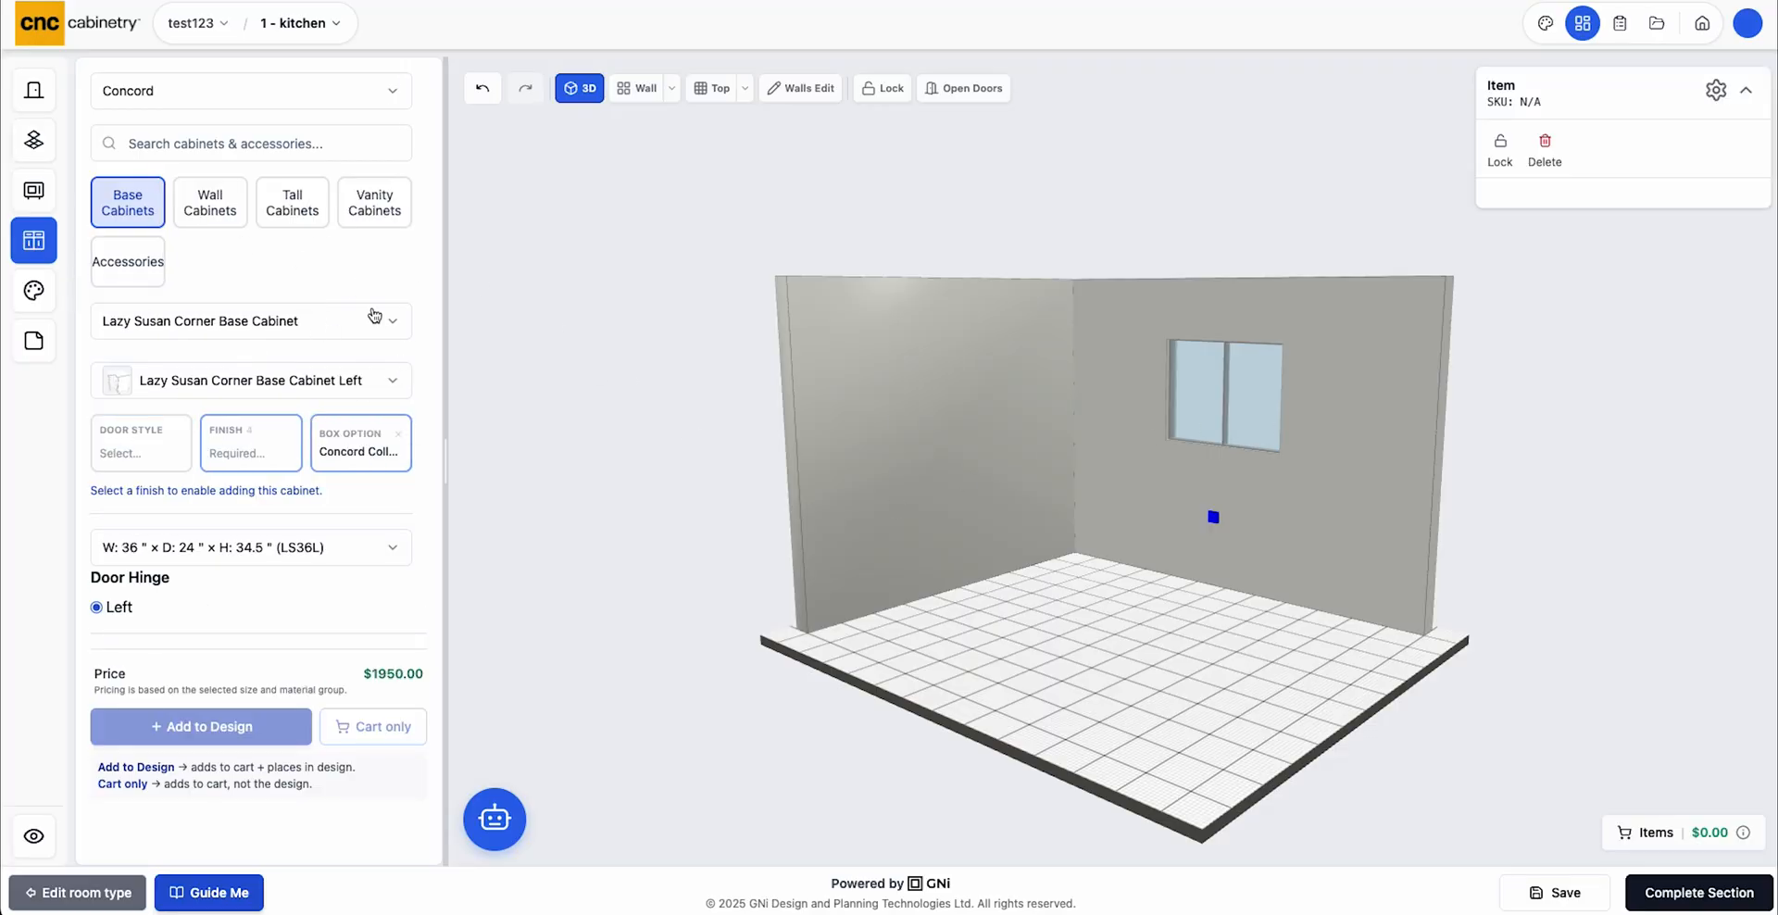
Add a 36-inch Lazy Susan Corner Base Cabinet Right from the base cabinets and place it in the room corner
click(126, 202)
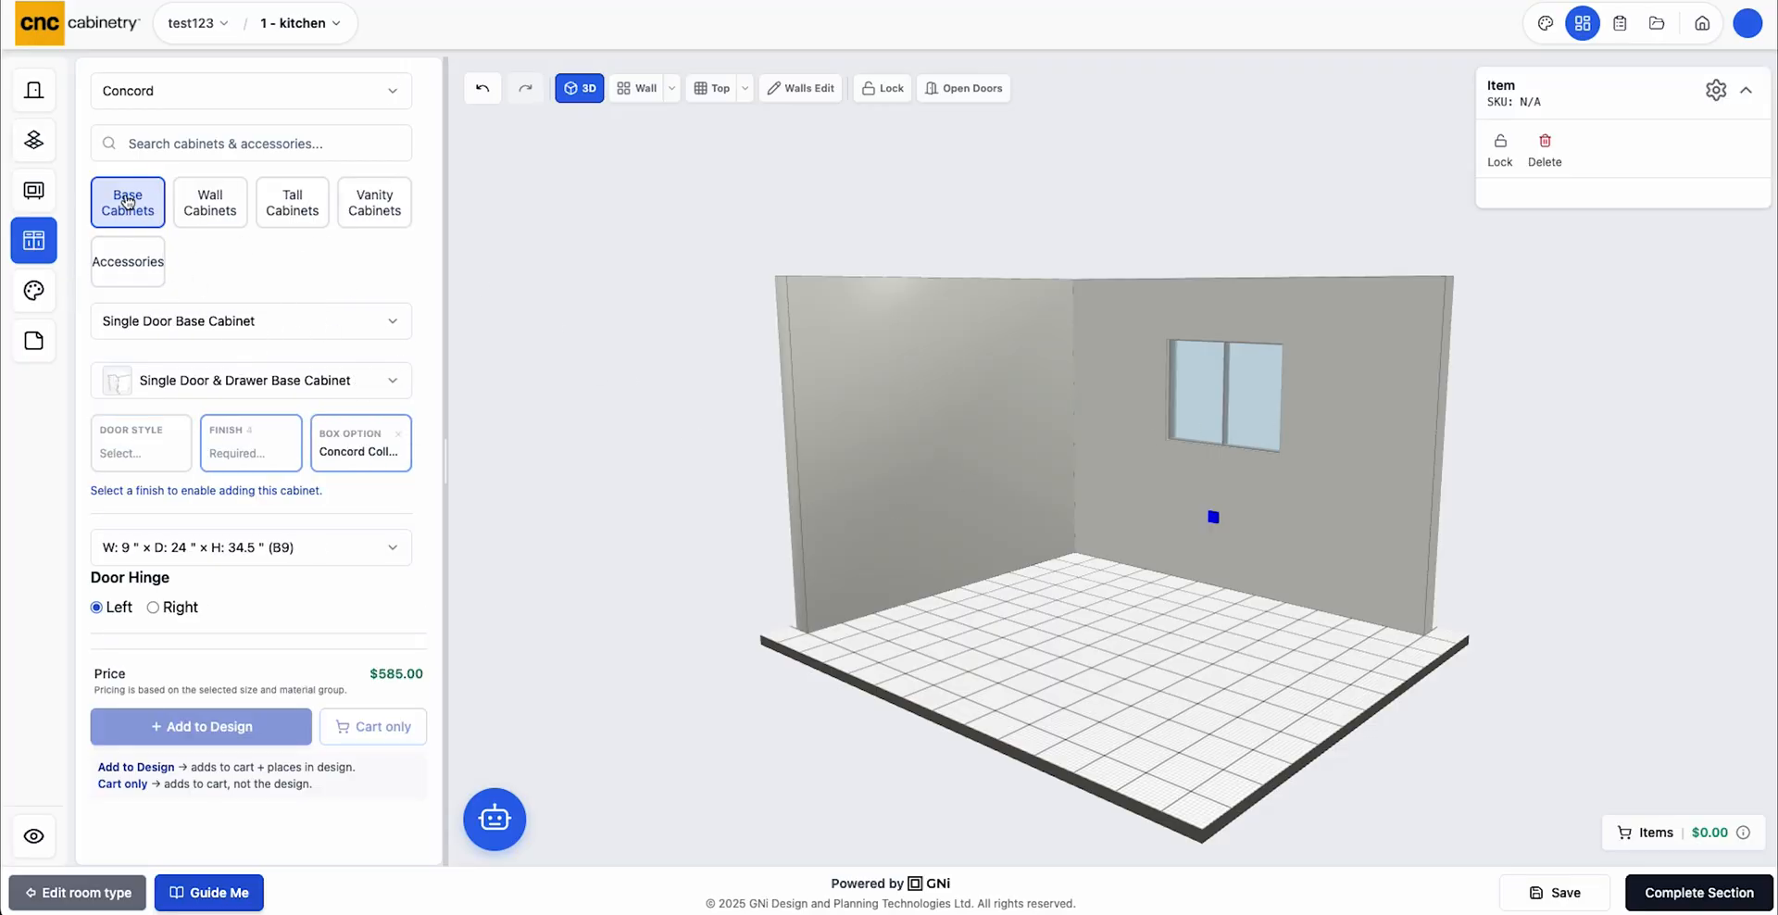
click(397, 324)
scroll(353, 460, down, 3)
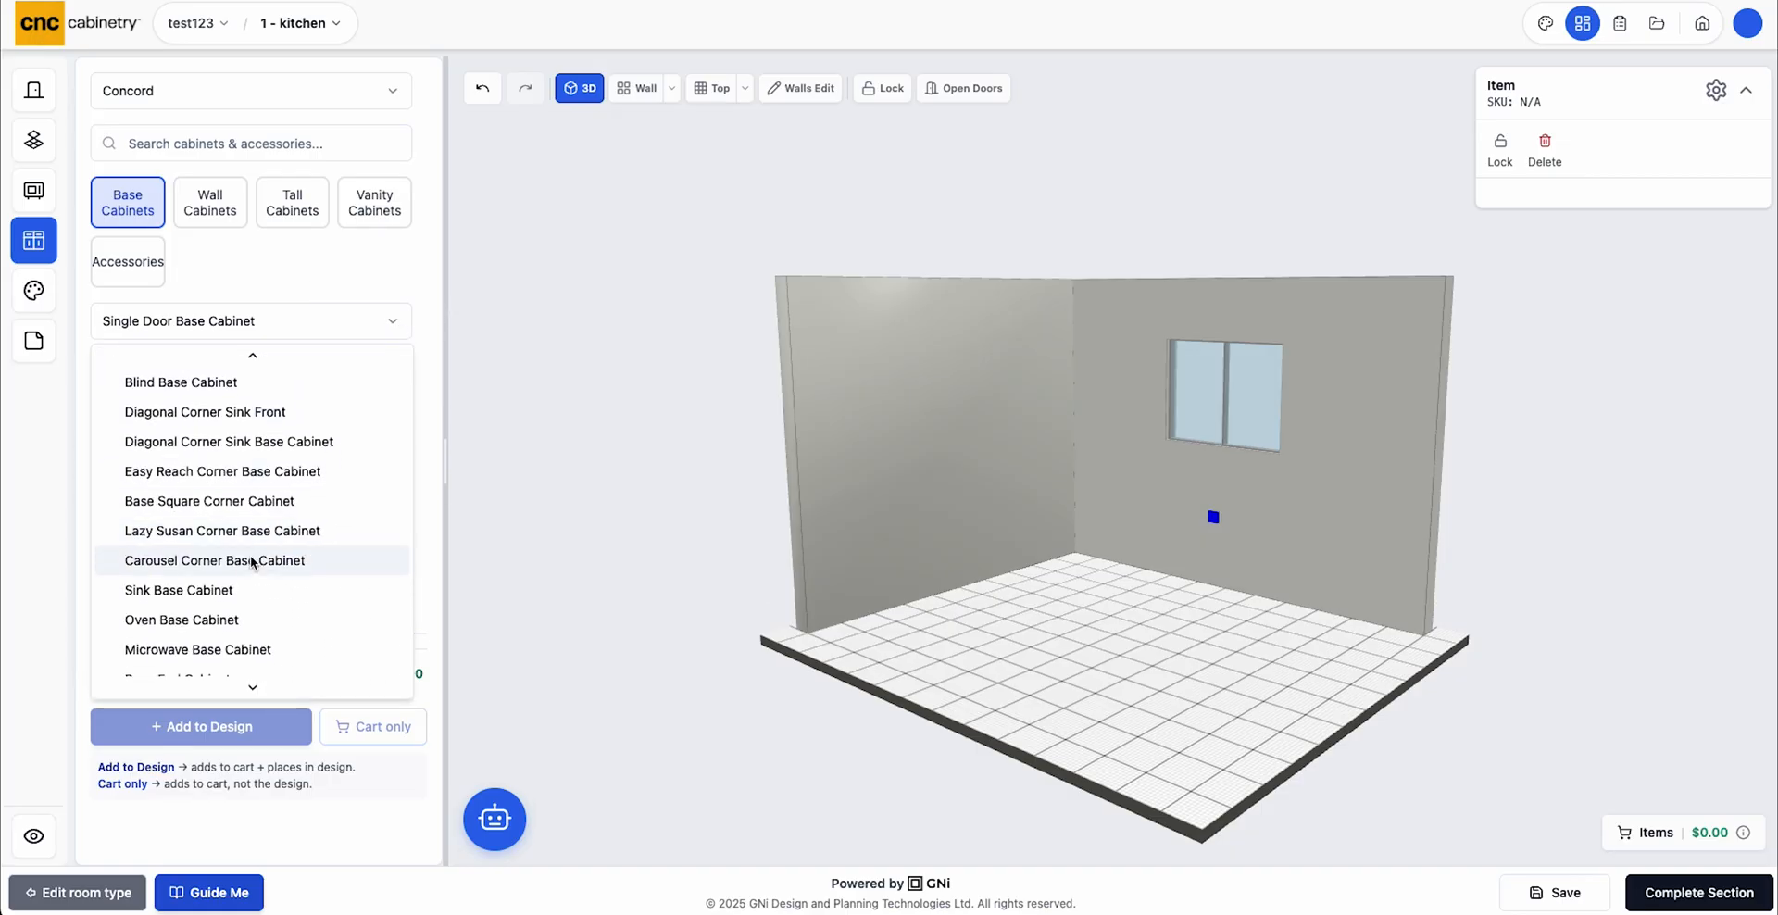
click(225, 531)
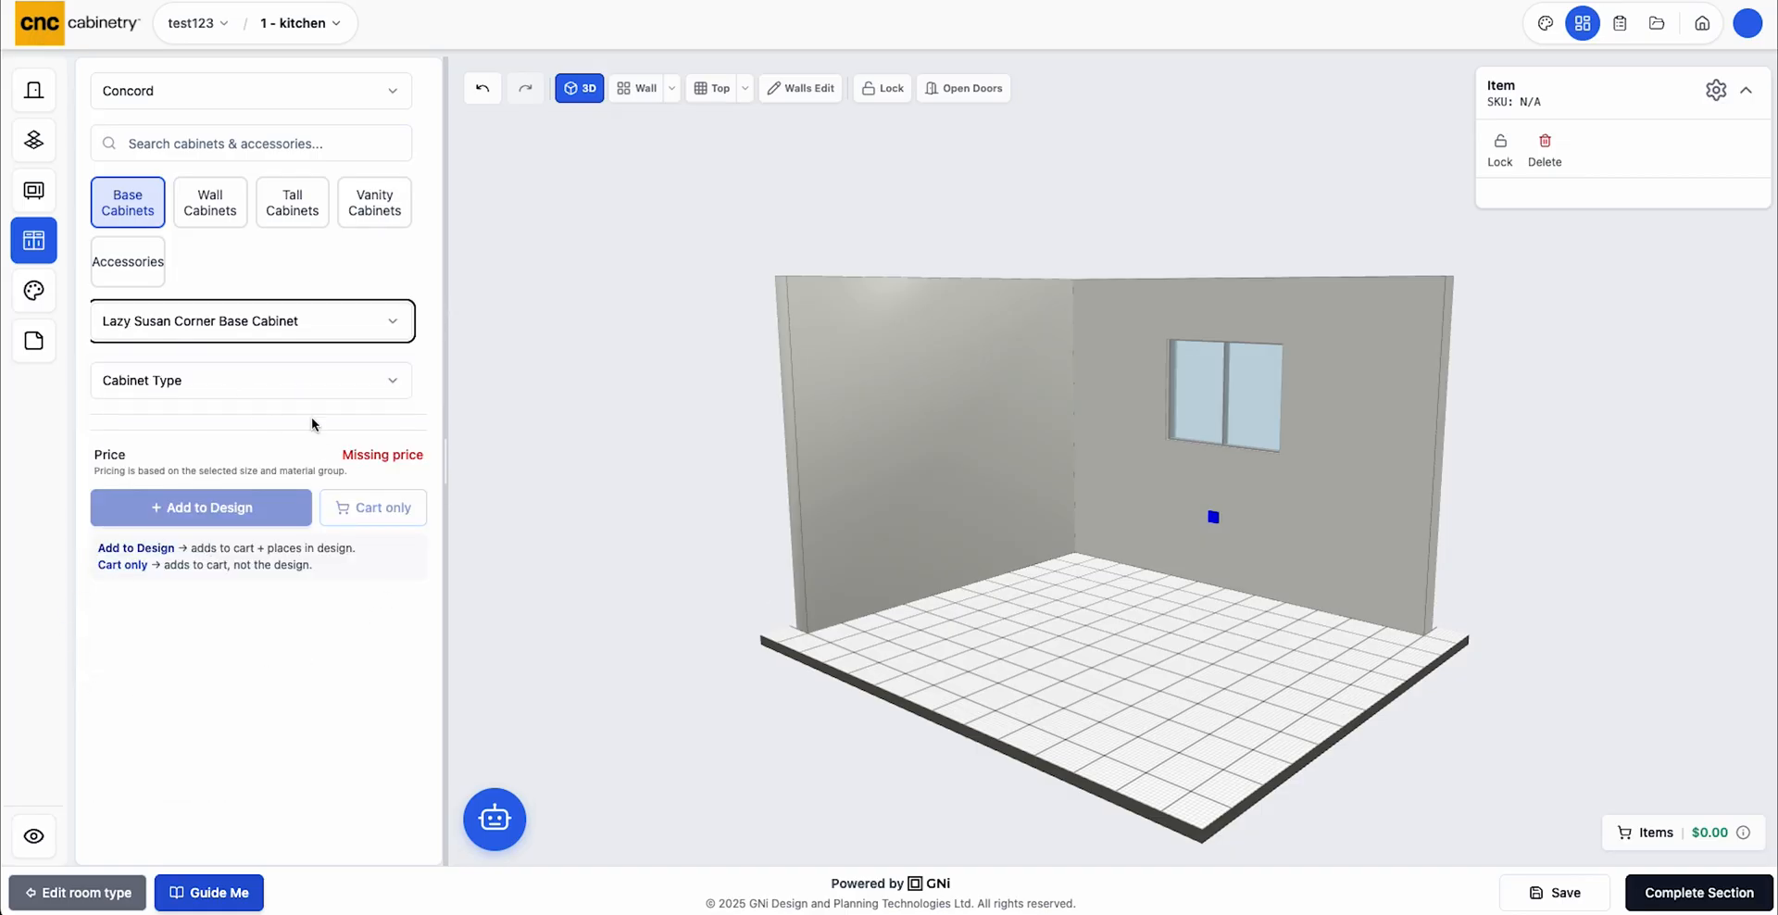
click(302, 389)
click(238, 464)
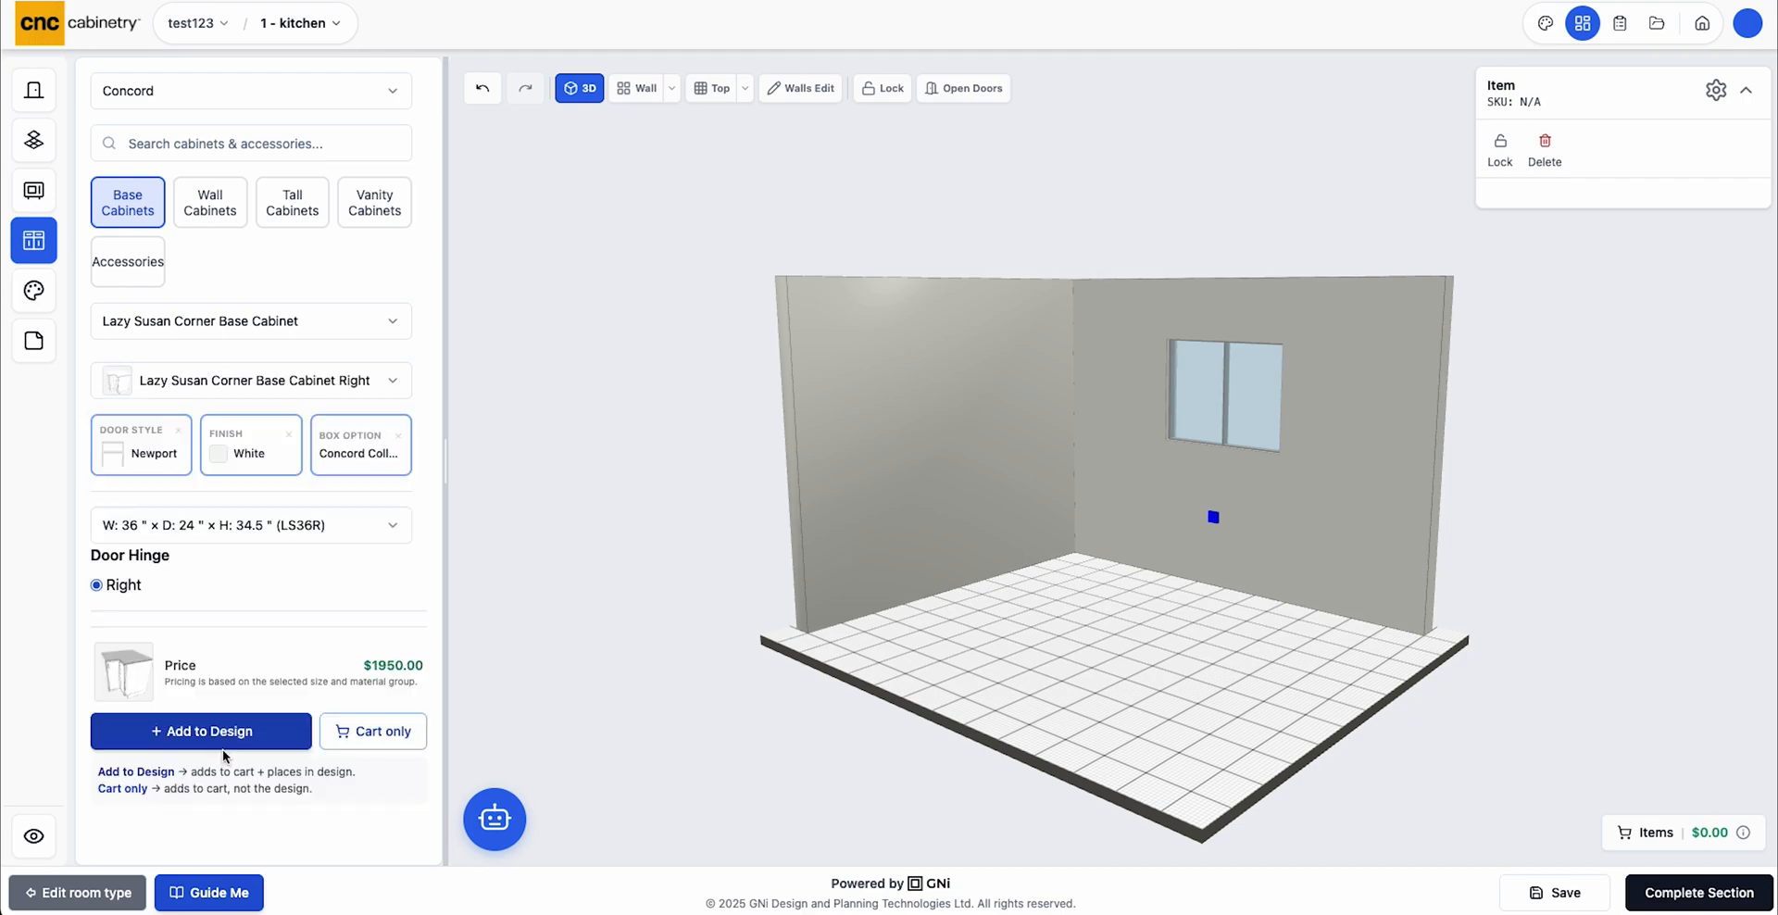
click(301, 734)
drag(1044, 682, 1087, 594)
drag(1037, 523, 1013, 457)
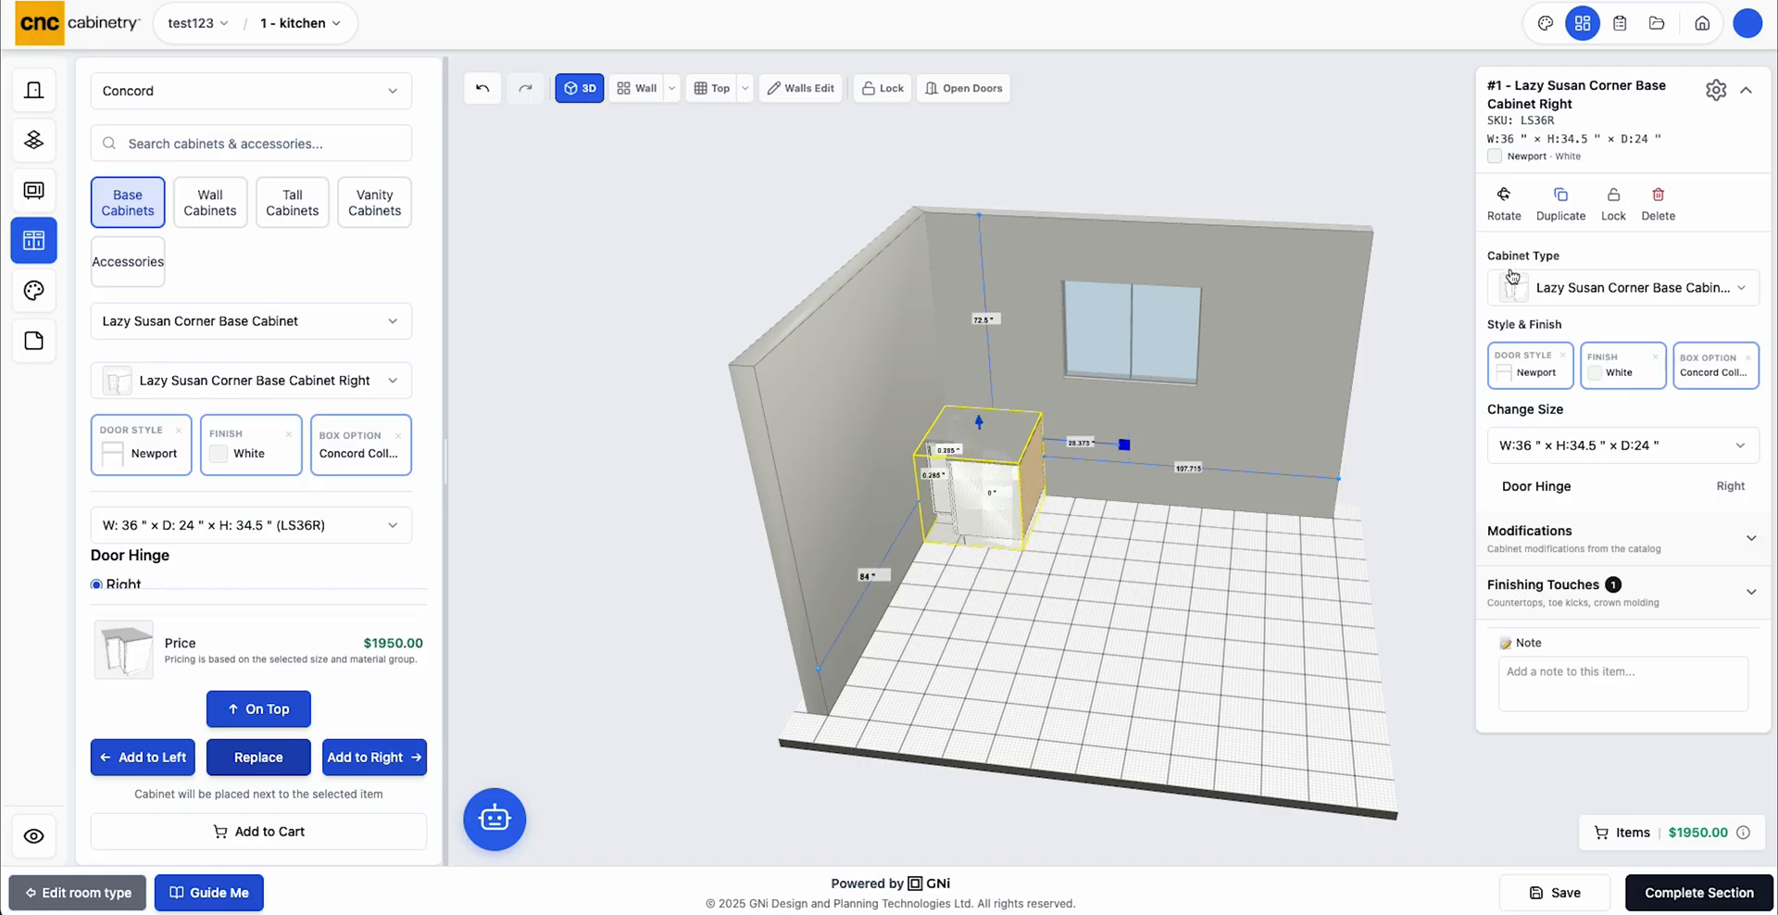
Rotate the Lazy Susan cabinet to fit the corner with its doors facing the room, and delete it
click(1501, 199)
click(1587, 306)
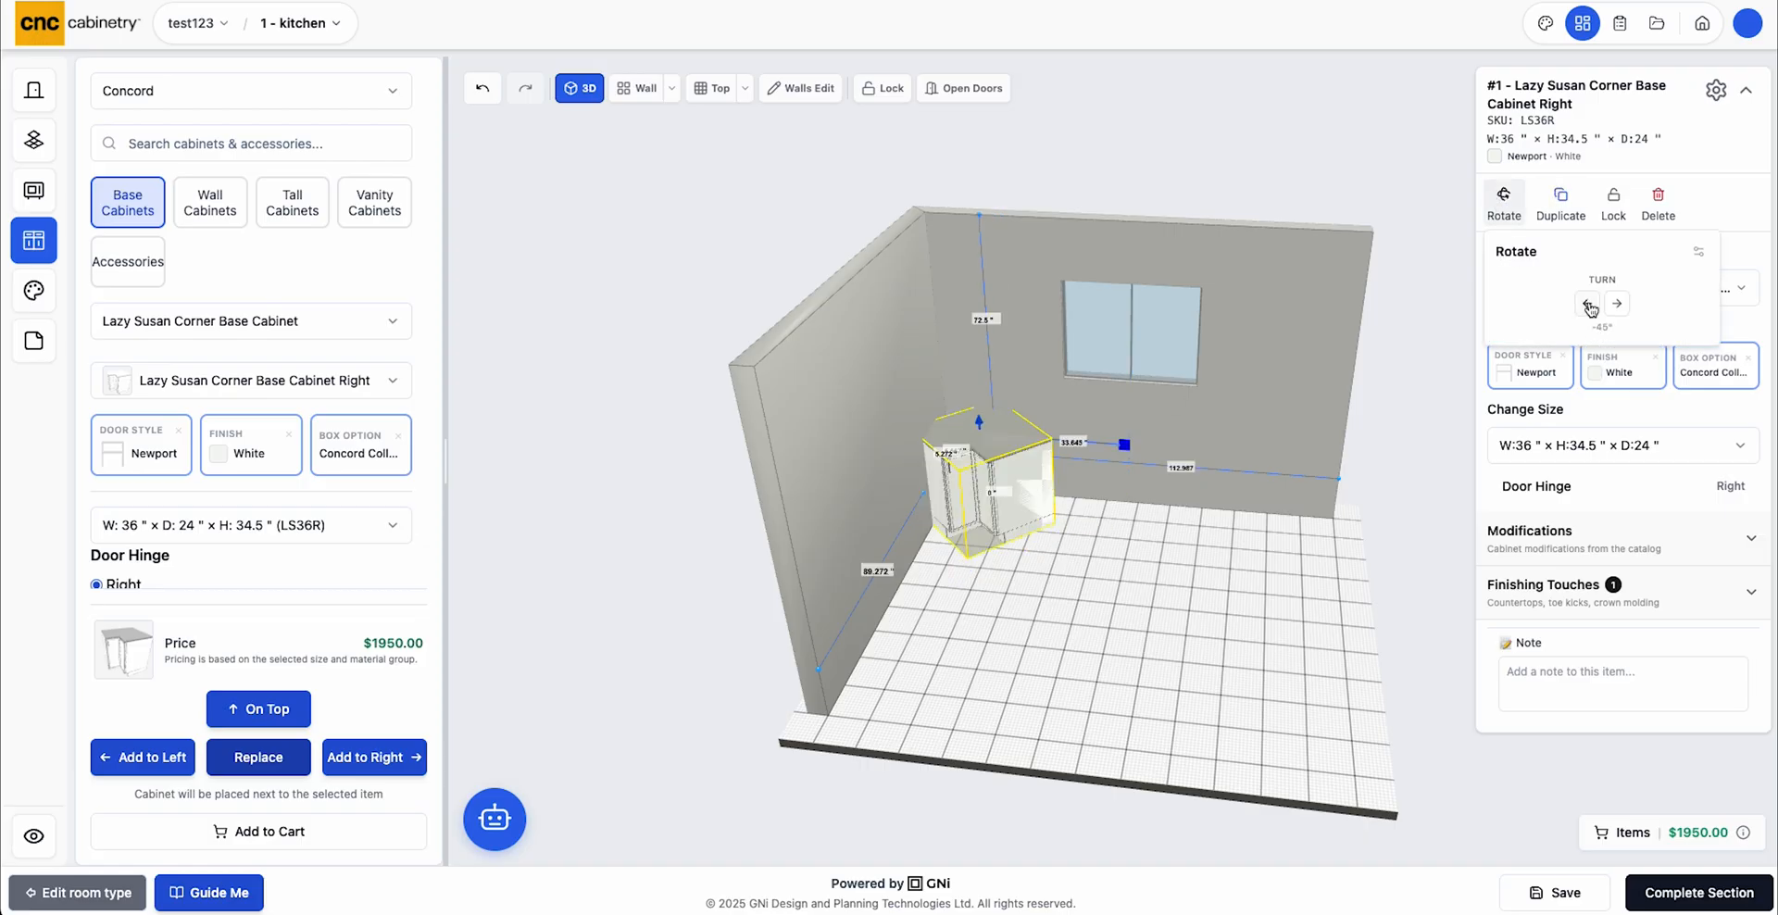
click(1052, 651)
click(1028, 478)
click(1130, 673)
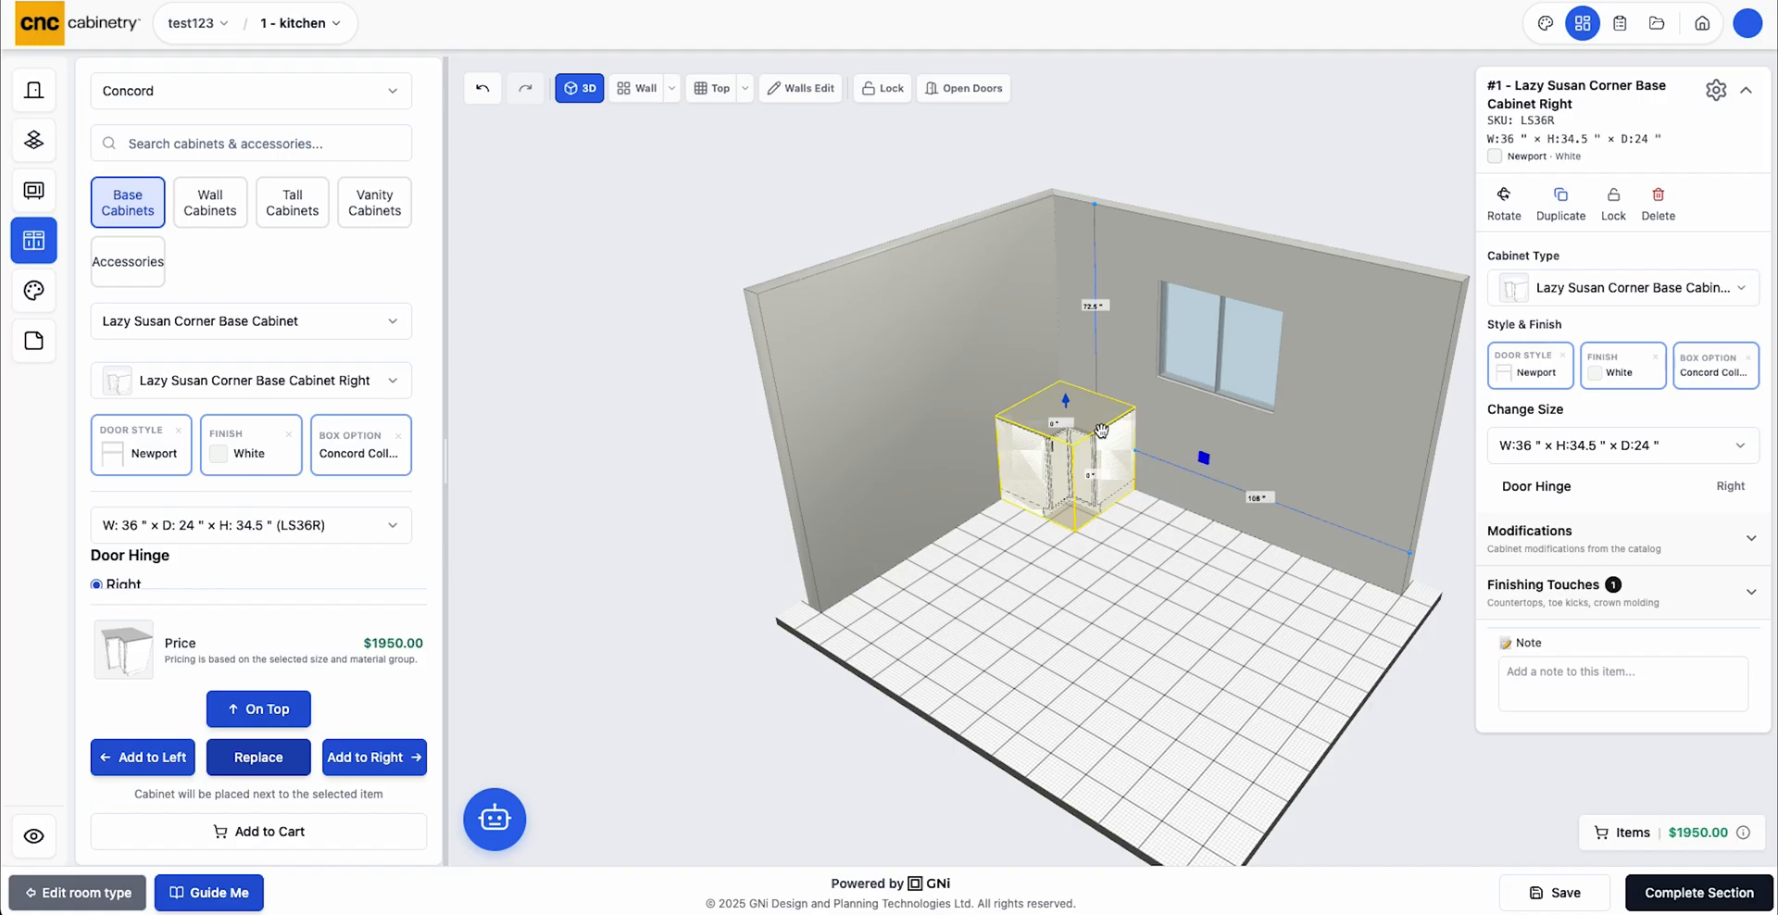
key(Delete)
Find the corner cabinet by searching for LS36, add LS36R to the design and position it in the room corner
drag(1117, 676, 1108, 555)
click(243, 146)
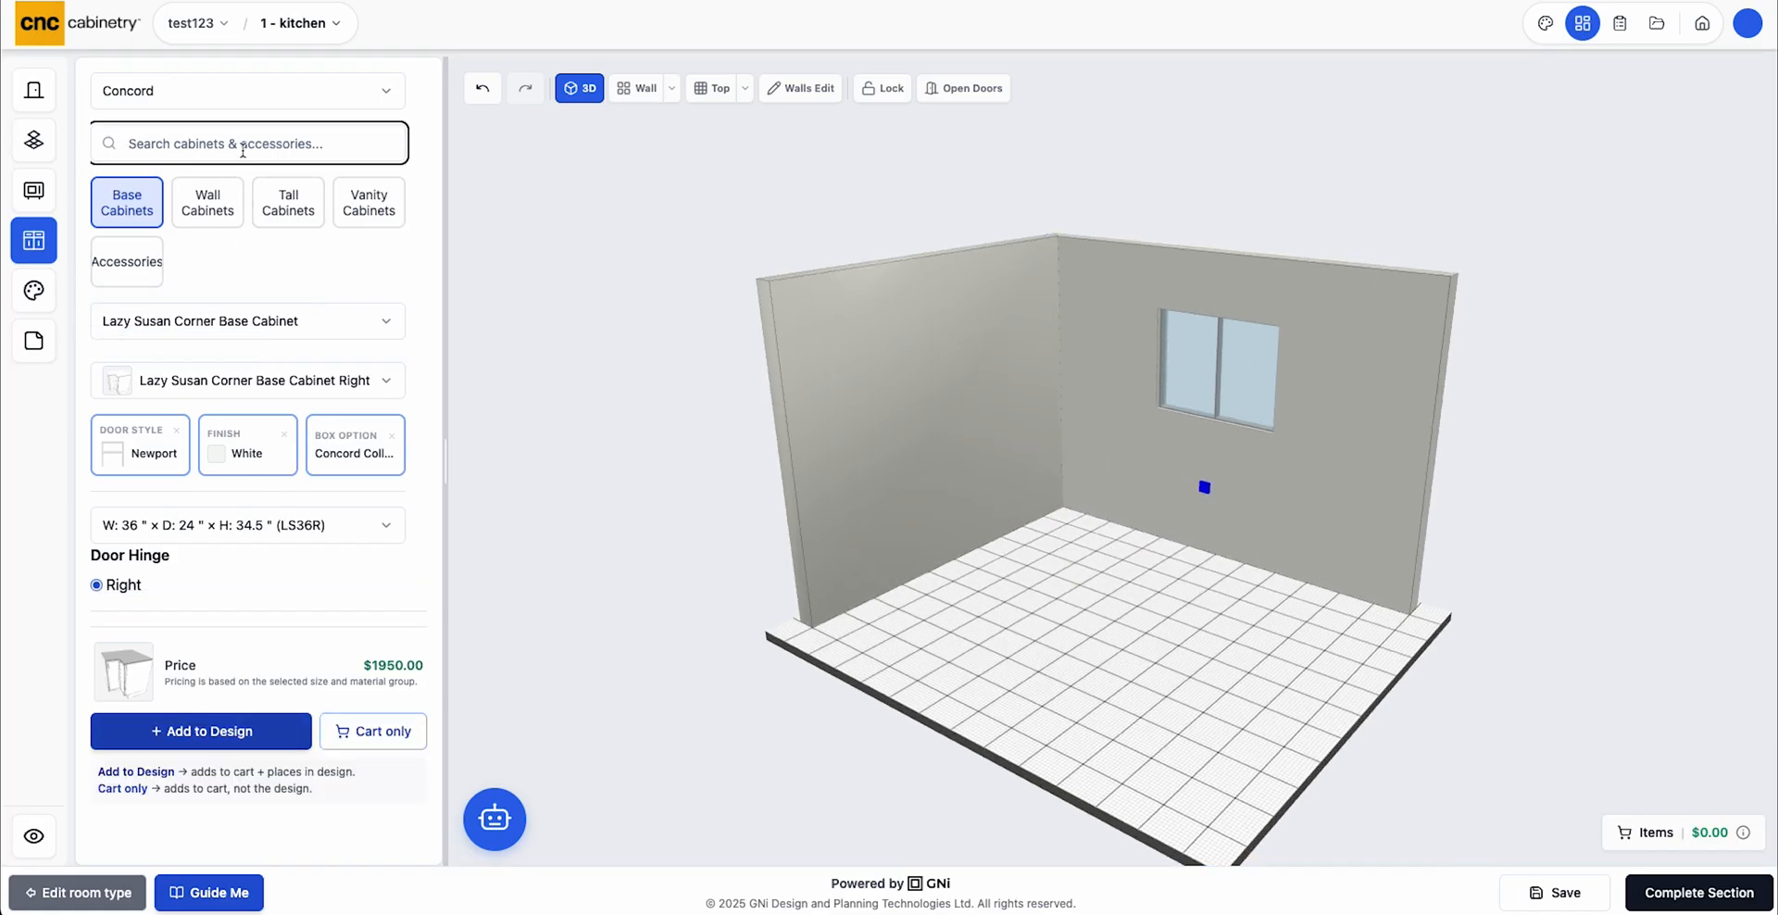
text(LS36)
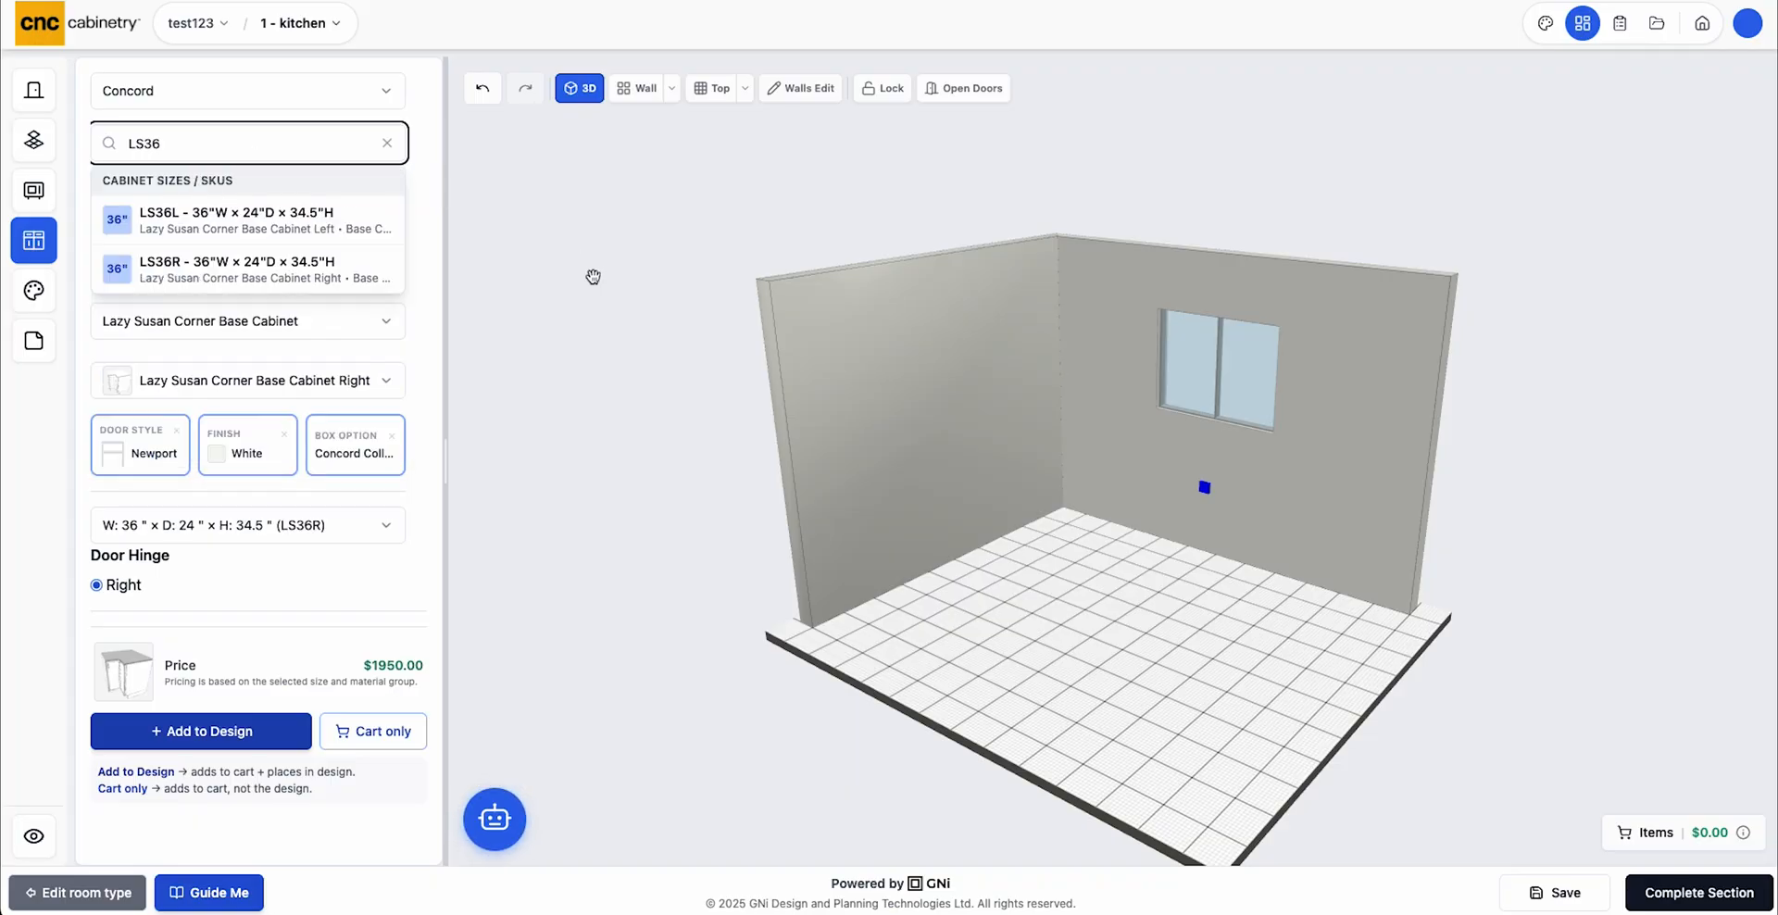
click(319, 269)
click(240, 732)
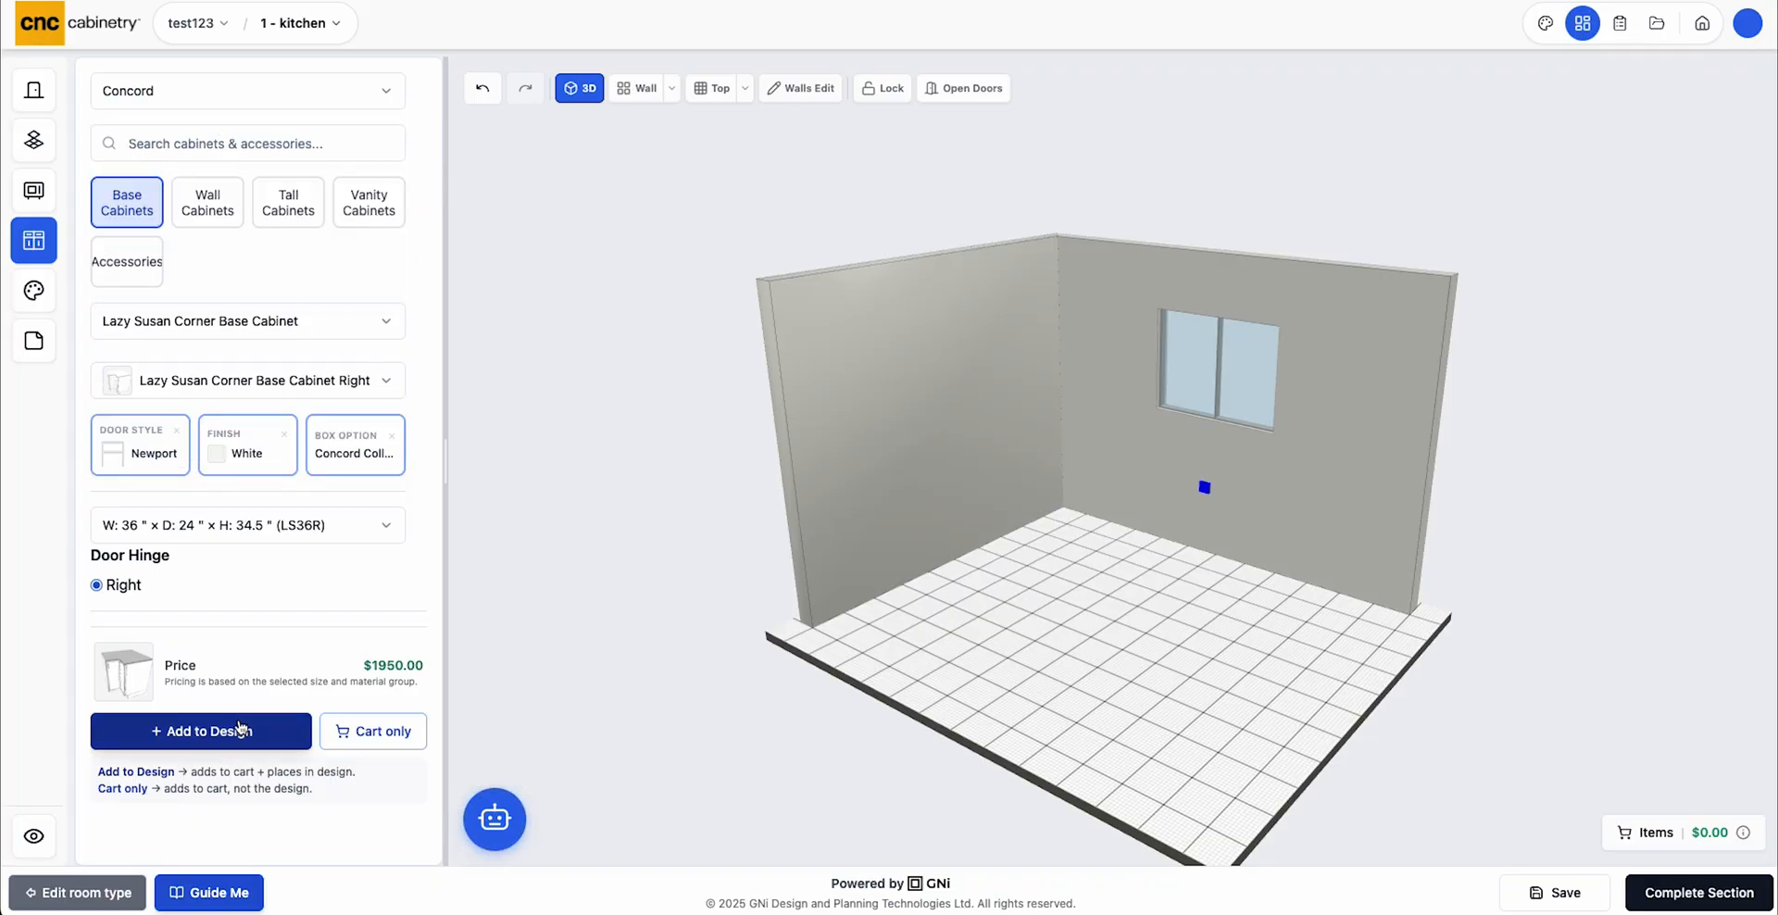
click(1131, 733)
drag(1131, 734, 1238, 811)
drag(1195, 634, 1175, 722)
click(1091, 449)
drag(1072, 405, 1090, 376)
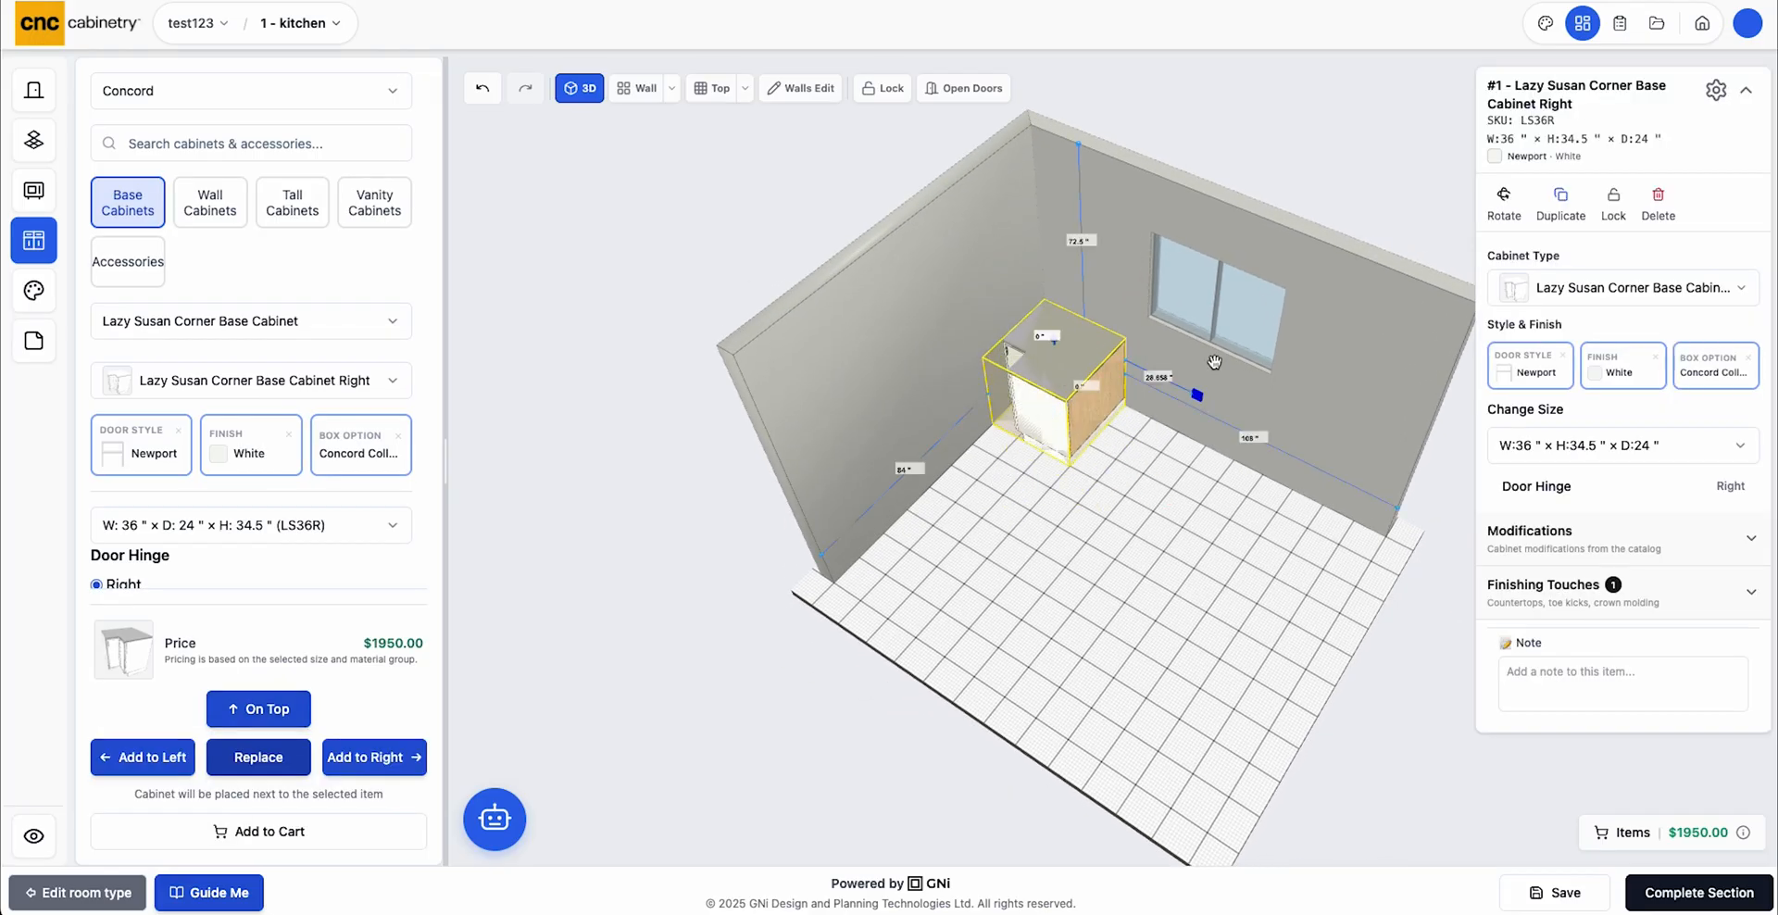
Rotate the LS36R cabinet in 45° turns until its doors face the room, and collapse its details
click(1504, 196)
click(1588, 304)
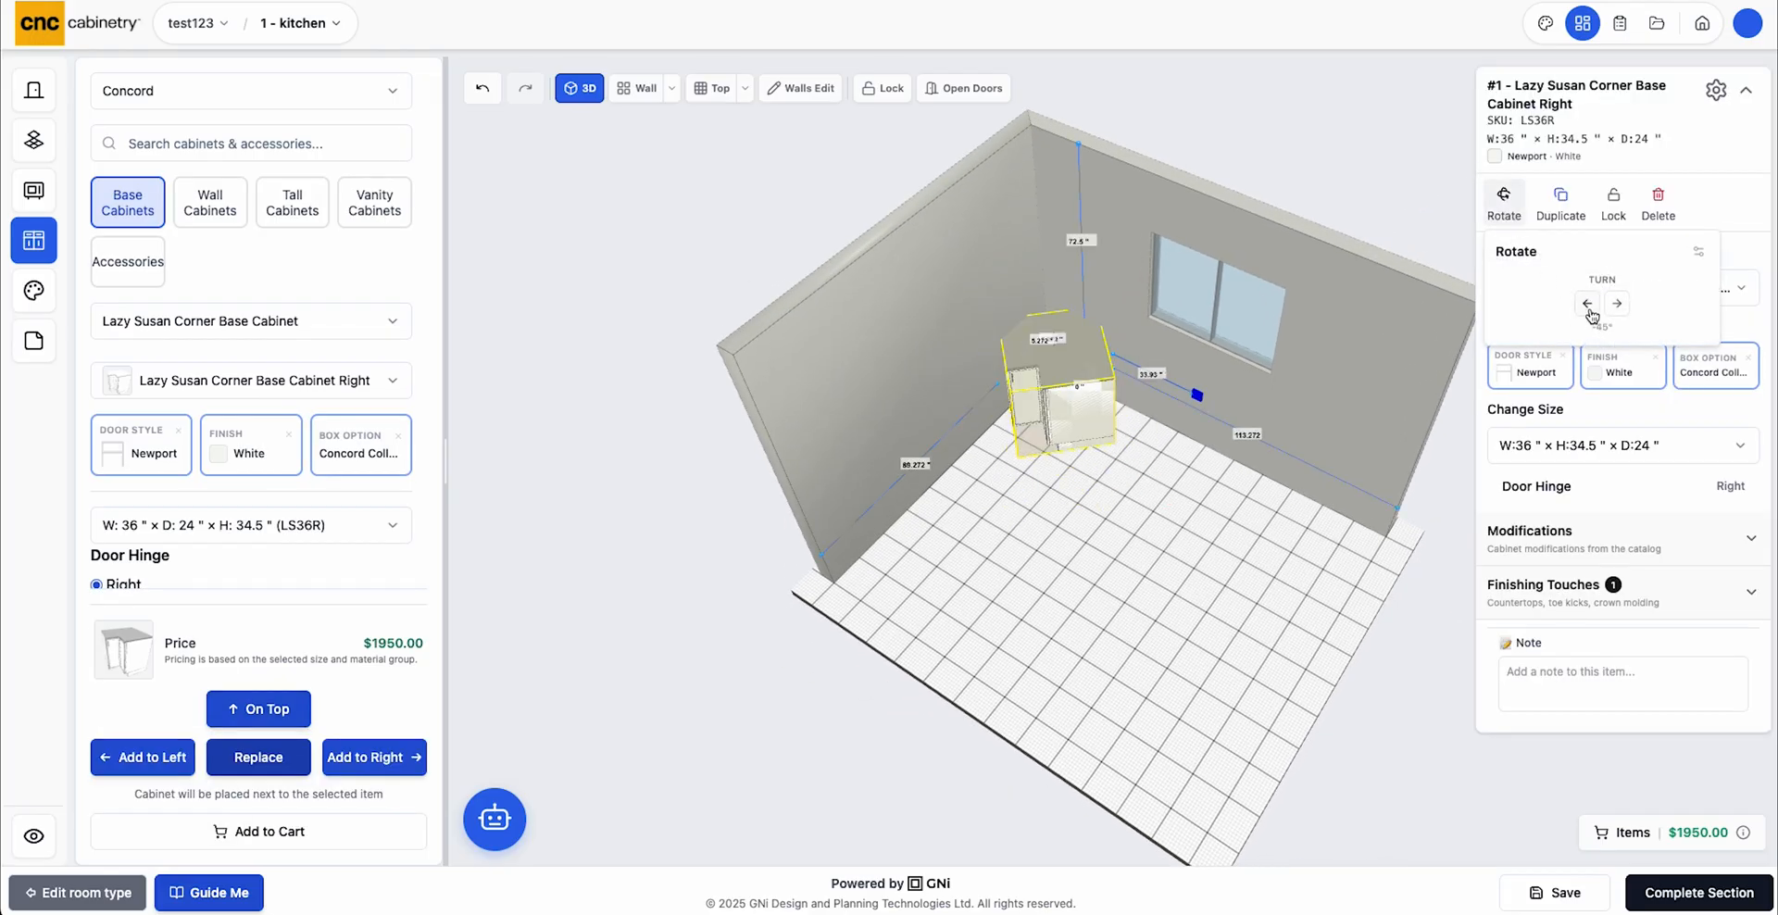
click(1084, 509)
drag(1158, 741, 1165, 658)
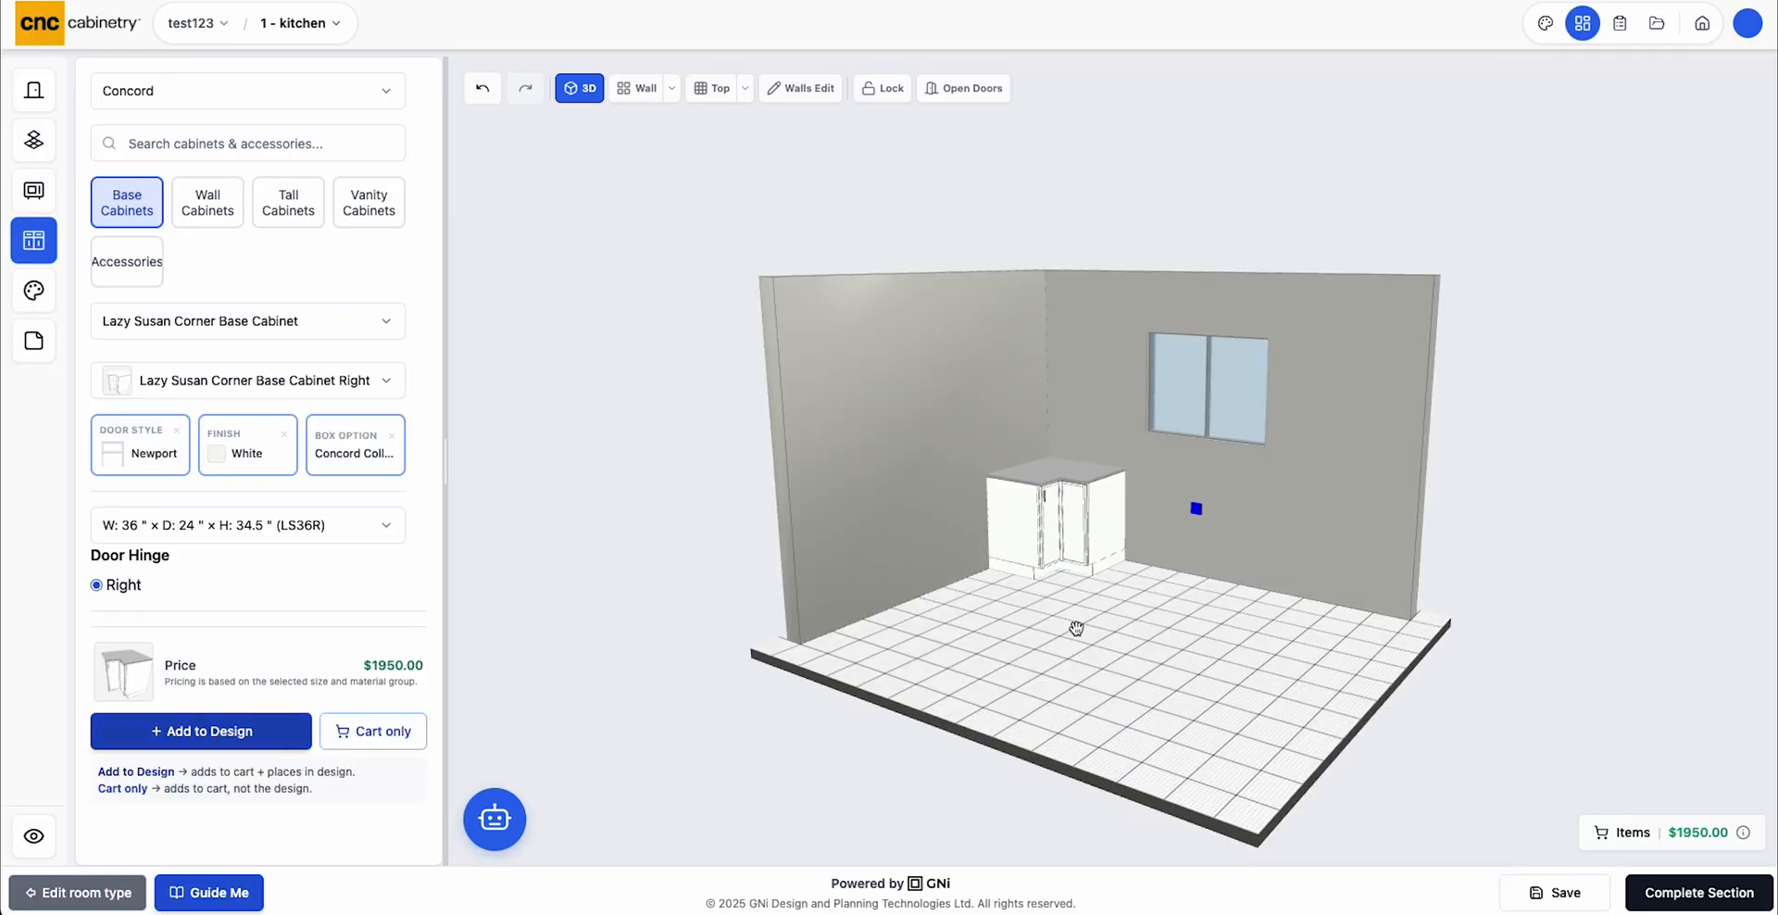
click(1056, 518)
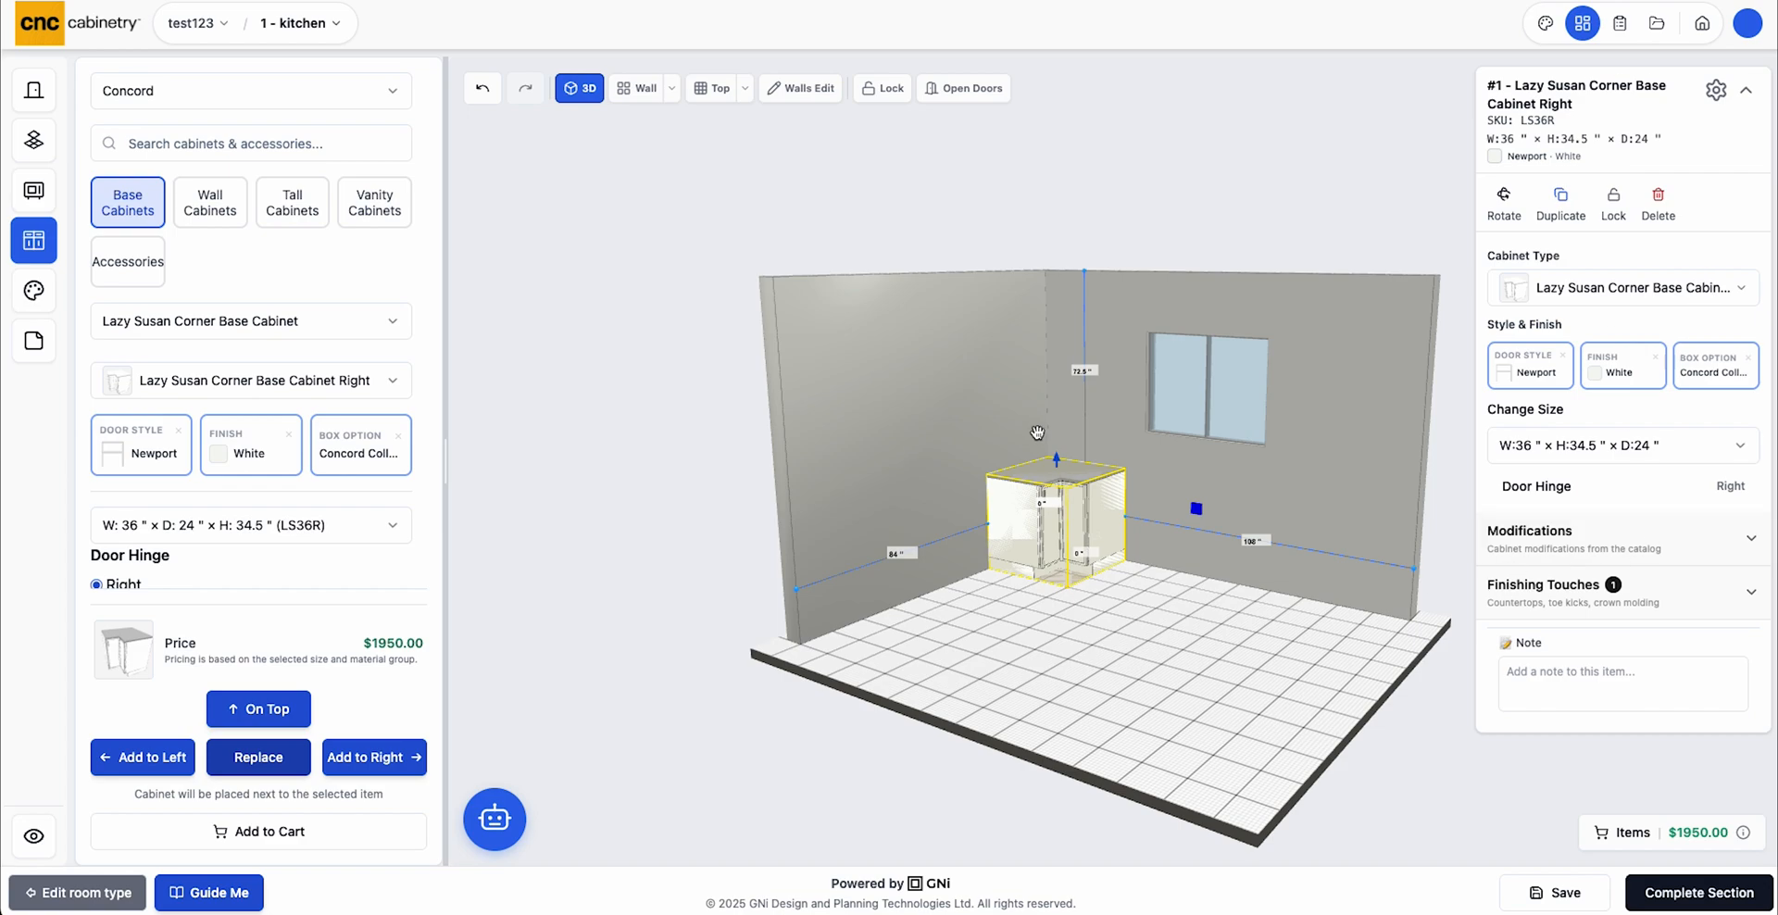
click(1746, 89)
drag(1242, 751, 1042, 714)
drag(1165, 696, 1385, 713)
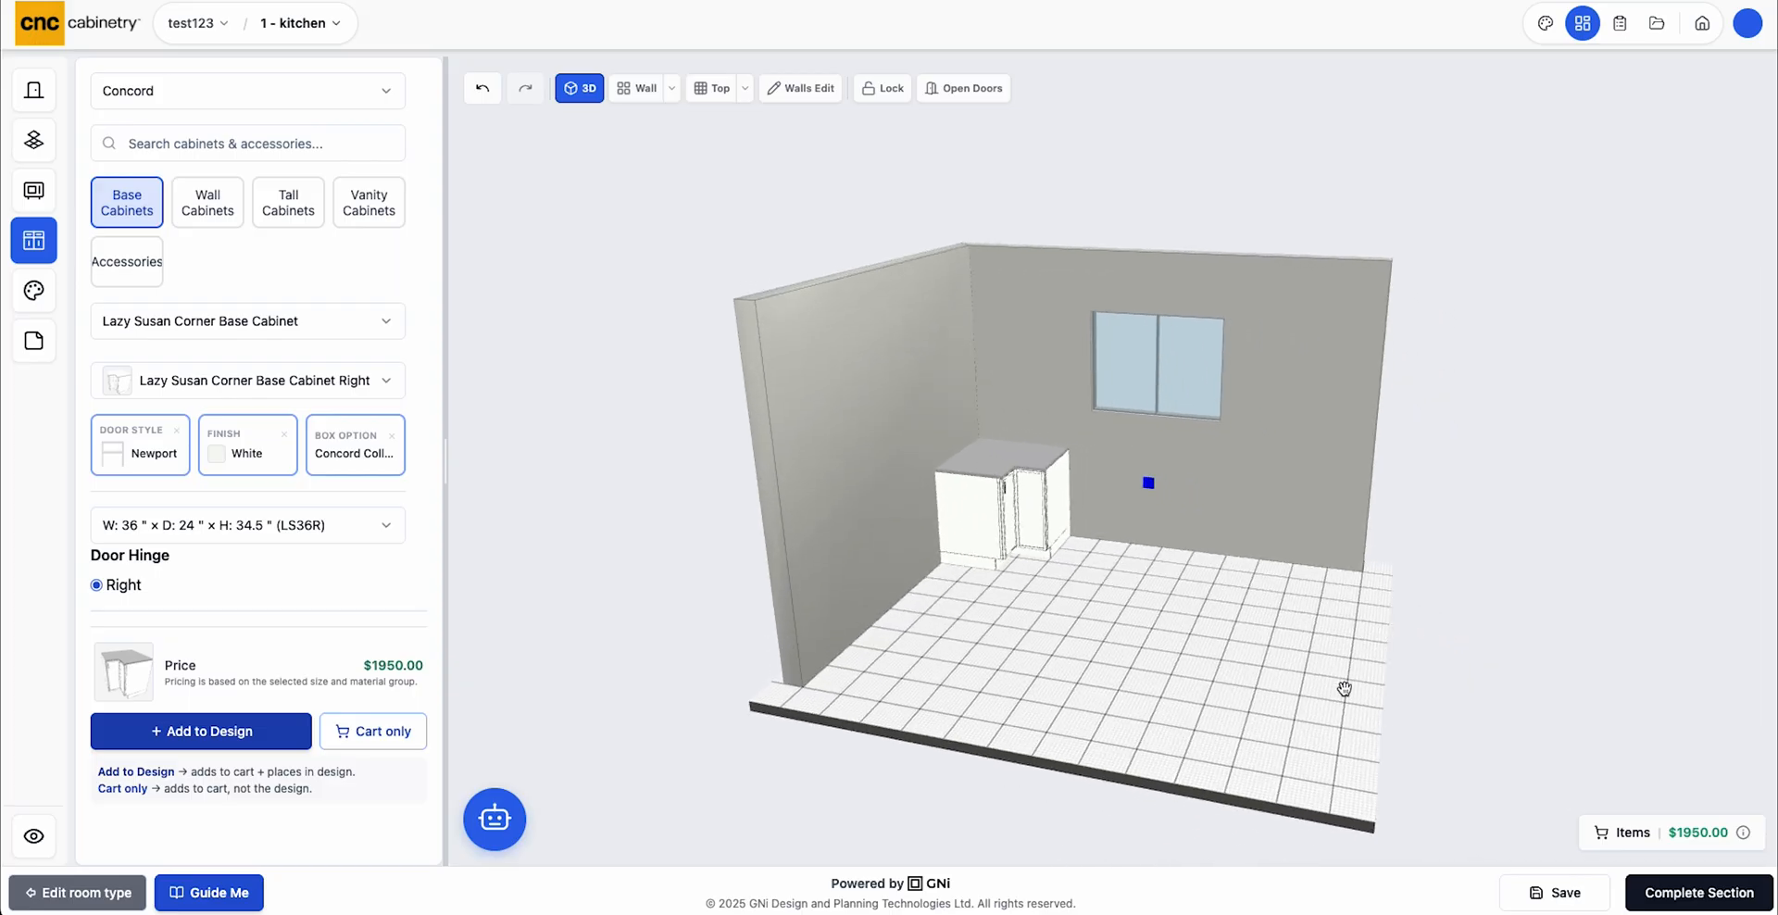
Search for db15 and add the 15-inch DB15 3 Drawer Base Cabinet to the right of the corner cabinet
click(1054, 523)
click(152, 137)
text(db15)
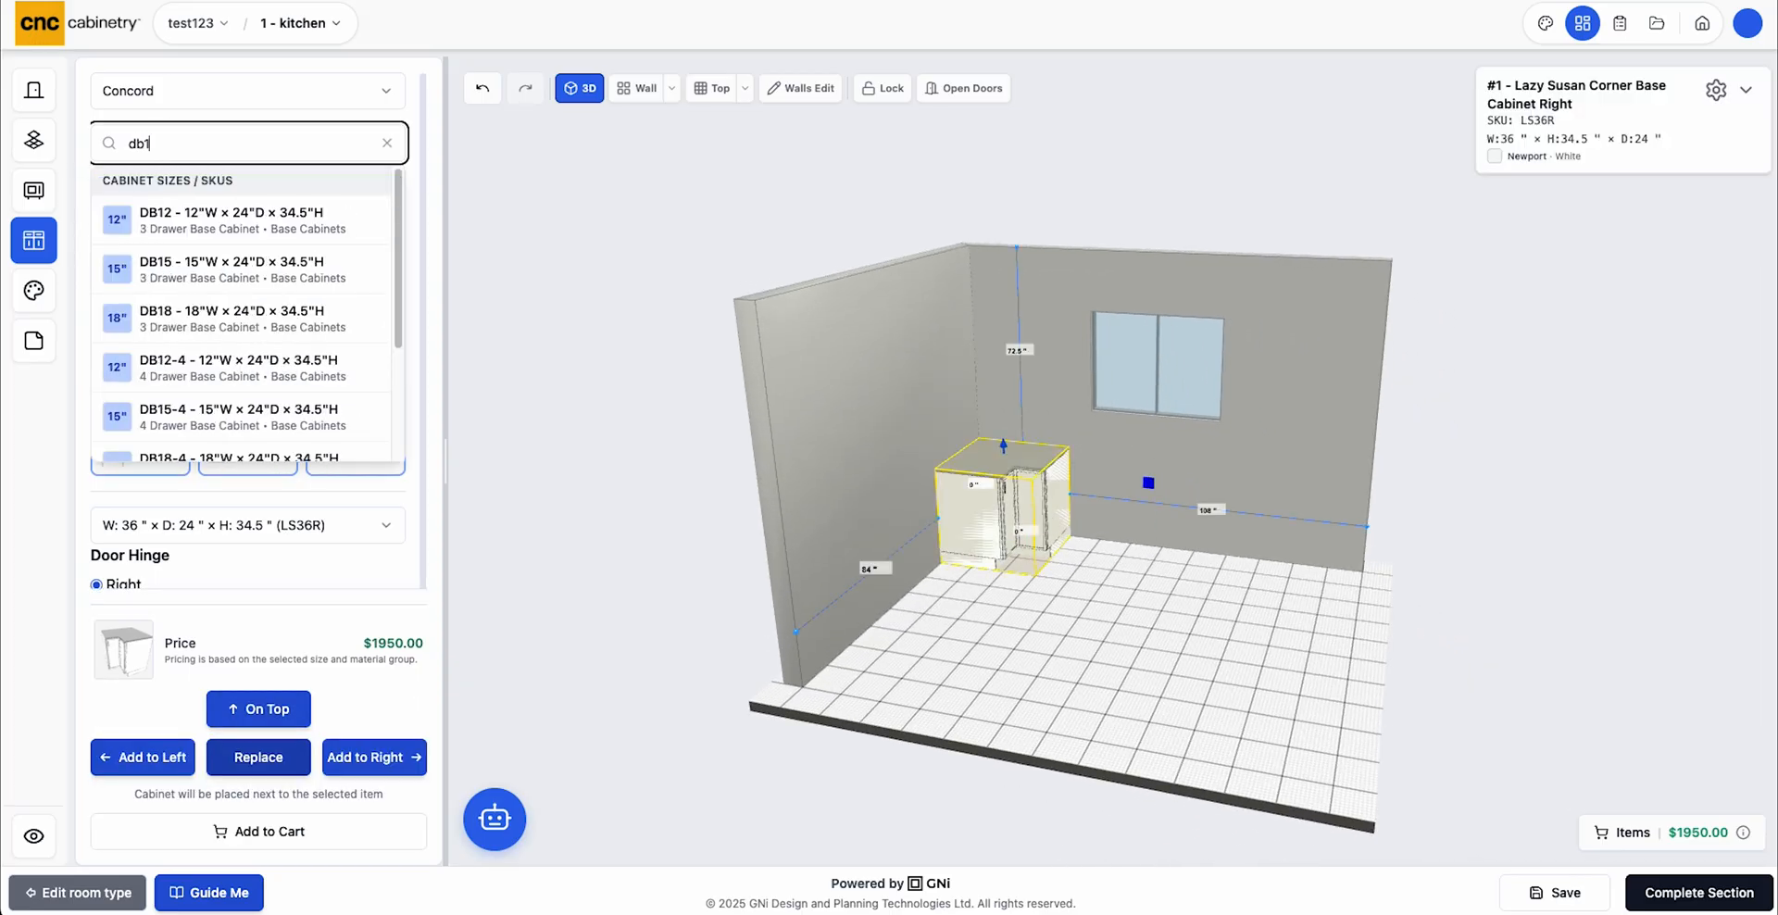
click(303, 237)
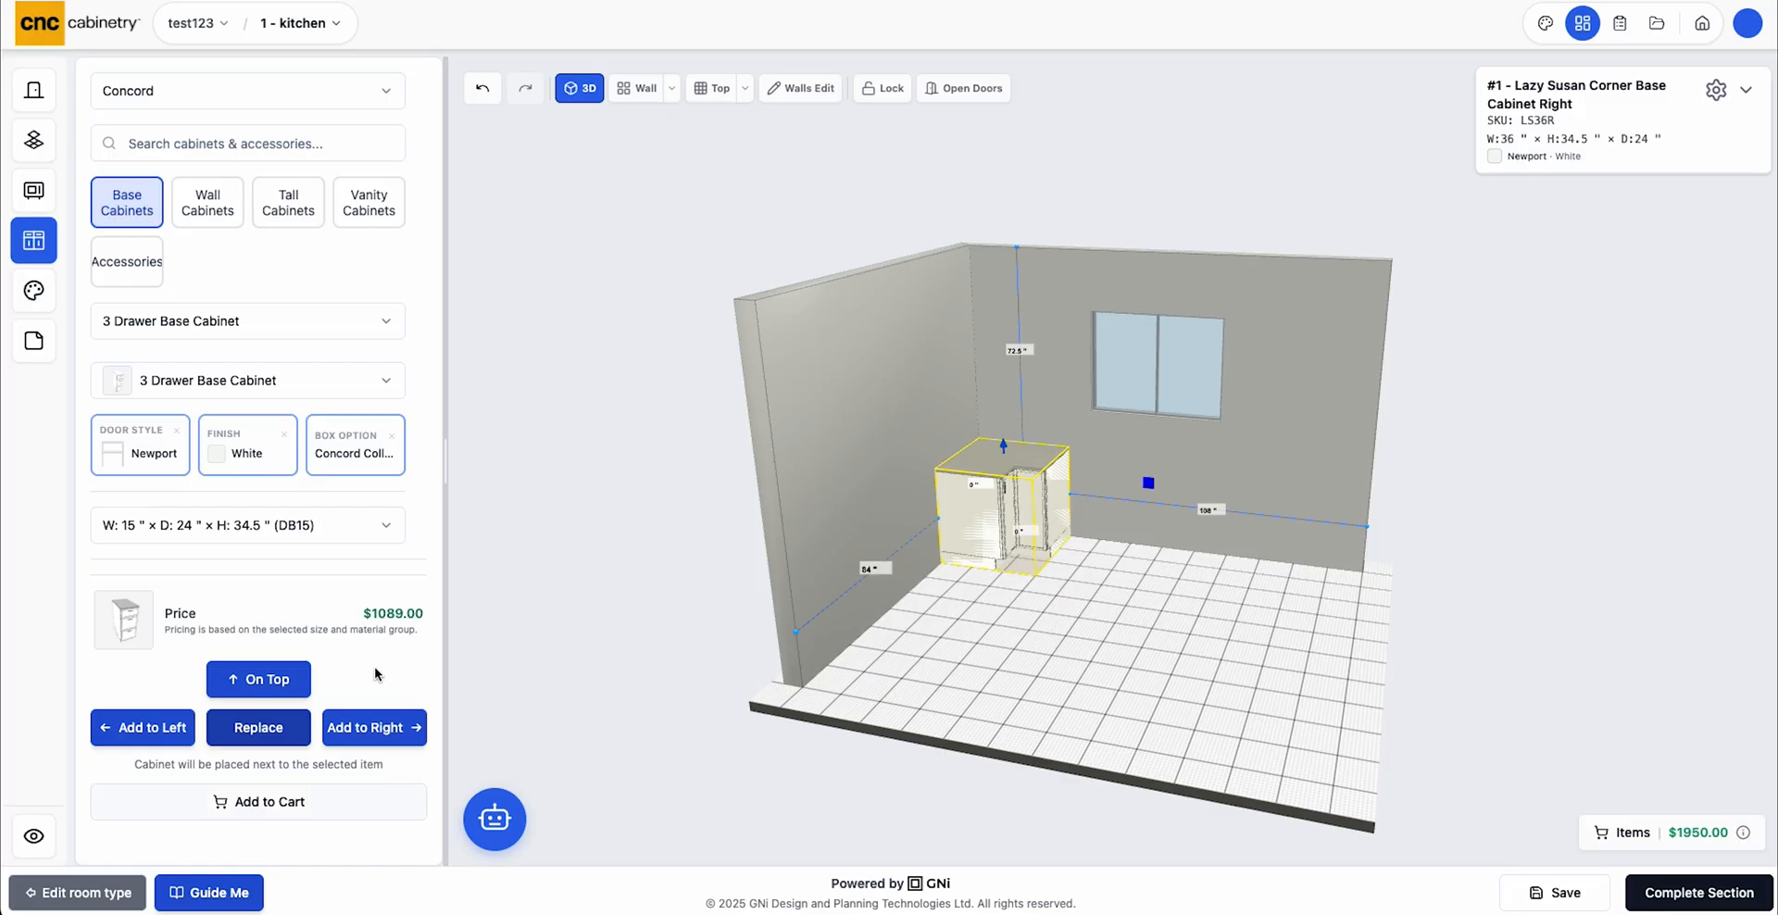
click(371, 727)
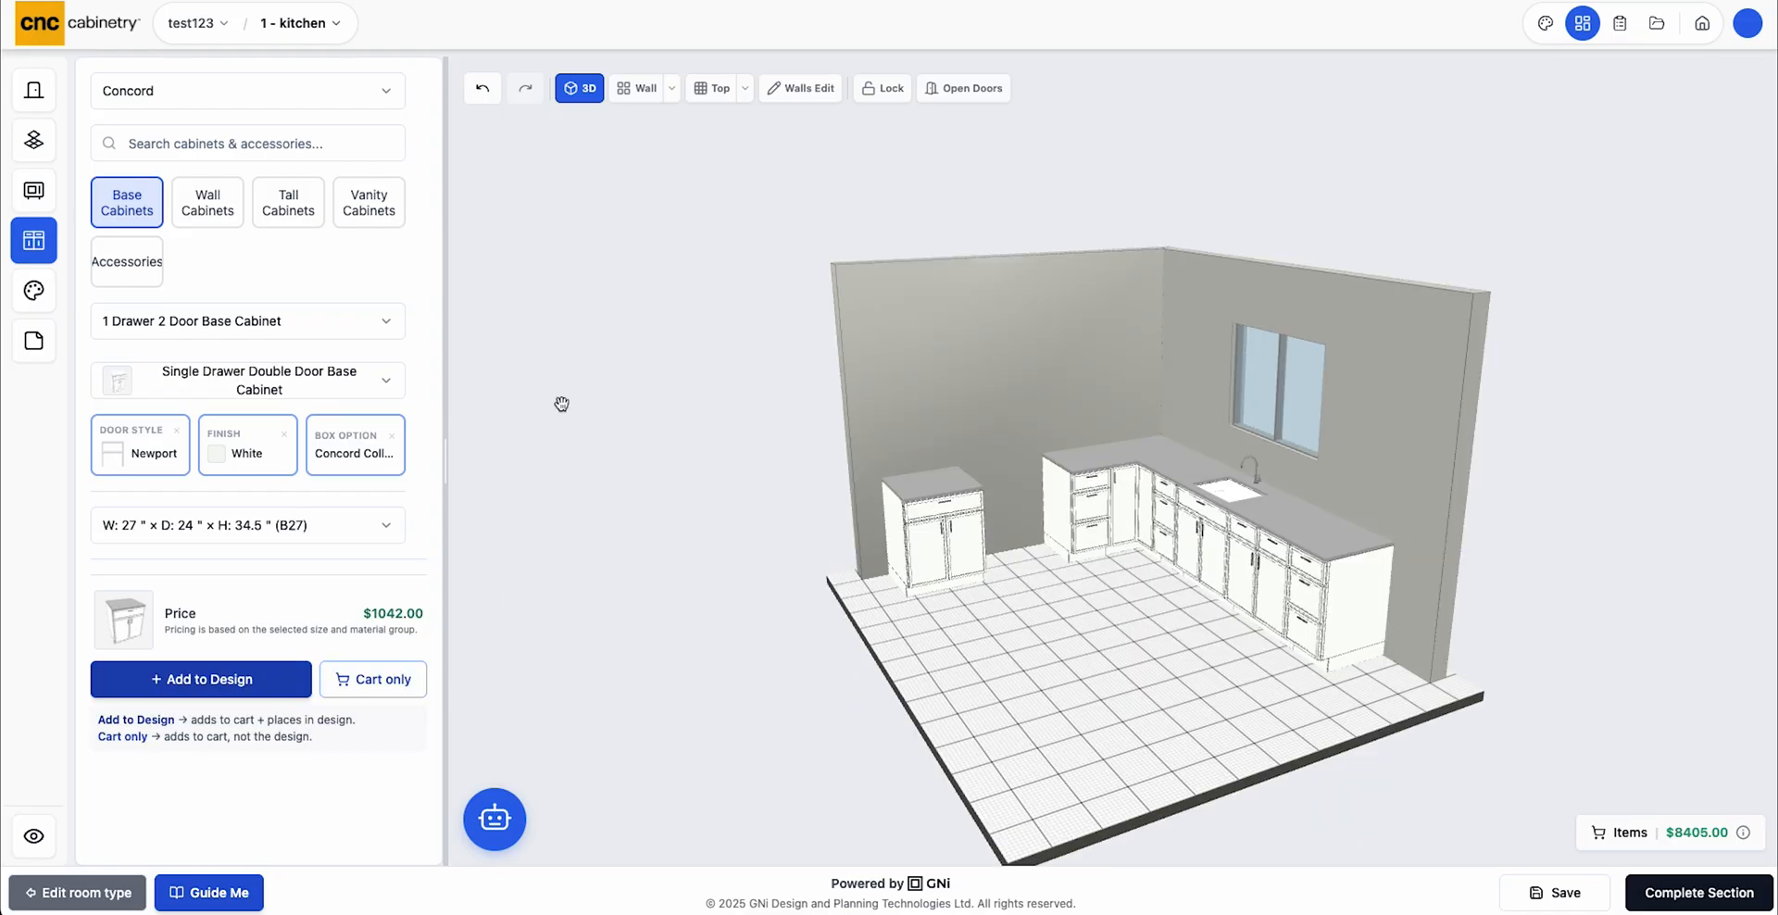
Add a standard 30 × 28 × 36 inch range despite the overlap and place it between the left wall's base cabinets
click(33, 190)
click(273, 183)
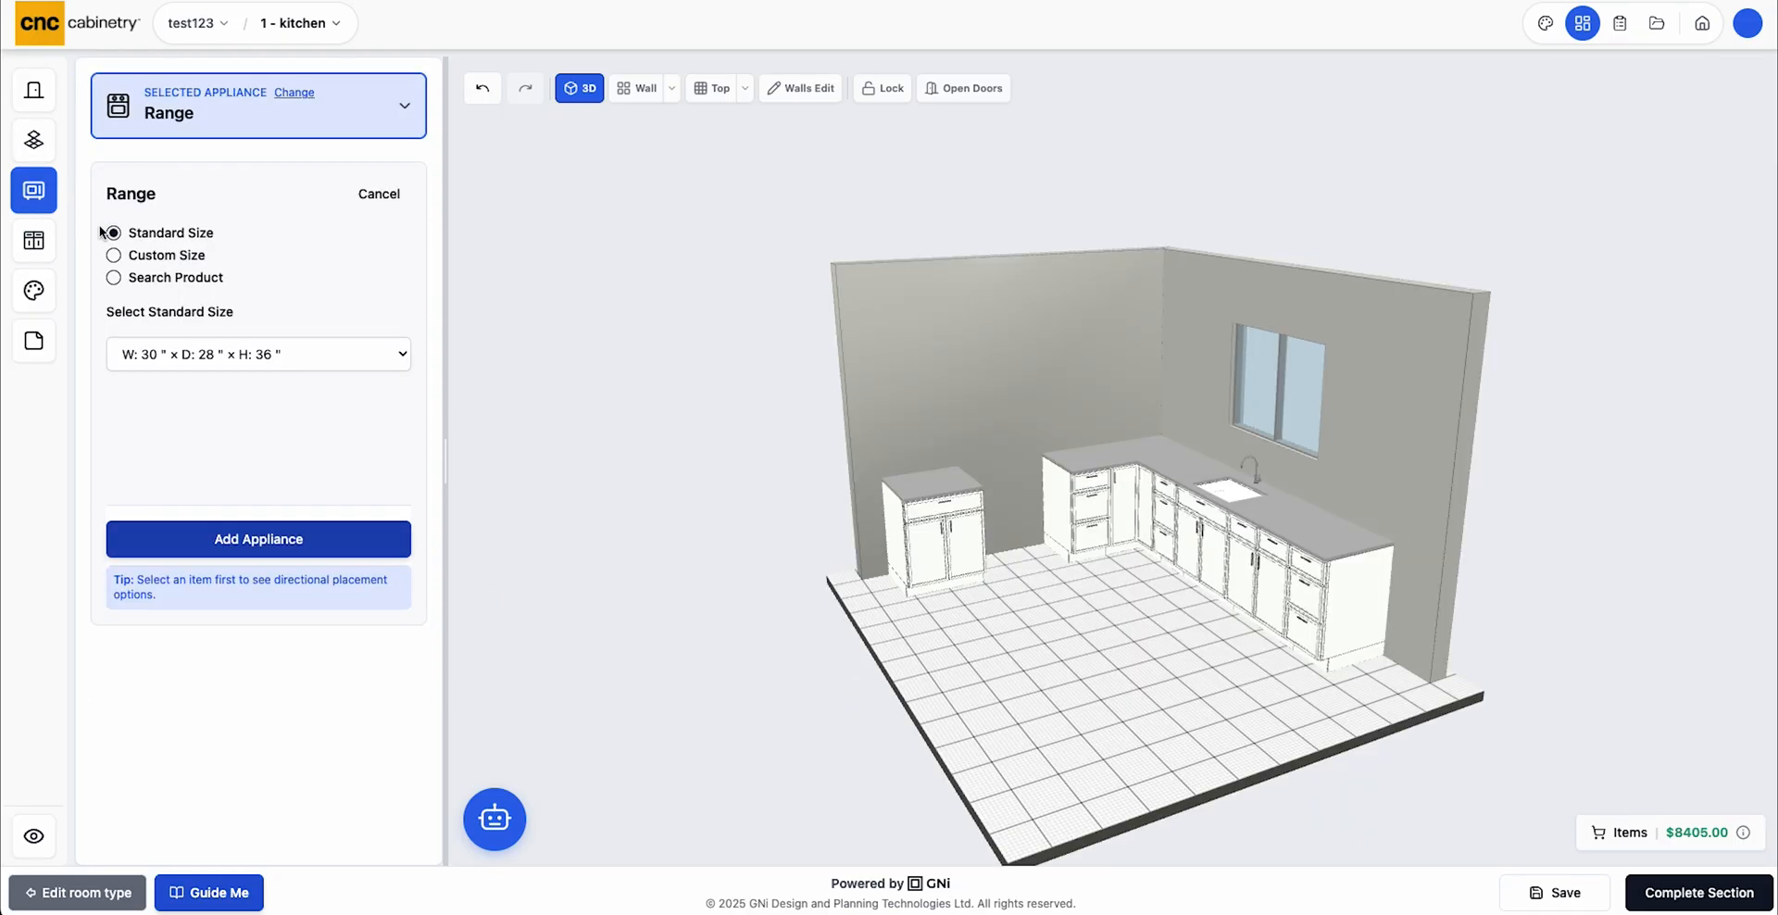
click(205, 541)
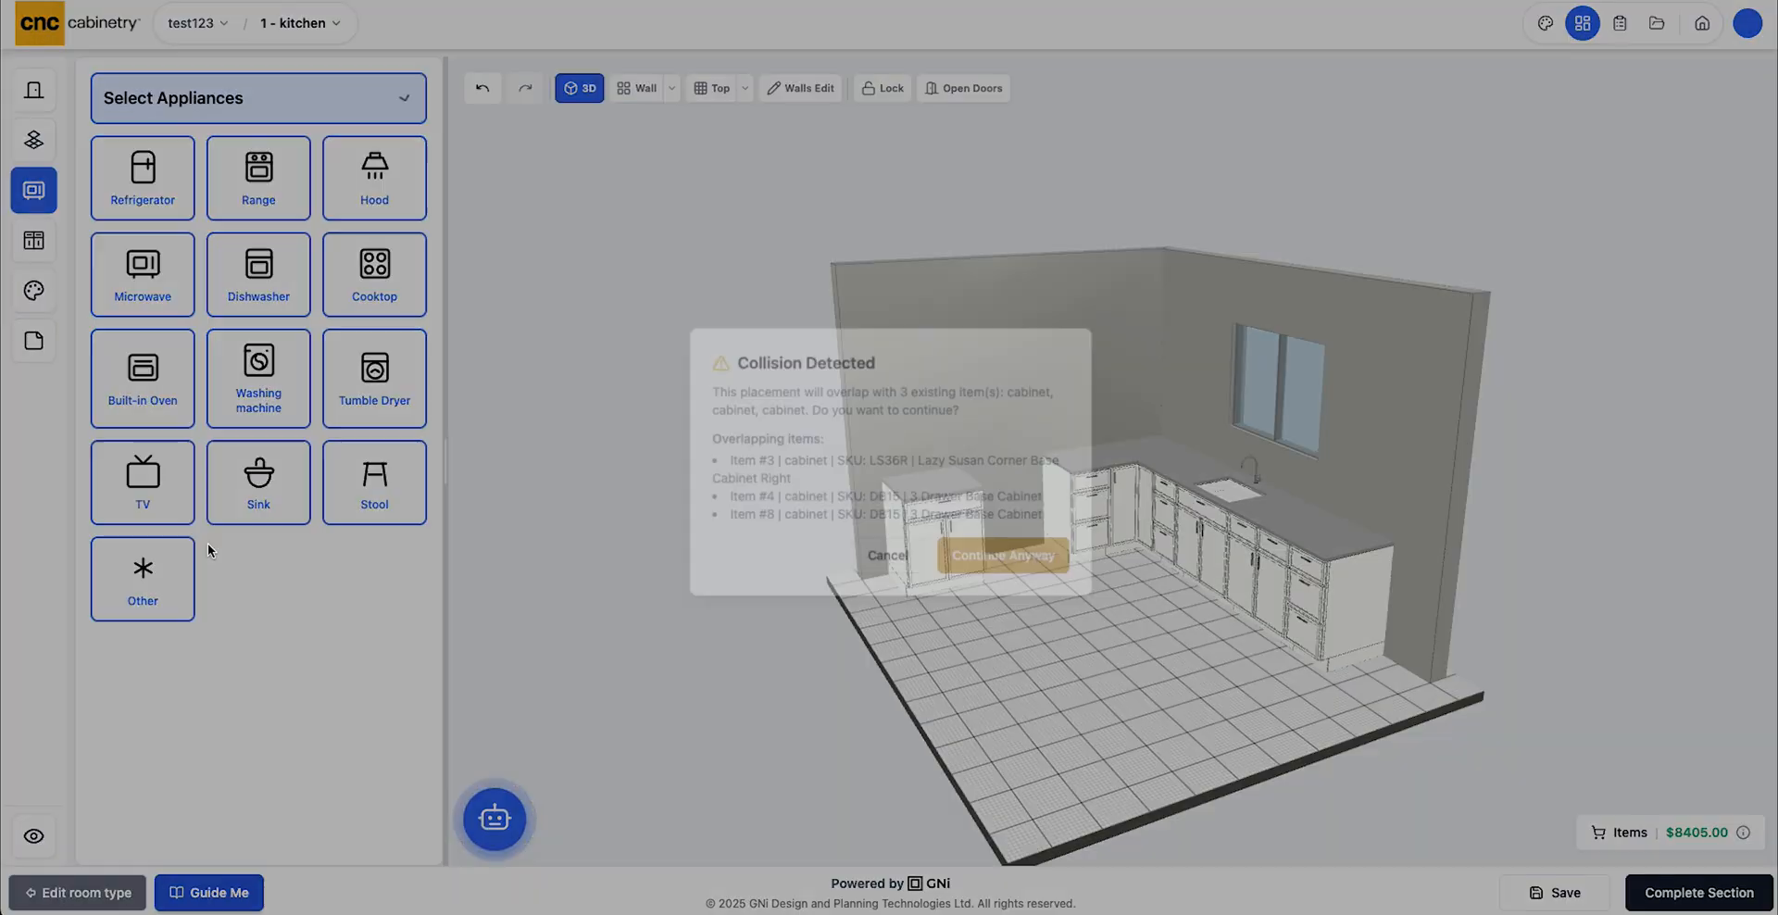
click(1011, 537)
drag(1150, 525, 1004, 687)
Position the double-door base cabinet against the range and check the cabinet run up close
click(895, 549)
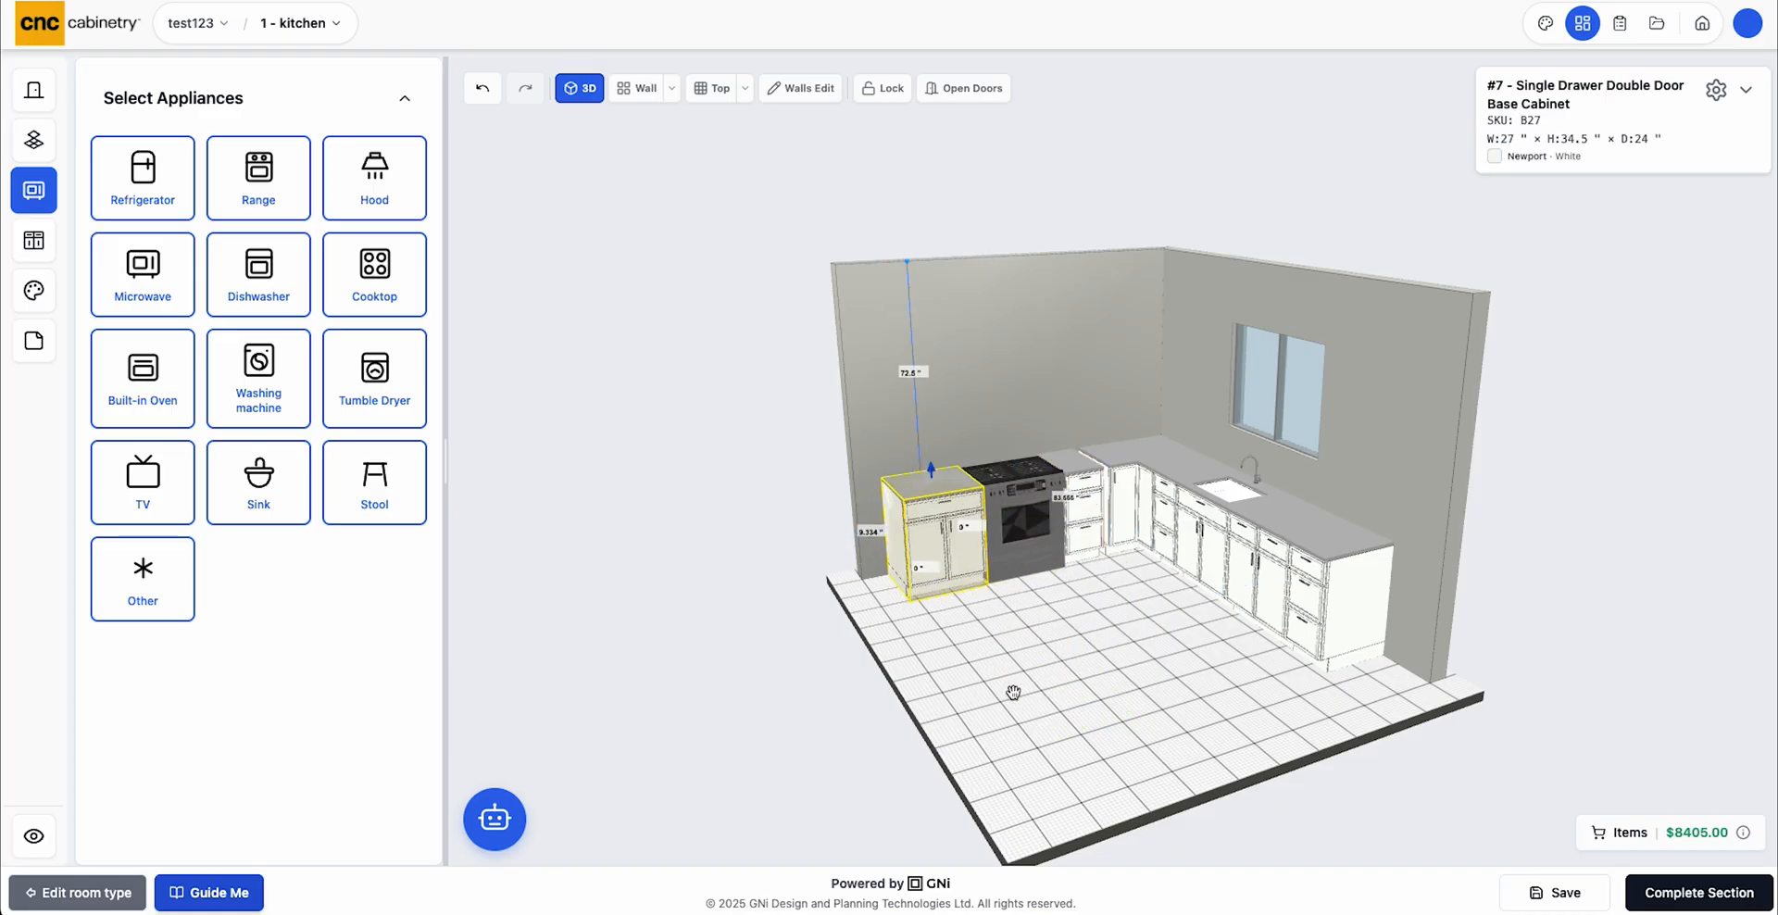
click(1009, 687)
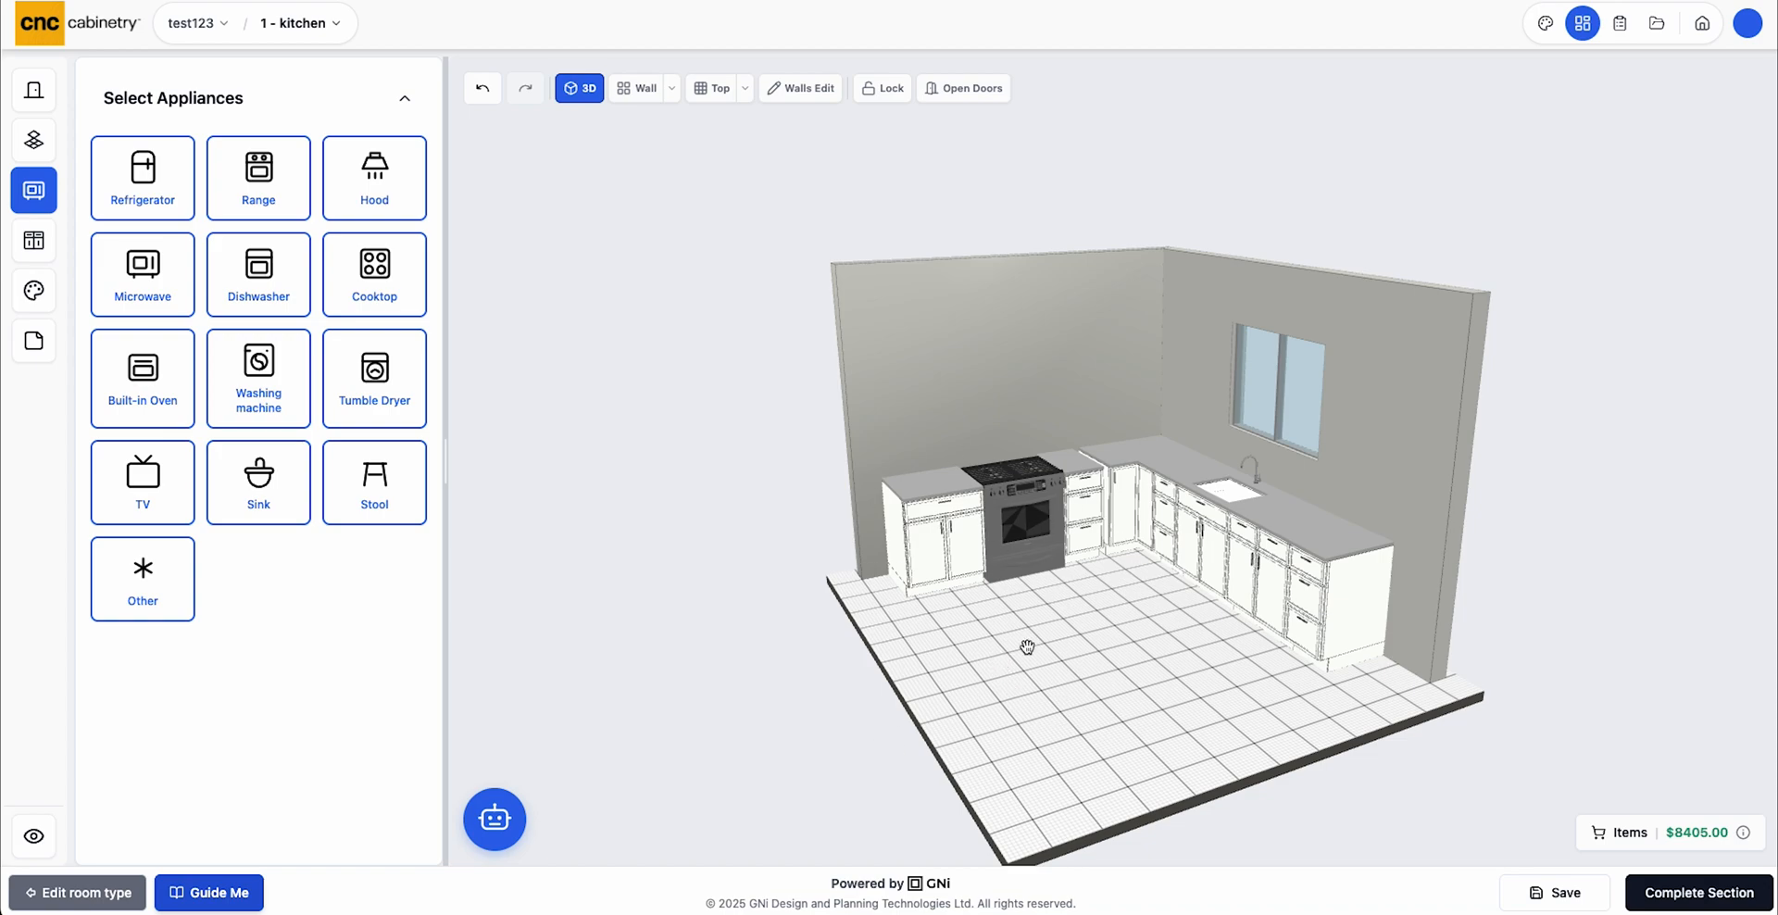
scroll(1151, 774, down, 3)
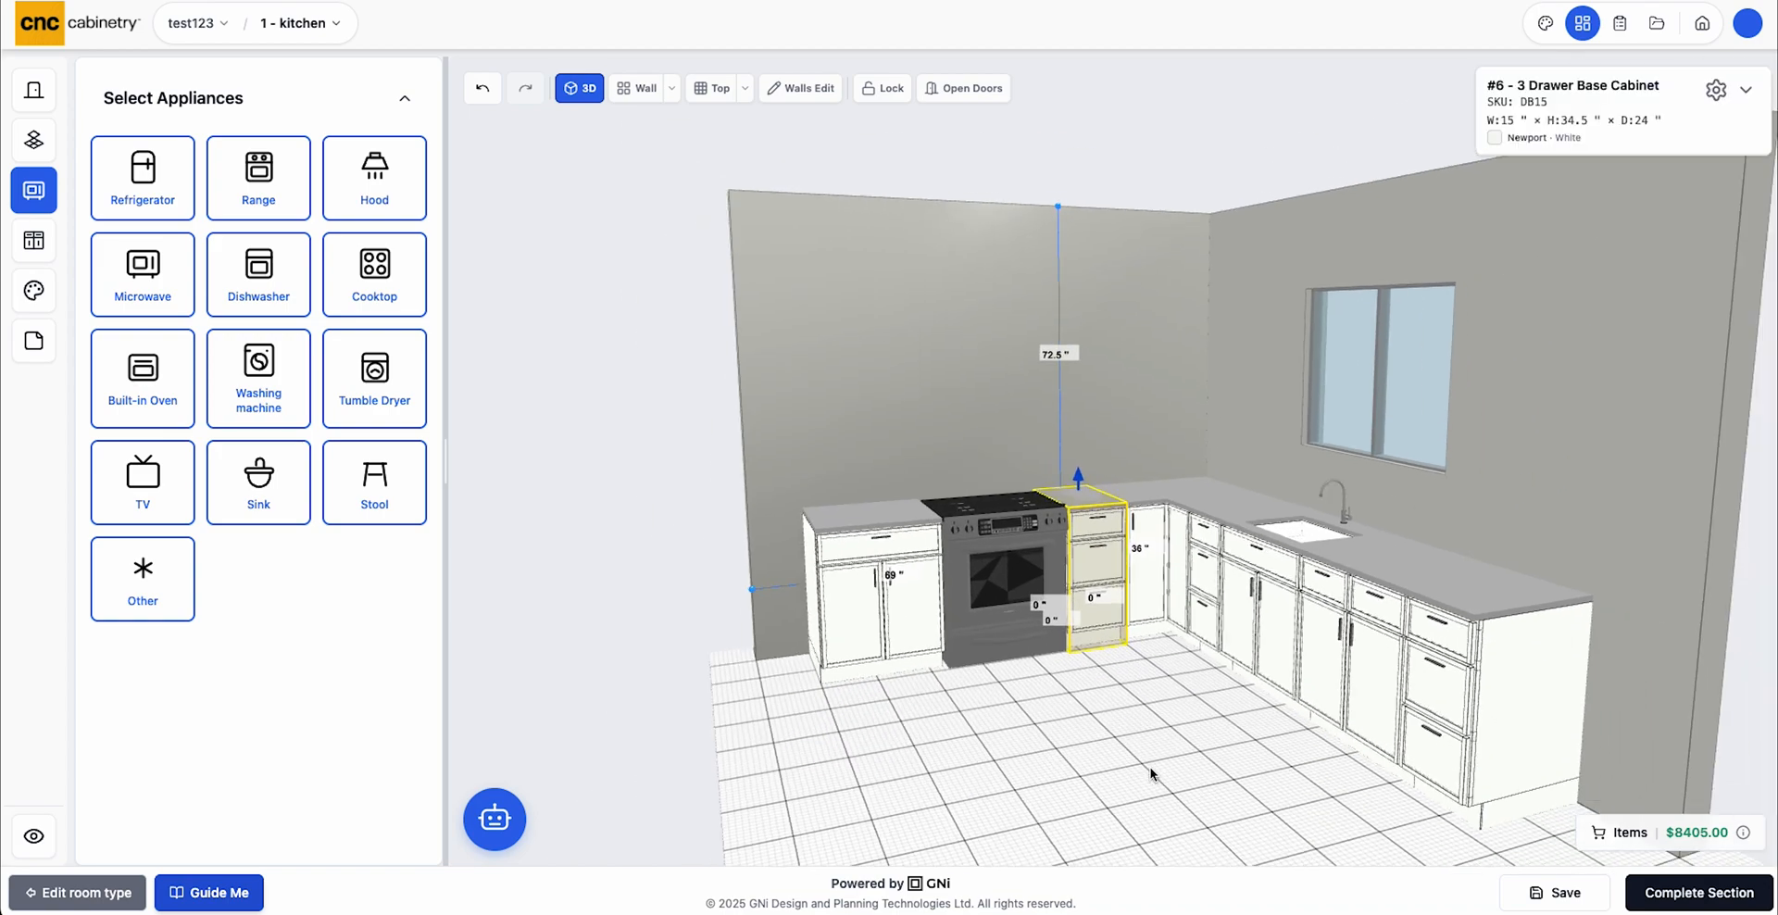
click(1151, 774)
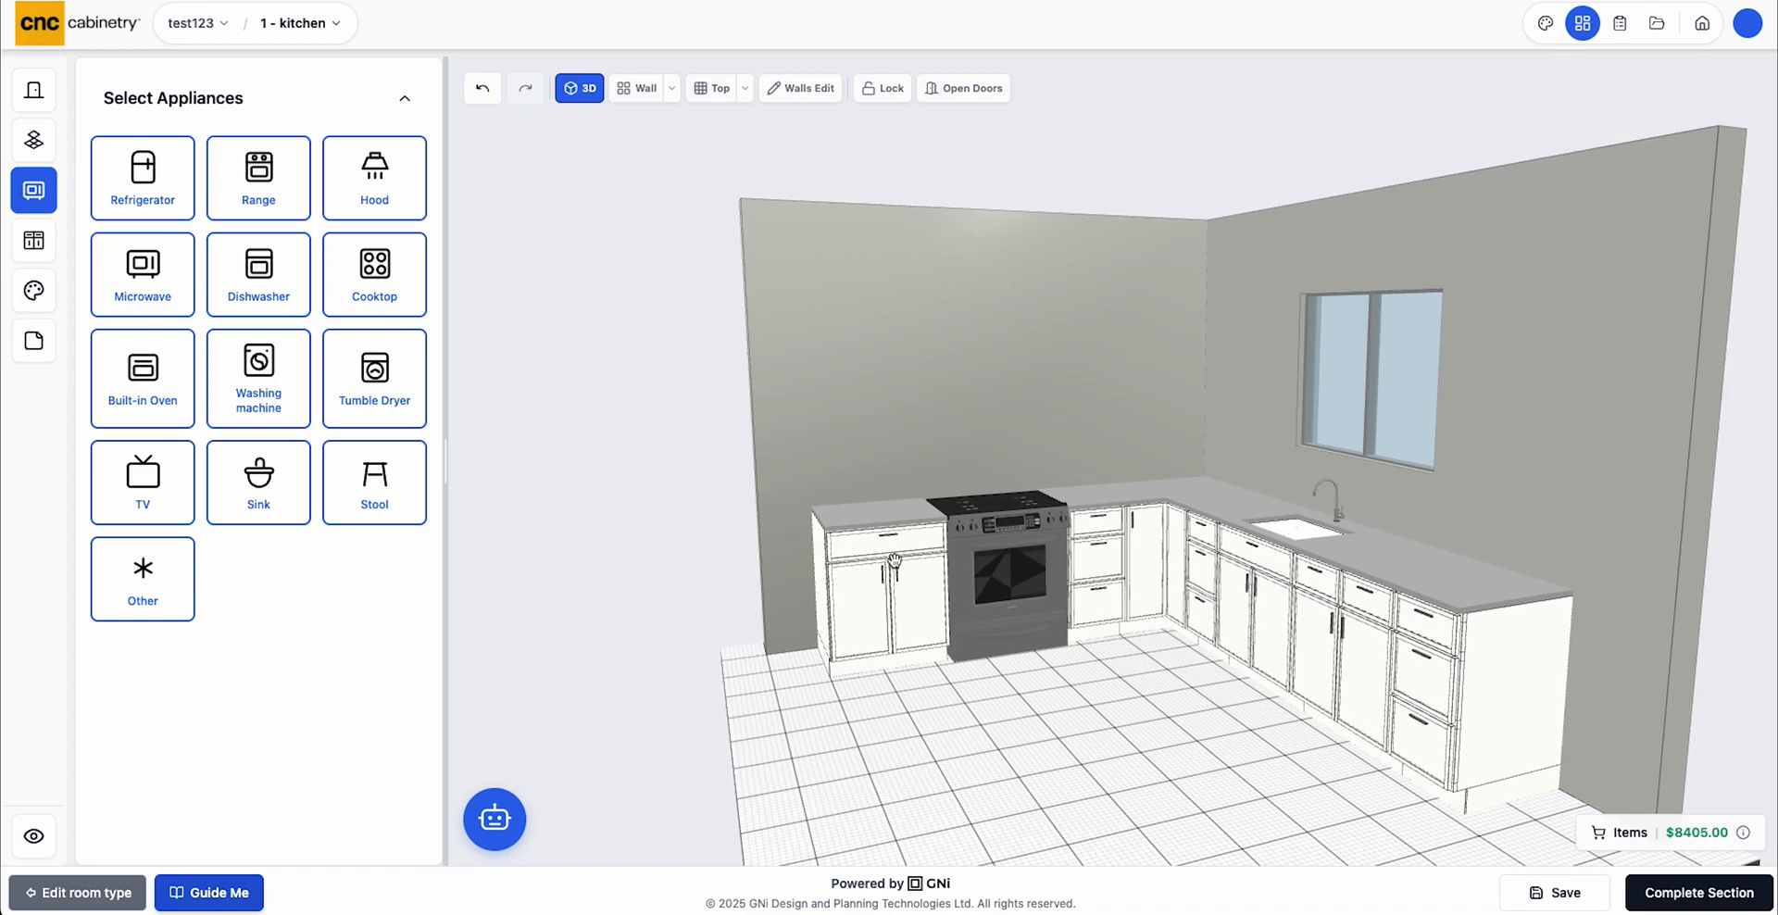
click(894, 559)
click(926, 756)
drag(923, 752, 1099, 738)
Add the 3 × 30 × 0.75 inch F330 filler to the left of the B27 base cabinet beside the range
click(833, 598)
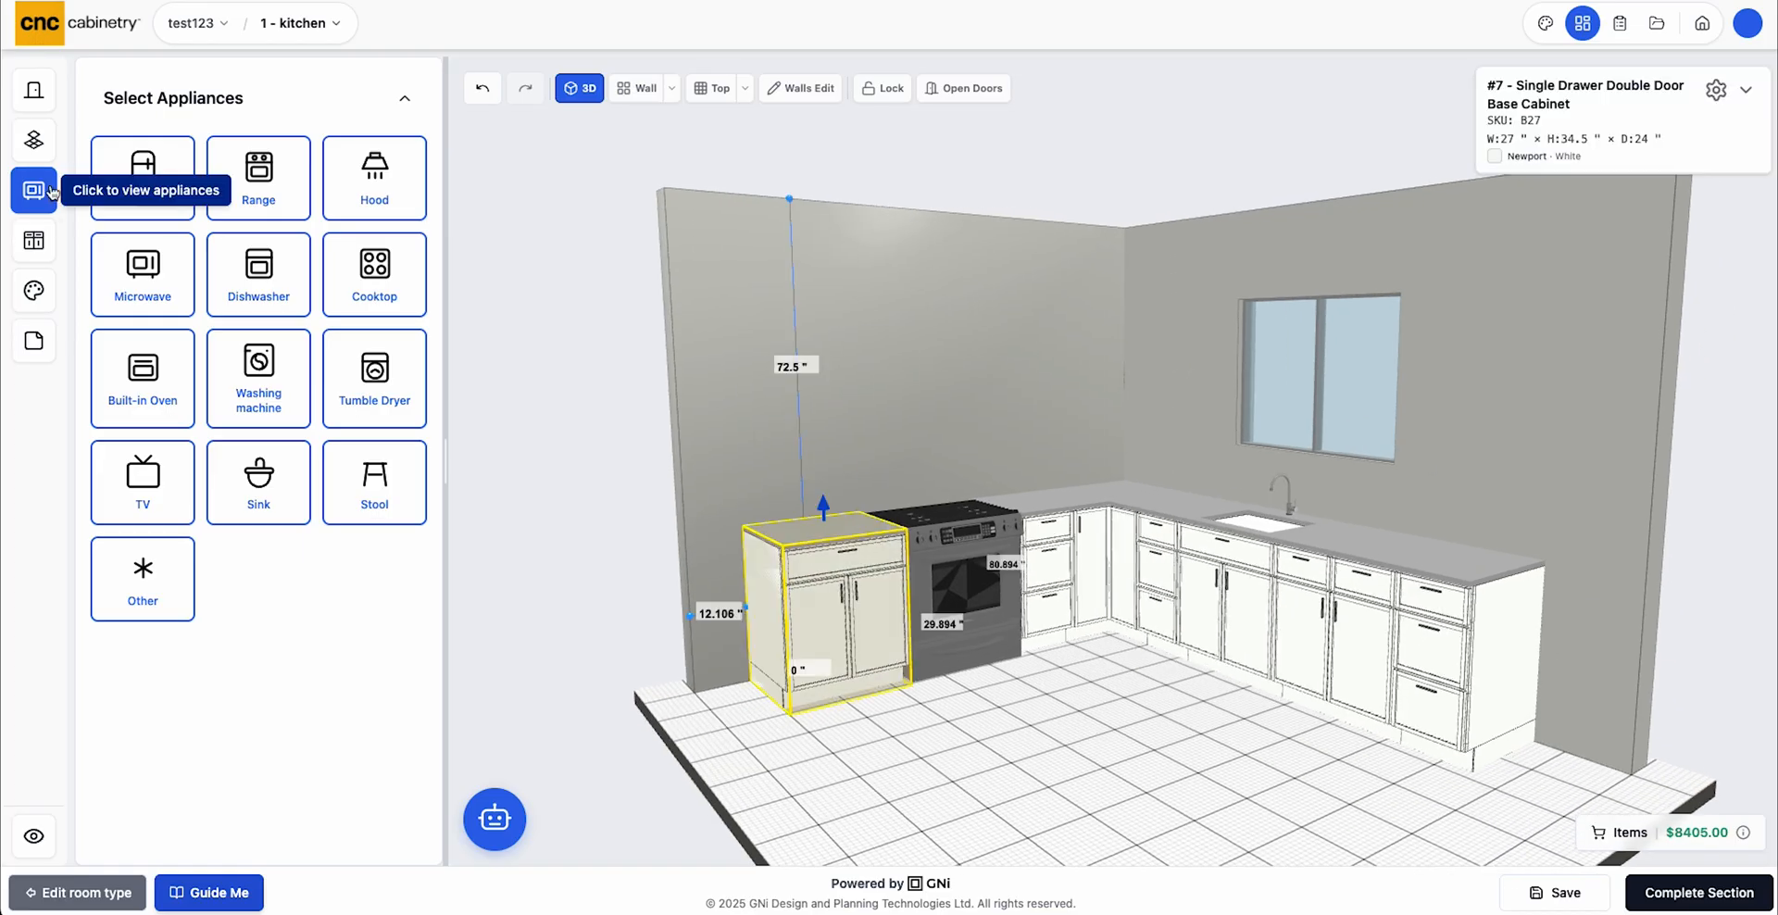
click(33, 240)
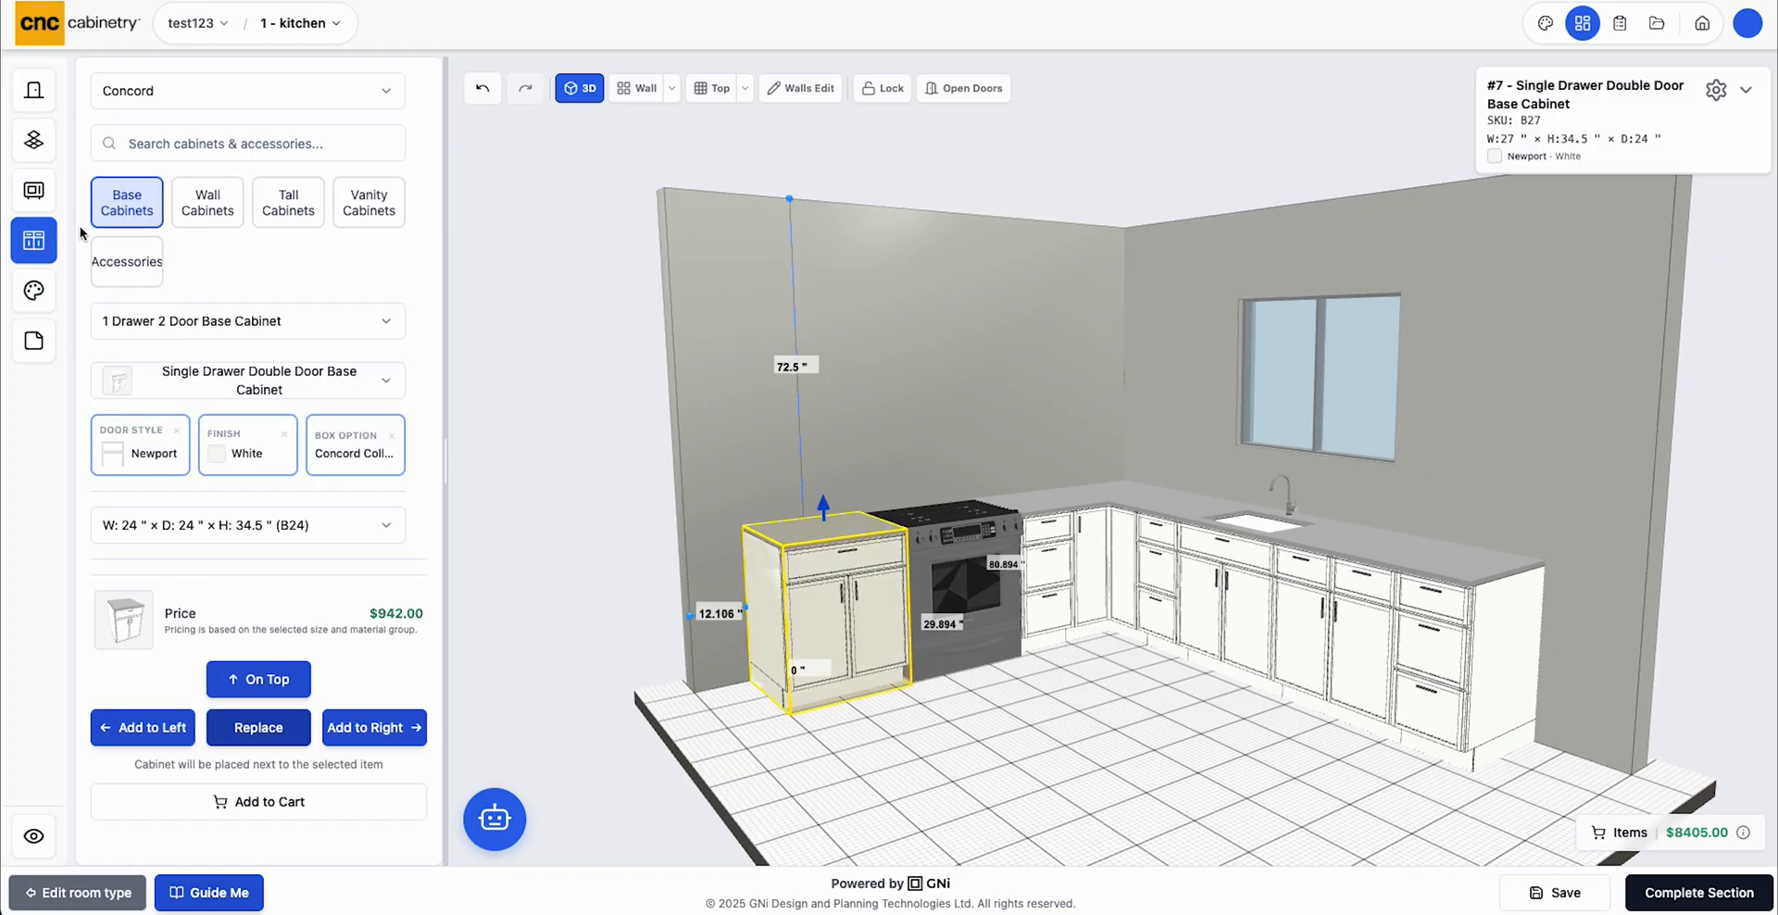
click(109, 266)
click(185, 487)
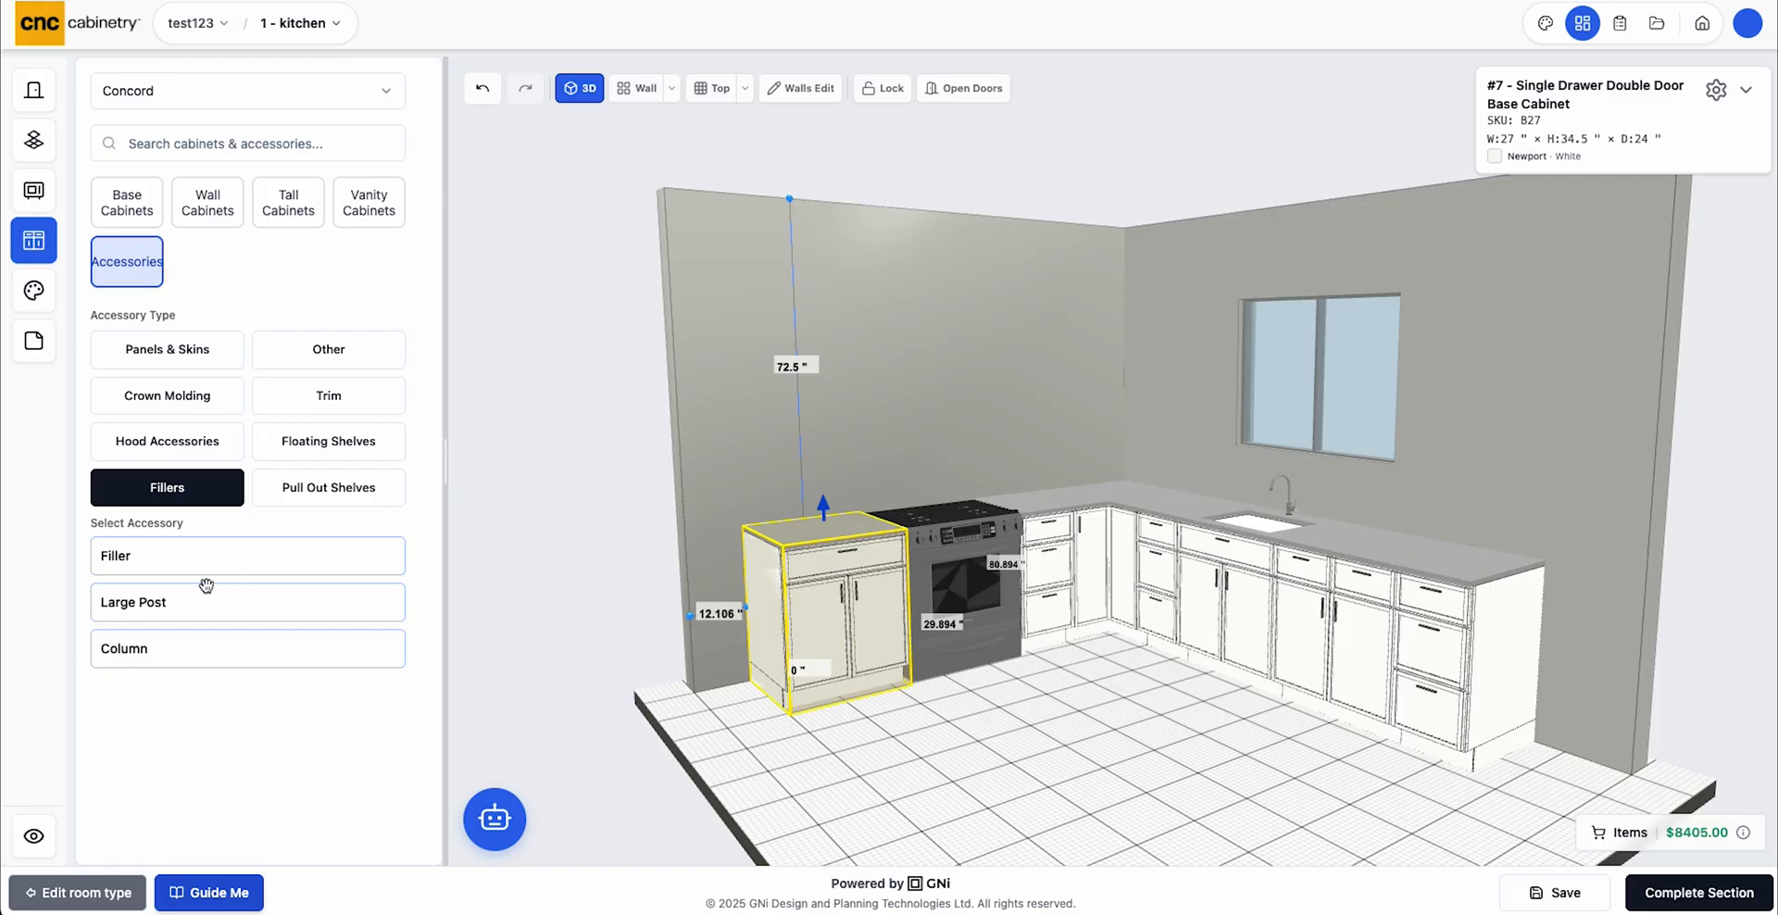
click(250, 558)
scroll(246, 699, down, 3)
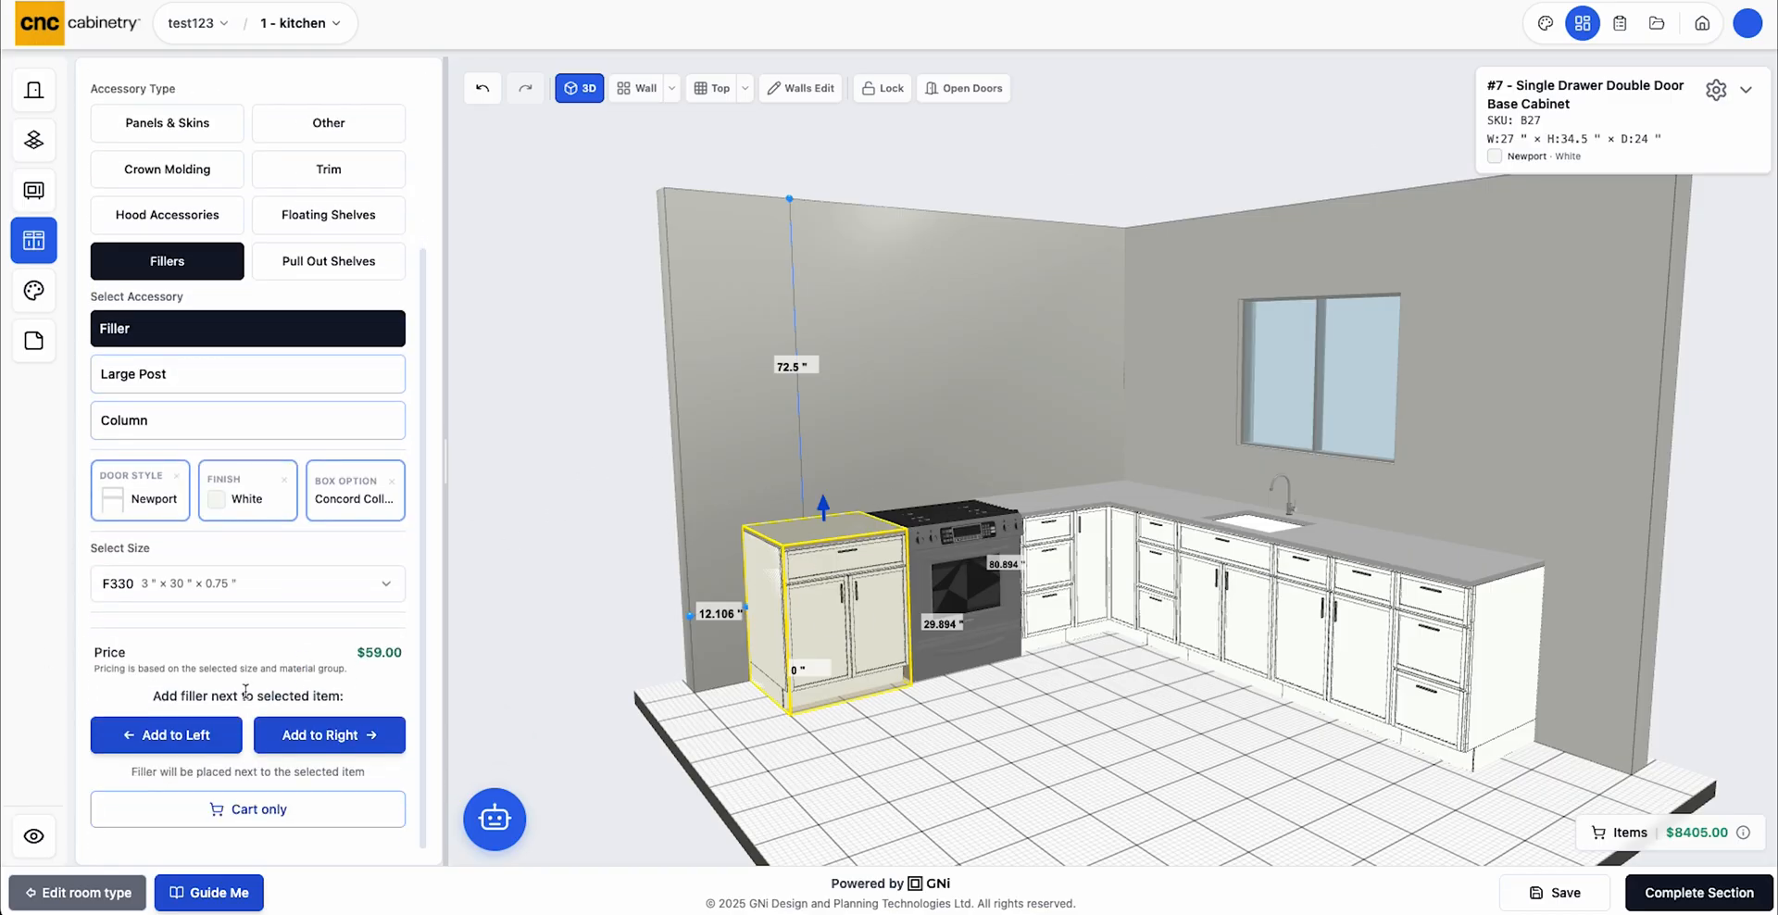
click(211, 731)
click(1040, 594)
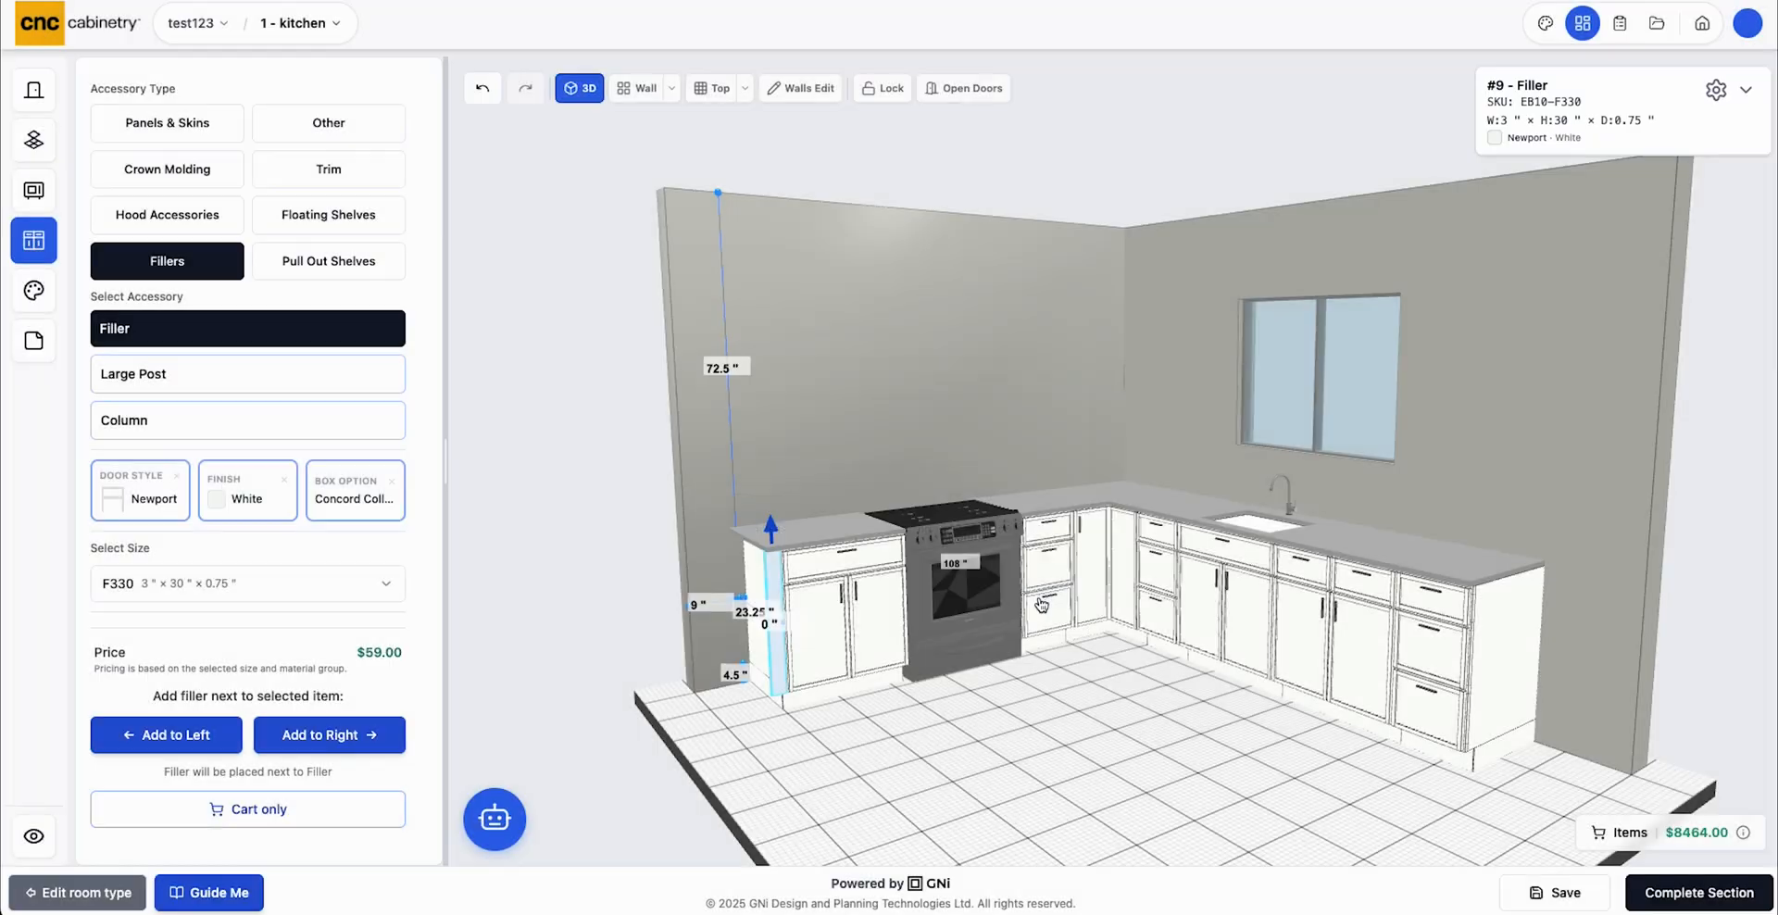
Inspect the new filler beside the B27 base cabinet from several angles and delete it
click(824, 772)
drag(1423, 668, 1433, 680)
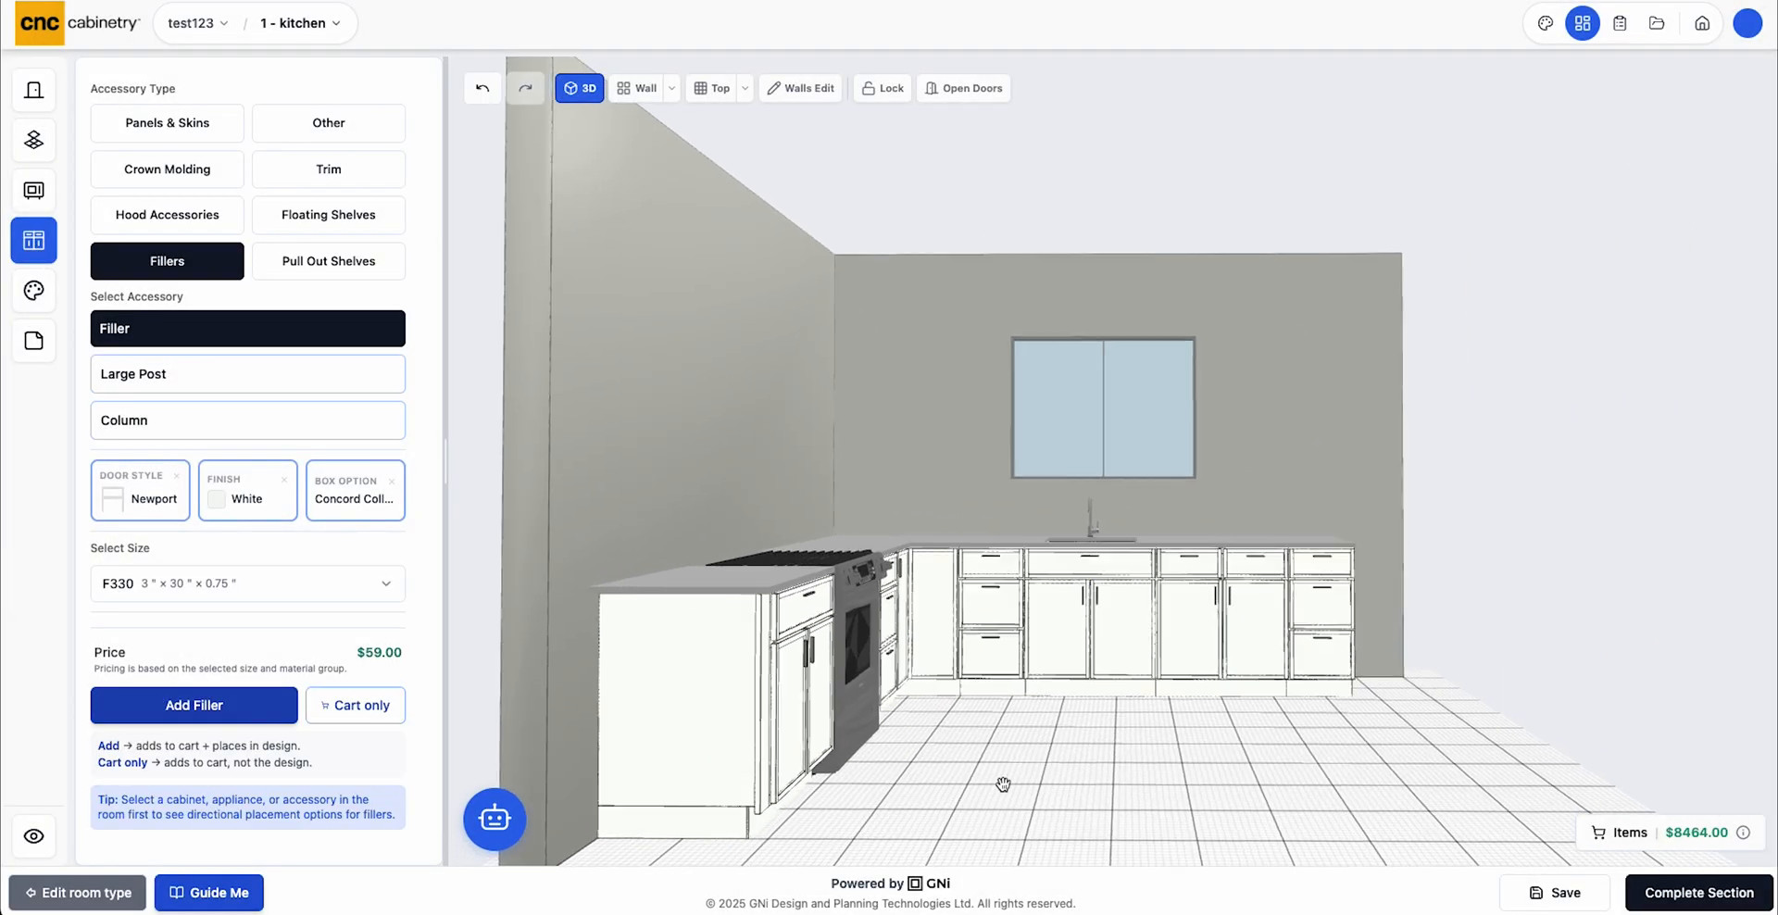
drag(1000, 780, 1073, 763)
click(952, 710)
drag(952, 709, 1163, 778)
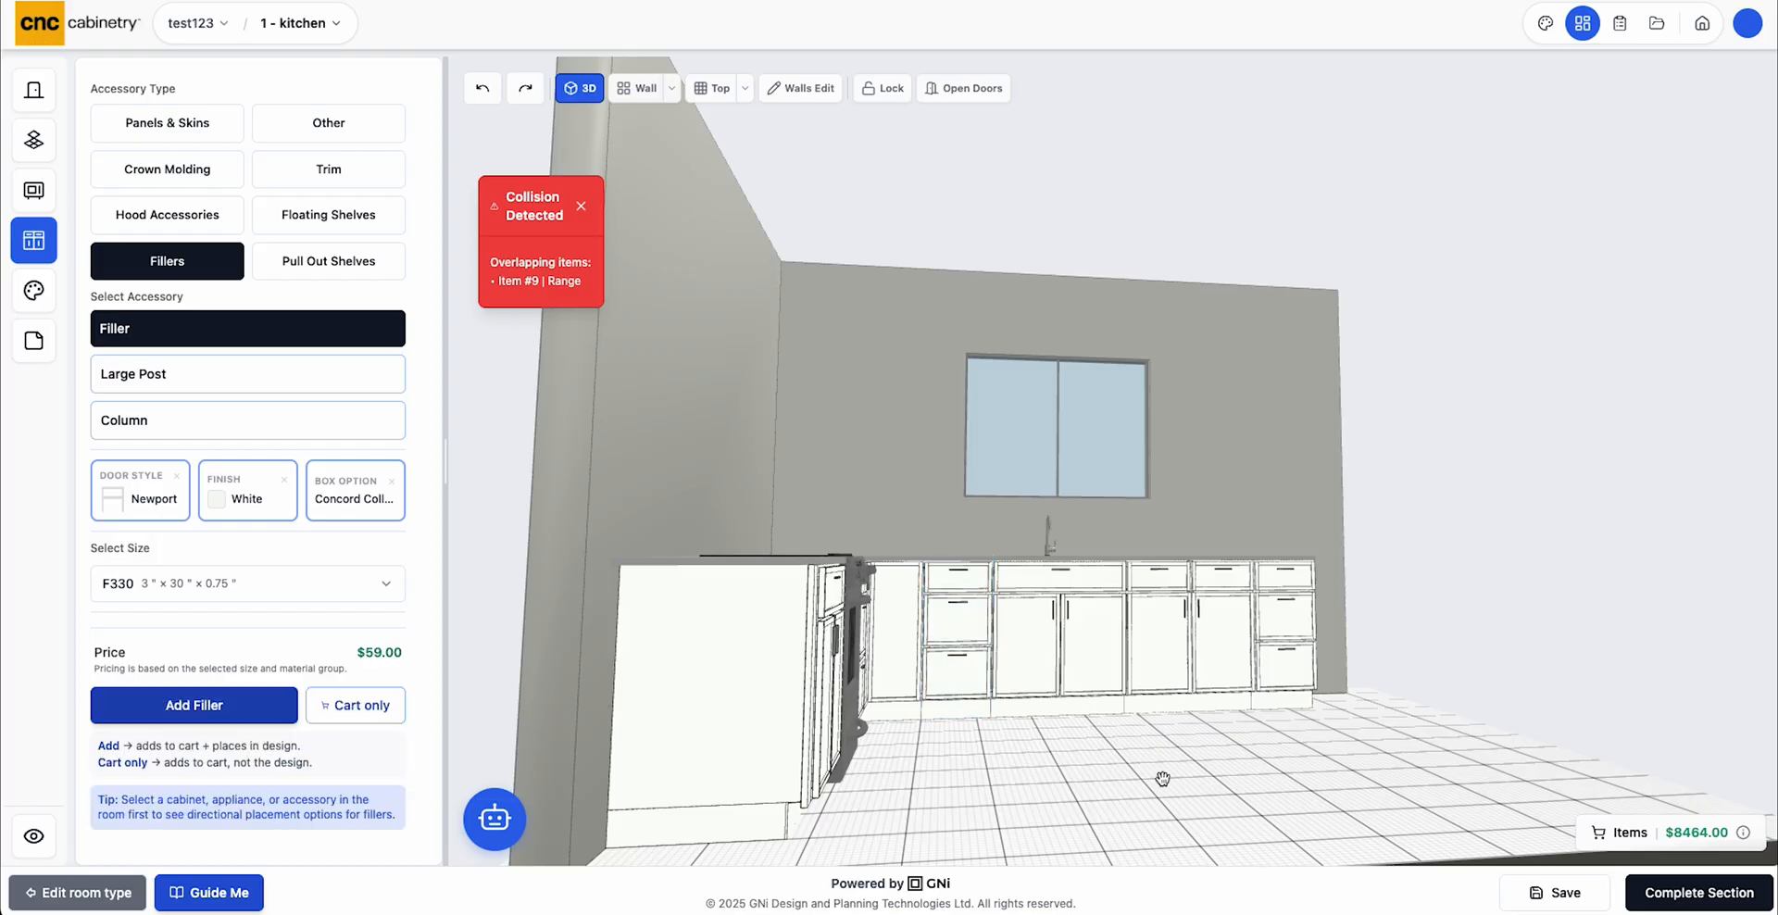
drag(921, 829, 1124, 764)
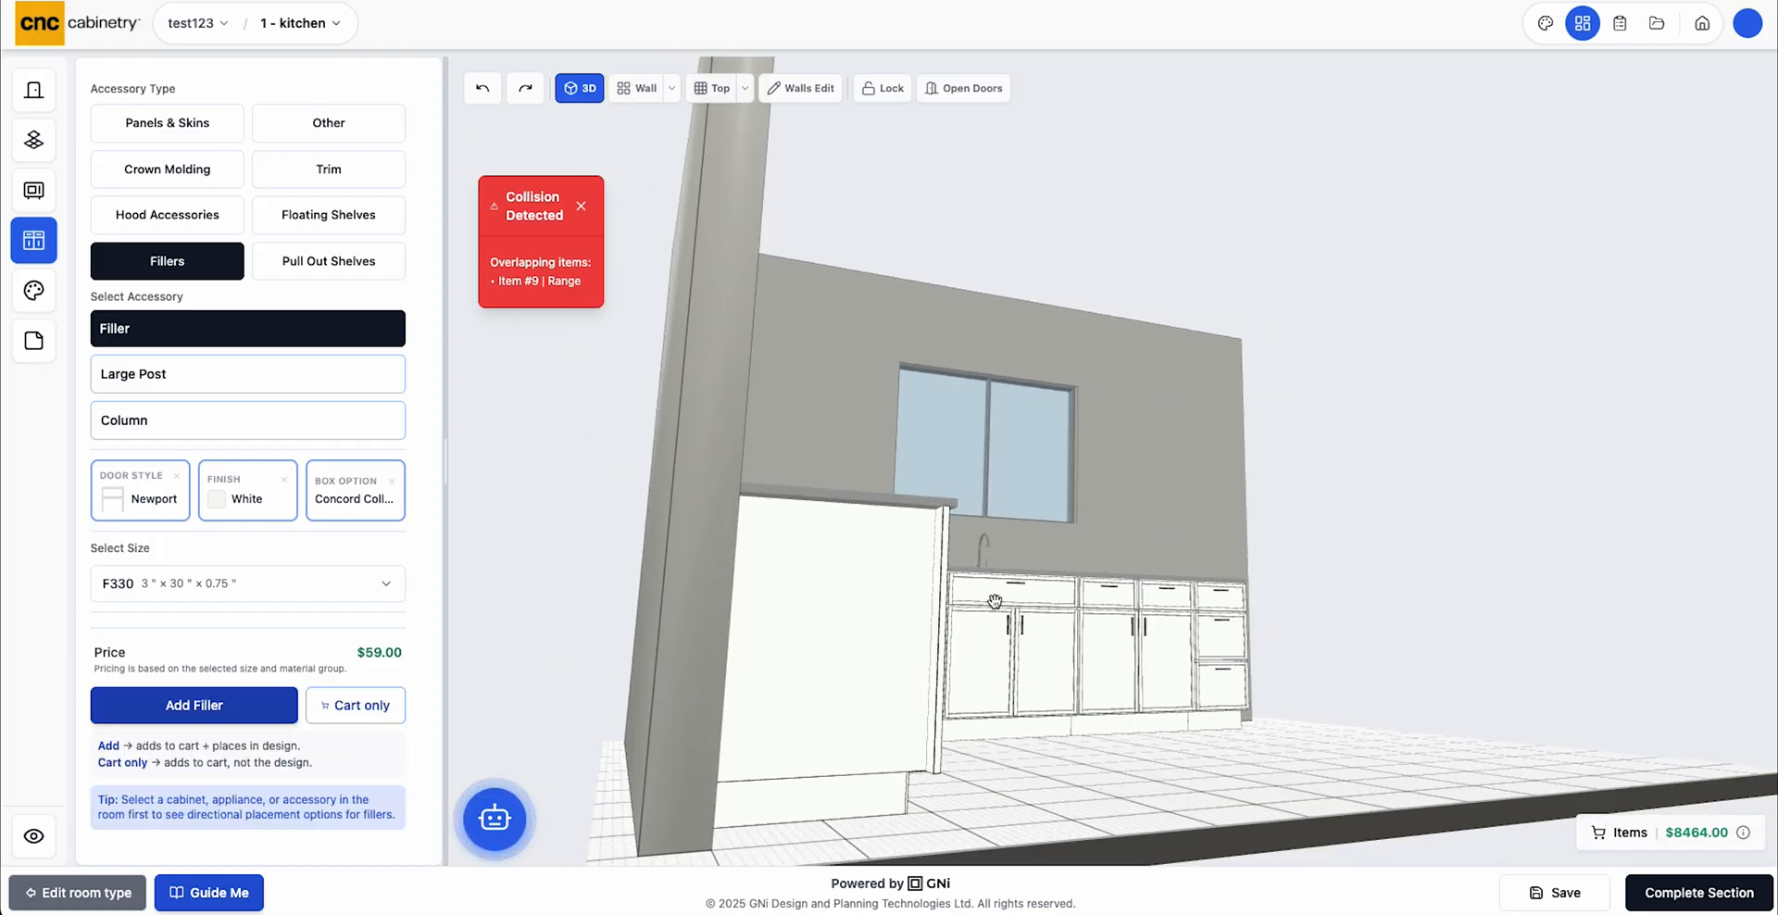
drag(1106, 834, 873, 793)
click(839, 634)
drag(1109, 793, 733, 788)
click(721, 679)
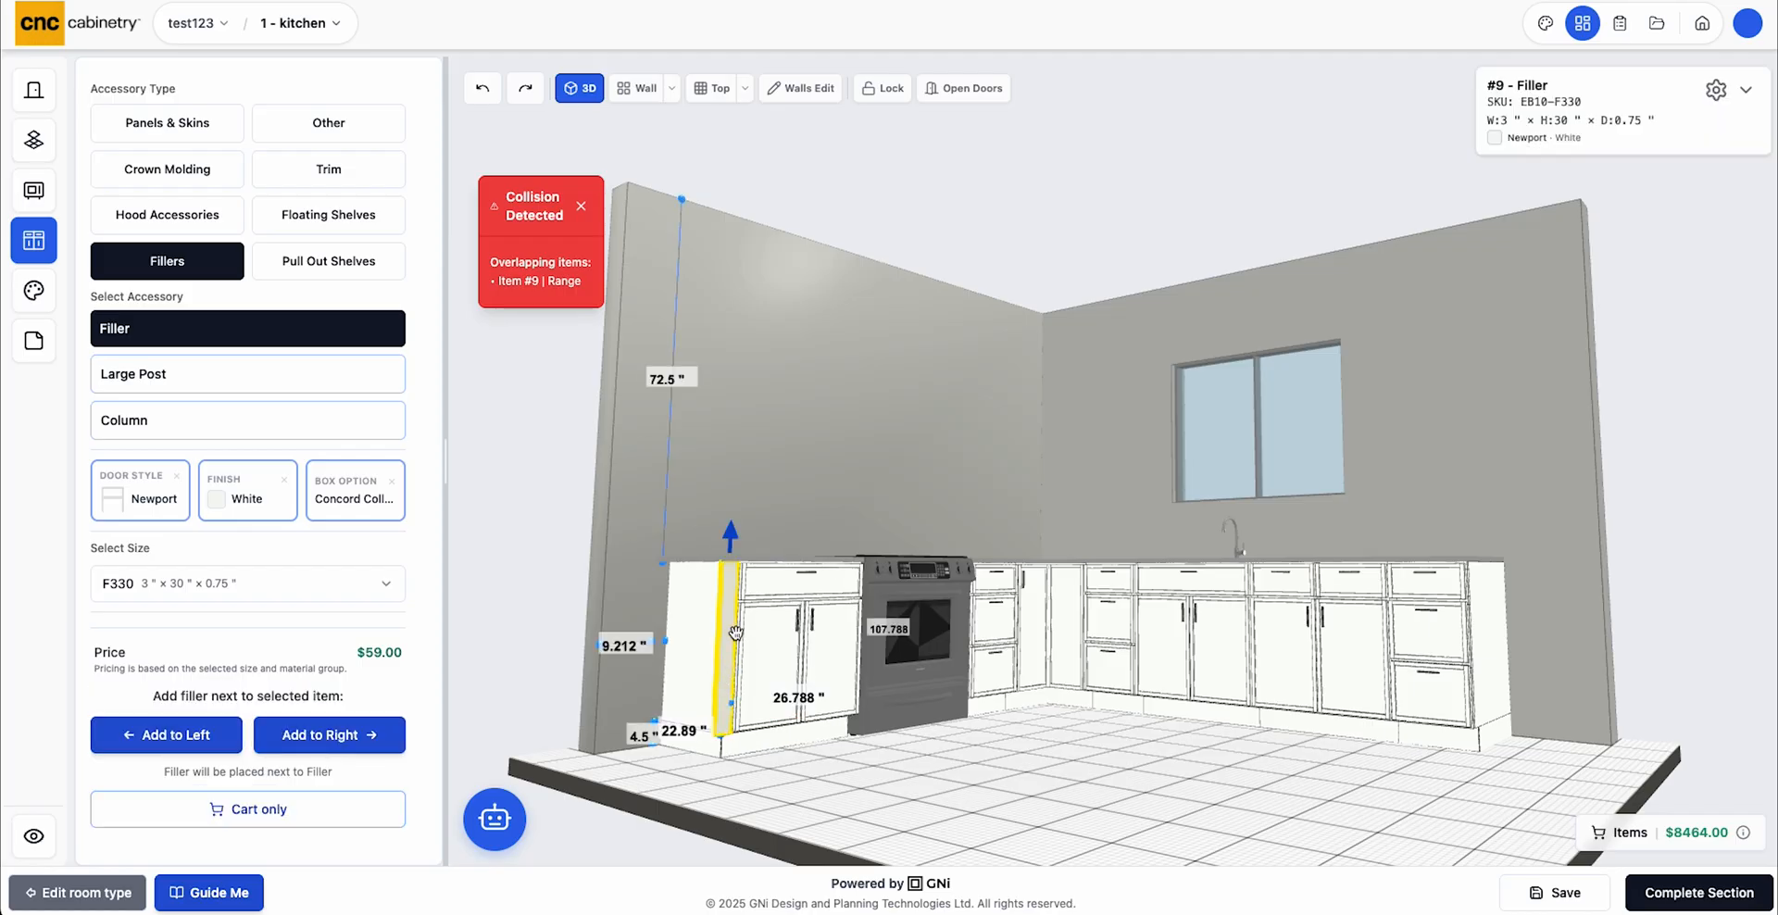
key(Delete)
Search for 3036, add the 30-inch-wide, 36-inch-high double-door wall cabinet, and position it over the B30 base cabinet beside the range in top view
drag(1231, 786, 1114, 736)
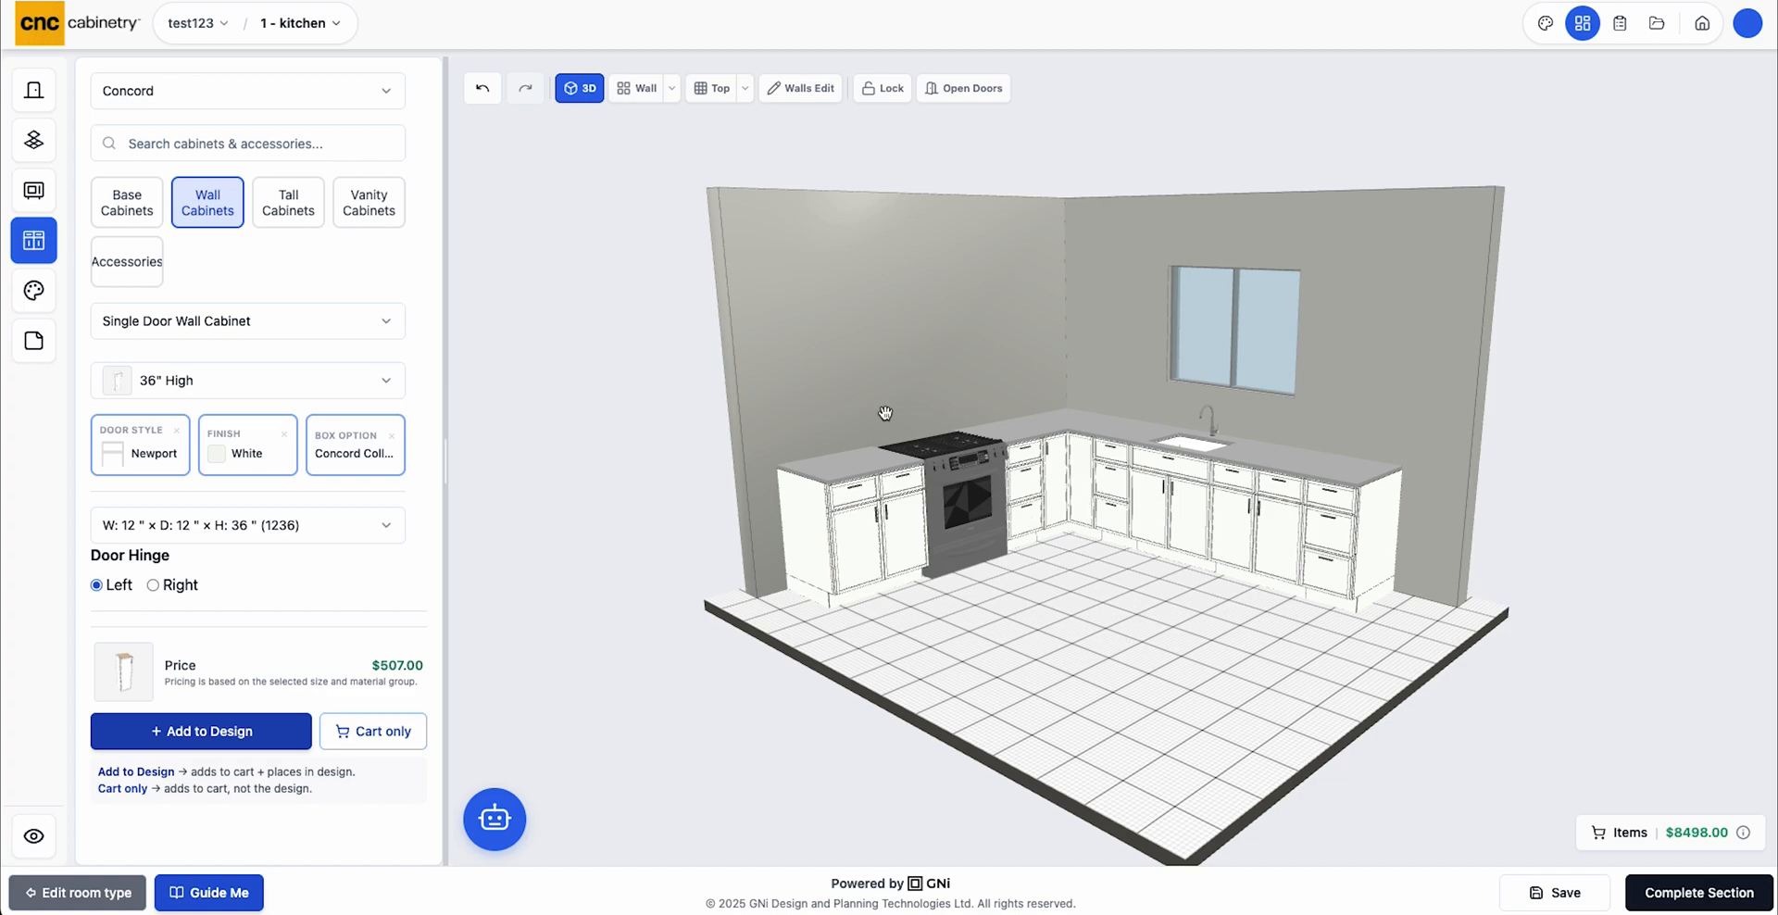
click(712, 90)
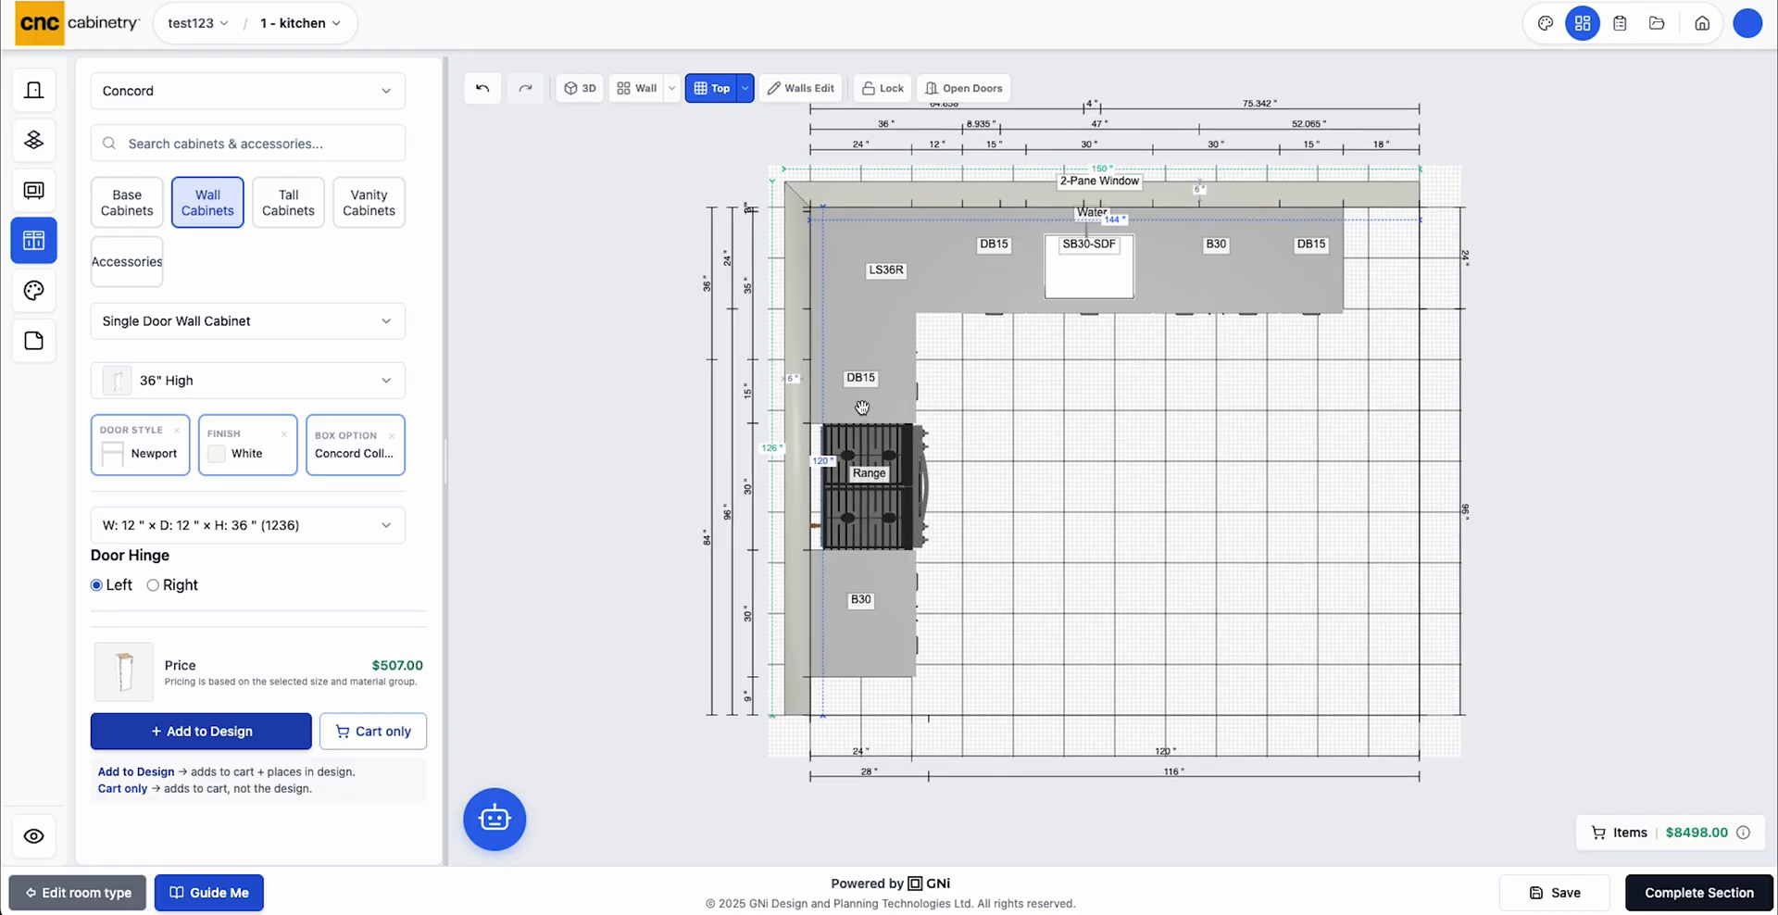
click(157, 144)
text(3036)
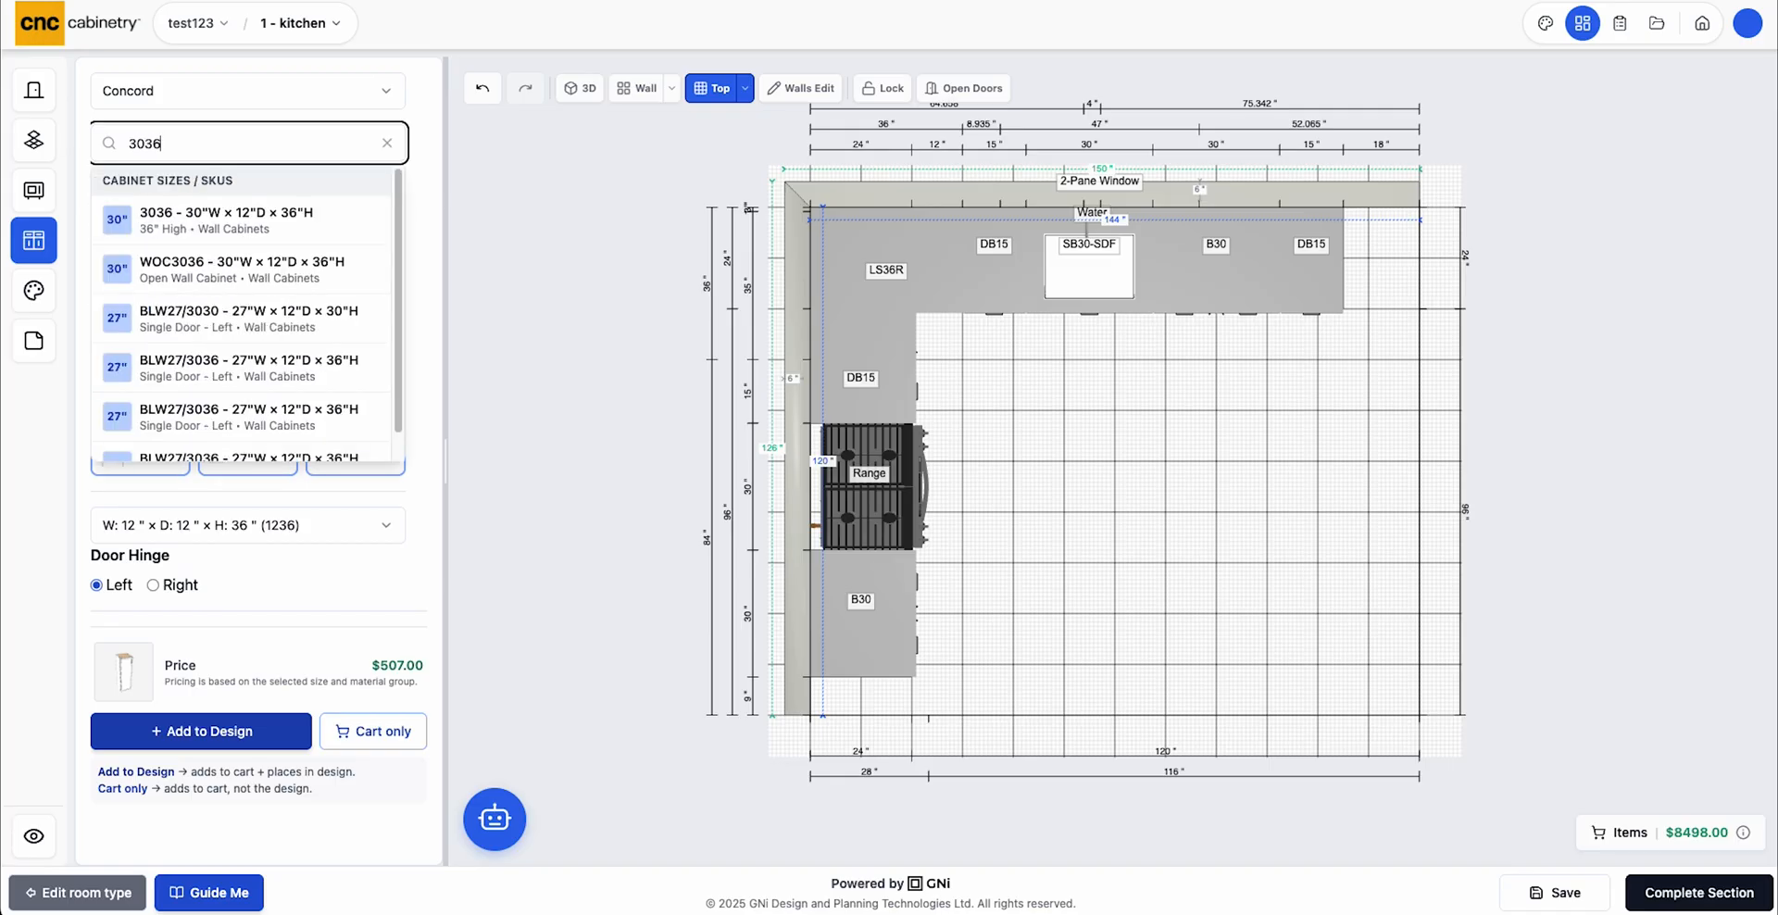
click(208, 224)
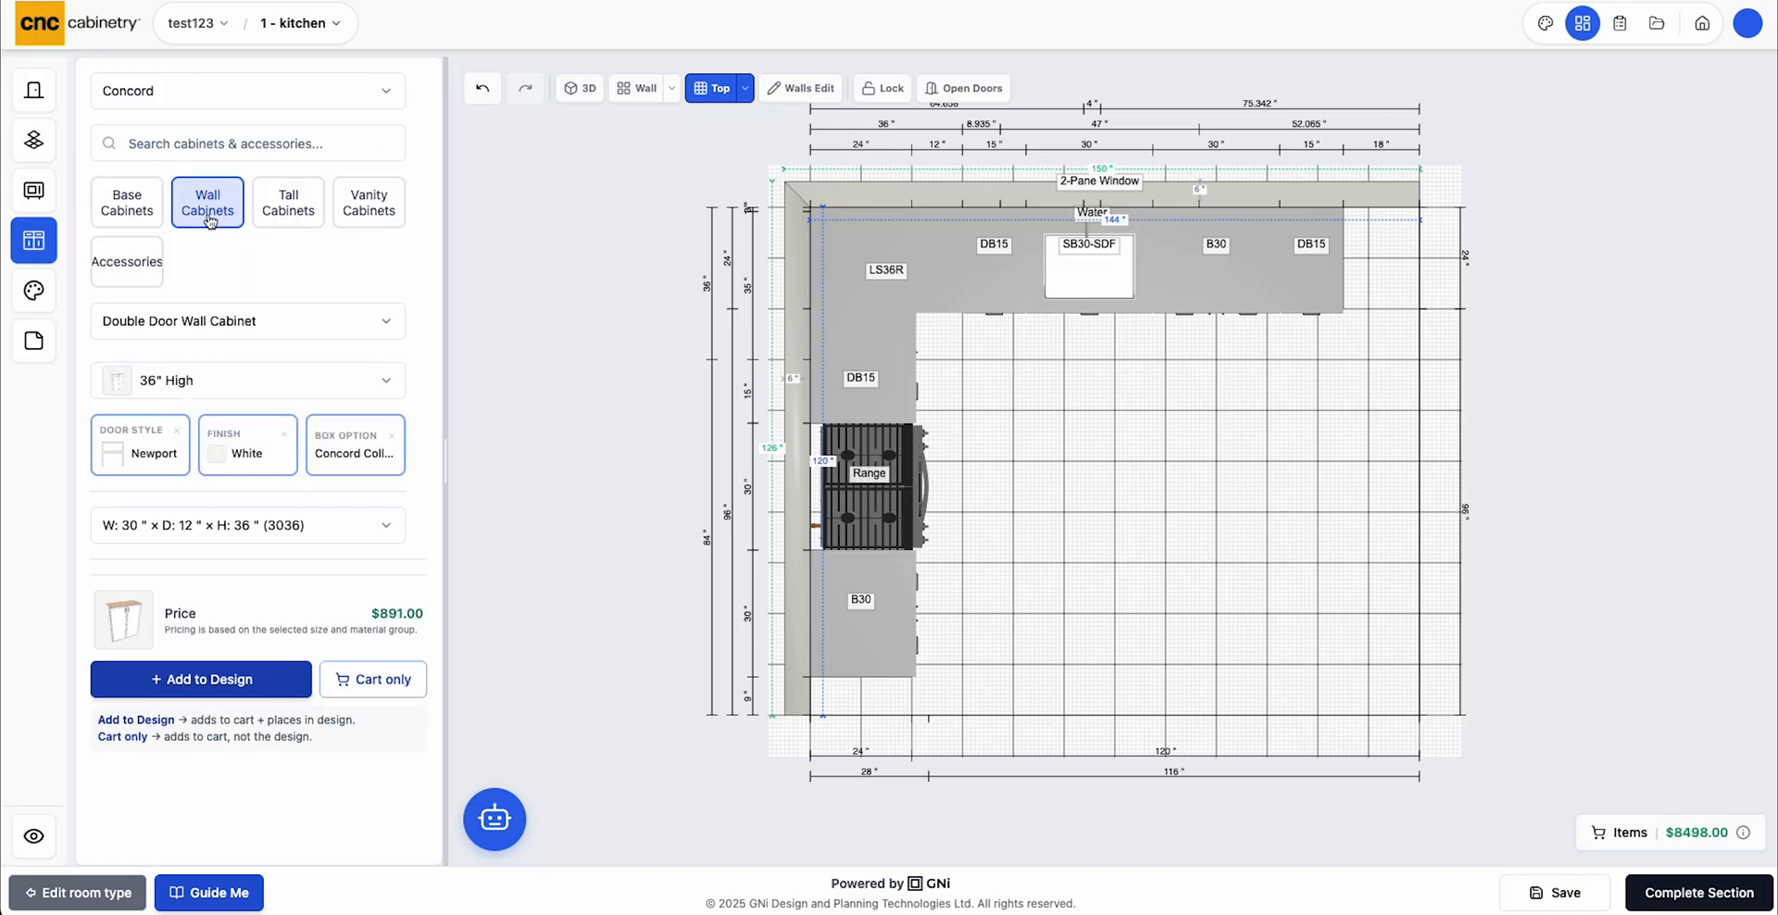
click(238, 679)
drag(971, 370, 870, 606)
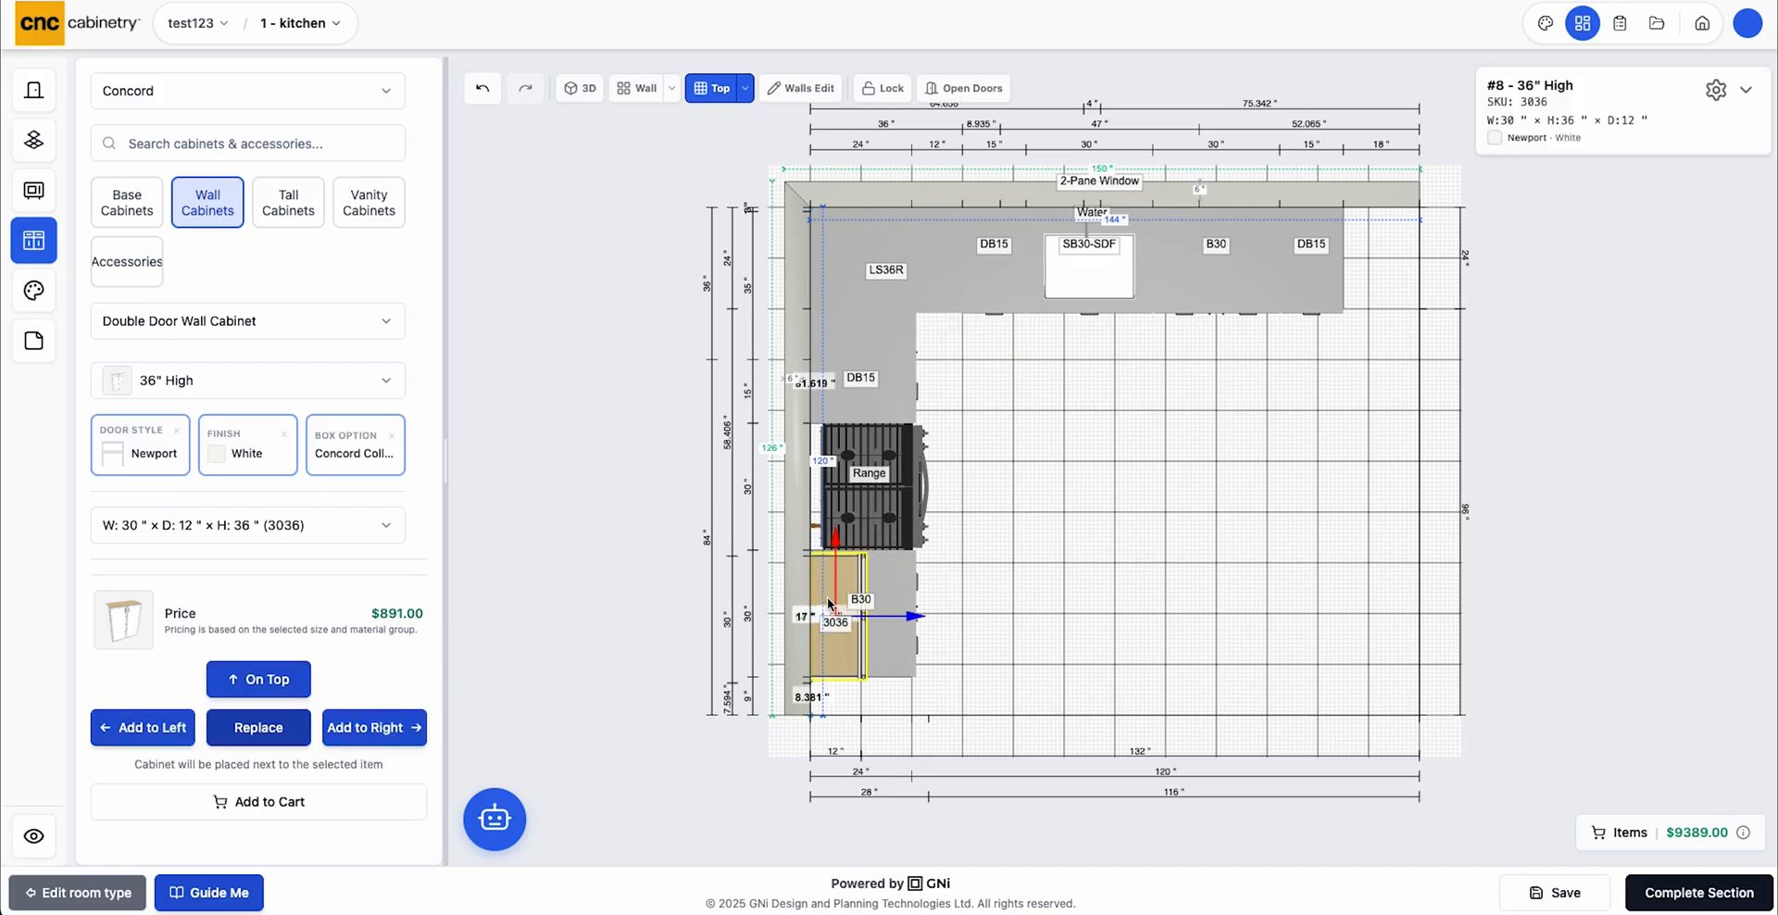
Search for 1536, add the 15-inch-wide, 36-inch-high single-door wall cabinet, and position it over the DB15 cabinet between the corner and range
click(878, 271)
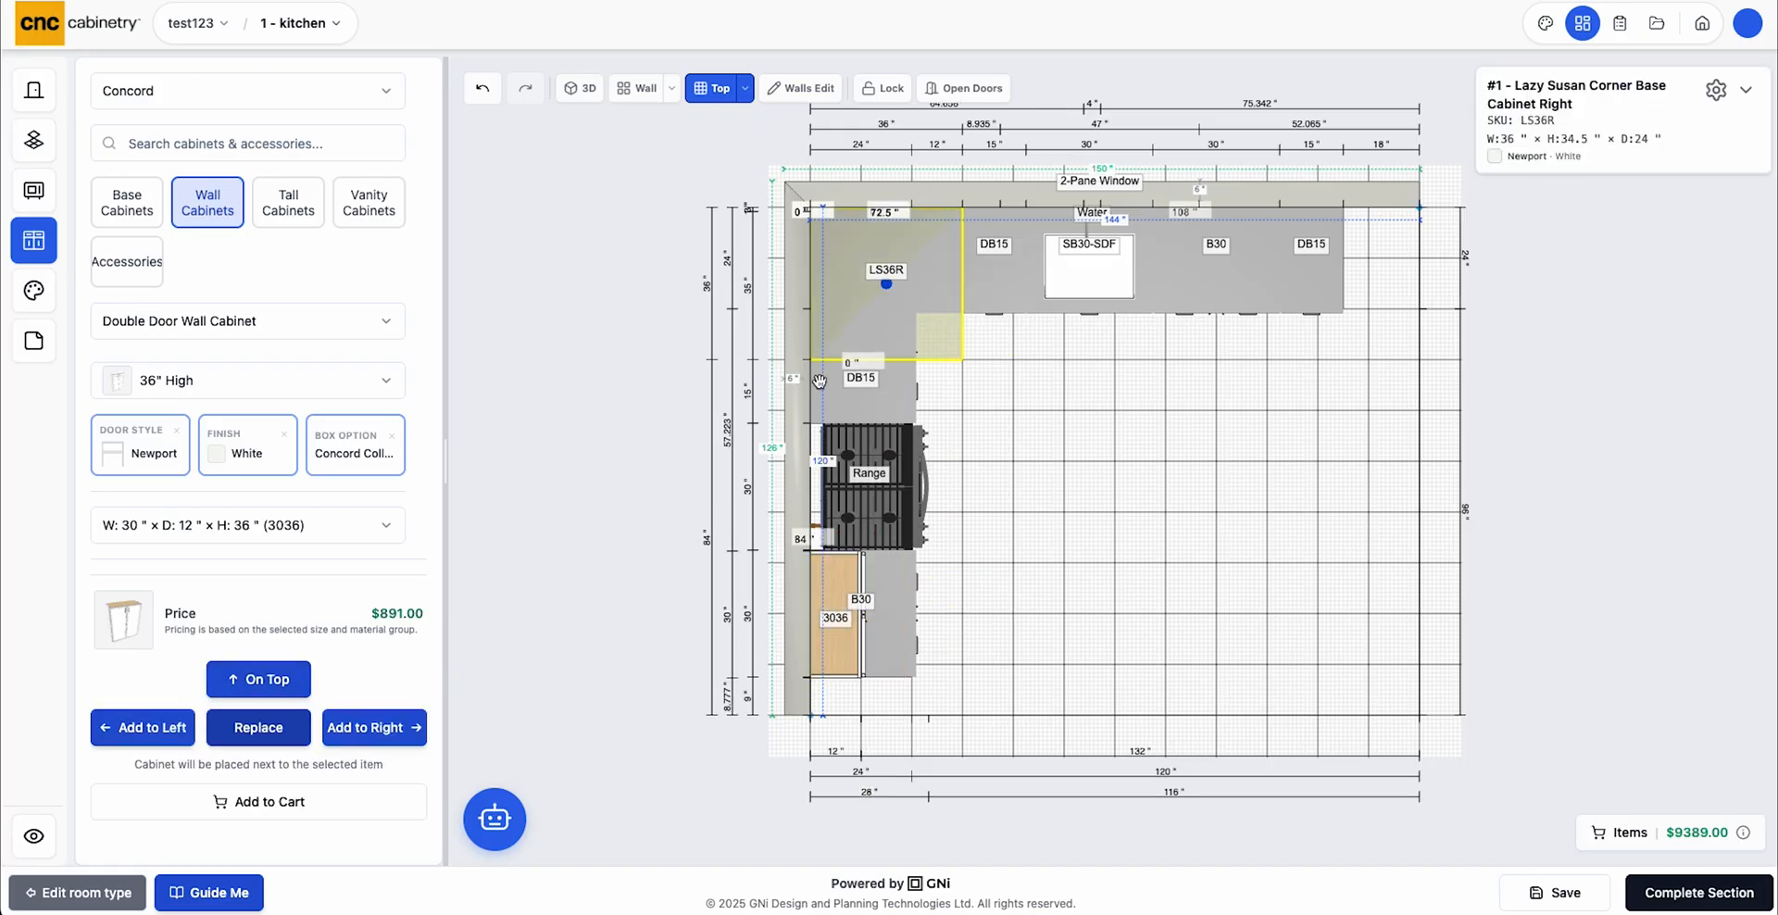
click(268, 130)
text(1536)
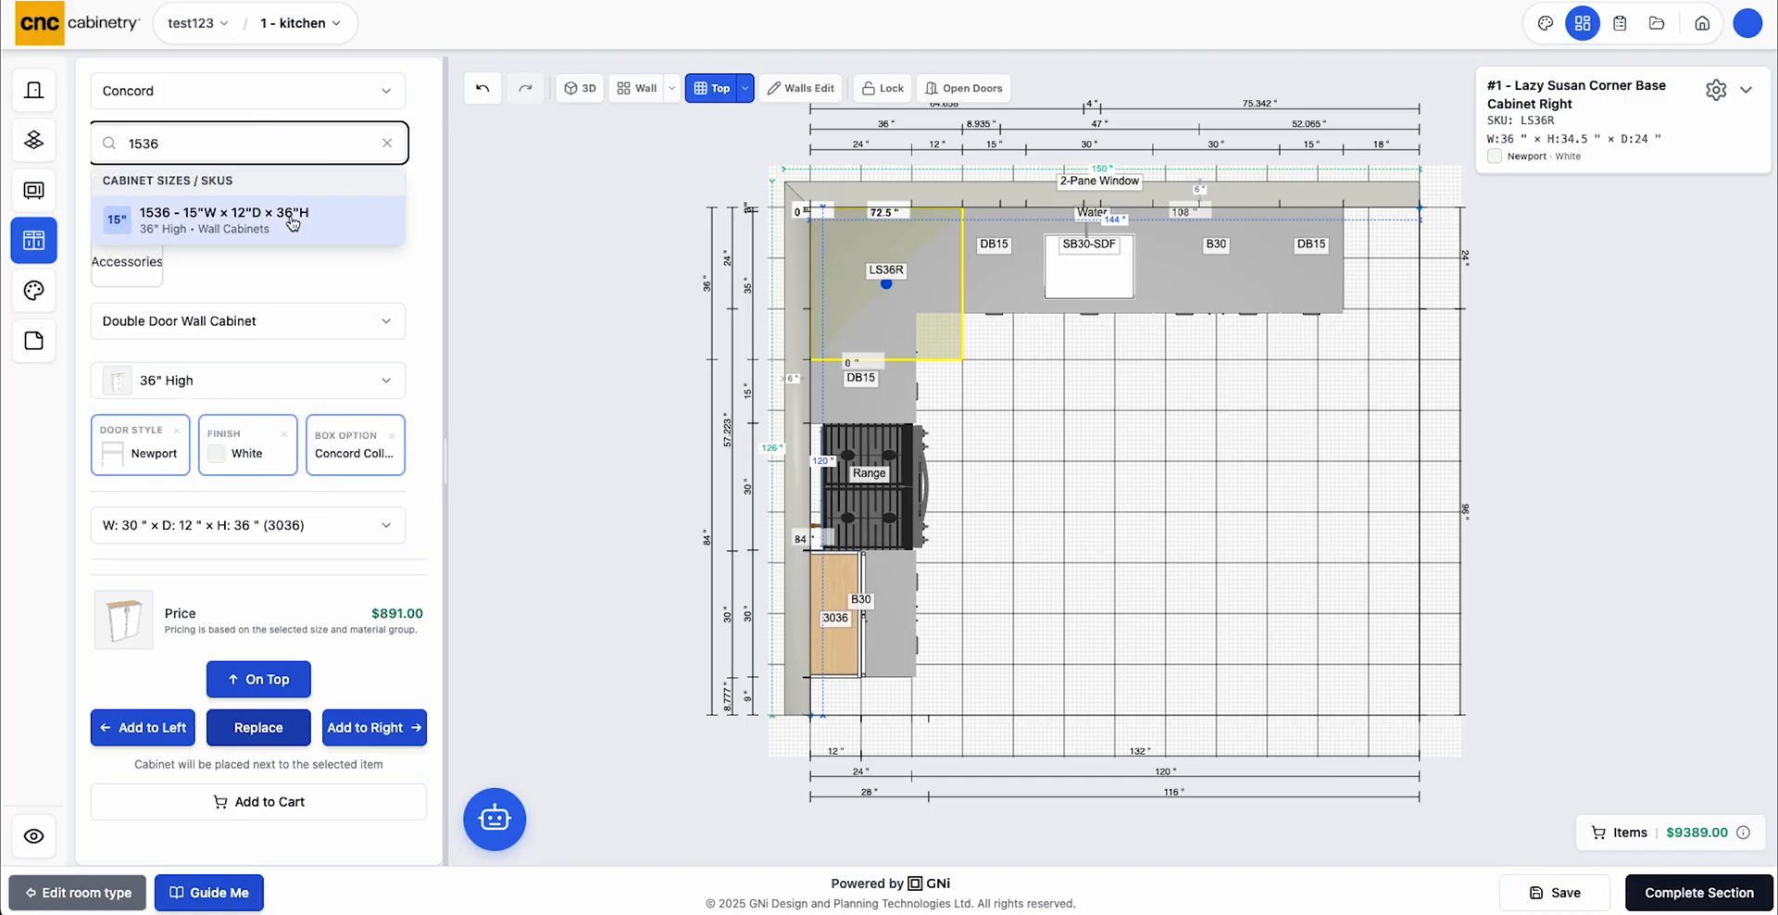
click(293, 222)
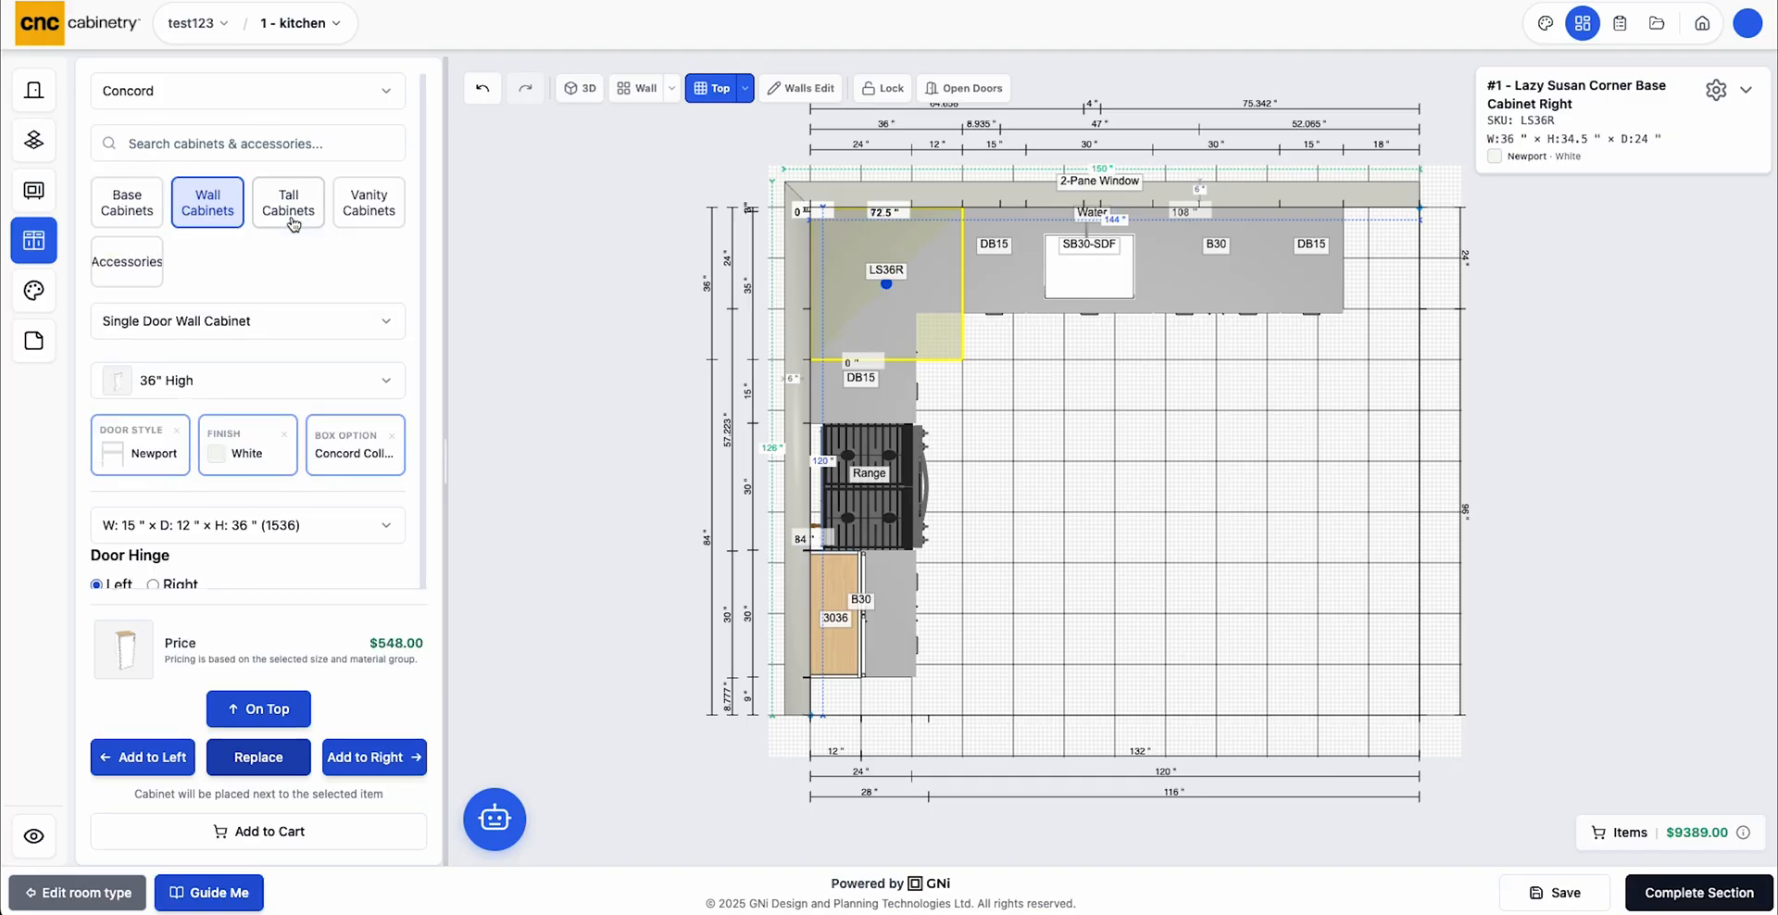
drag(853, 326, 848, 376)
Search for 3636, add the 36-inch-wide double-door wall cabinet to the right of the 1536 cabinet, and return to the 3D view
click(183, 146)
text(3636)
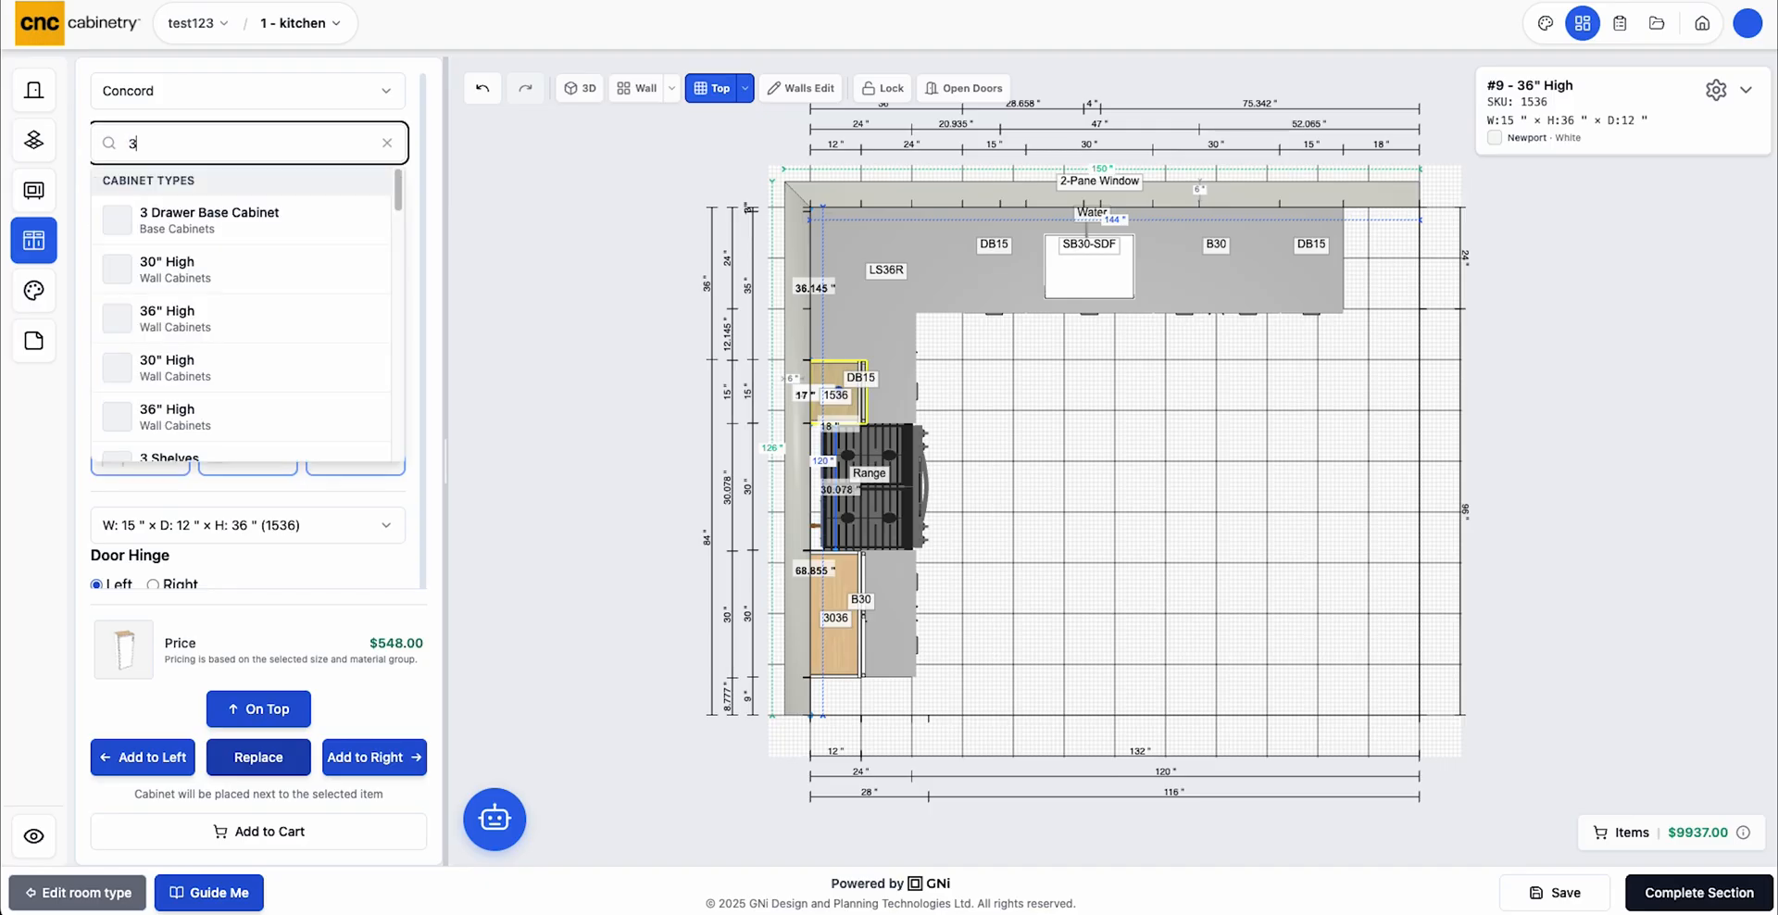
click(203, 220)
click(379, 727)
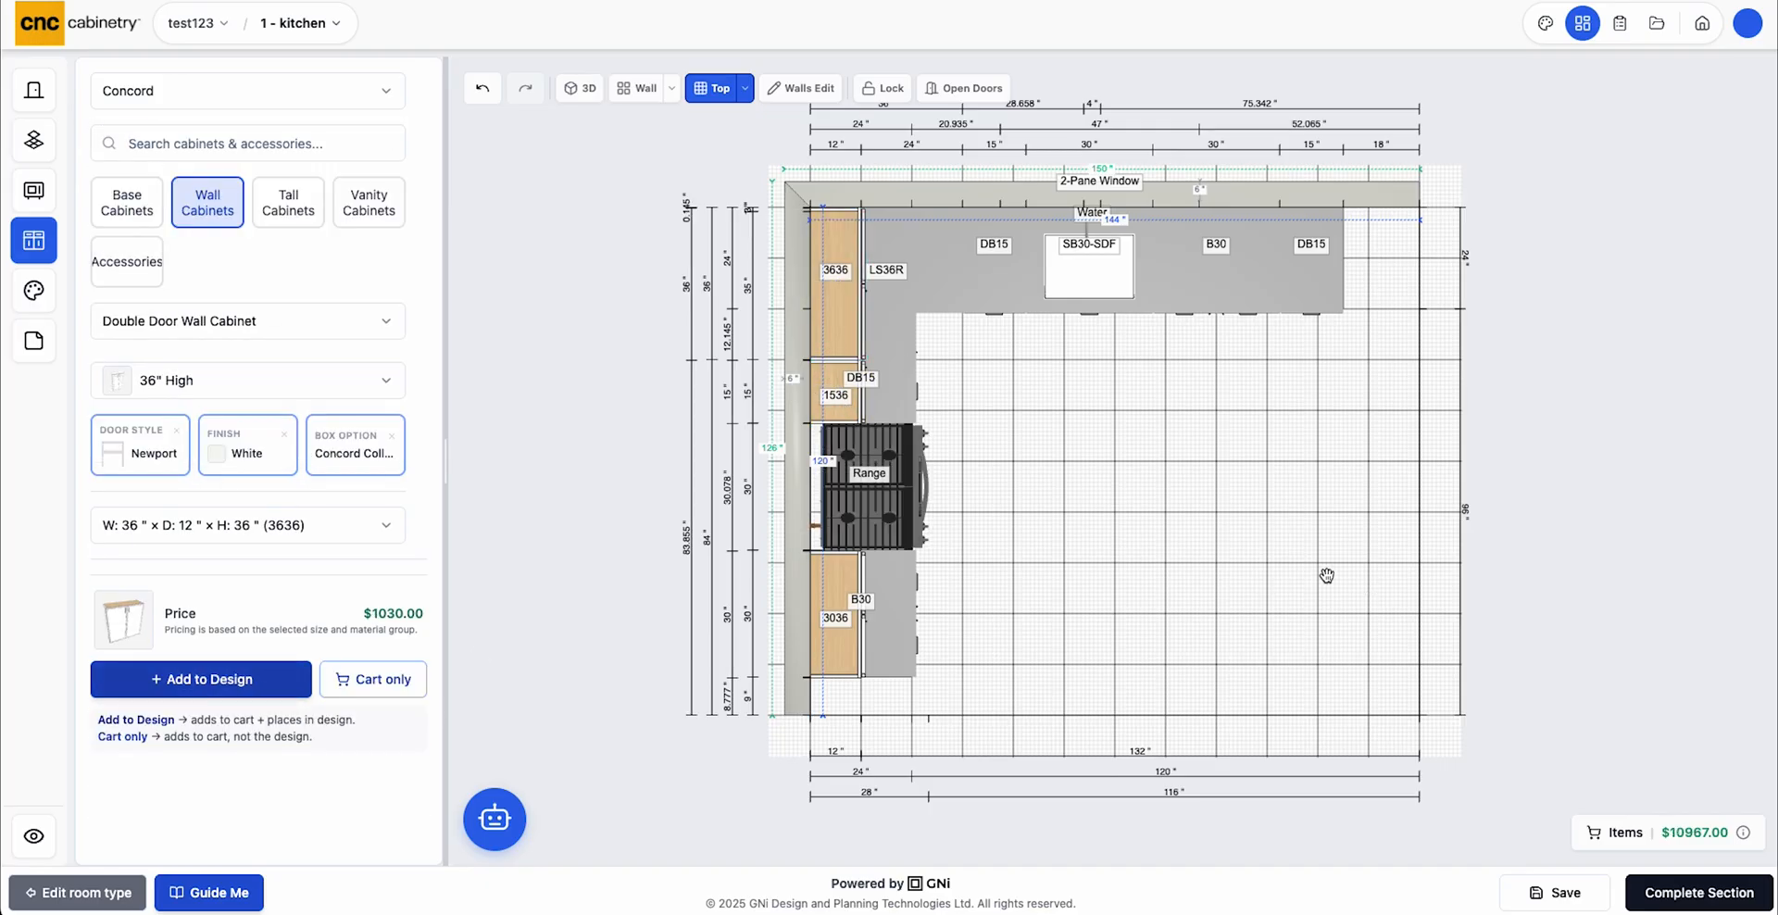
click(580, 88)
drag(1235, 135, 1039, 501)
scroll(1139, 539, up, 3)
scroll(1139, 546, up, 5)
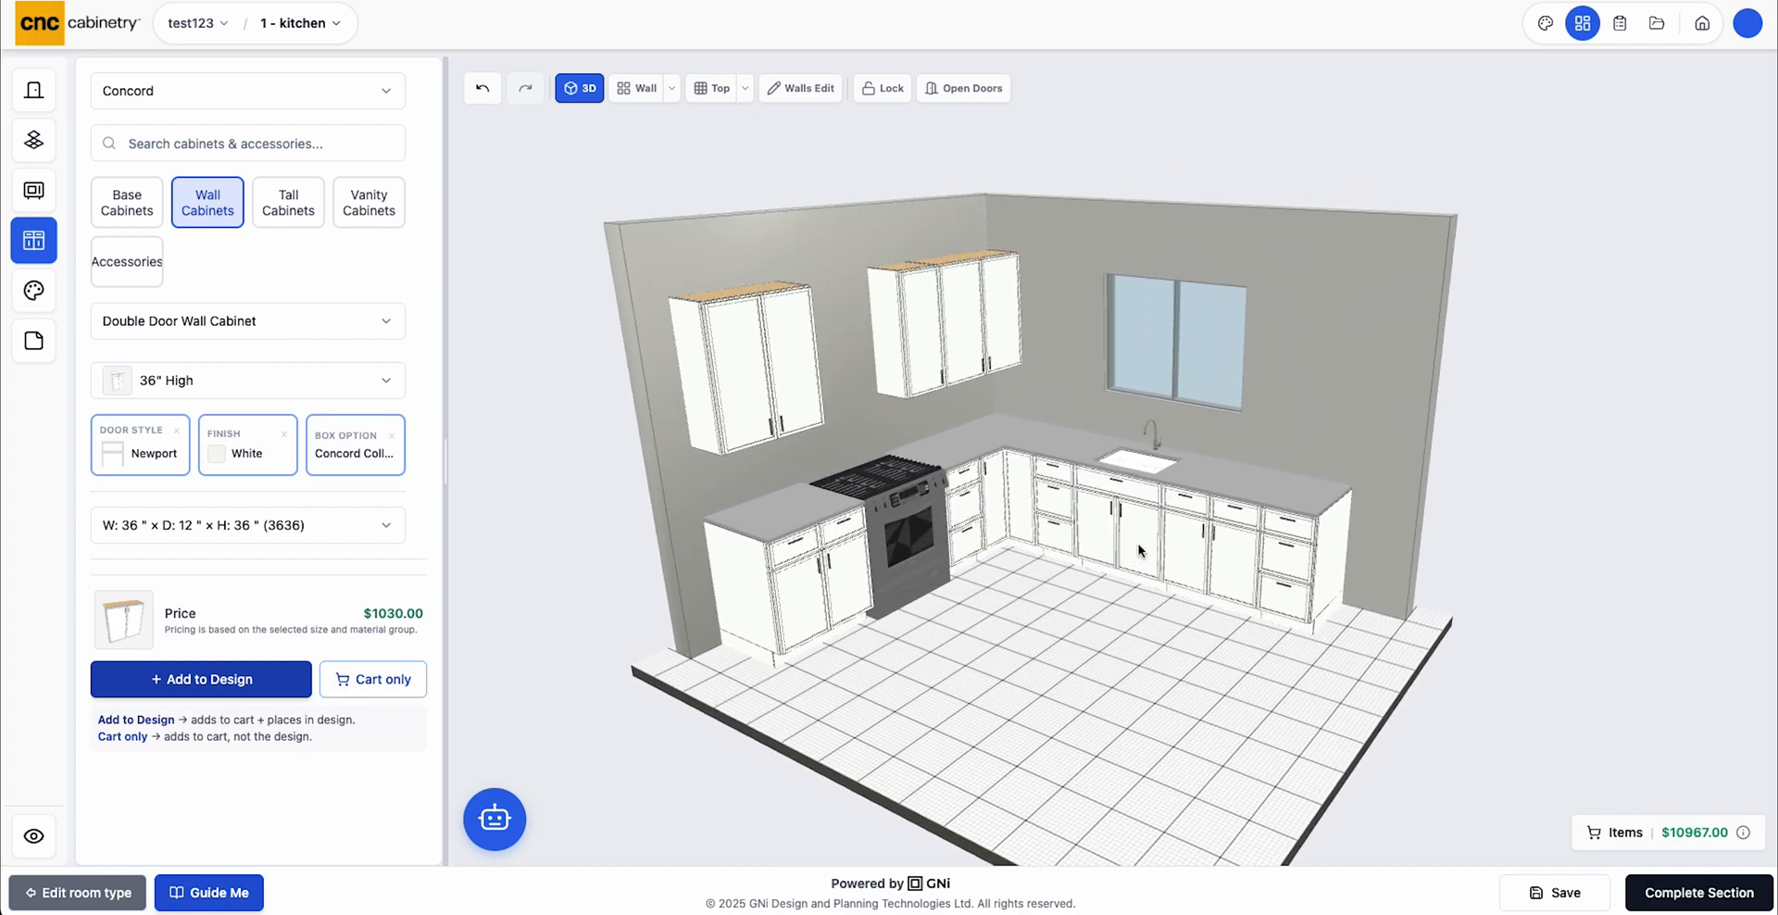
drag(1068, 726, 1101, 647)
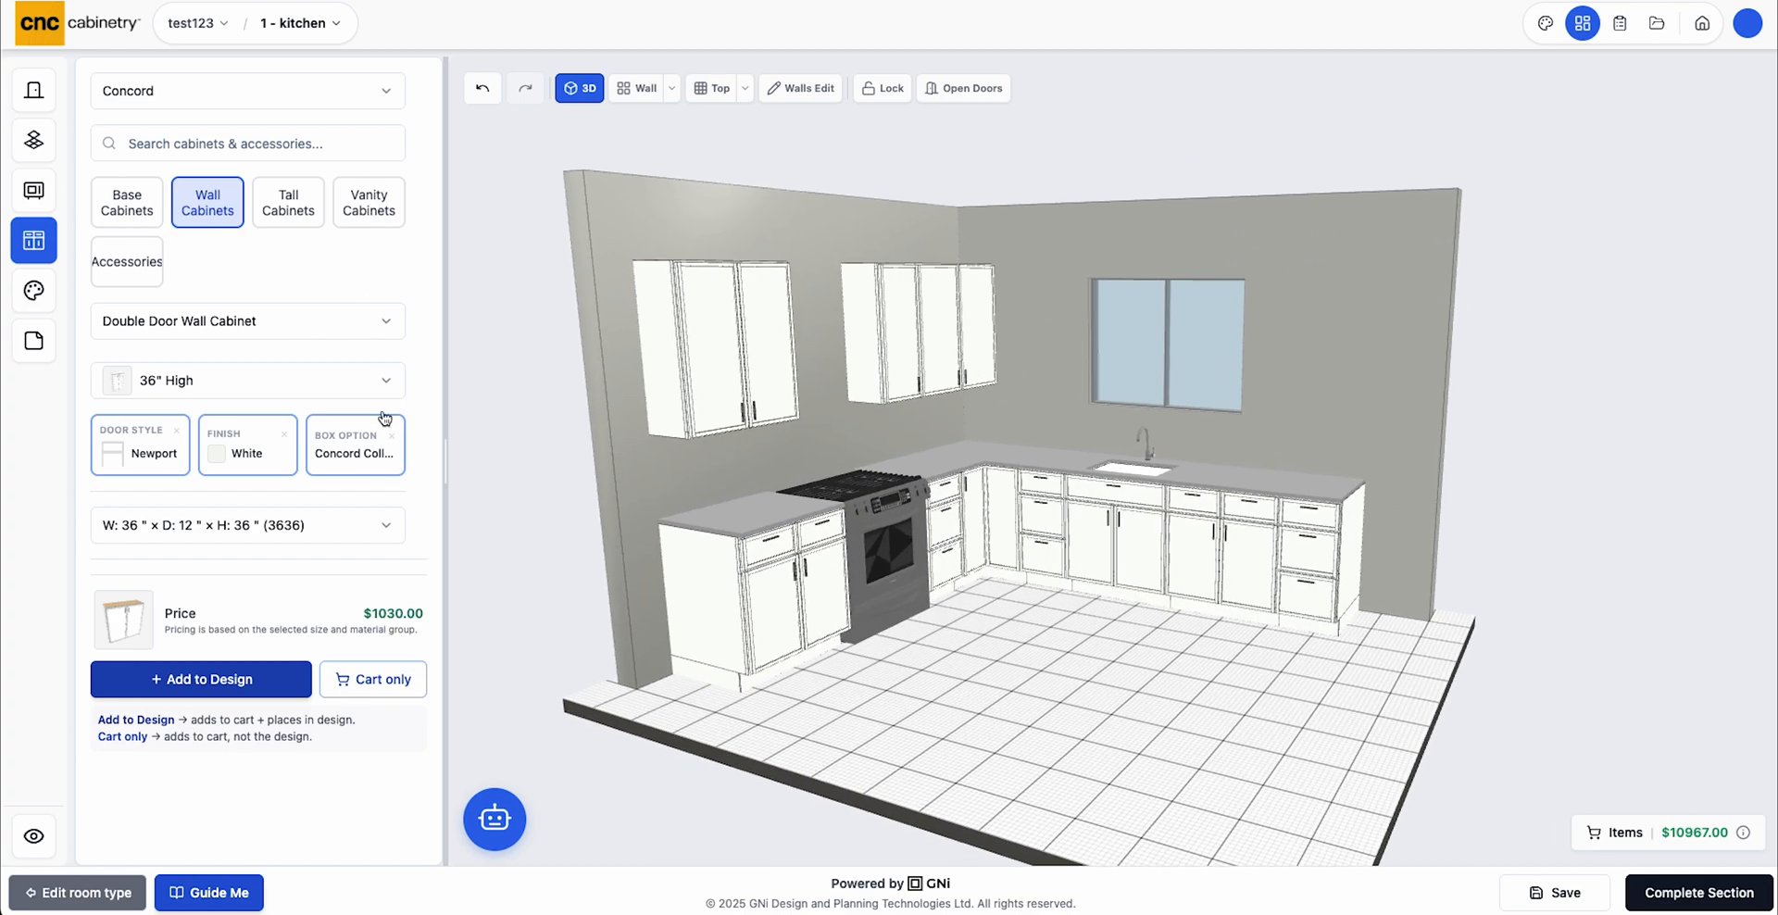
Add a floating shelf in the 30 × 2.5 × 10 inch size from the accessories
click(130, 264)
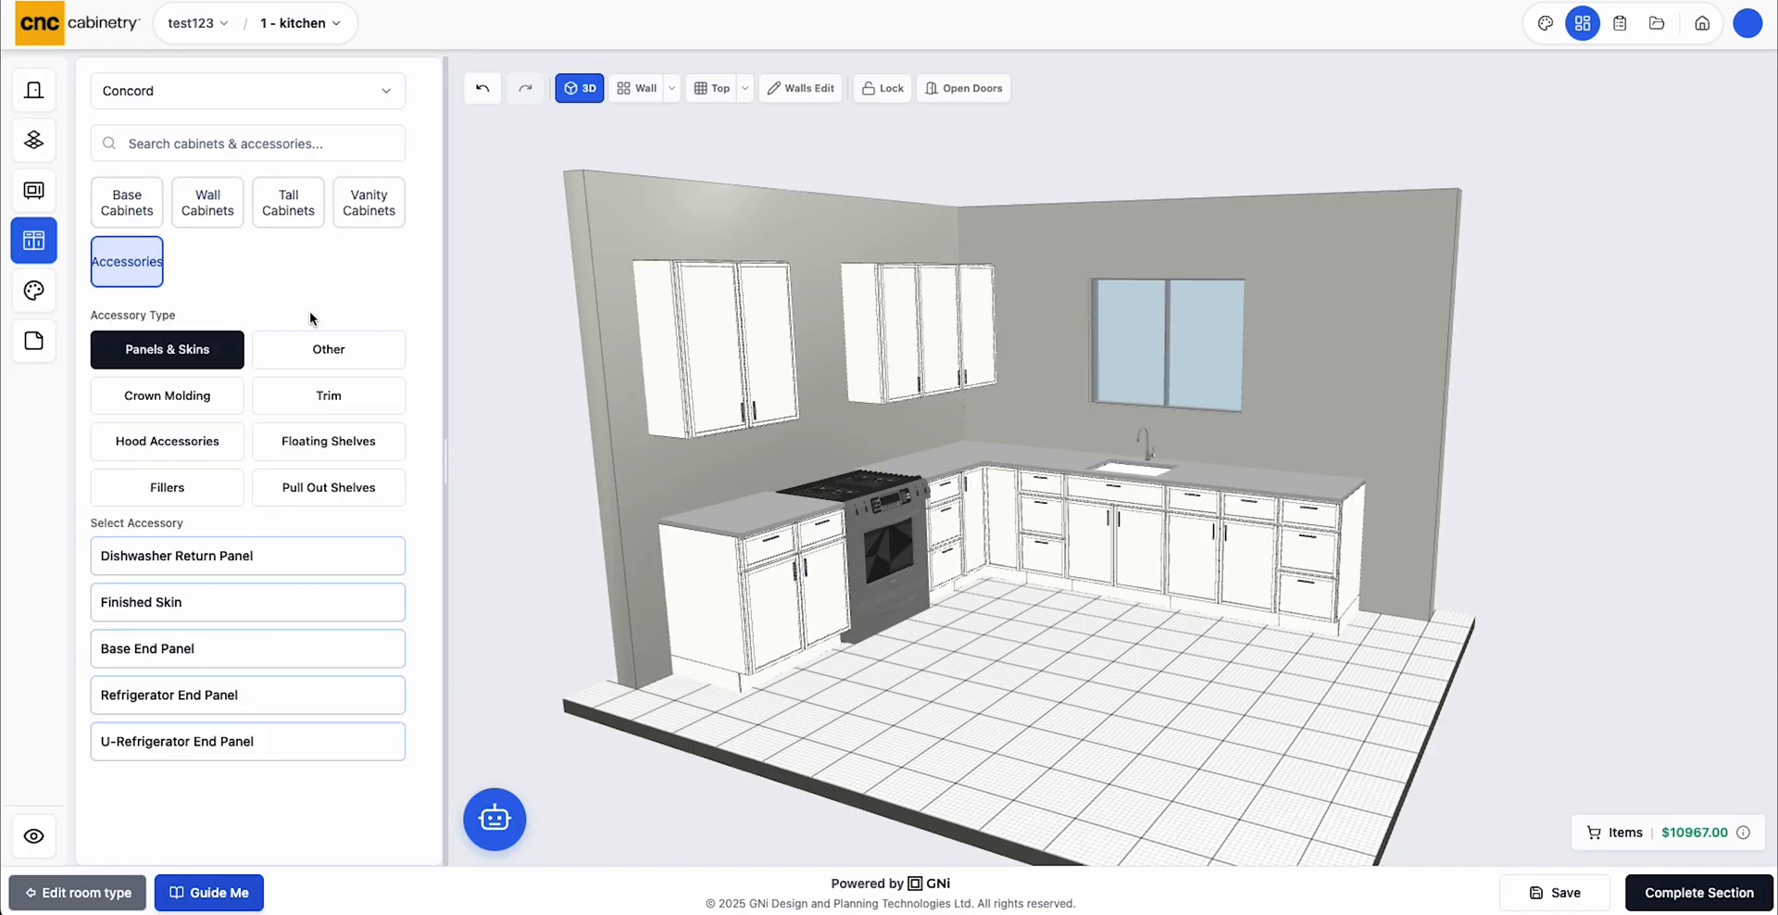
click(332, 444)
click(329, 555)
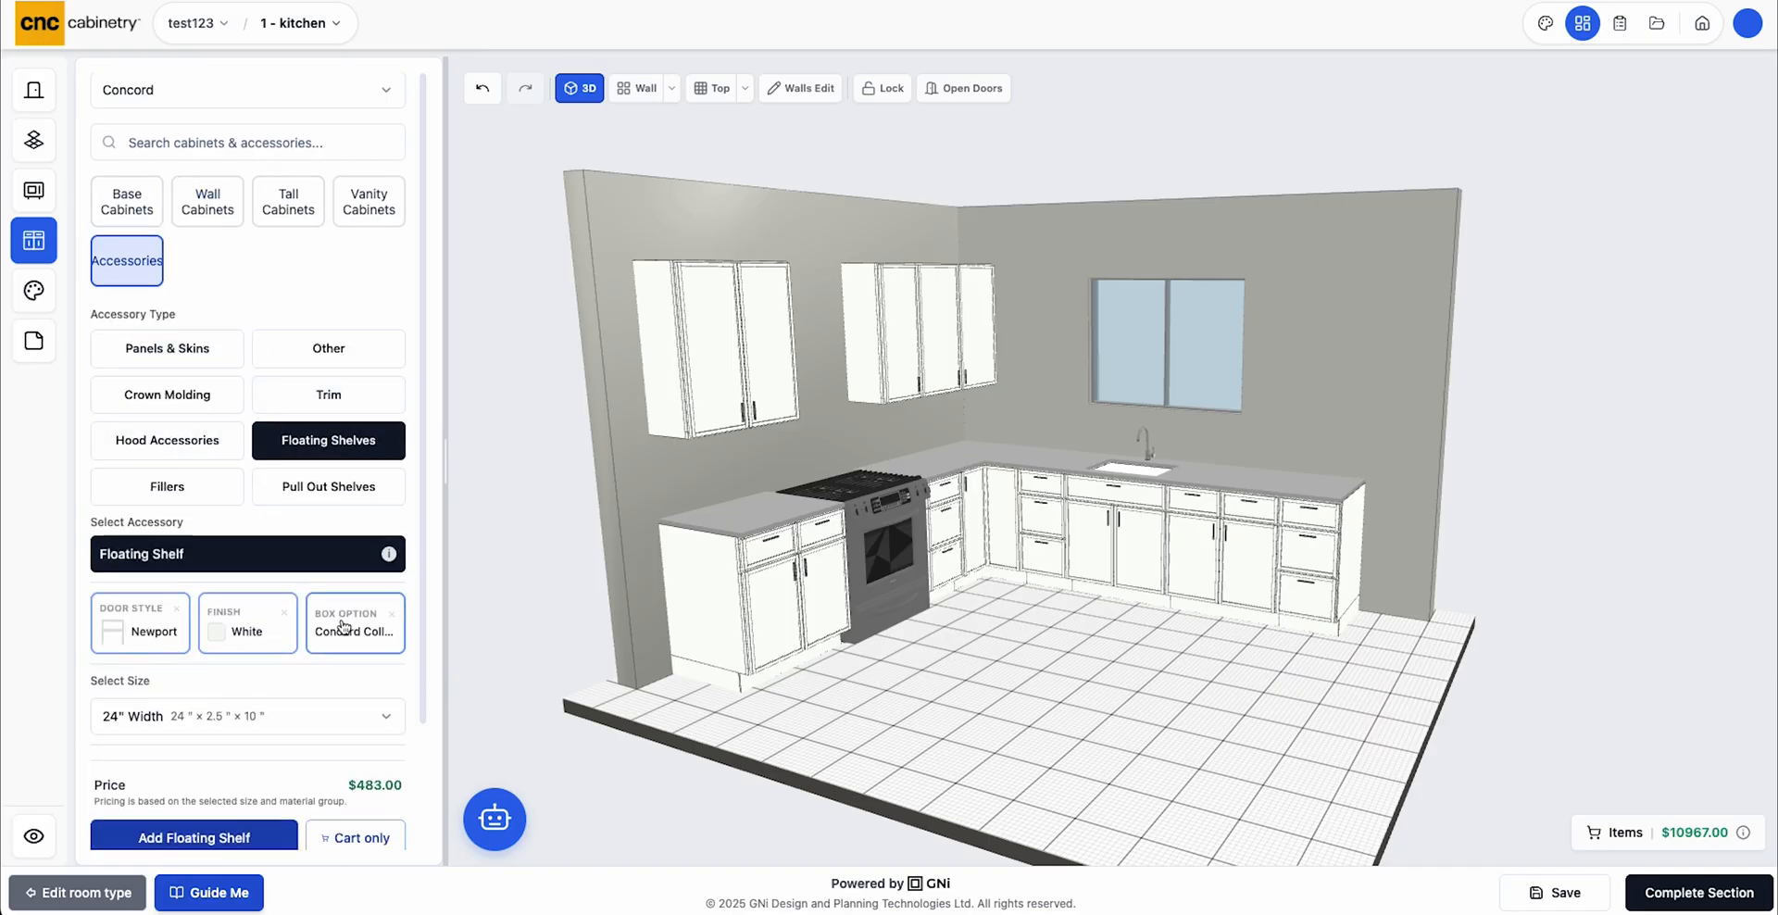
scroll(336, 614, down, 2)
click(353, 581)
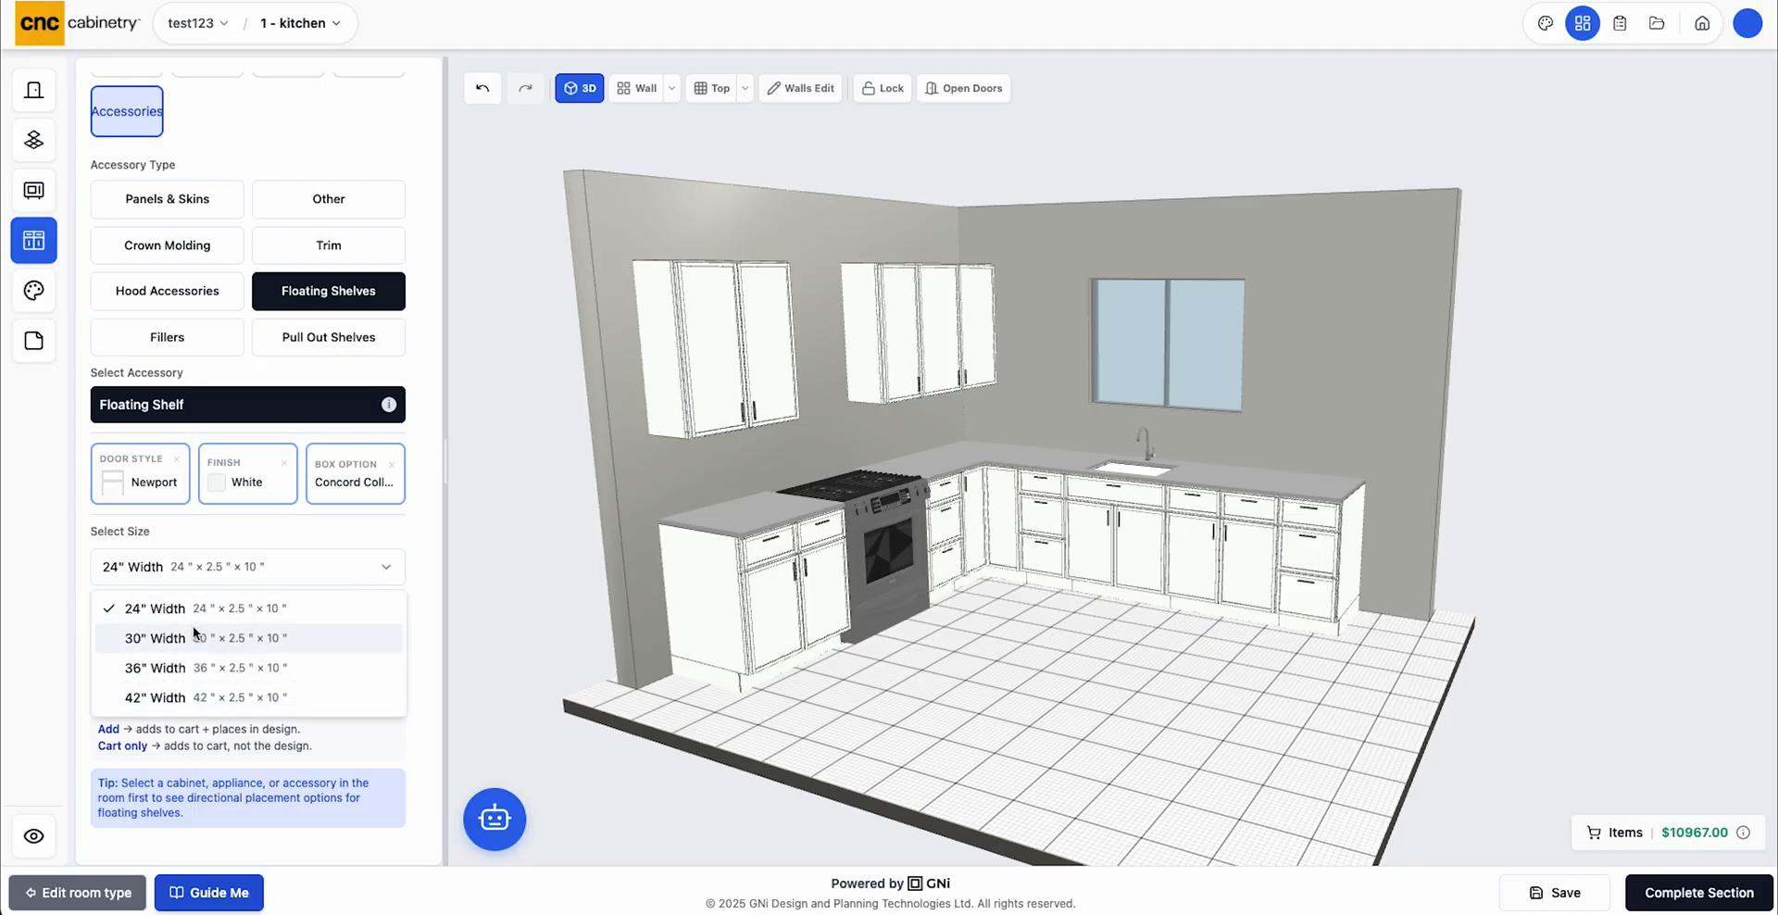
click(195, 631)
click(225, 684)
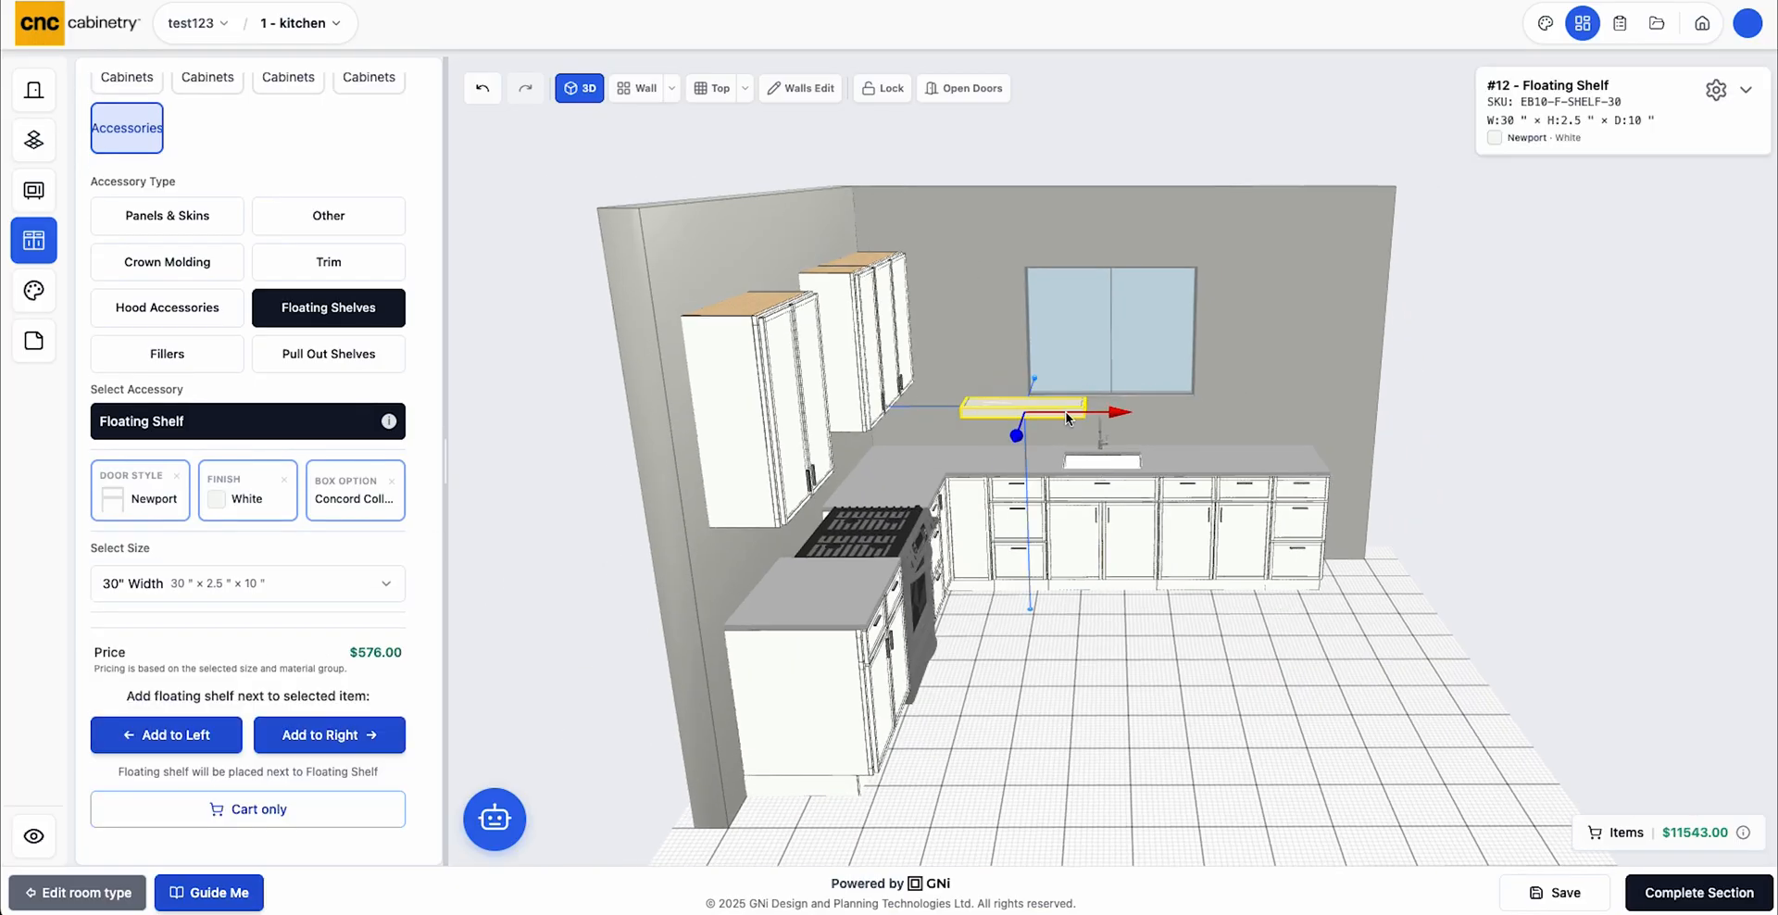
Move the floating shelf along the window wall to the right of the window
mouse_move(1409, 381)
mouse_down()
mouse_move(1381, 655)
mouse_move(1401, 375)
mouse_up()
click(1283, 373)
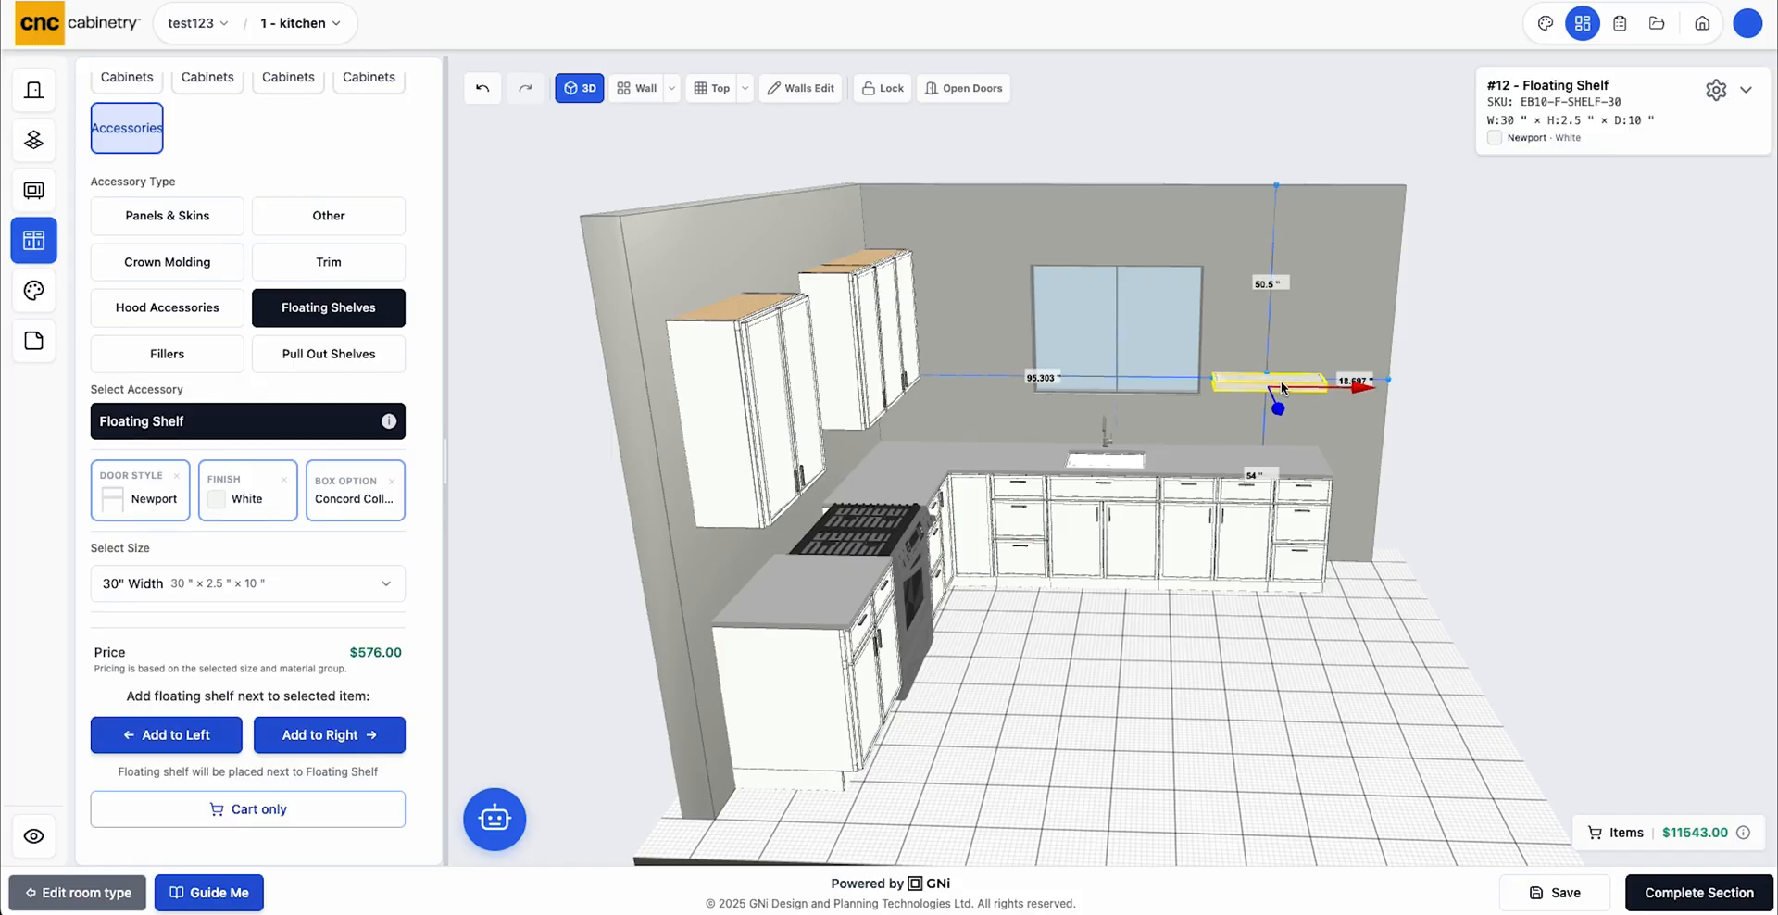
click(1551, 213)
click(1282, 381)
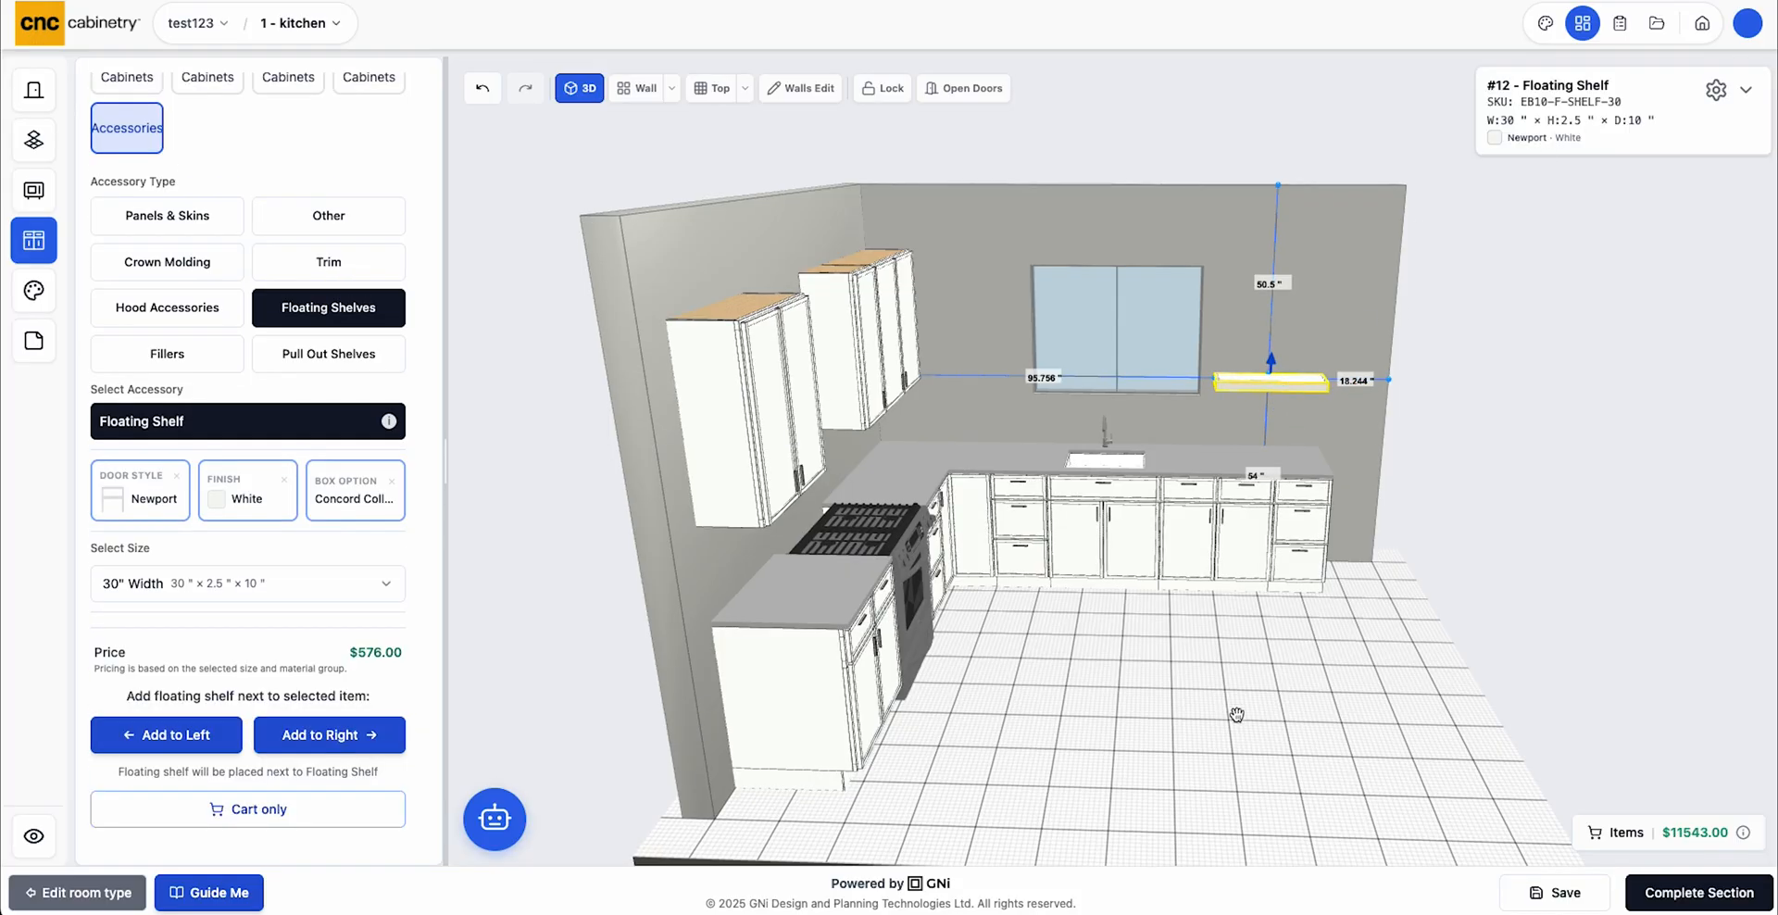
Add a second 30-inch floating shelf next to the first and move it directly above it, right of the window
click(185, 741)
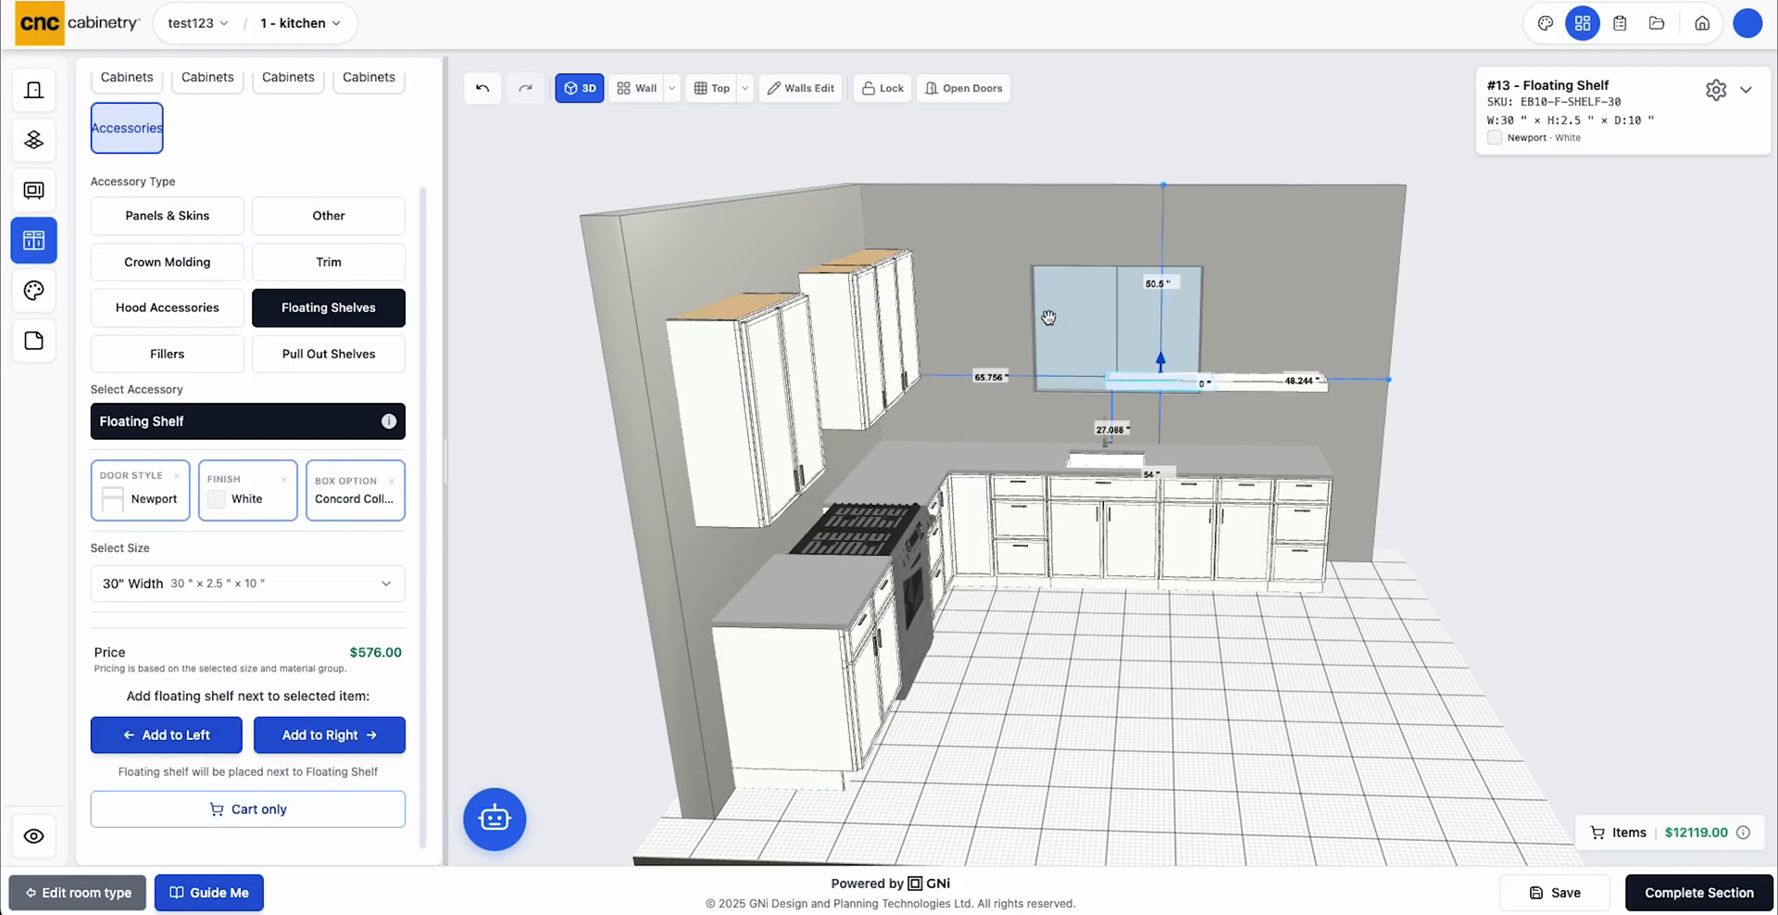
drag(1163, 372, 1331, 315)
click(1190, 309)
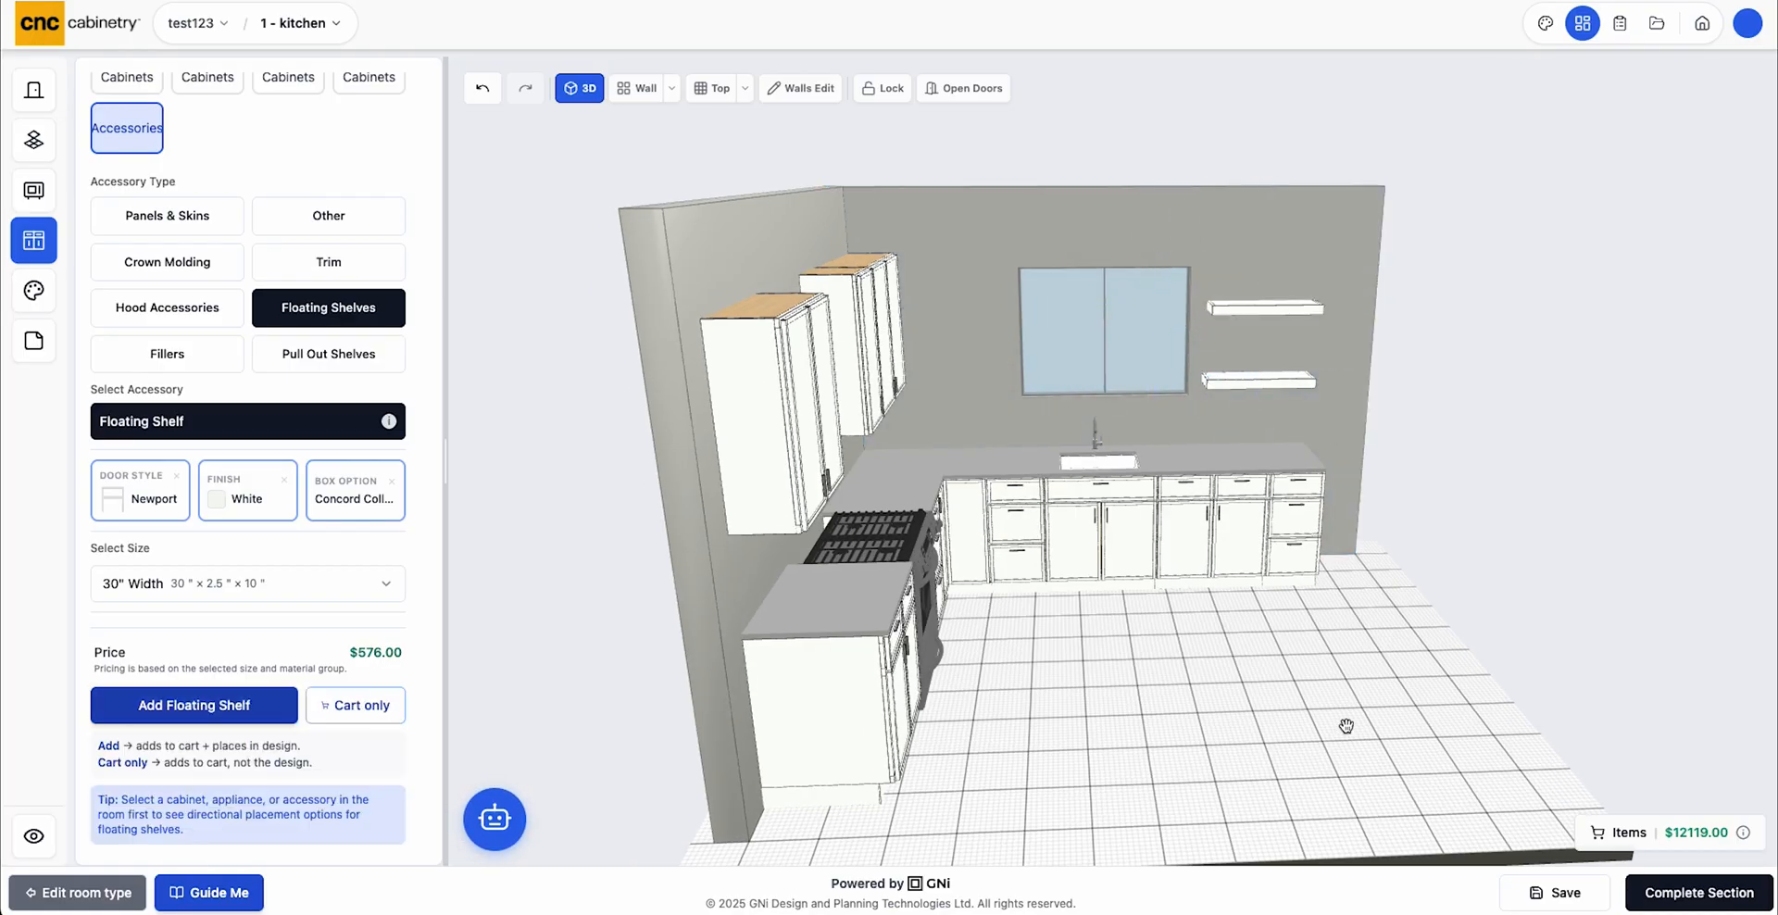
drag(1348, 727, 1292, 662)
click(1322, 331)
drag(1321, 331, 1323, 344)
drag(1248, 687, 1283, 729)
Set the lower floating shelf's distance to the right end of the window wall to 18 inches
click(1315, 546)
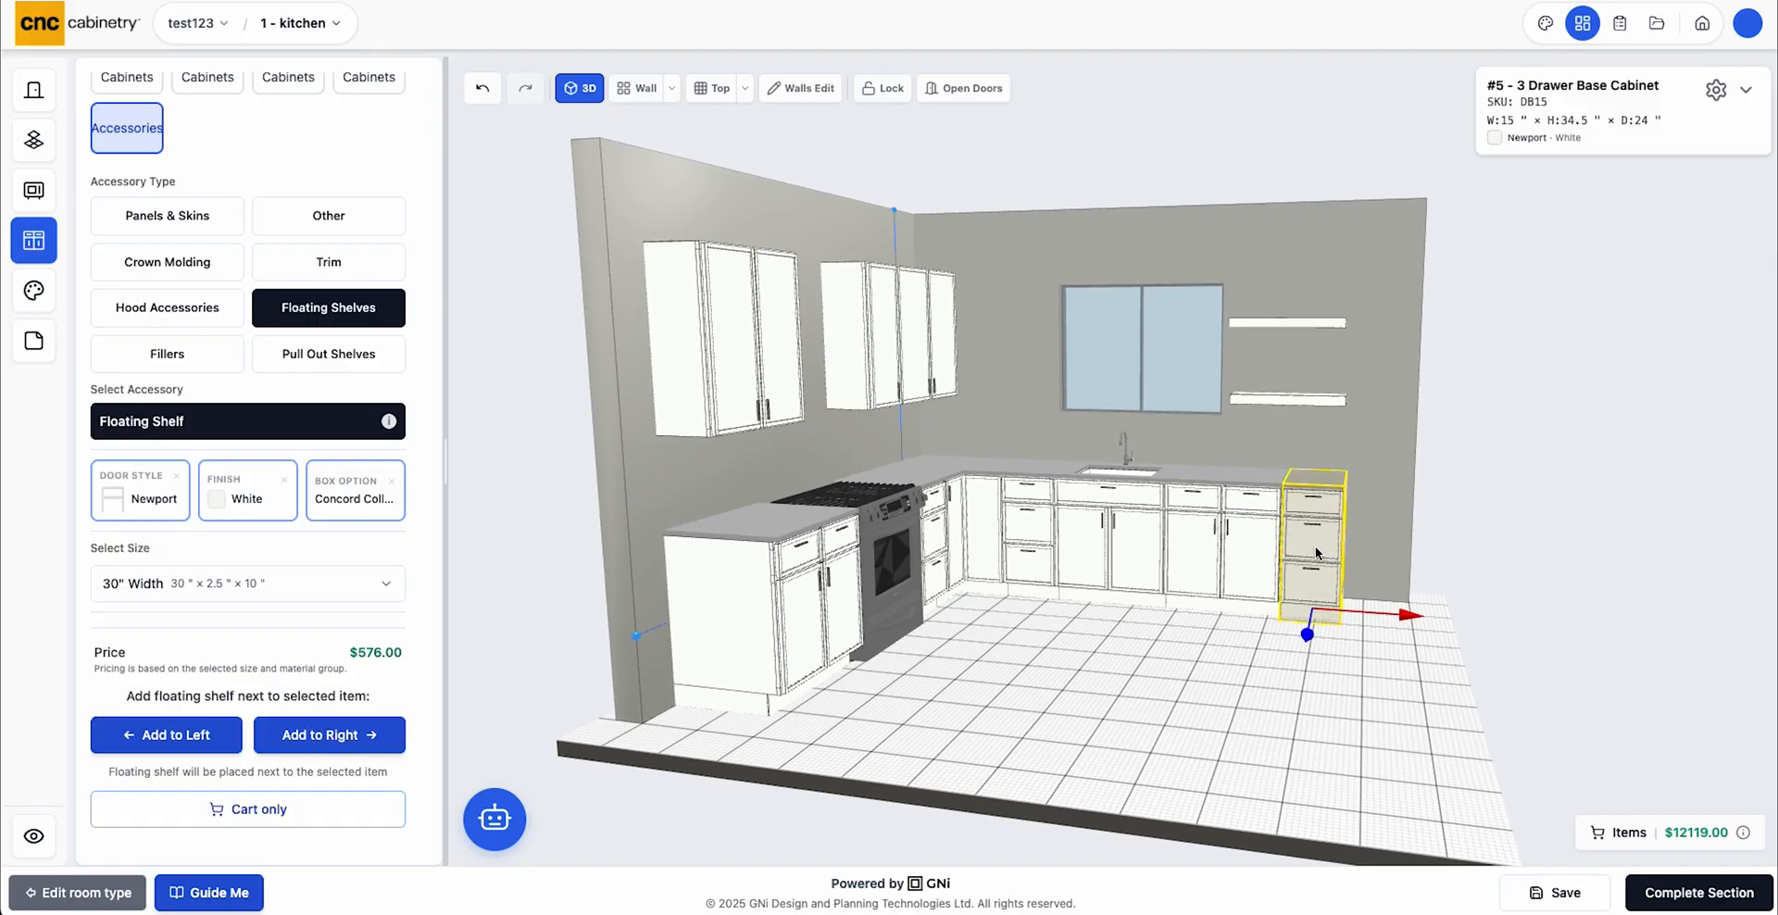
click(1289, 398)
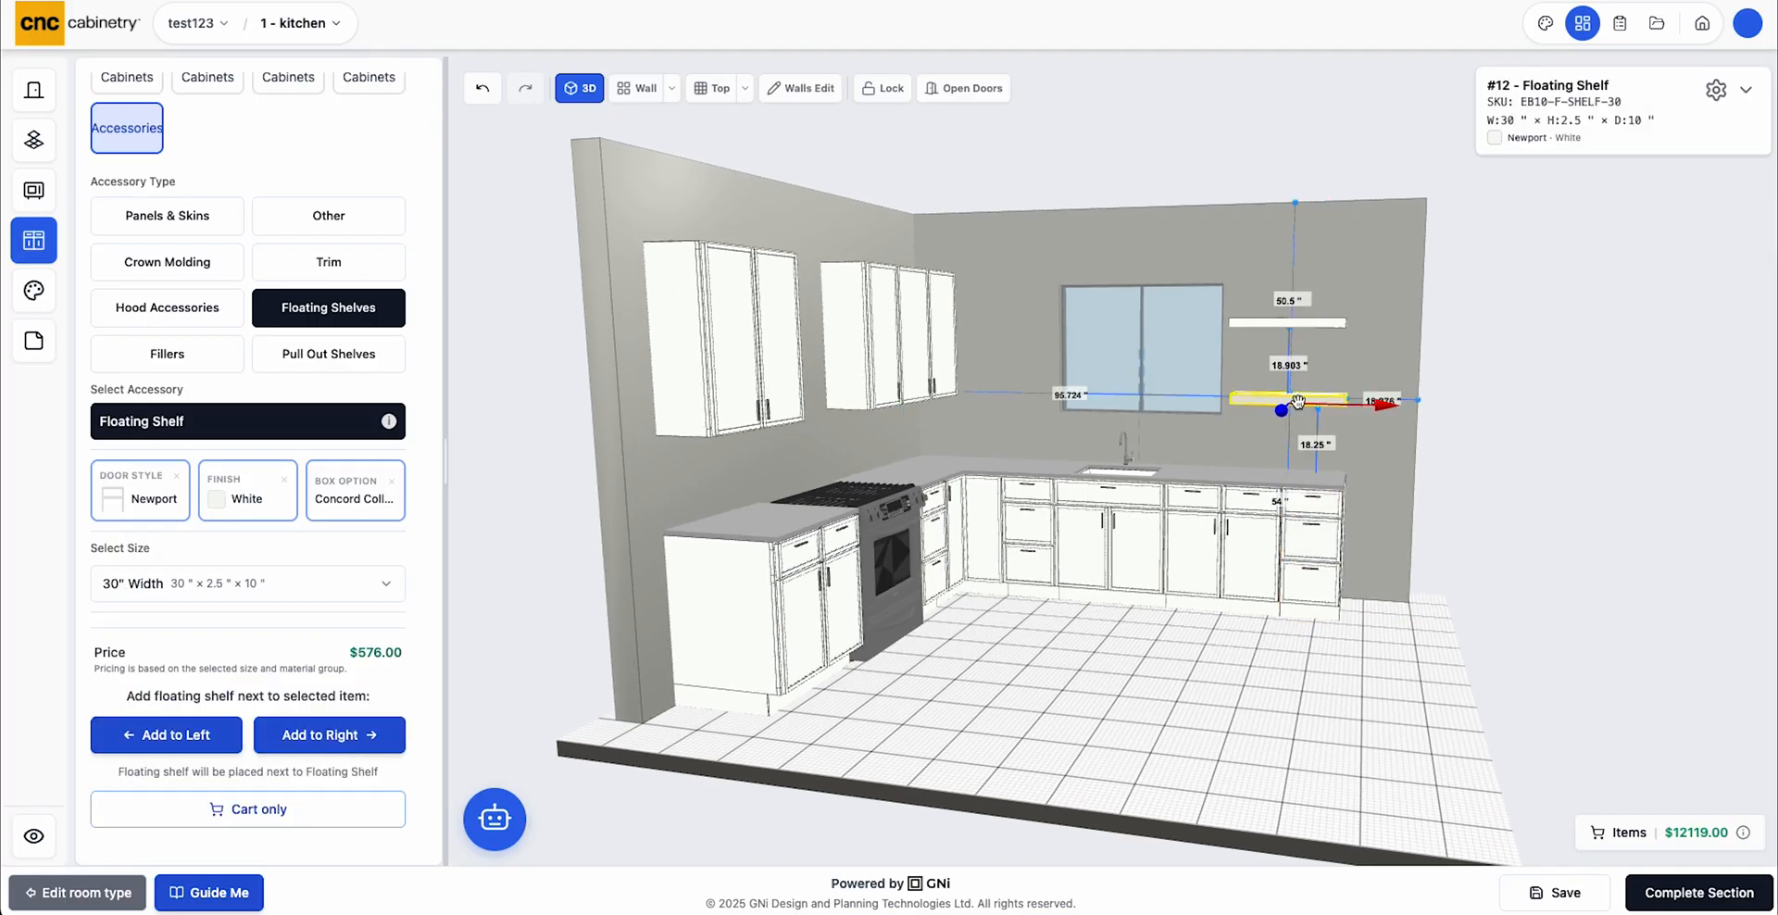
click(1374, 398)
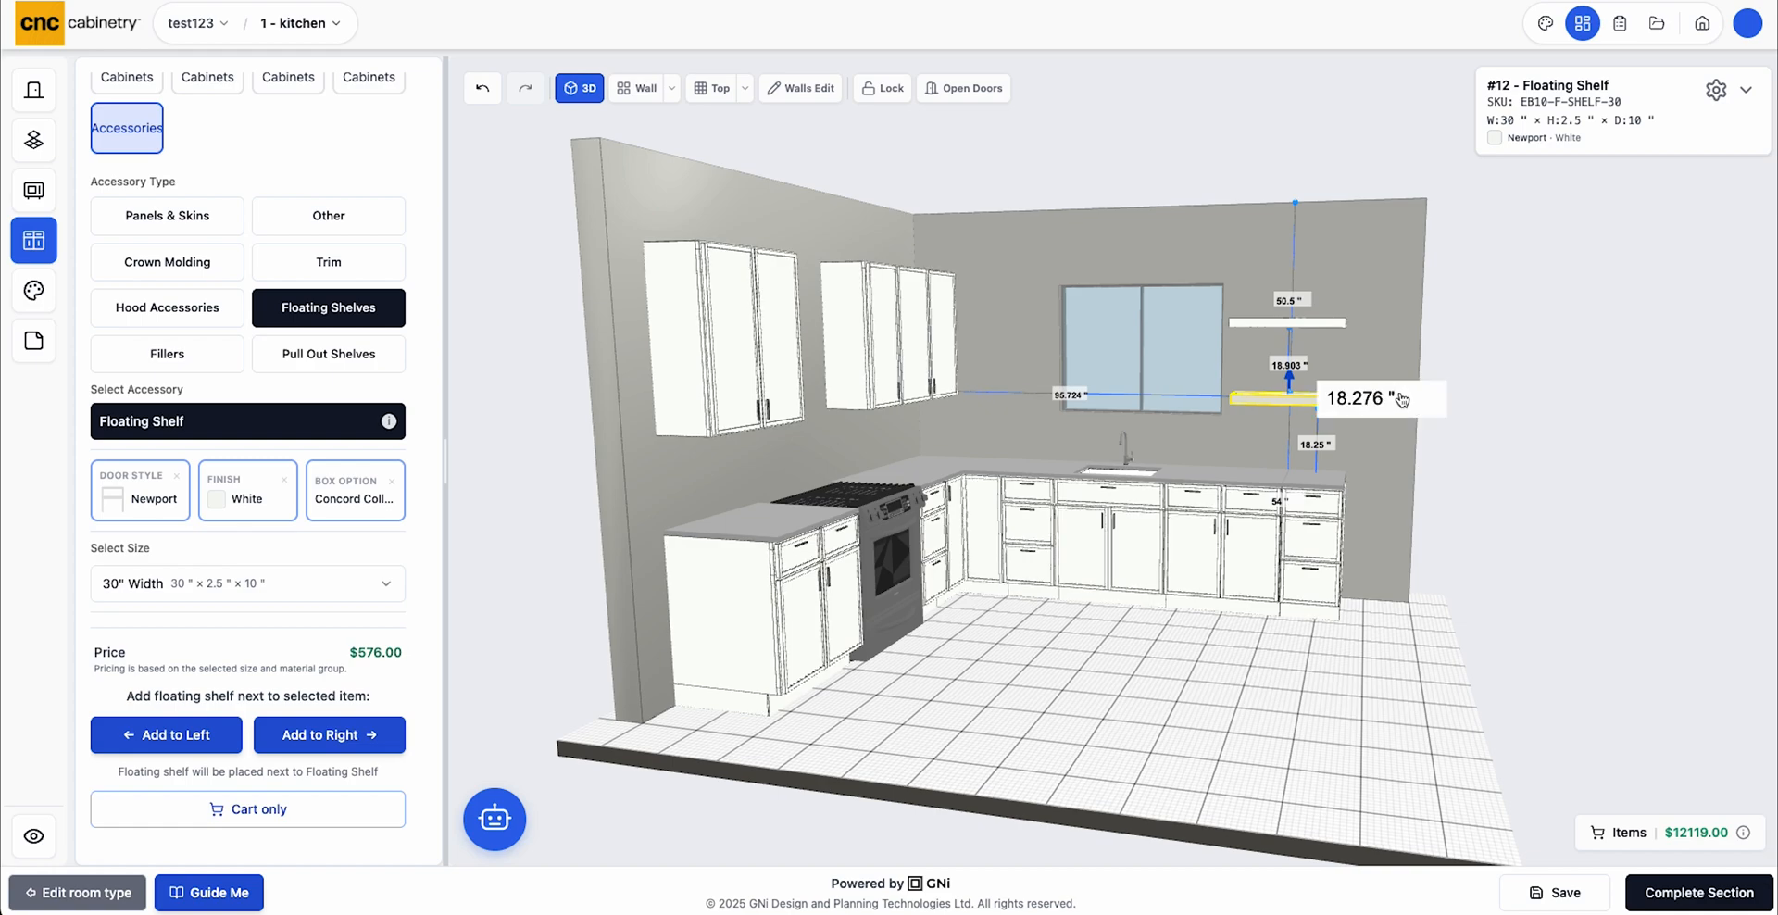
text(18)
key(Return)
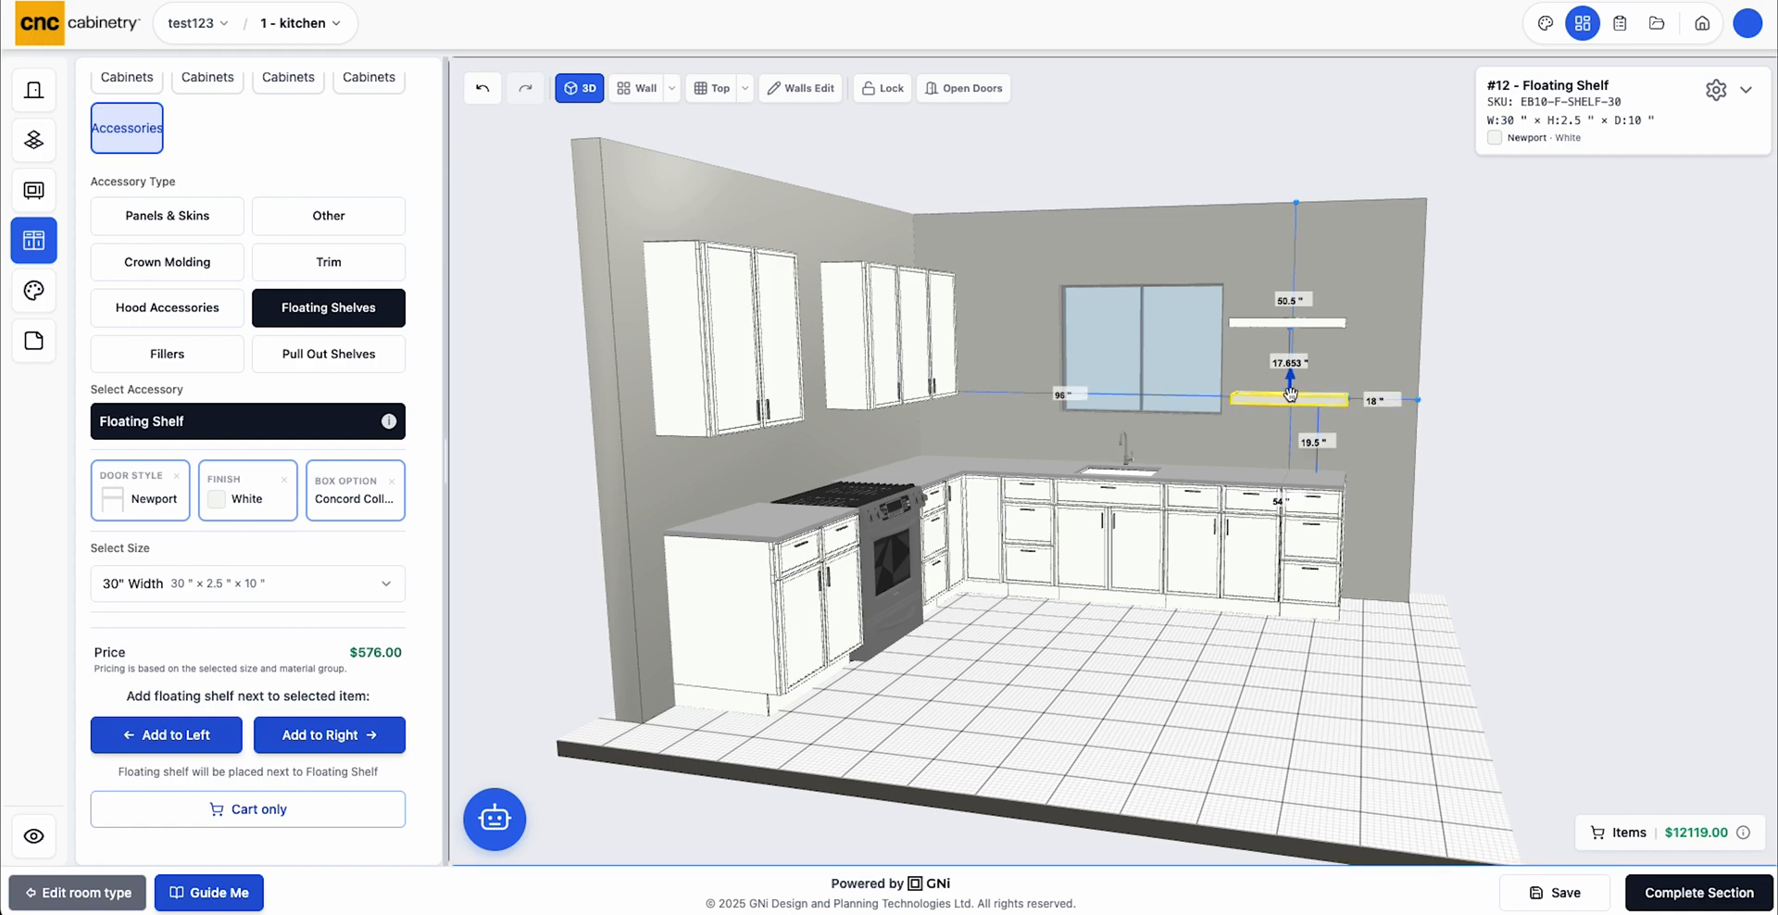
click(1309, 326)
click(1311, 525)
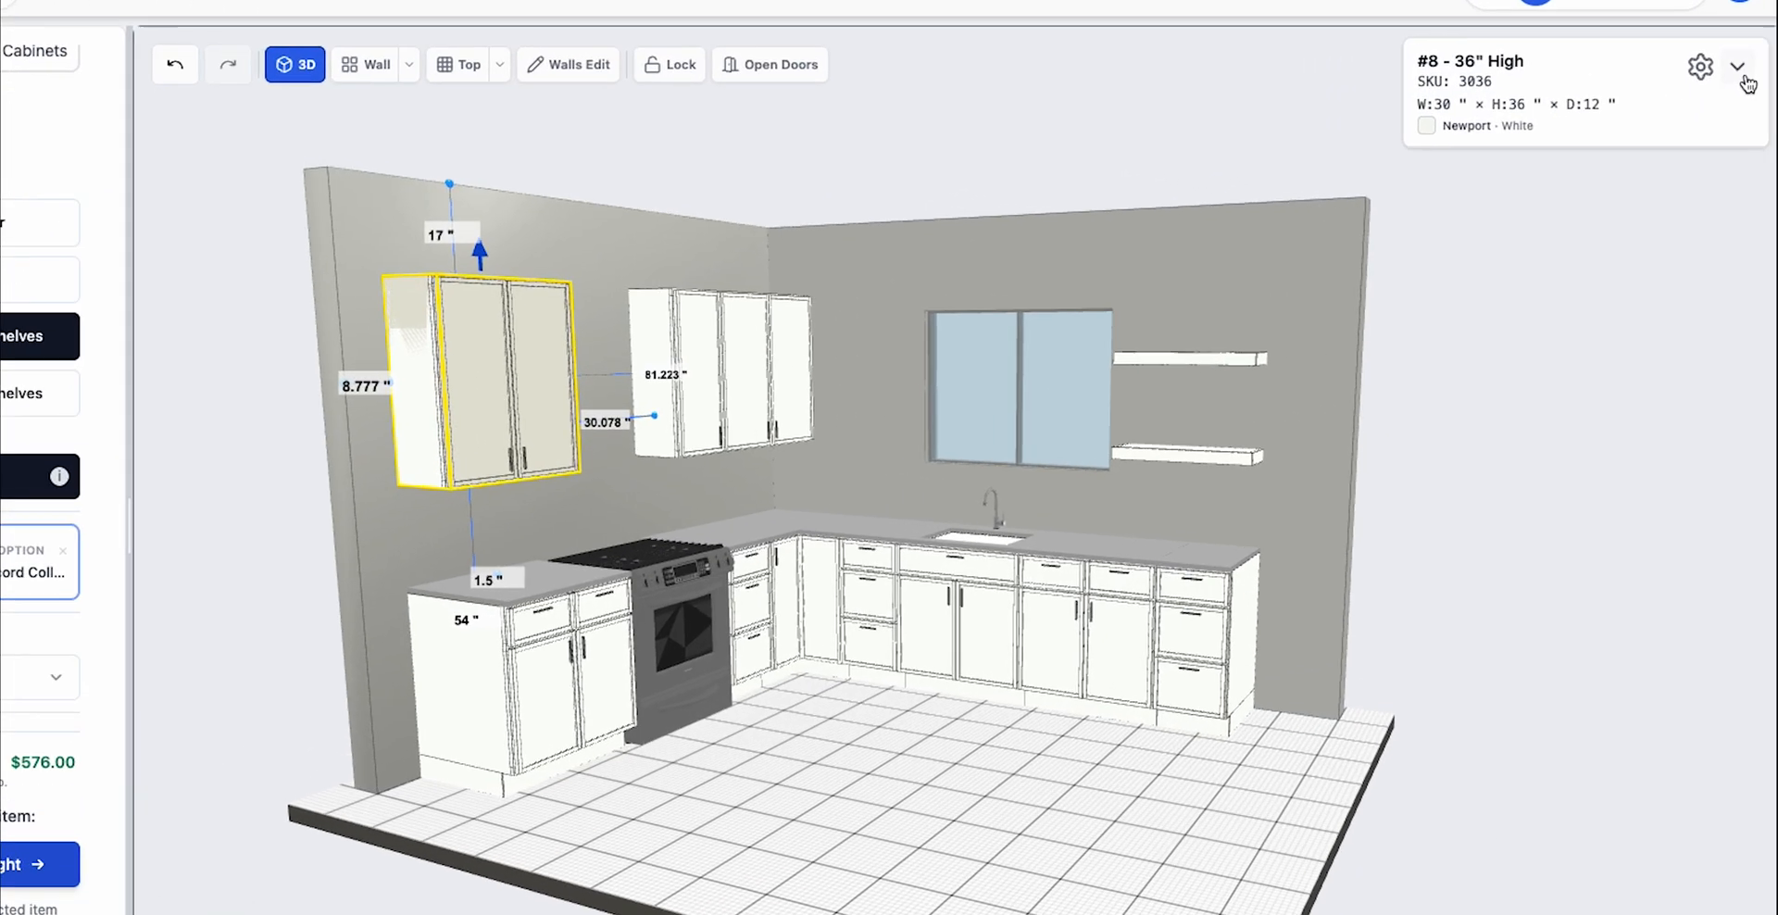
Turn the 30-inch-wide wall cabinet nearest the end of the range wall once and turn it back
click(1746, 91)
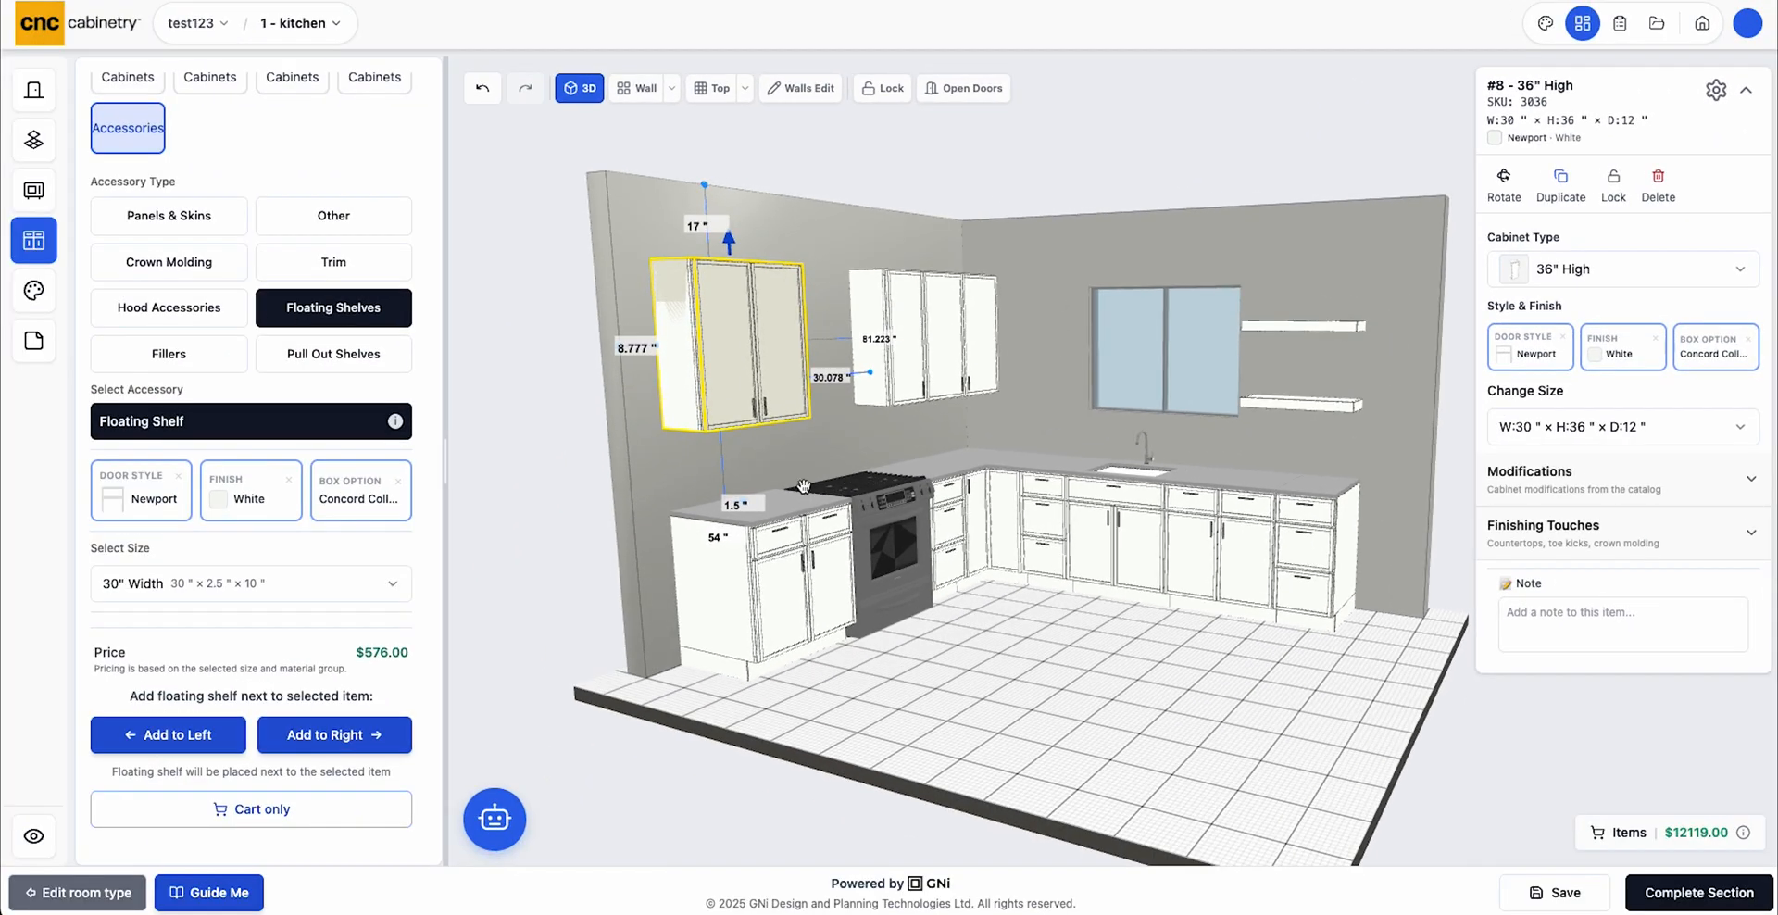
click(1509, 190)
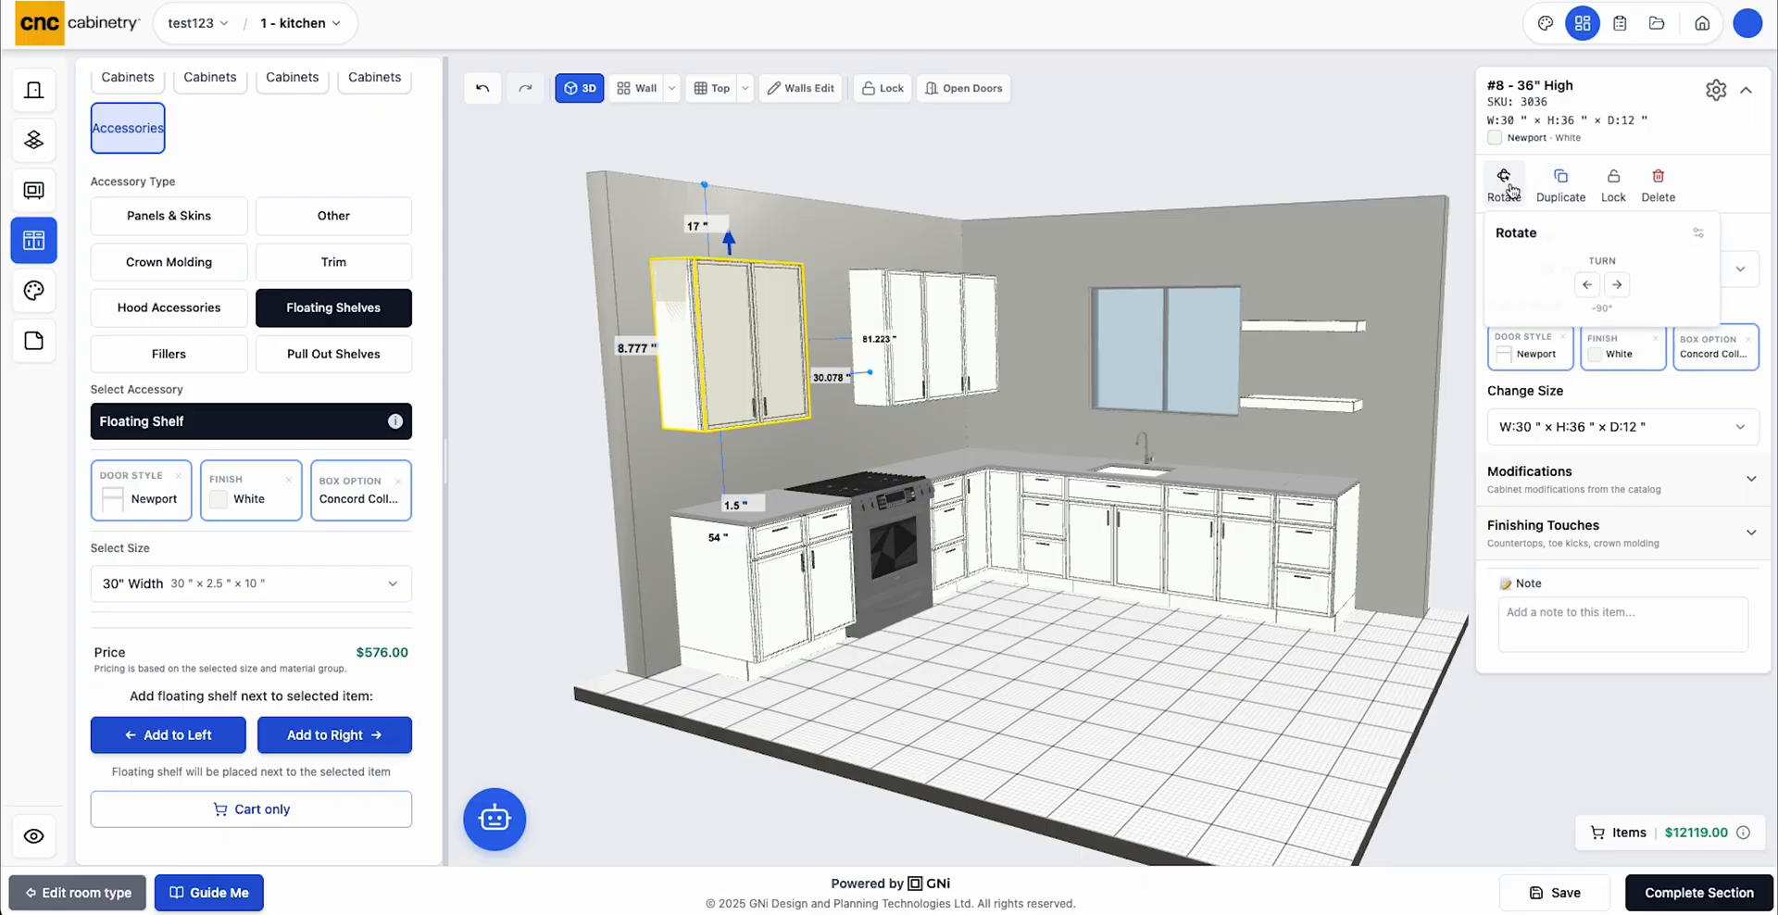
click(1615, 285)
click(1589, 285)
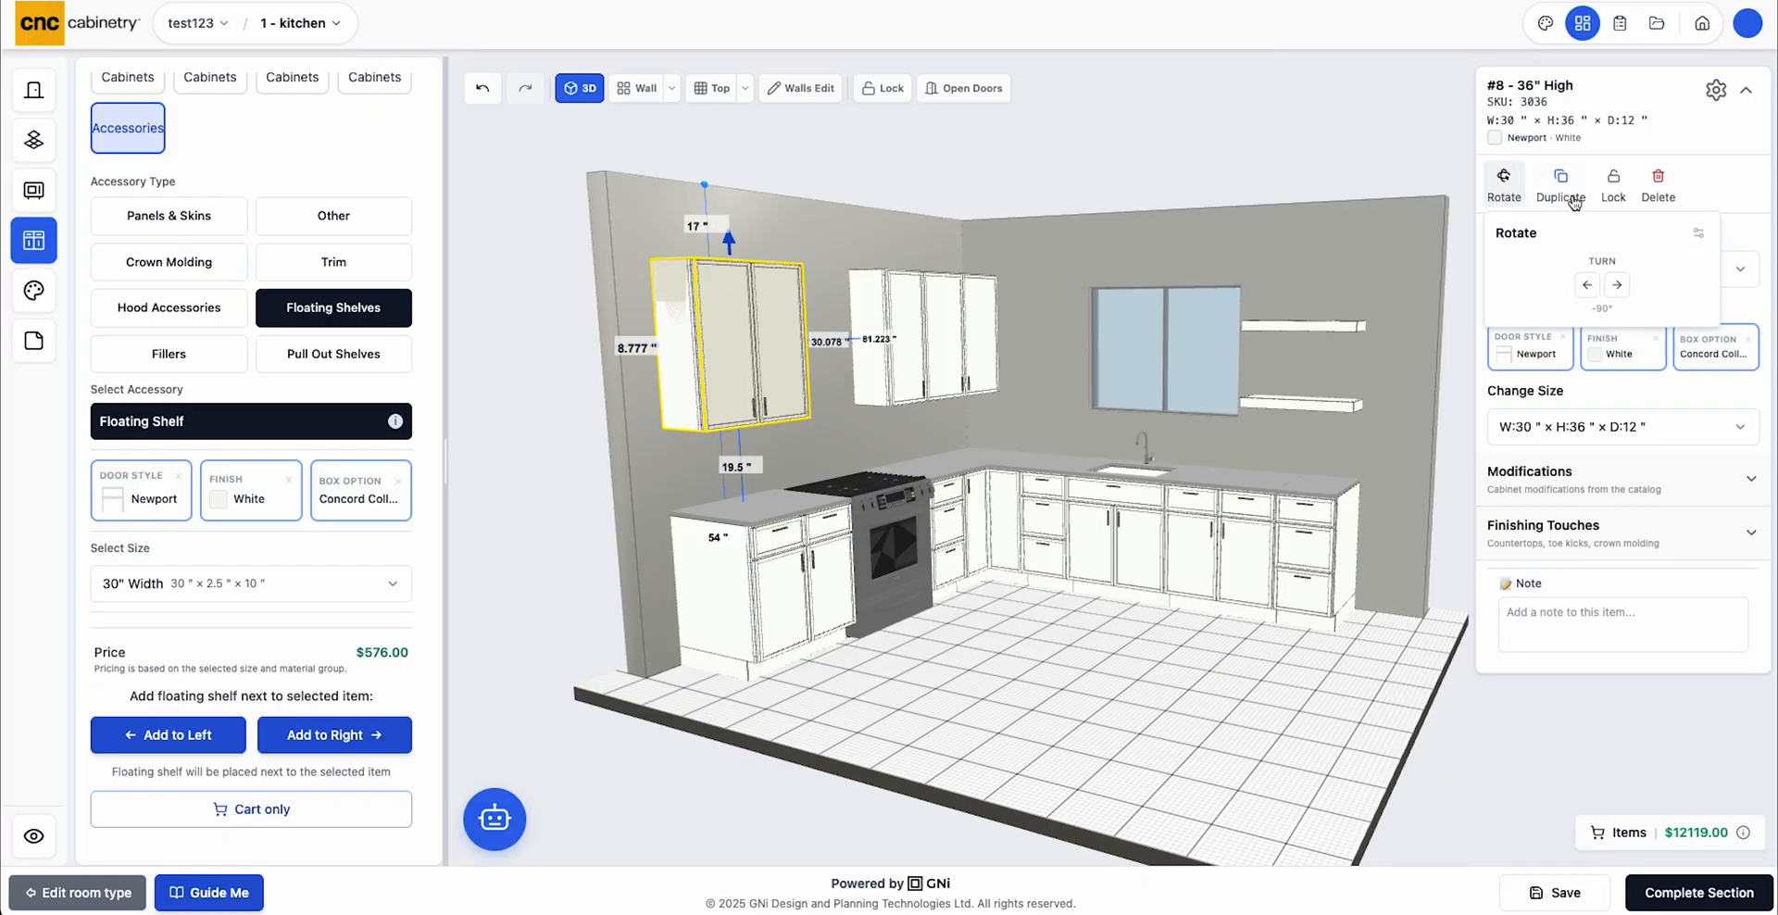
click(1734, 191)
Look through the available height types and the size setting of the 30-inch-wide wall cabinet
click(1634, 269)
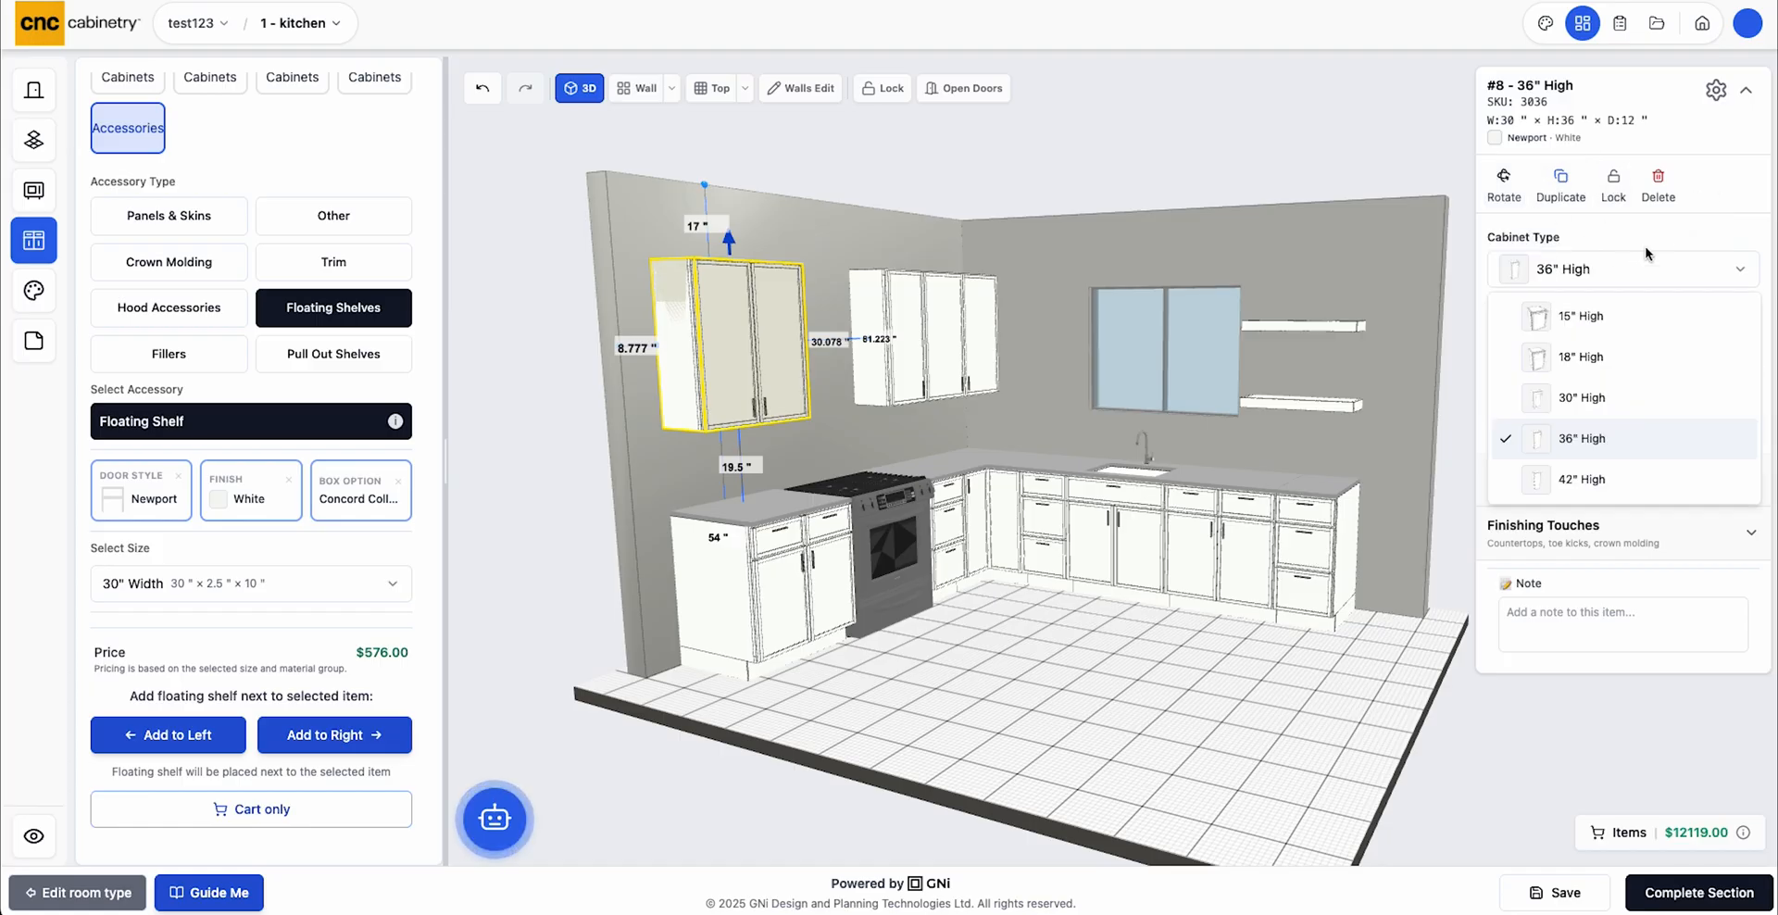
click(1541, 265)
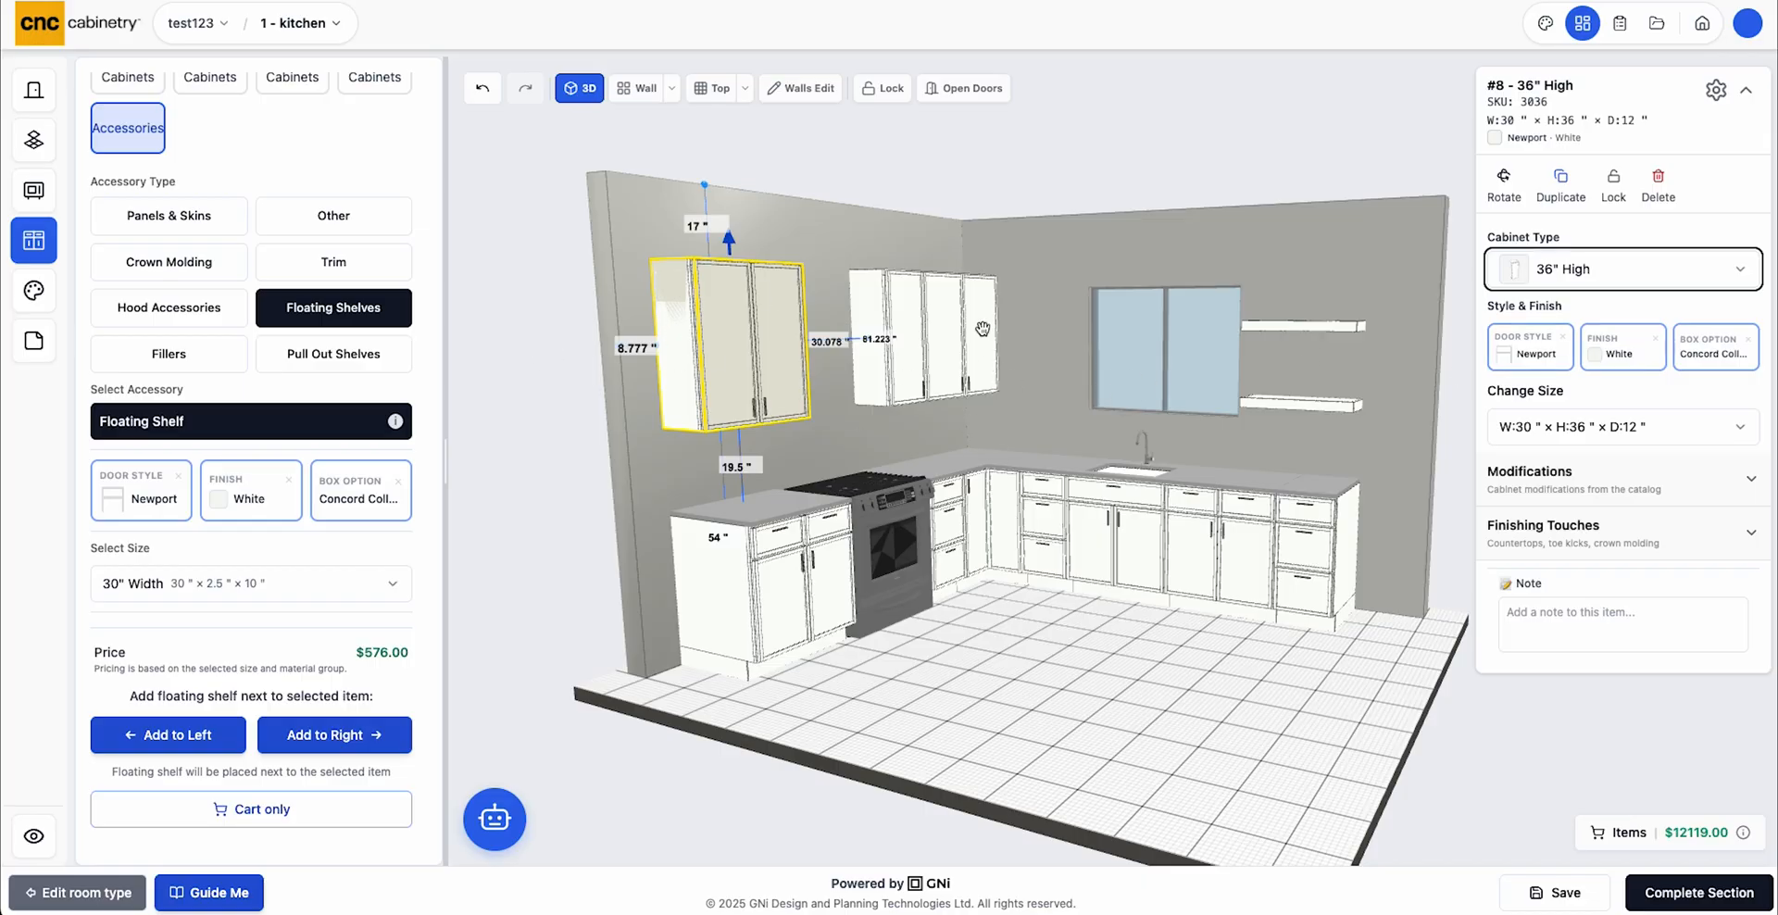
click(1641, 392)
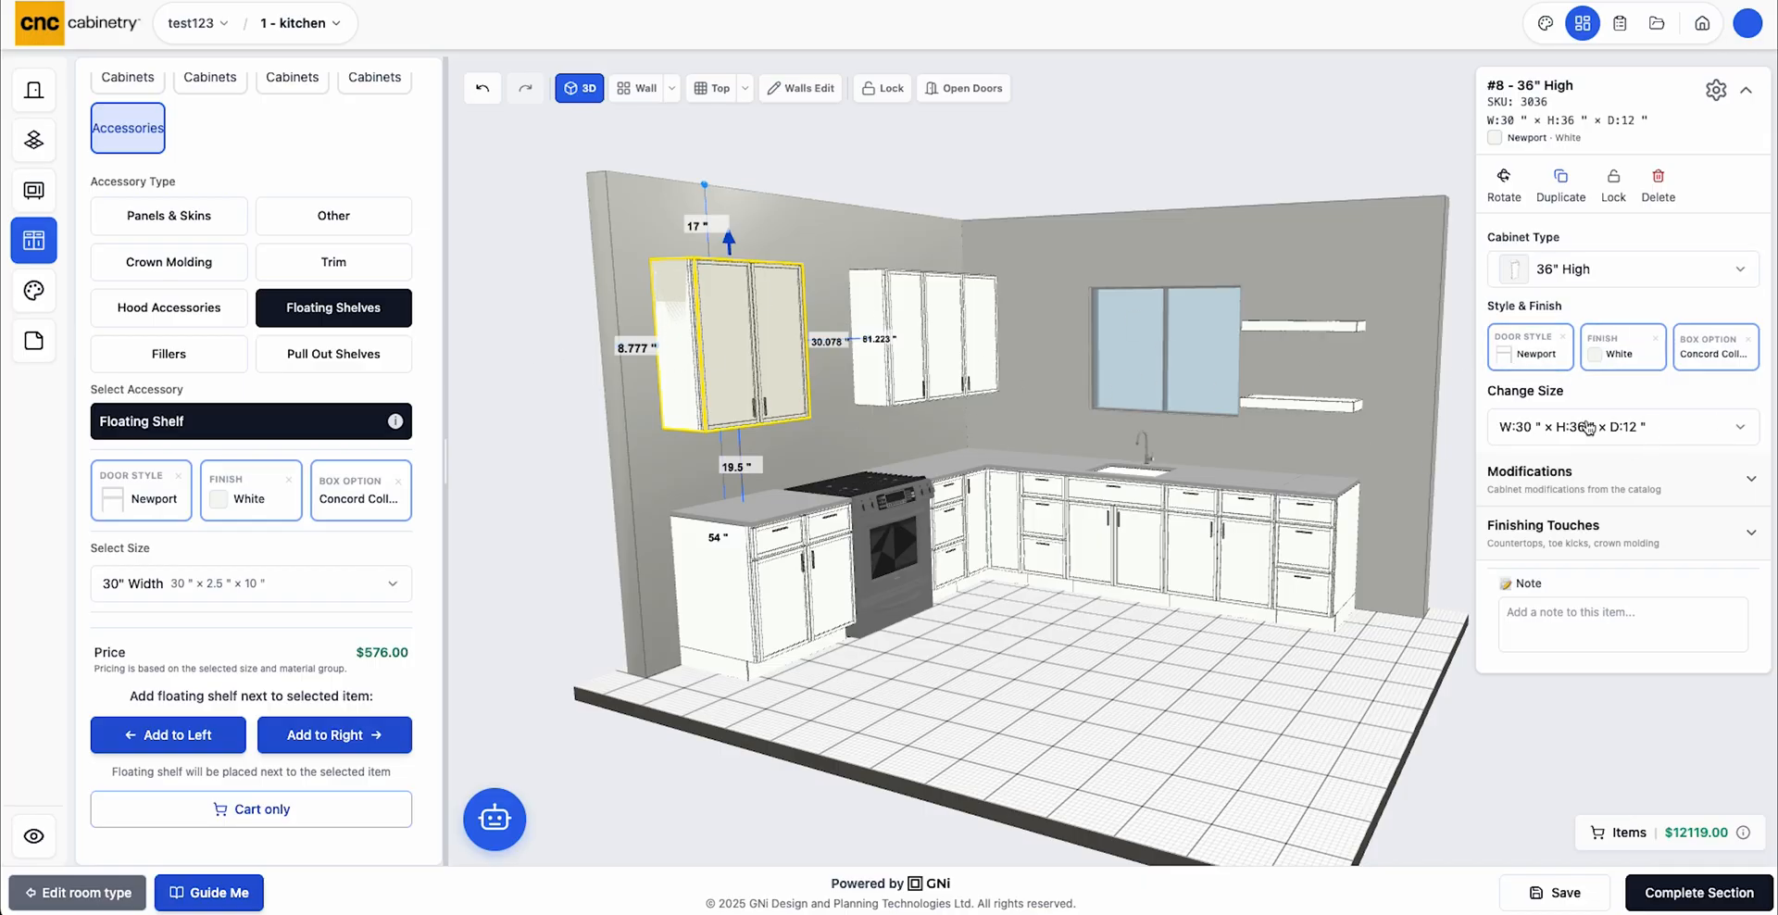
Try the Cut Down Depth modification on the 30-inch wall cabinet with the 6, 9 and 11 inch depths, and remove it
click(1753, 491)
scroll(1614, 468, down, 2)
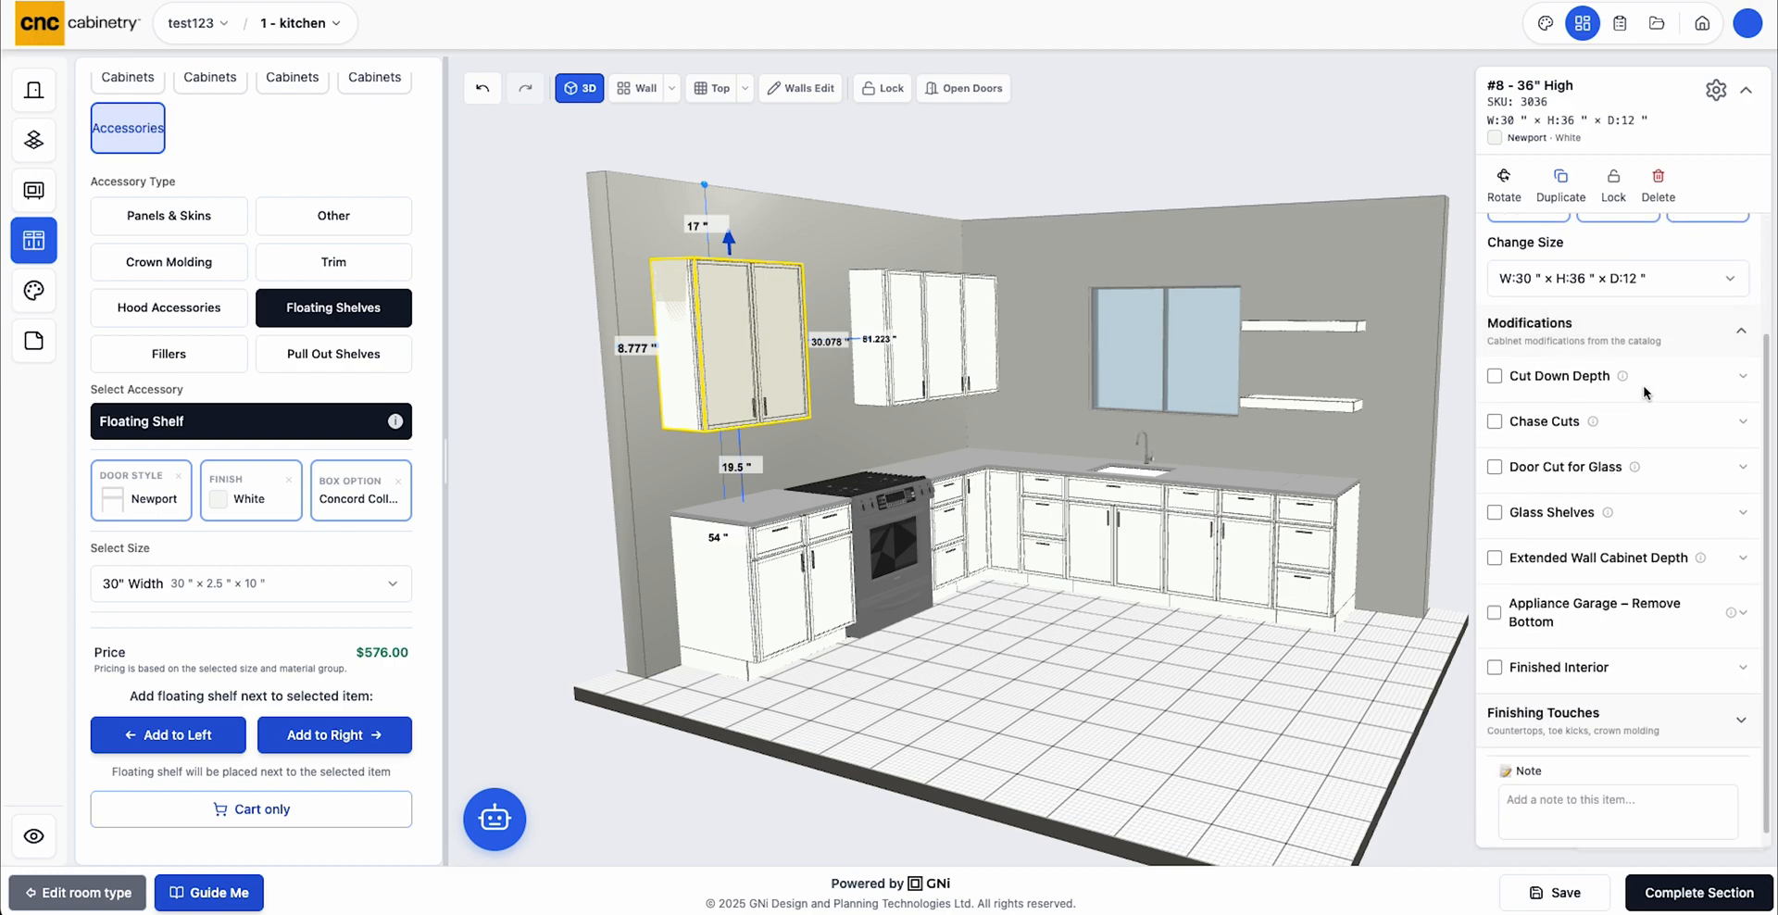
click(1494, 376)
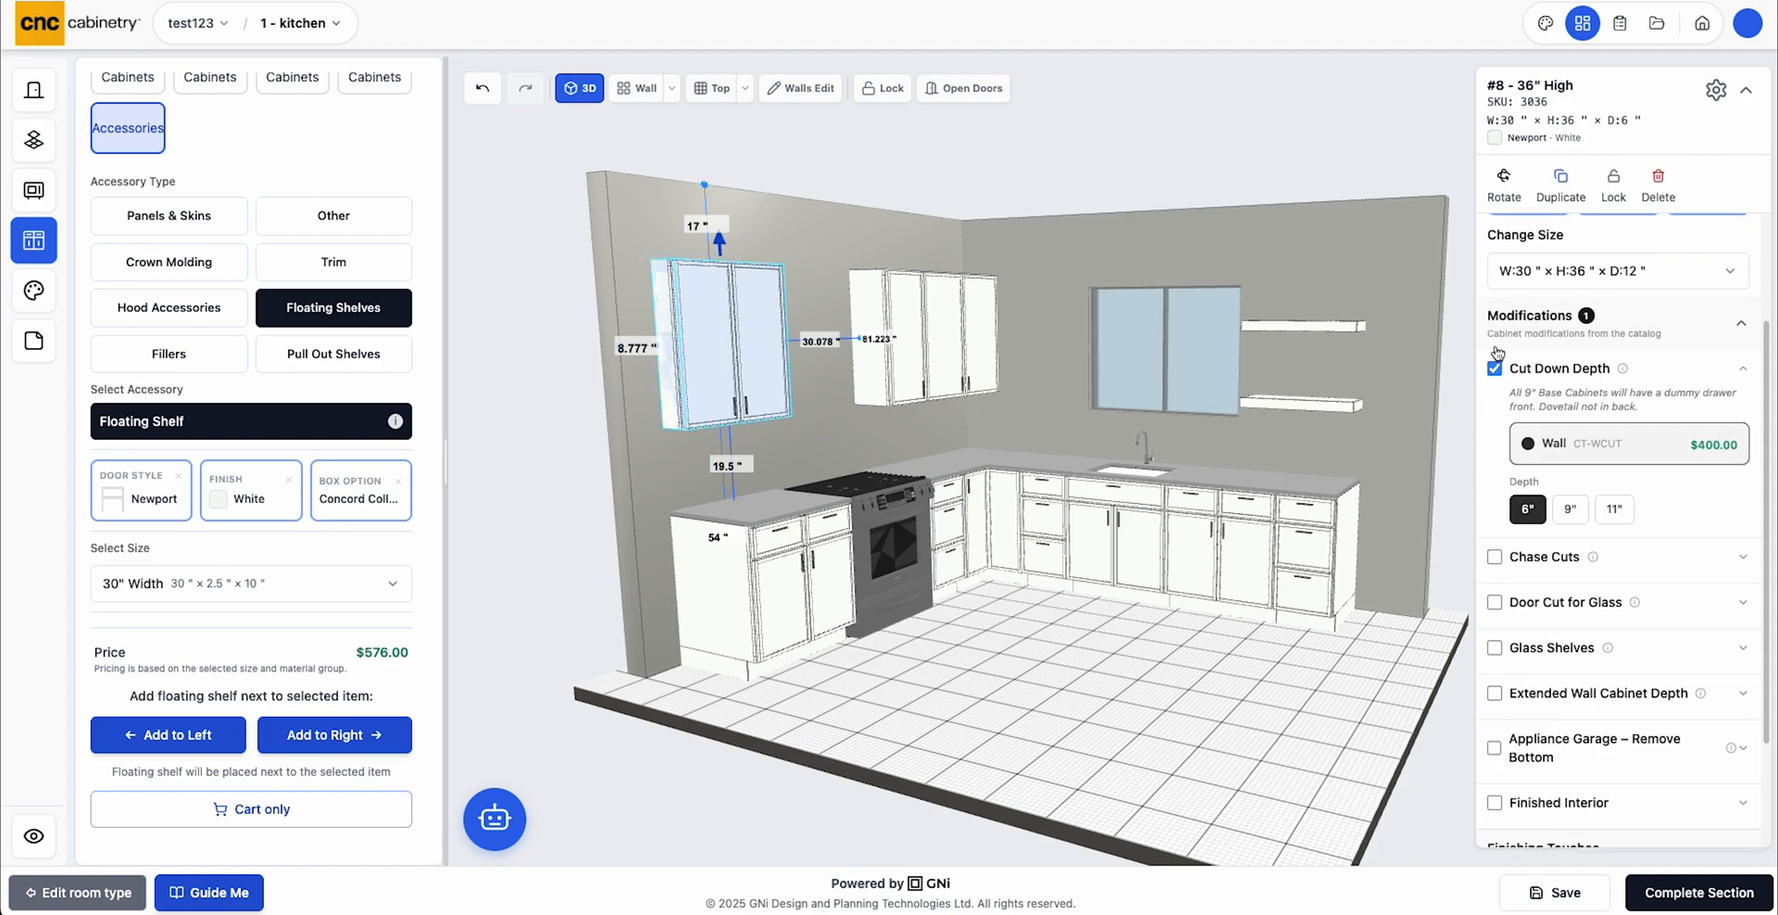
click(1569, 510)
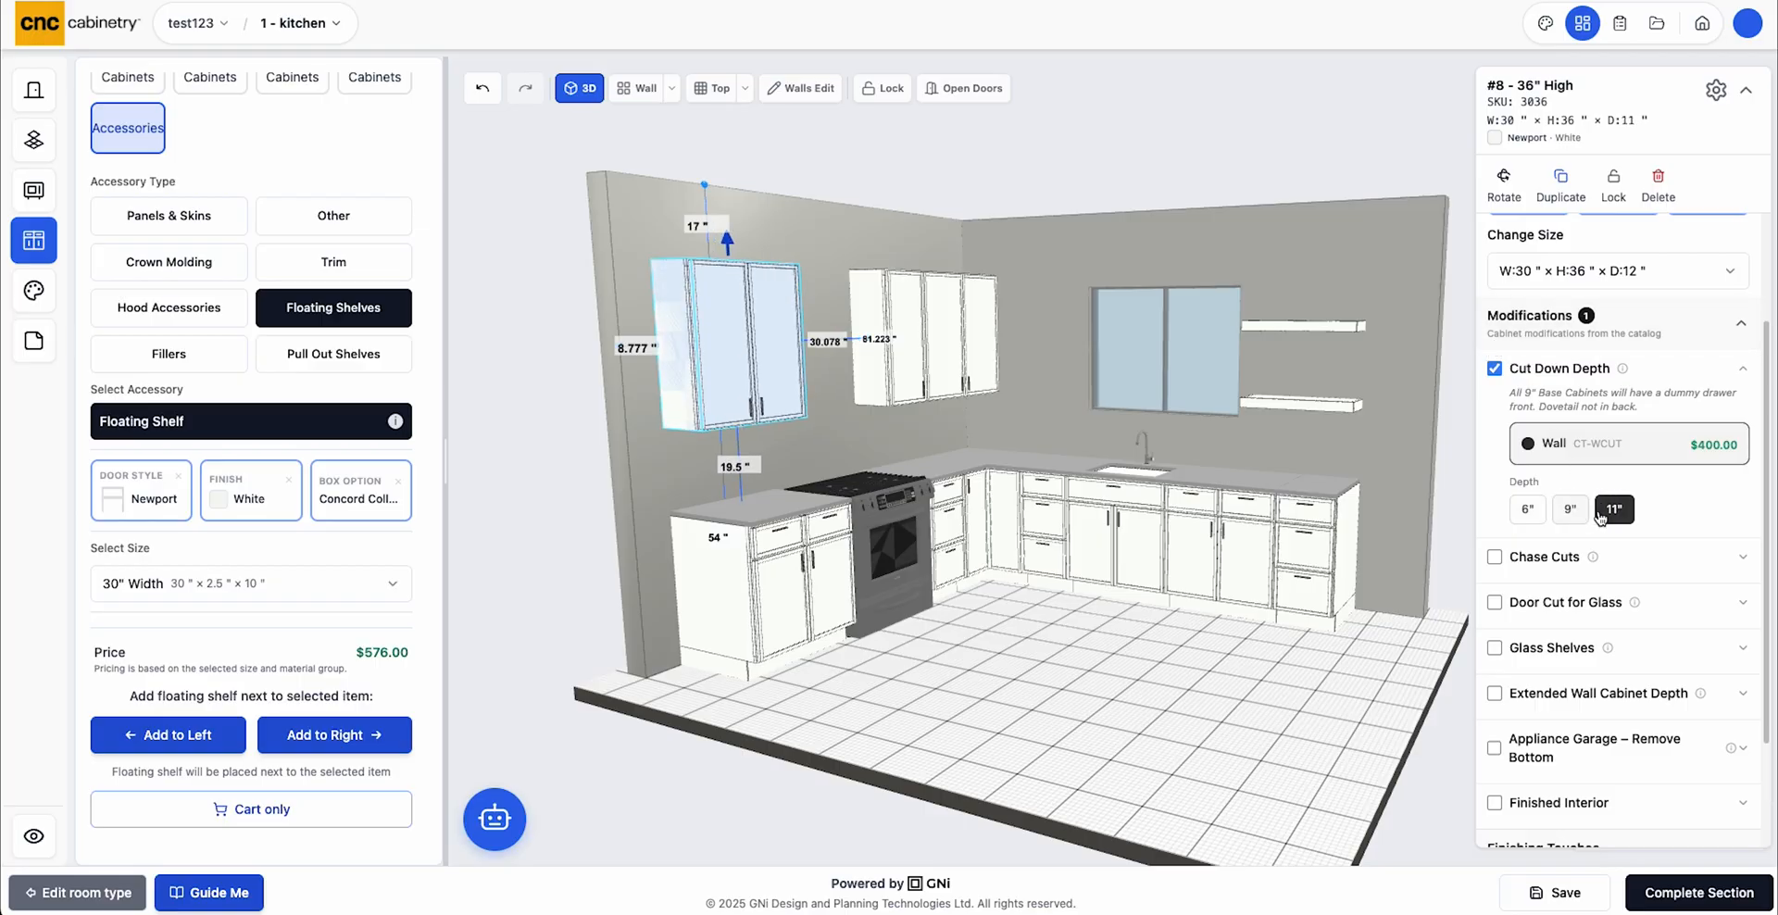
click(1527, 509)
click(1493, 370)
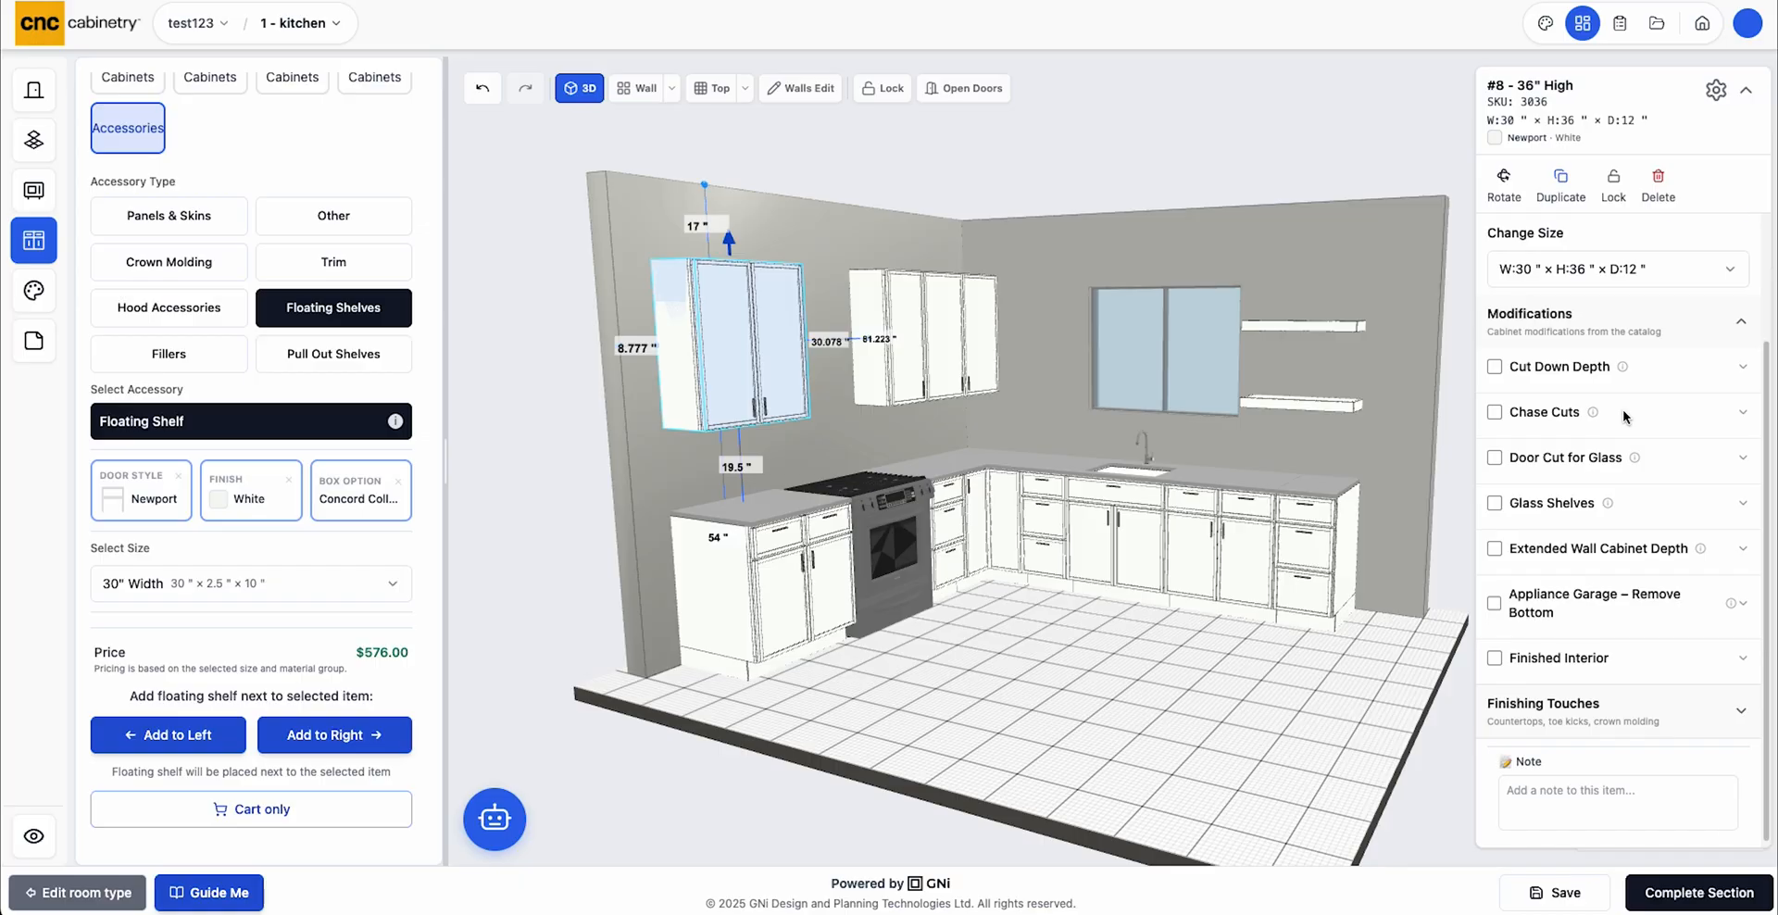
Try a chase cut on the 30-inch wall cabinet, sketching an area about 18 × 6 inches along the back, and discard it
click(1495, 409)
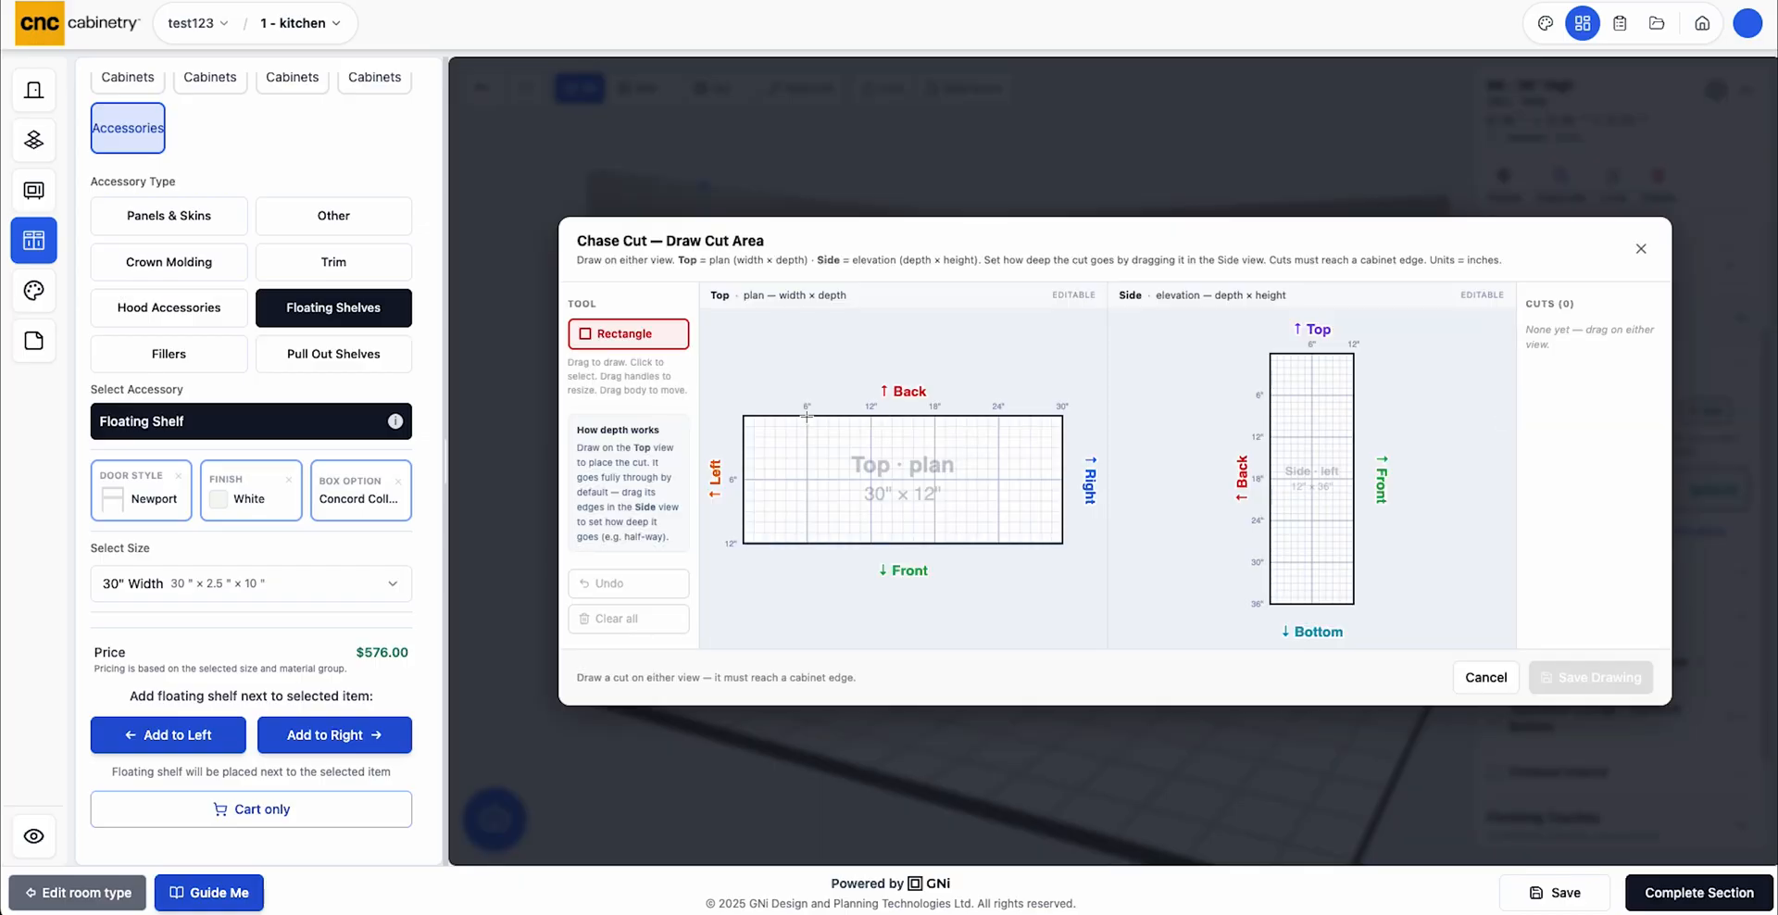
drag(807, 416, 998, 479)
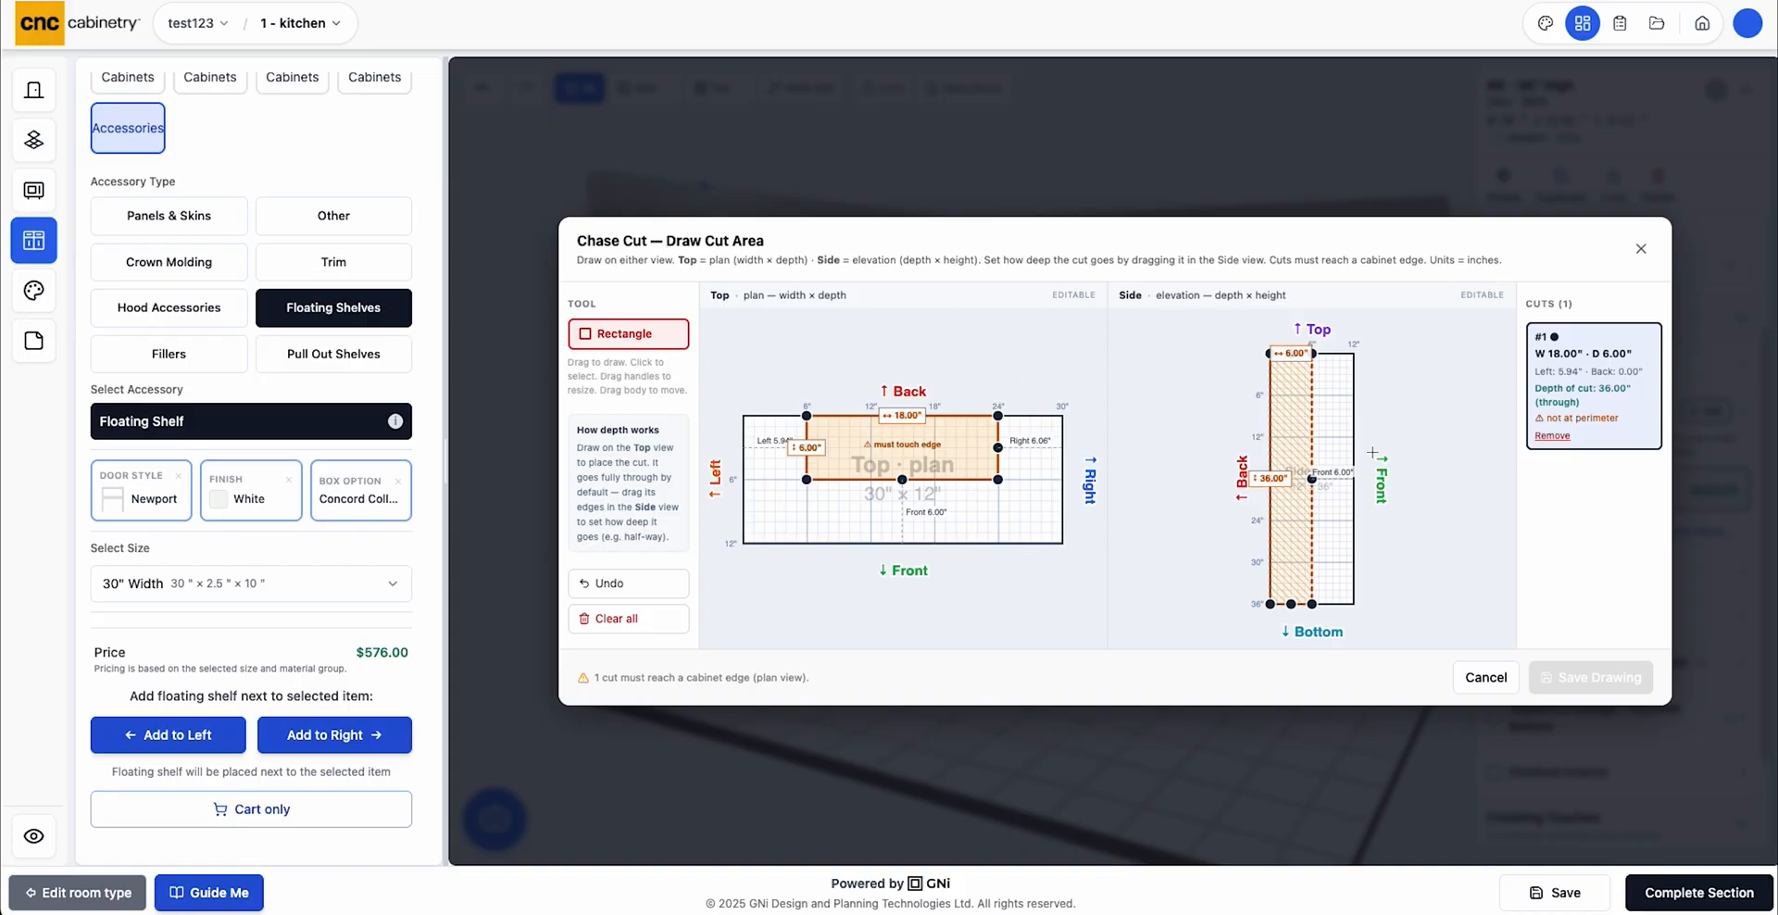
scroll(1712, 562, down, 1)
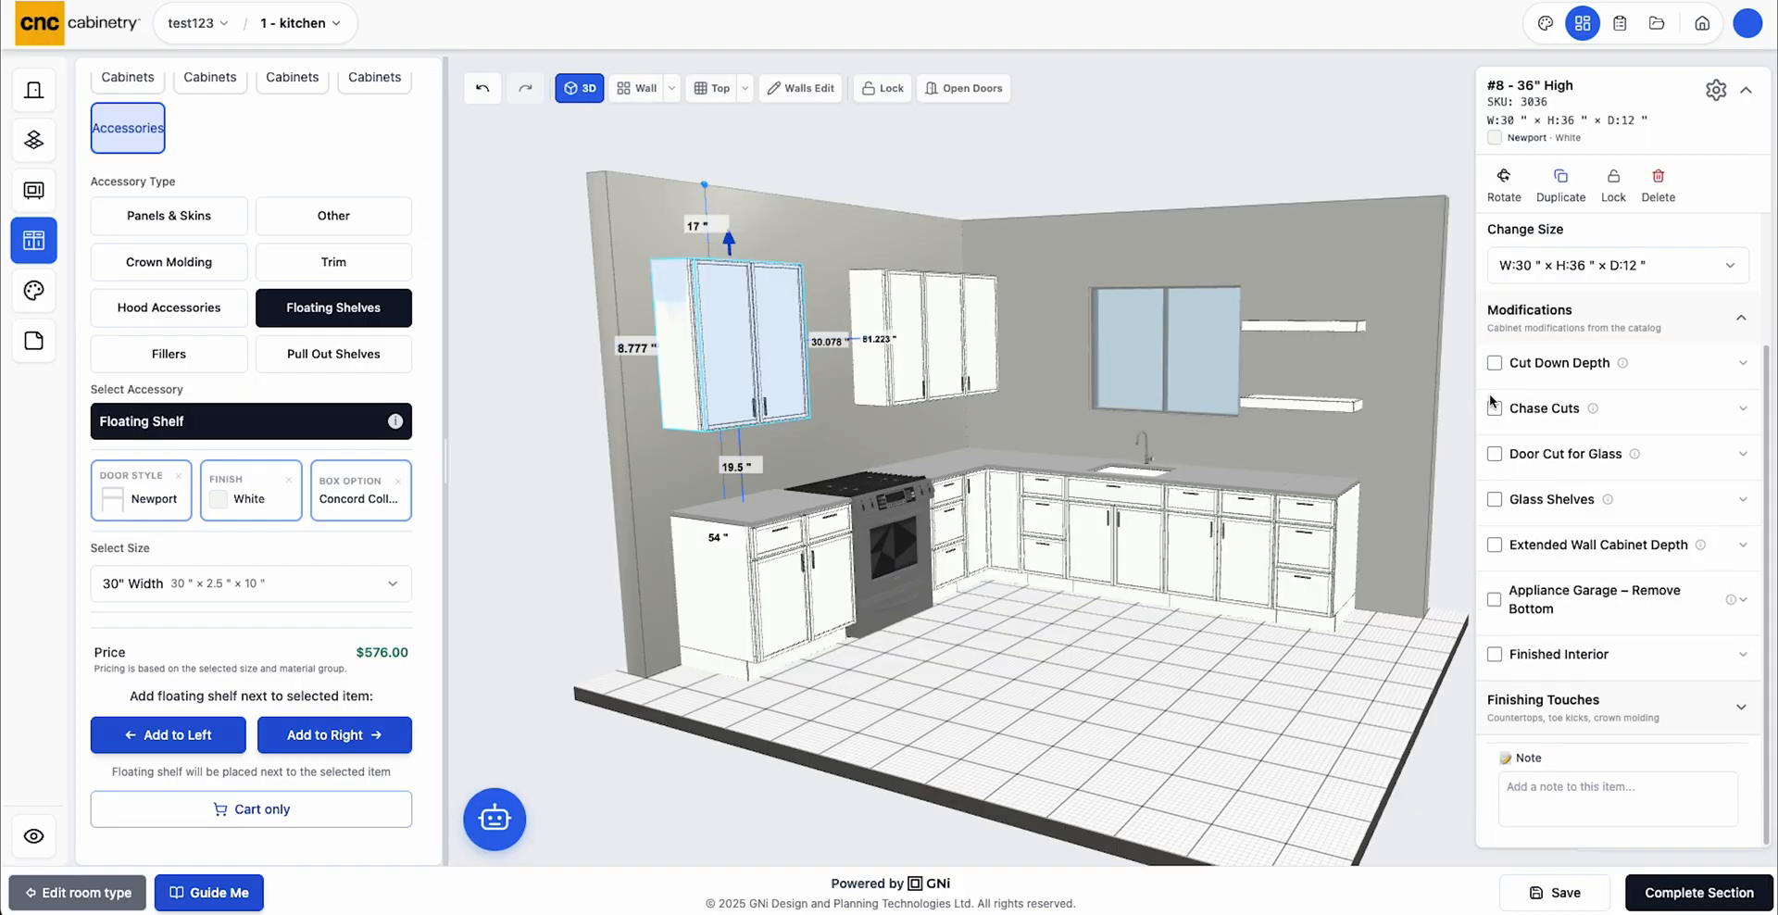
Try the Door Cut for Glass modification on the 30-inch wall cabinet, remove it, and check the Extended Wall Cabinet Depth options
click(1494, 453)
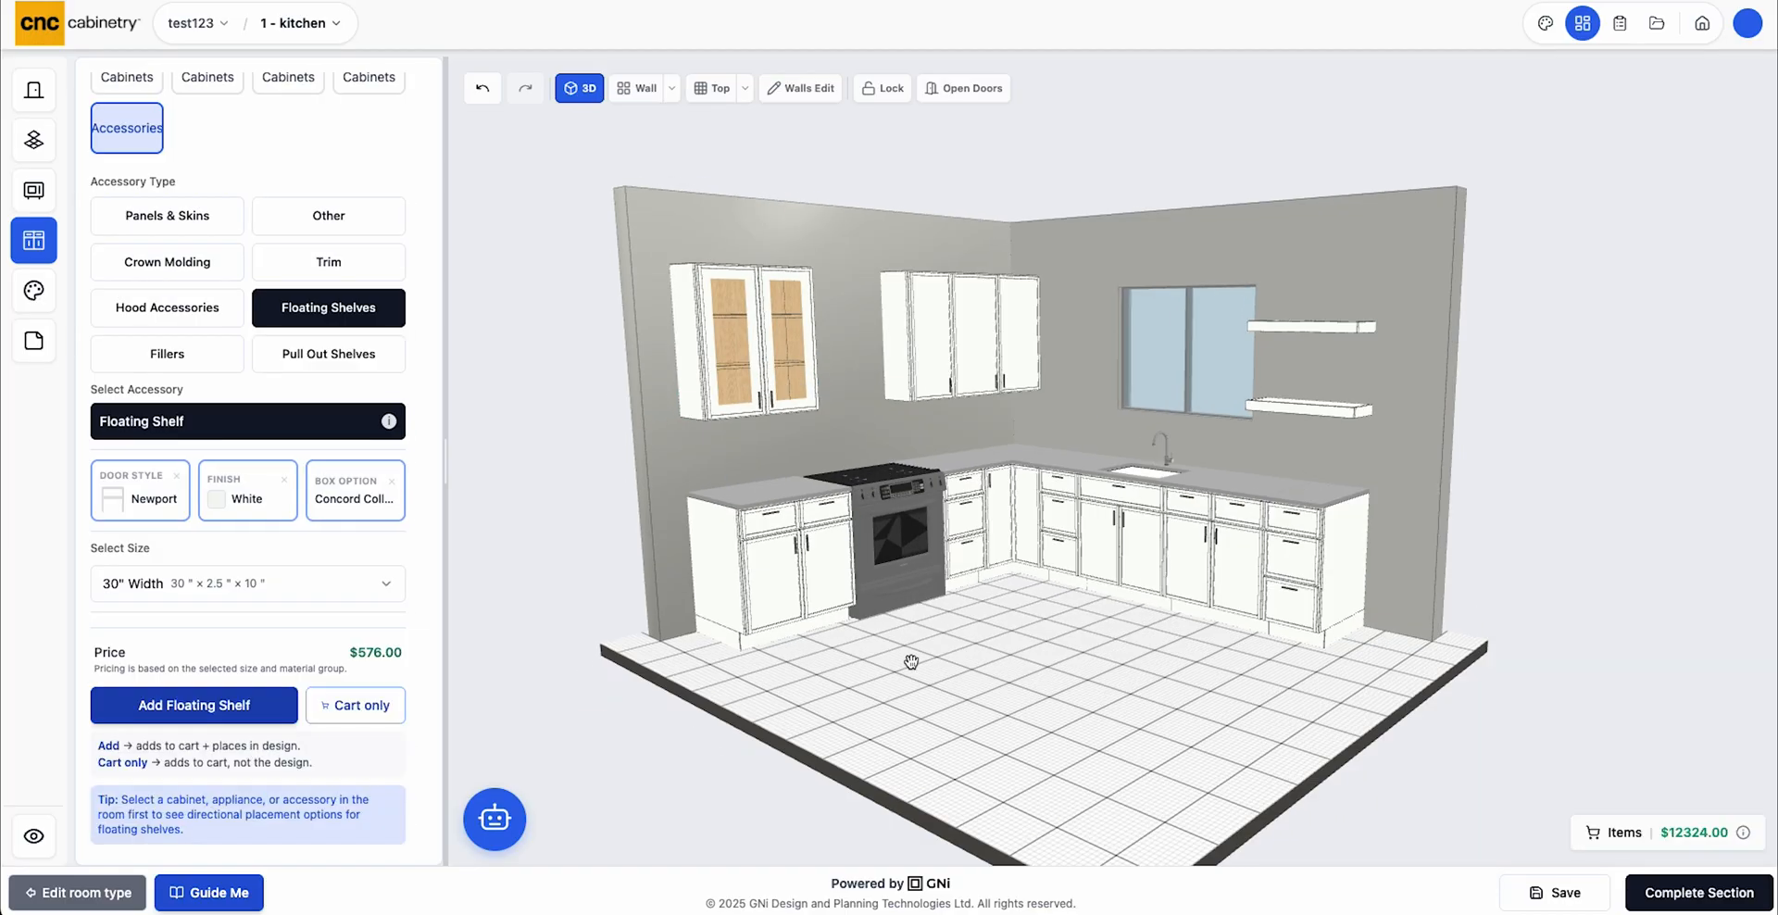
click(1495, 317)
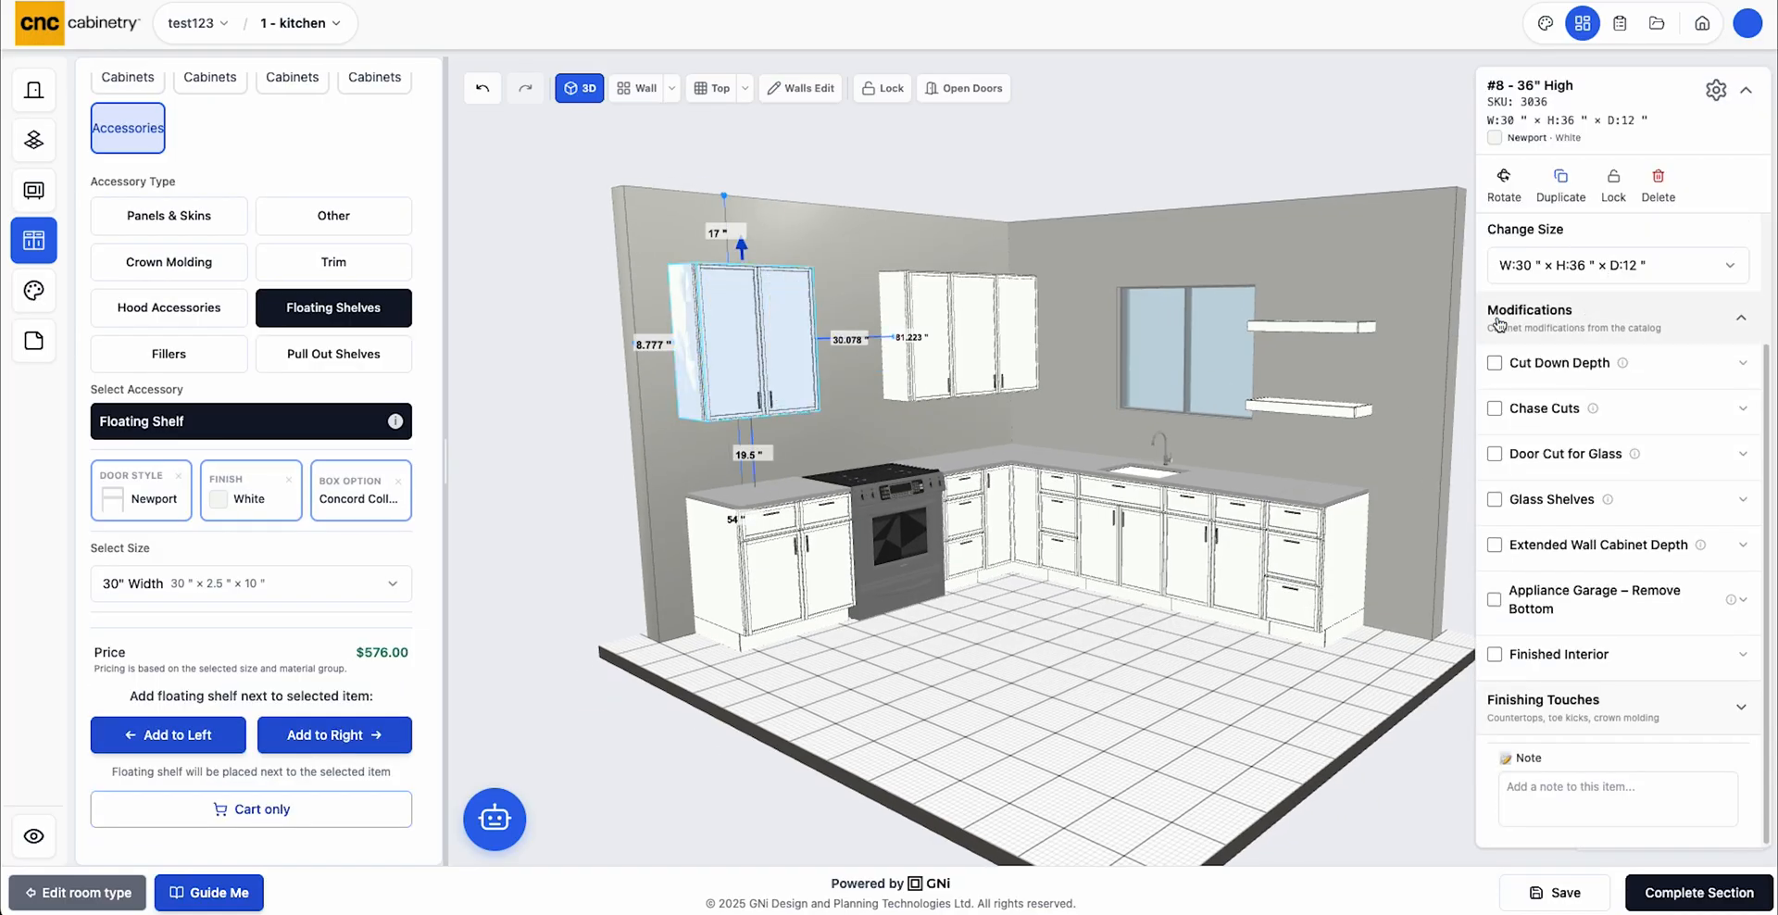
click(1742, 547)
click(1742, 548)
click(1740, 323)
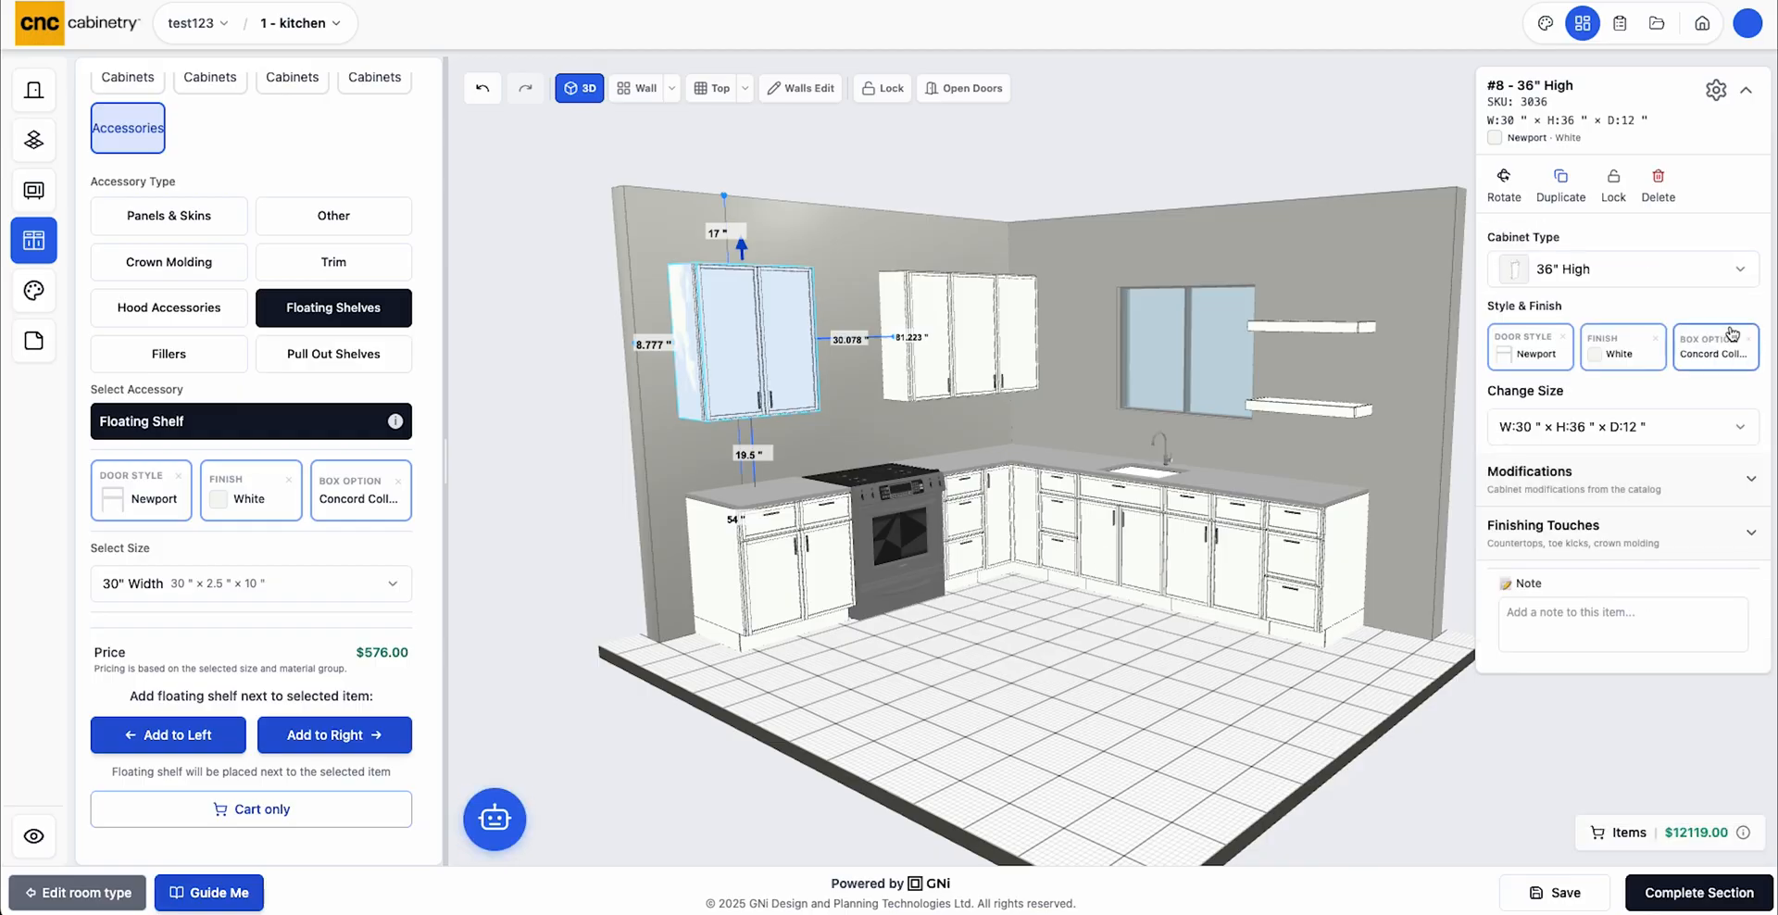
Add the 2.5 × 3.5 inch Full Overlay crown molding to the left, front and right sides of the 30-inch wall cabinet
click(1760, 545)
click(1738, 618)
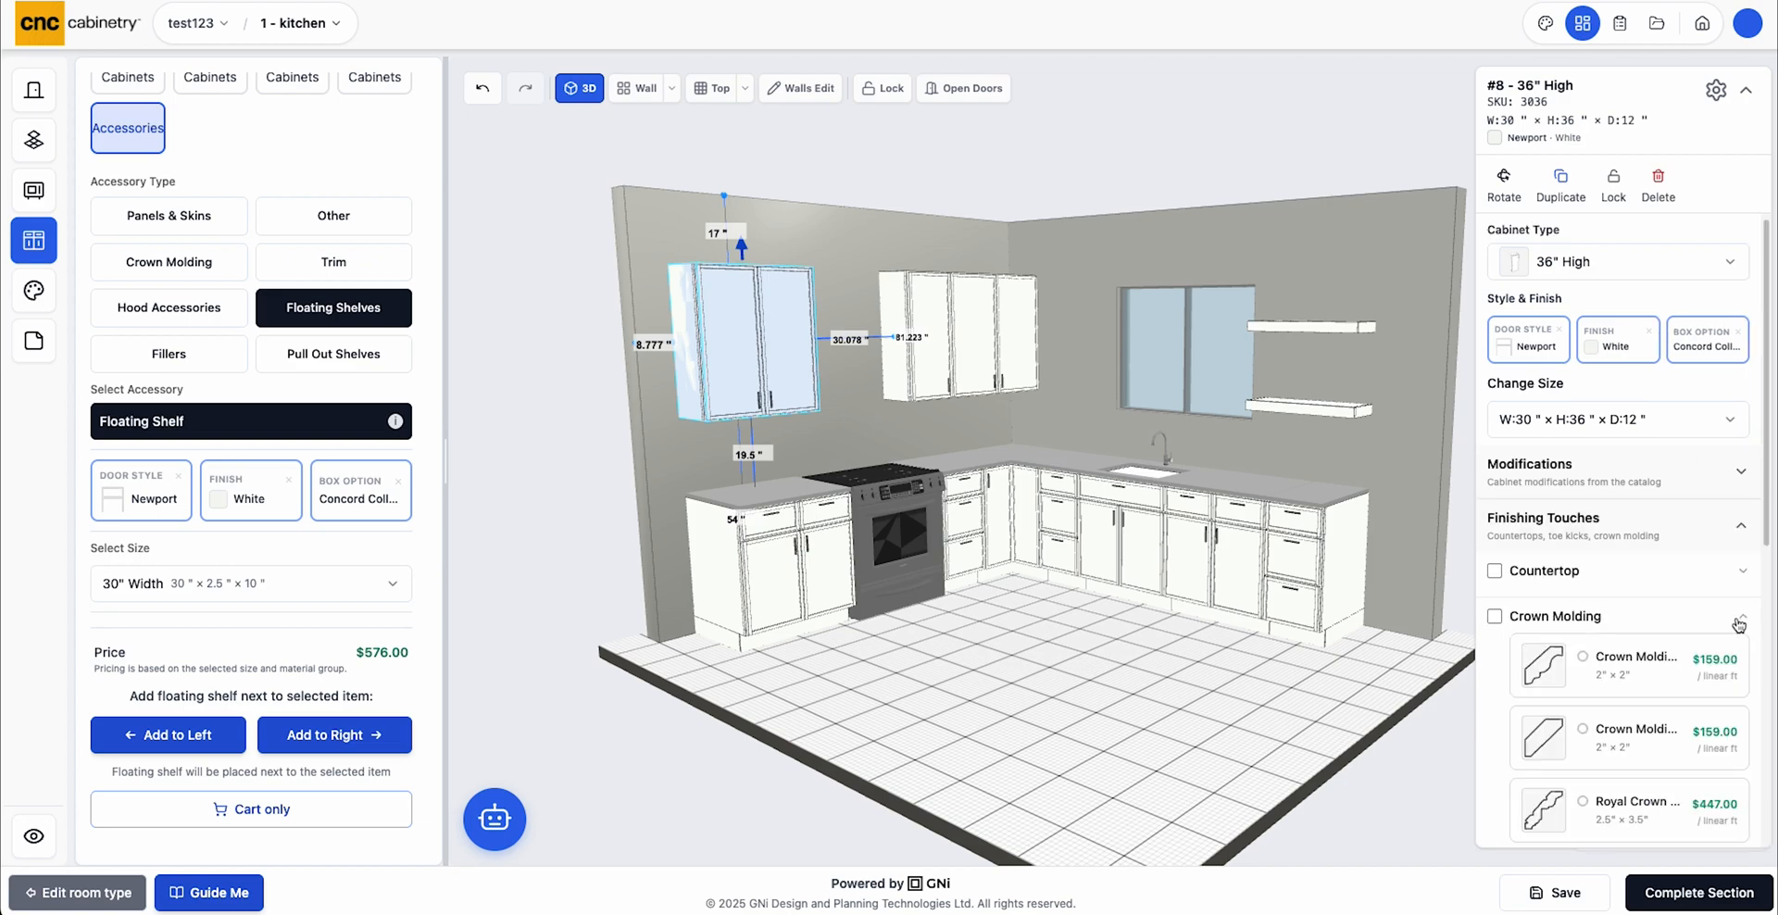
click(1495, 617)
scroll(1561, 655, down, 6)
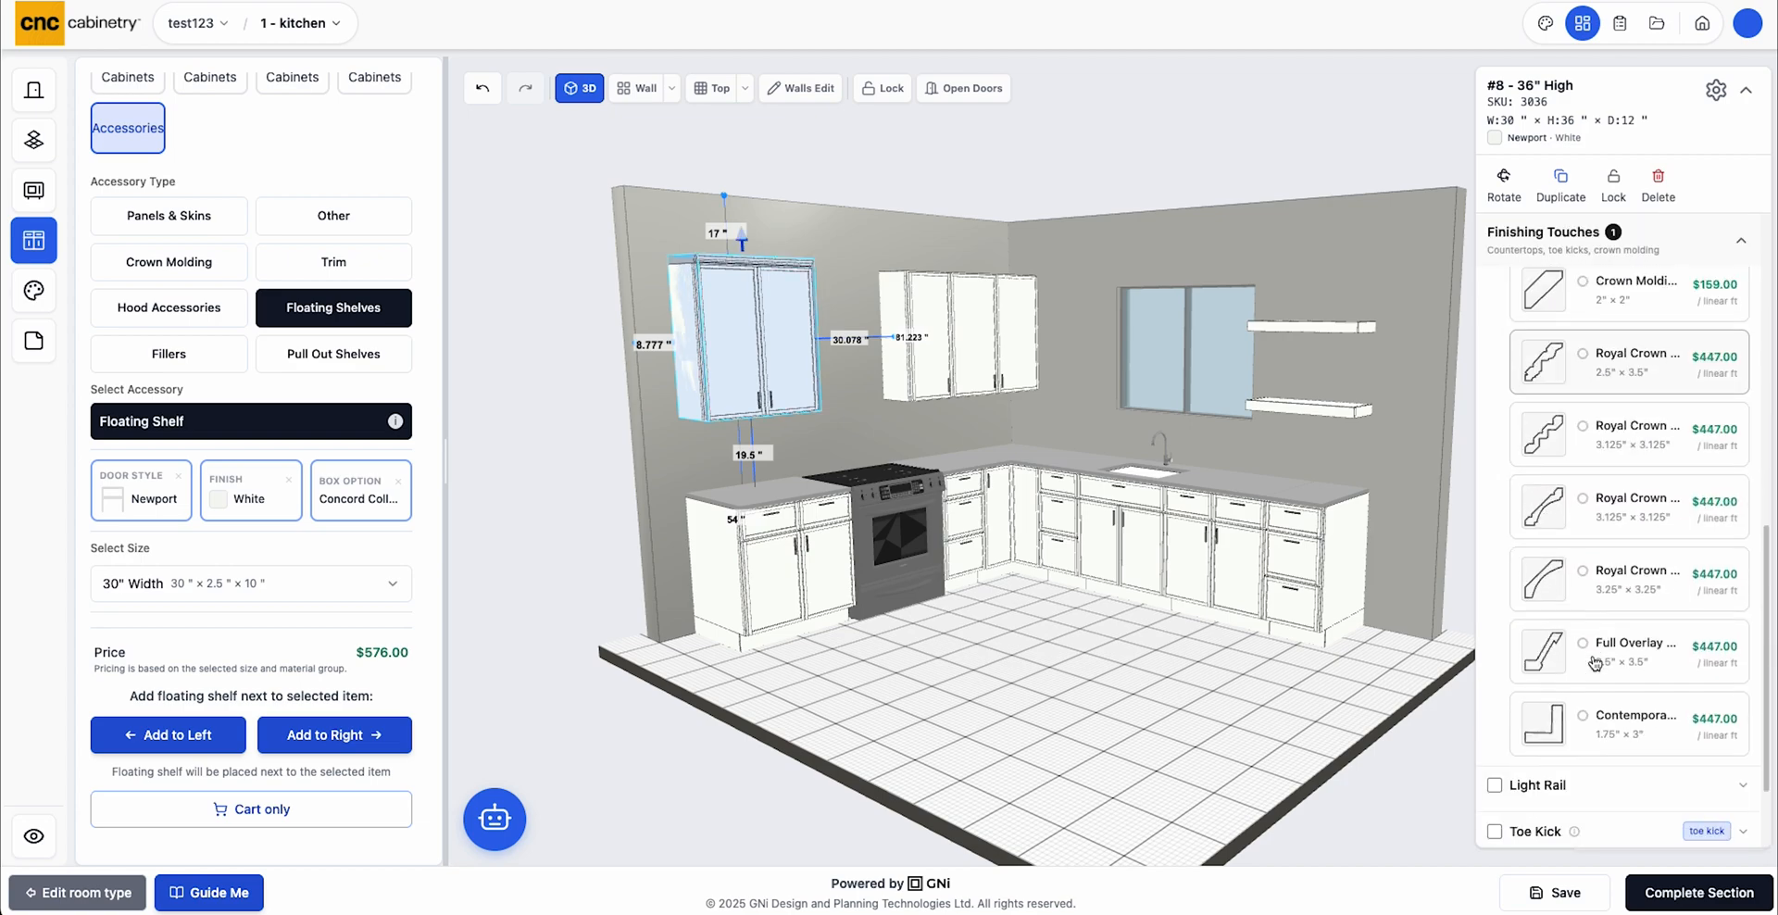
click(1562, 656)
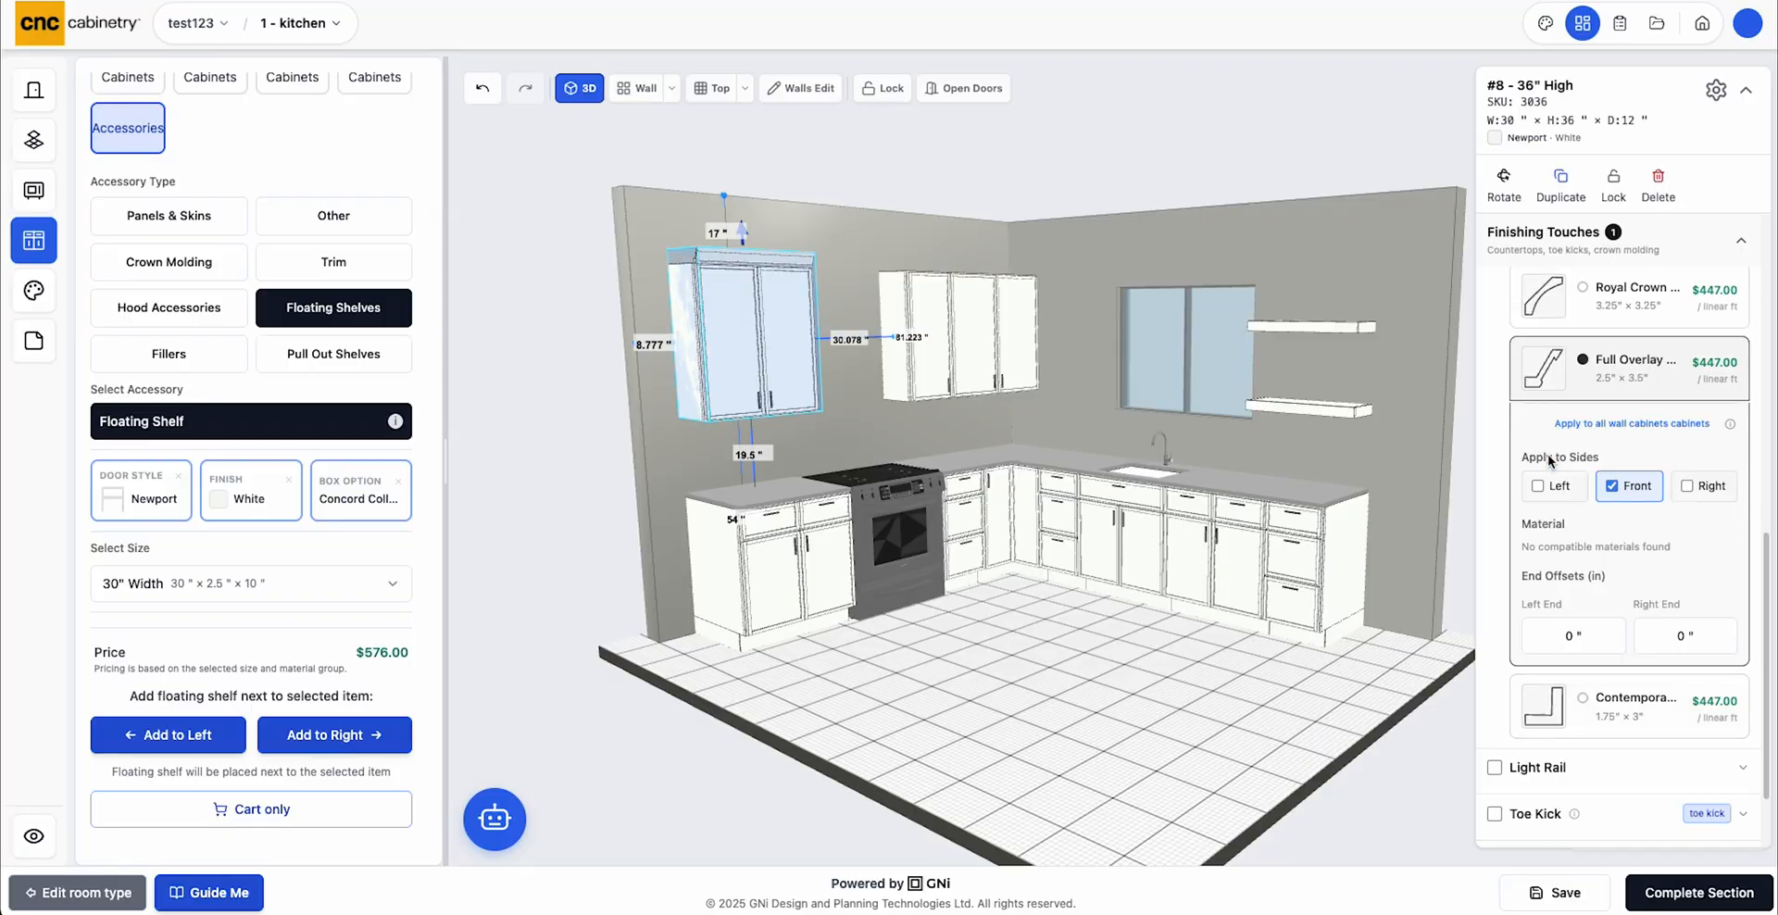
click(1537, 486)
click(1687, 485)
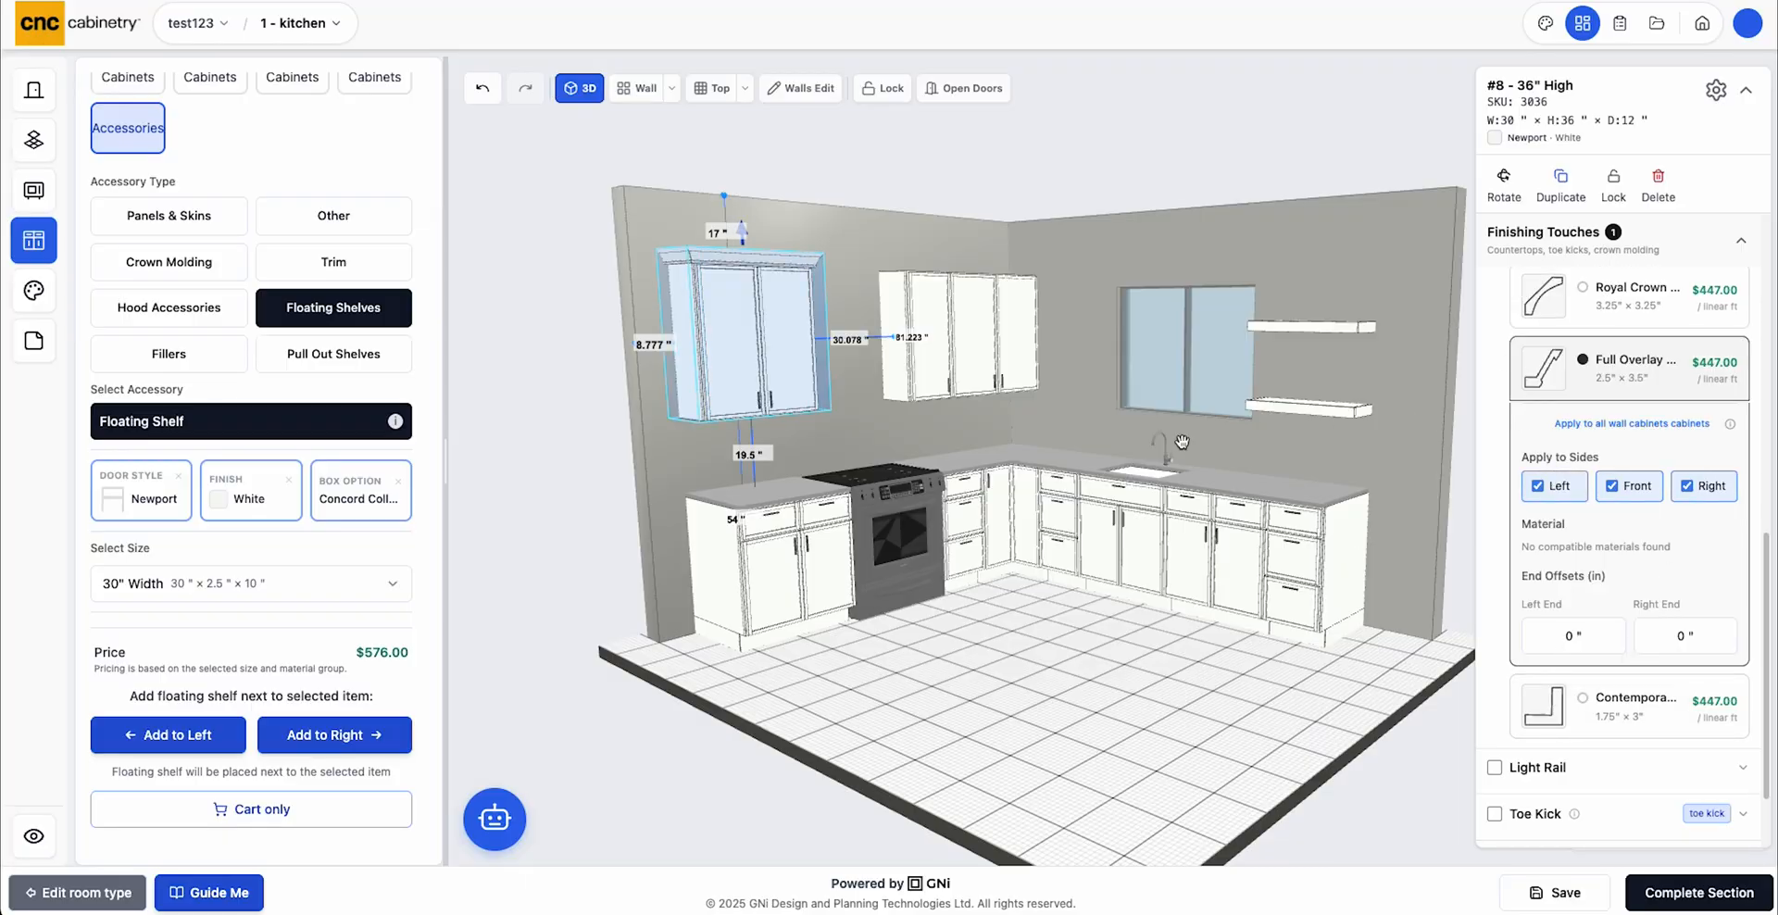
Add the Light Trim 3 light rail to the front, left and right sides of the 30-inch wall cabinet
scroll(1594, 626, down, 2)
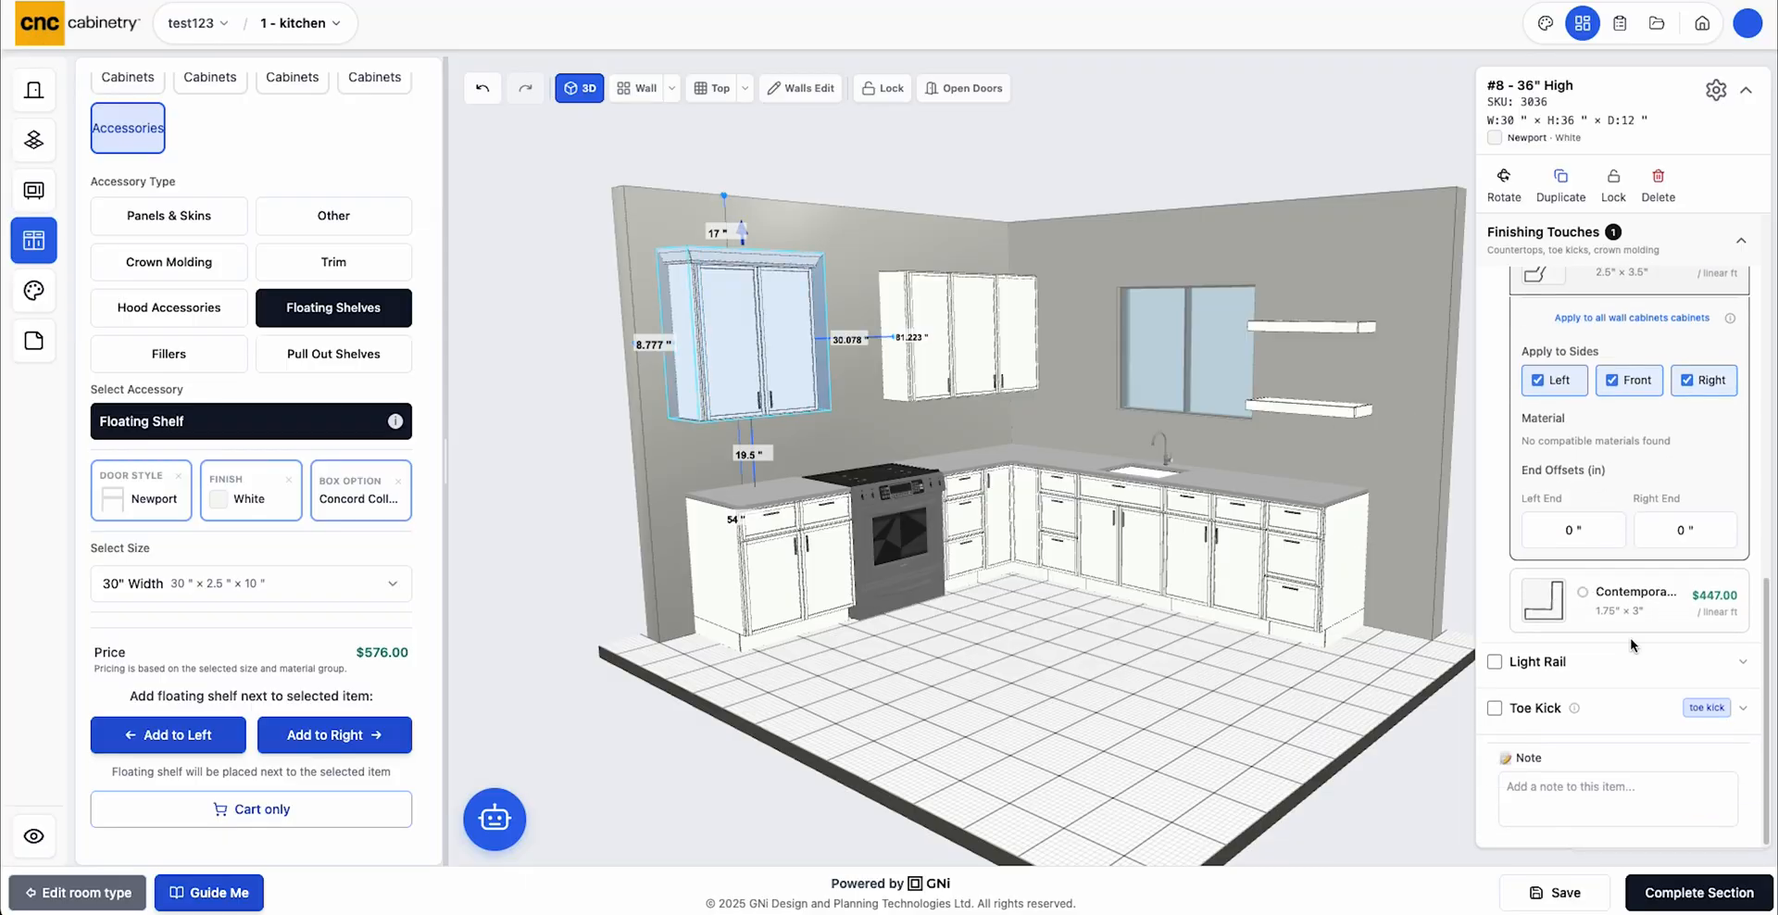
click(1742, 668)
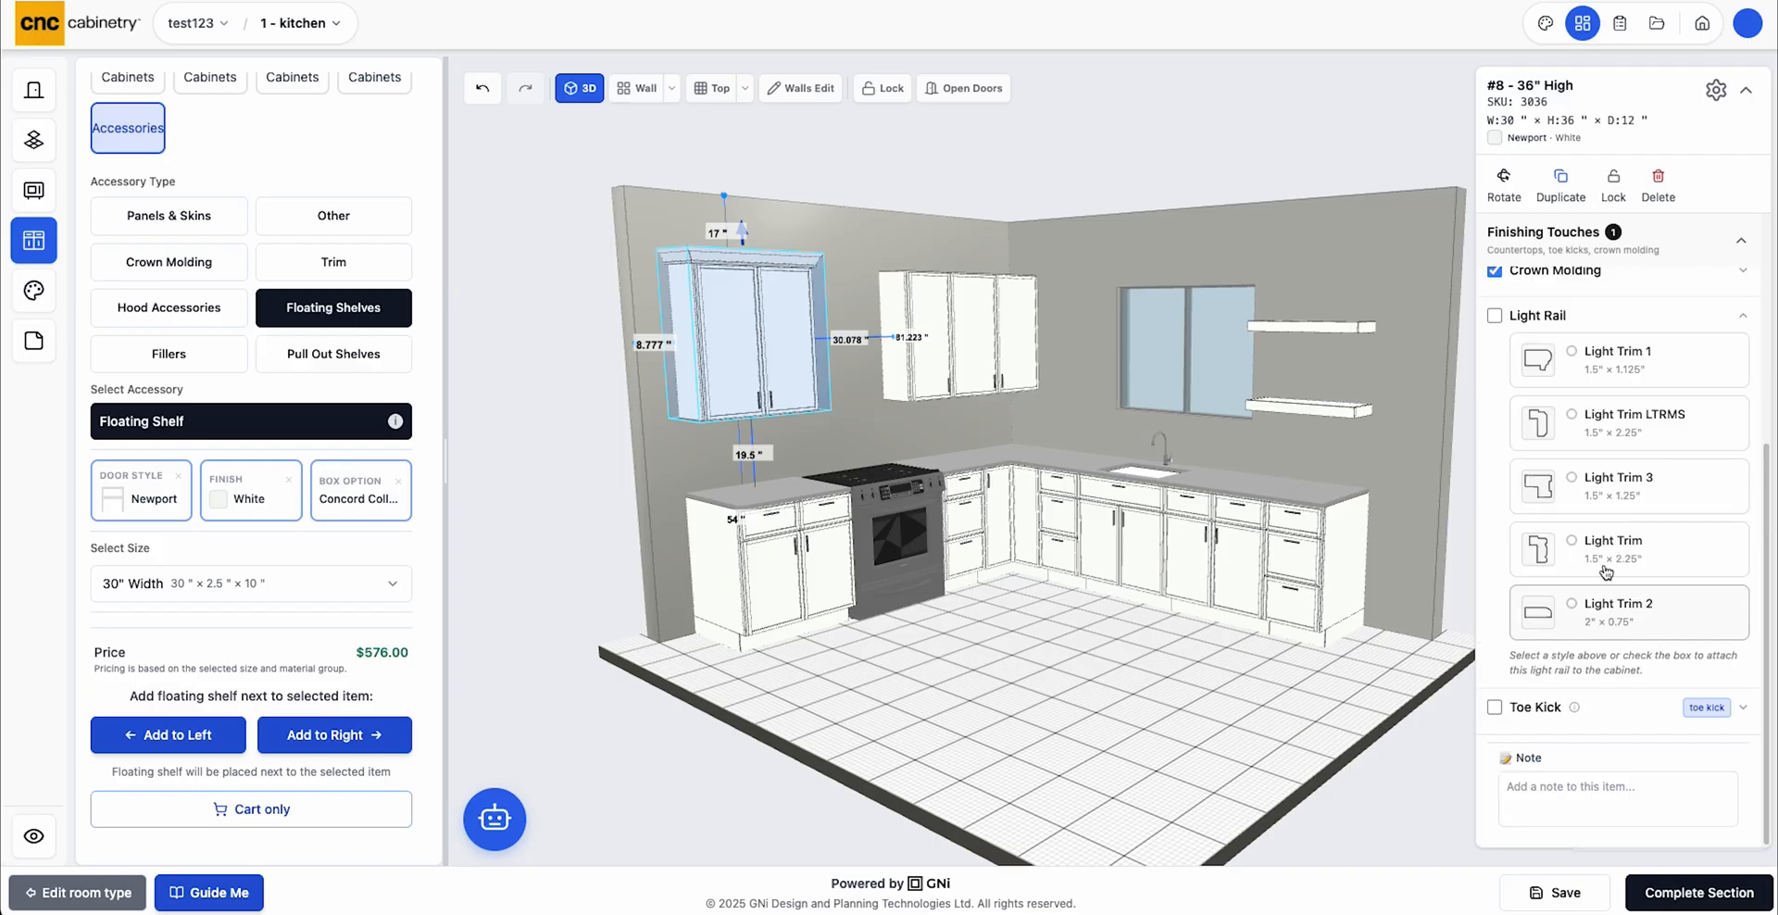
click(1544, 493)
click(1622, 606)
click(1664, 606)
scroll(1680, 532, down, 1)
scroll(1681, 532, down, 5)
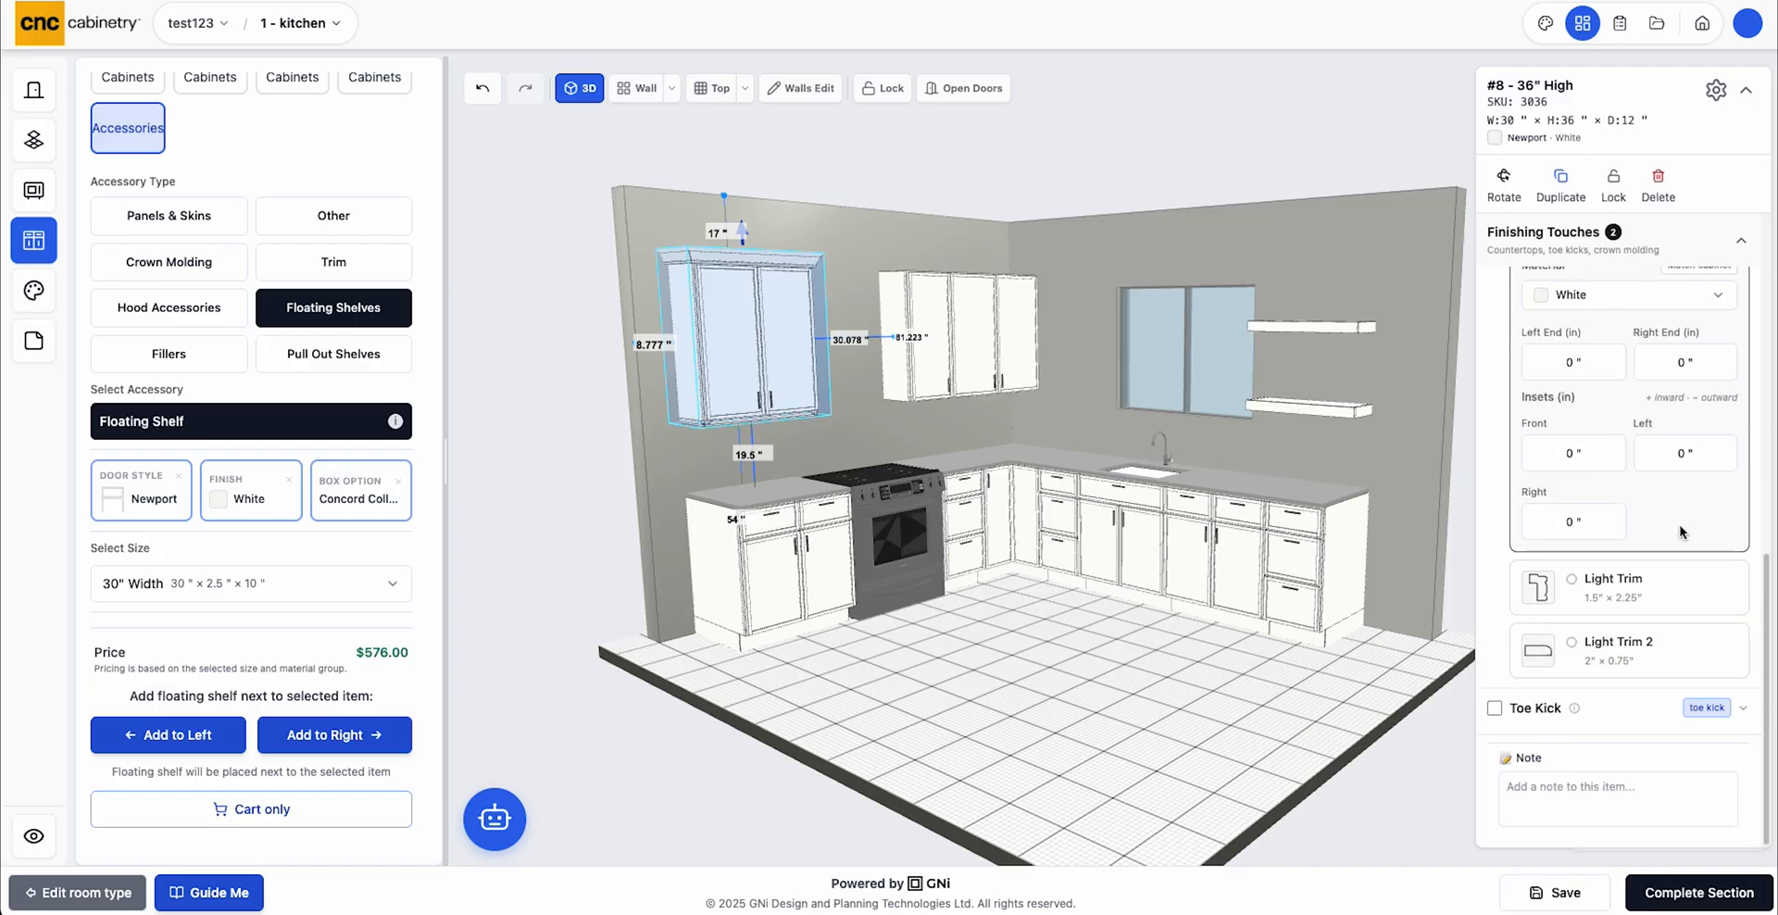
Add crown molding to the wall cabinet run between the range and the room corner, starting from its 15-inch cabinet
scroll(1681, 531, up, 2)
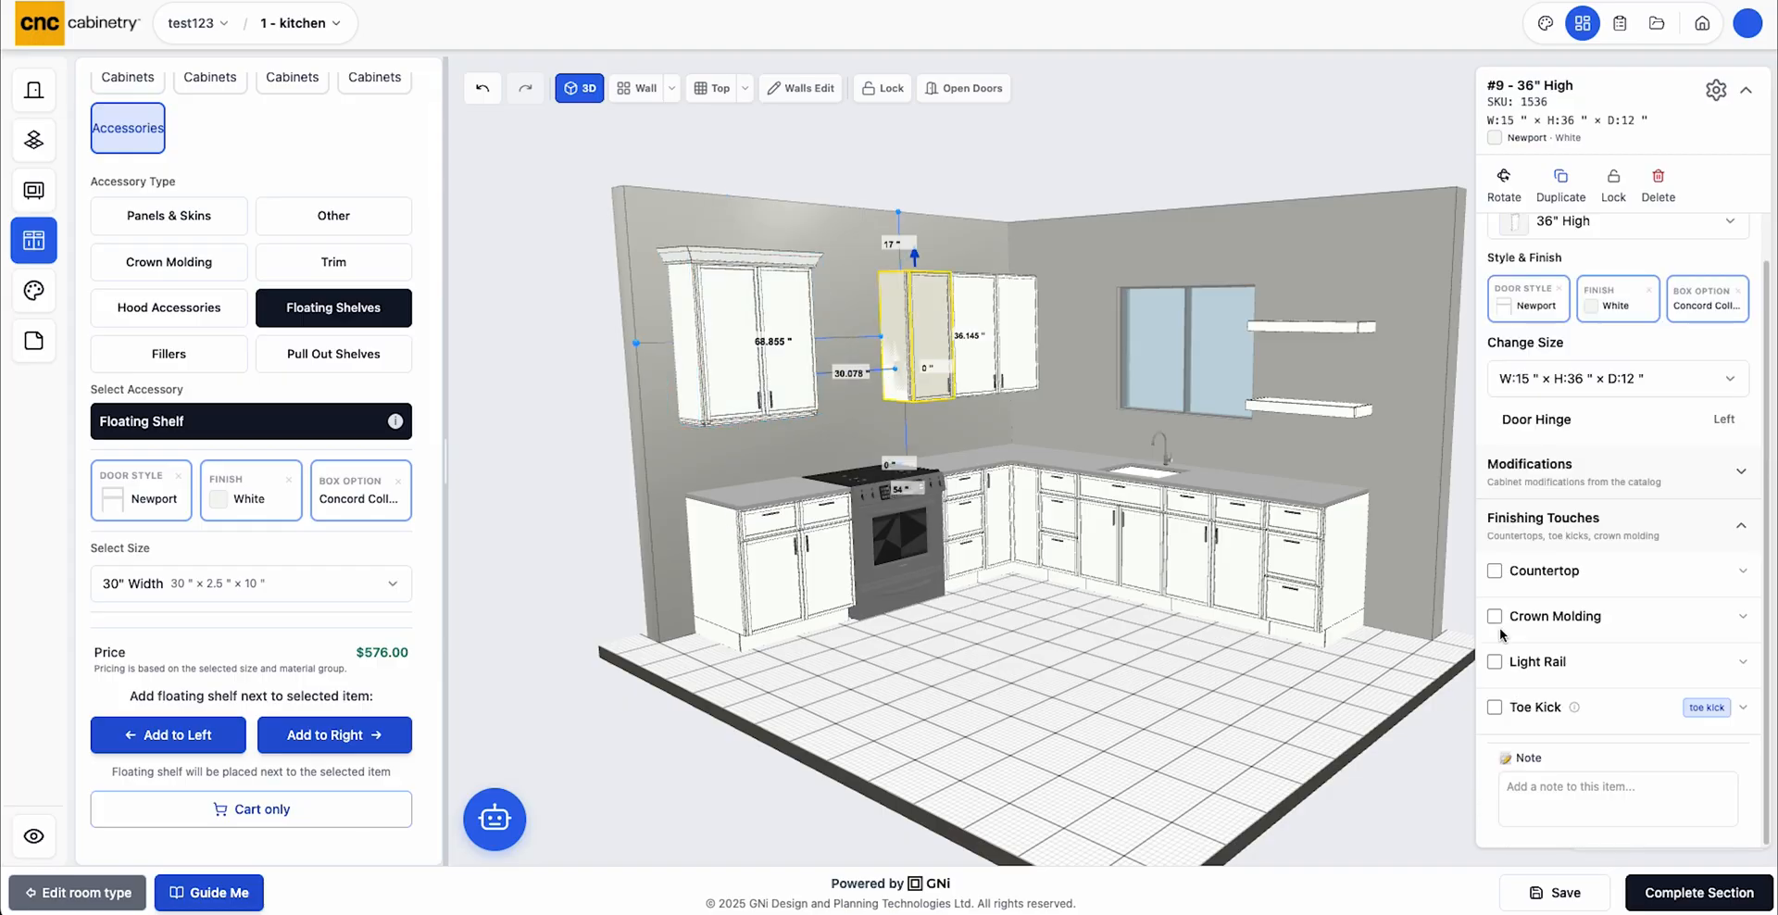
click(1496, 618)
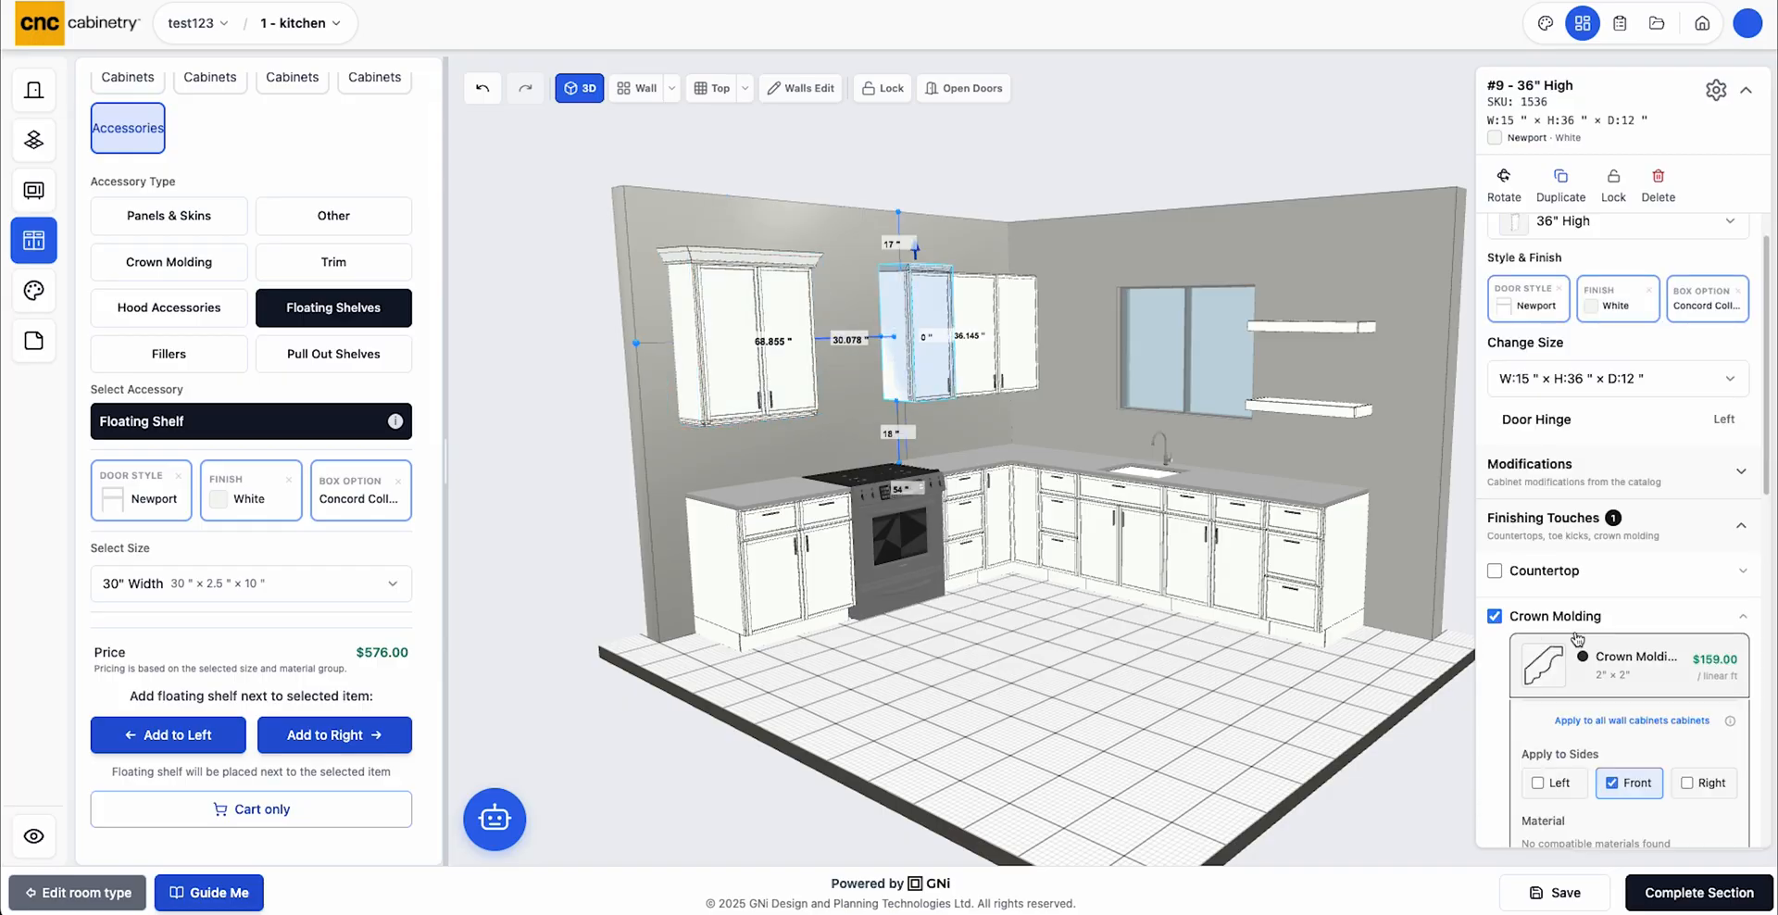
scroll(1540, 629, down, 10)
click(1574, 546)
scroll(1574, 686, down, 3)
click(1540, 746)
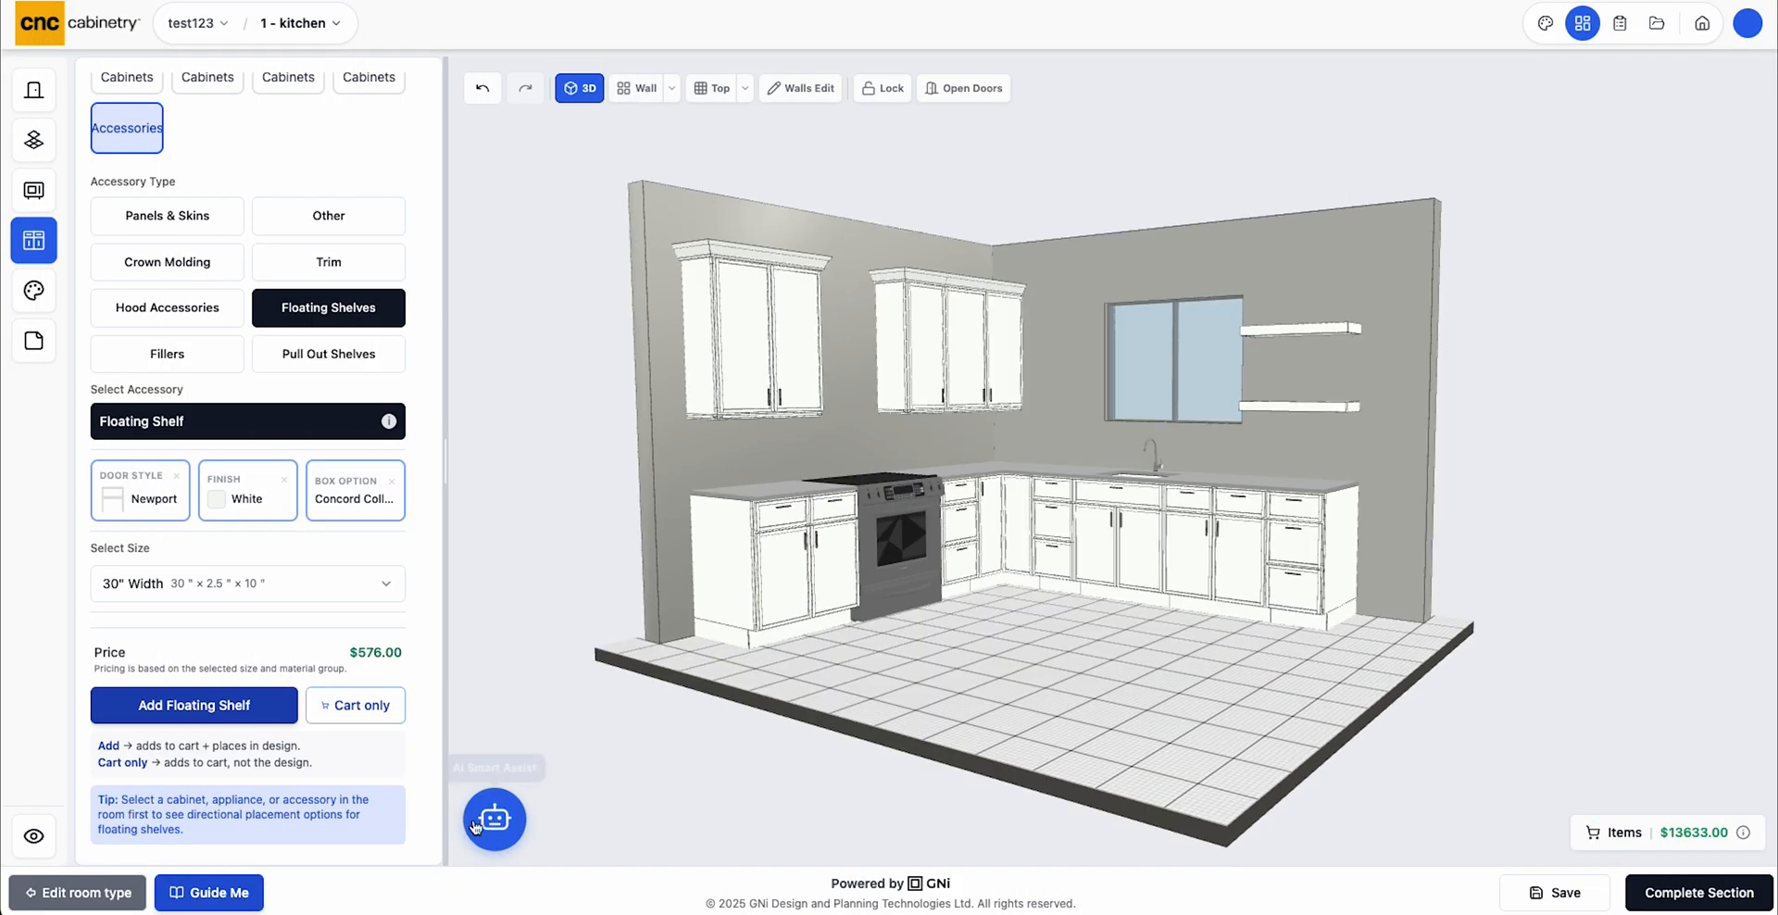
Generate an AI design review of the kitchen with AI Smart Assist
click(479, 824)
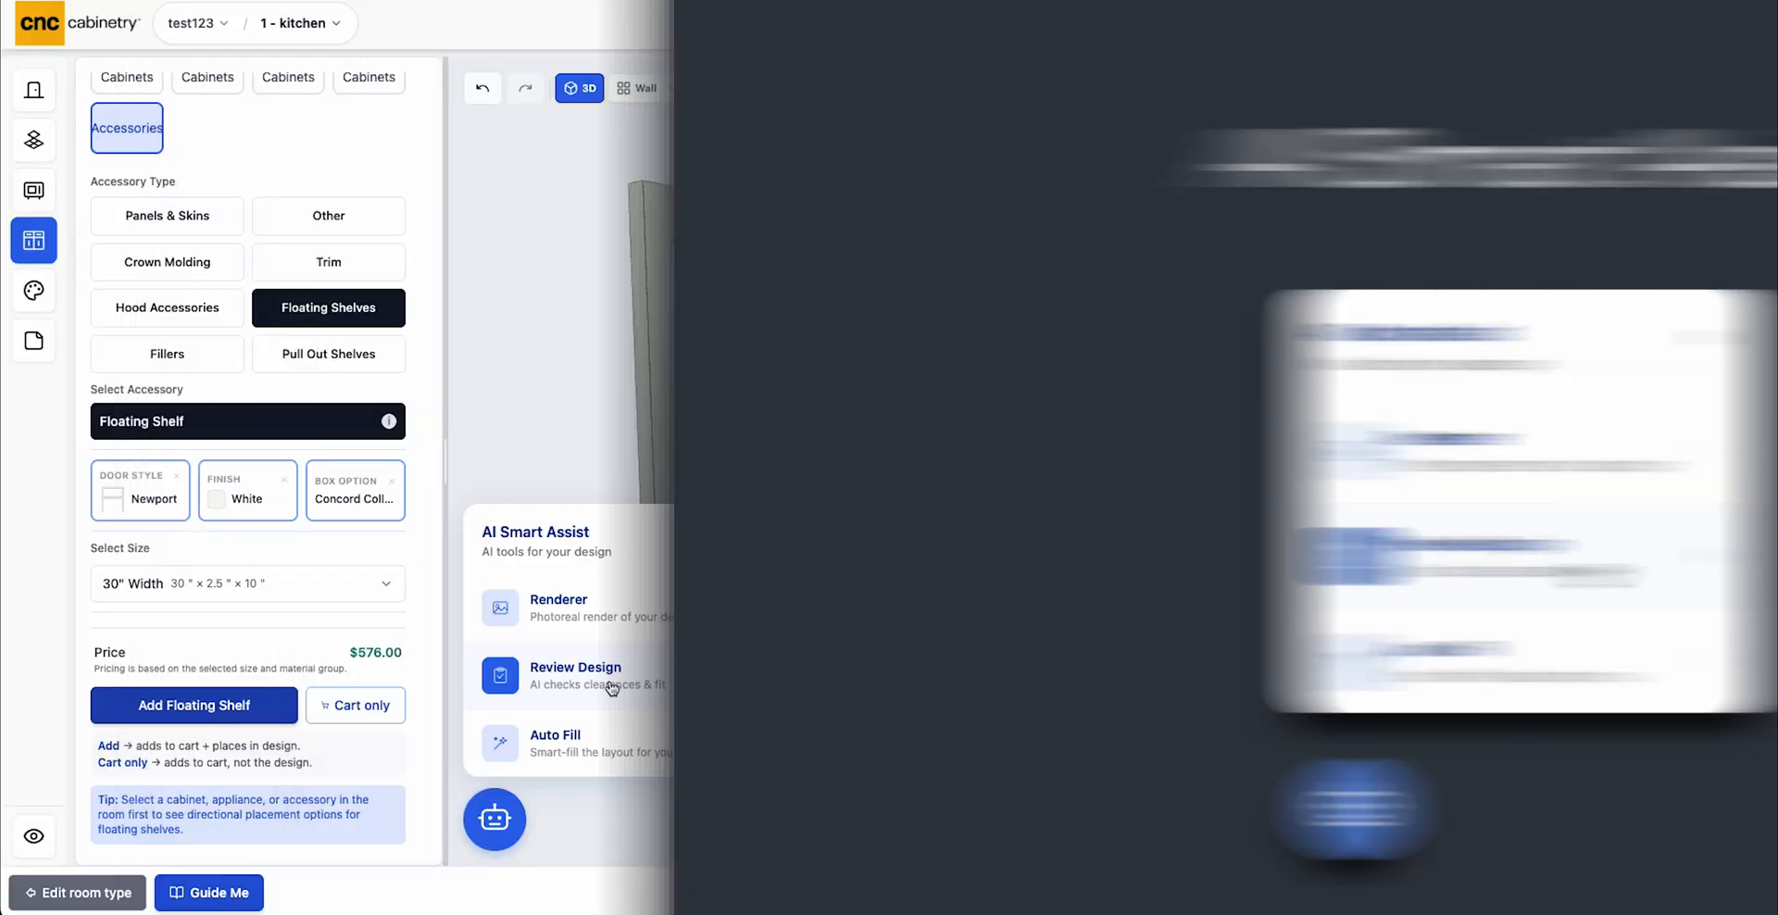
click(949, 574)
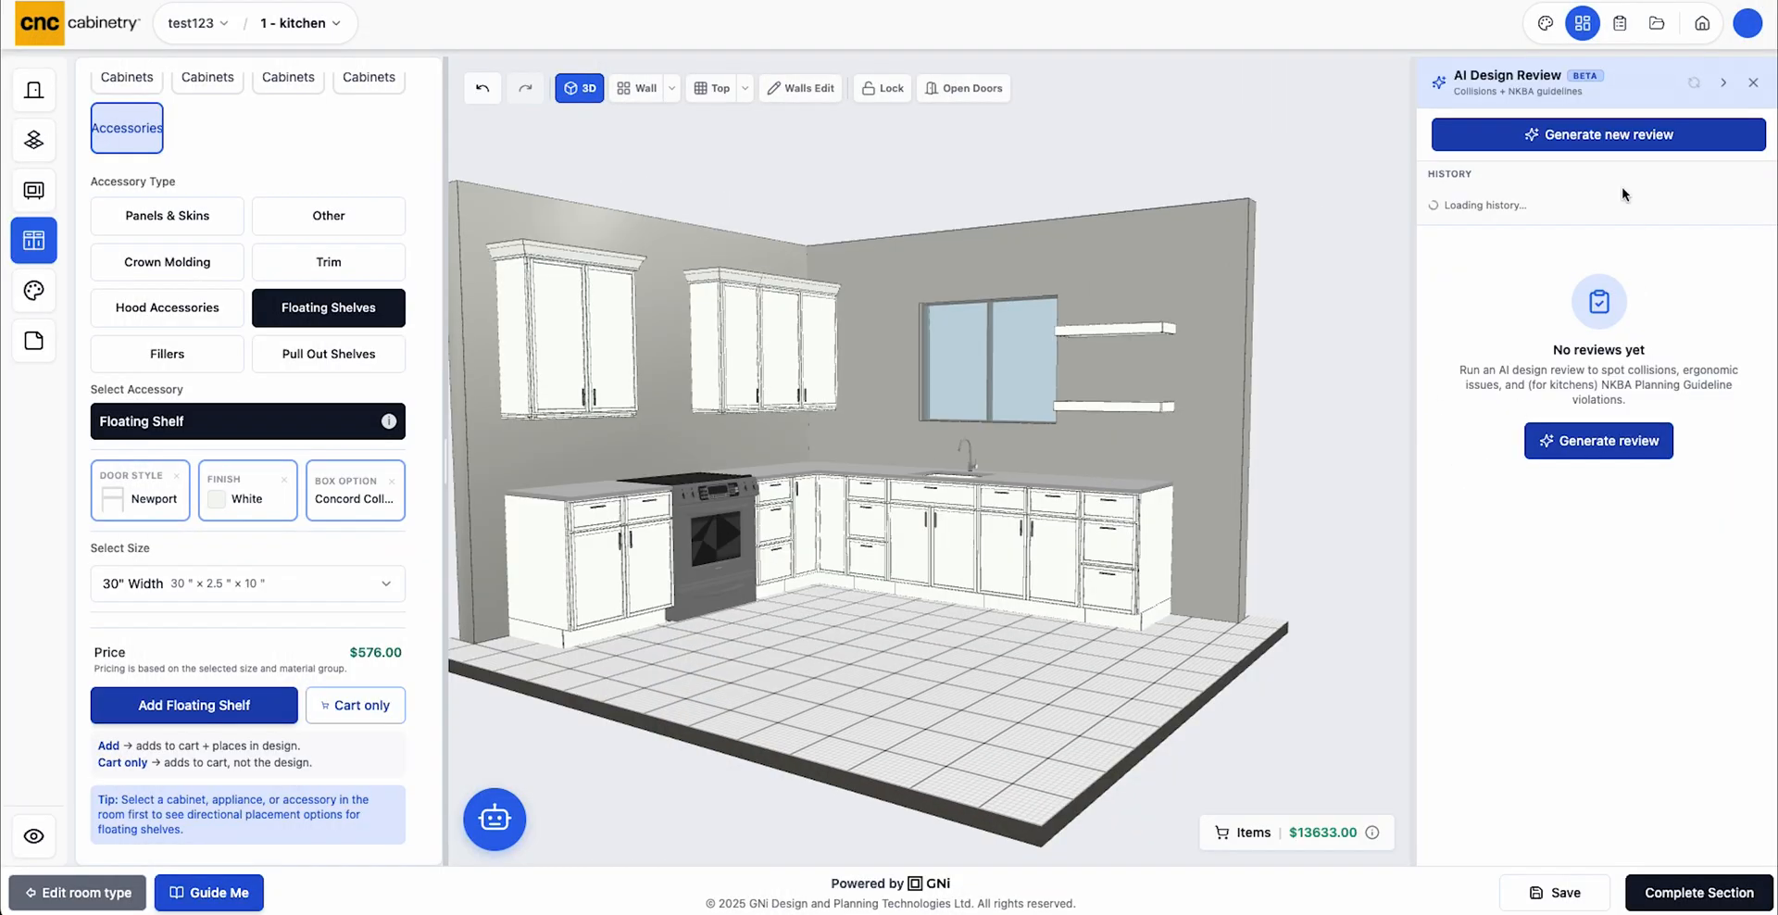
click(1636, 140)
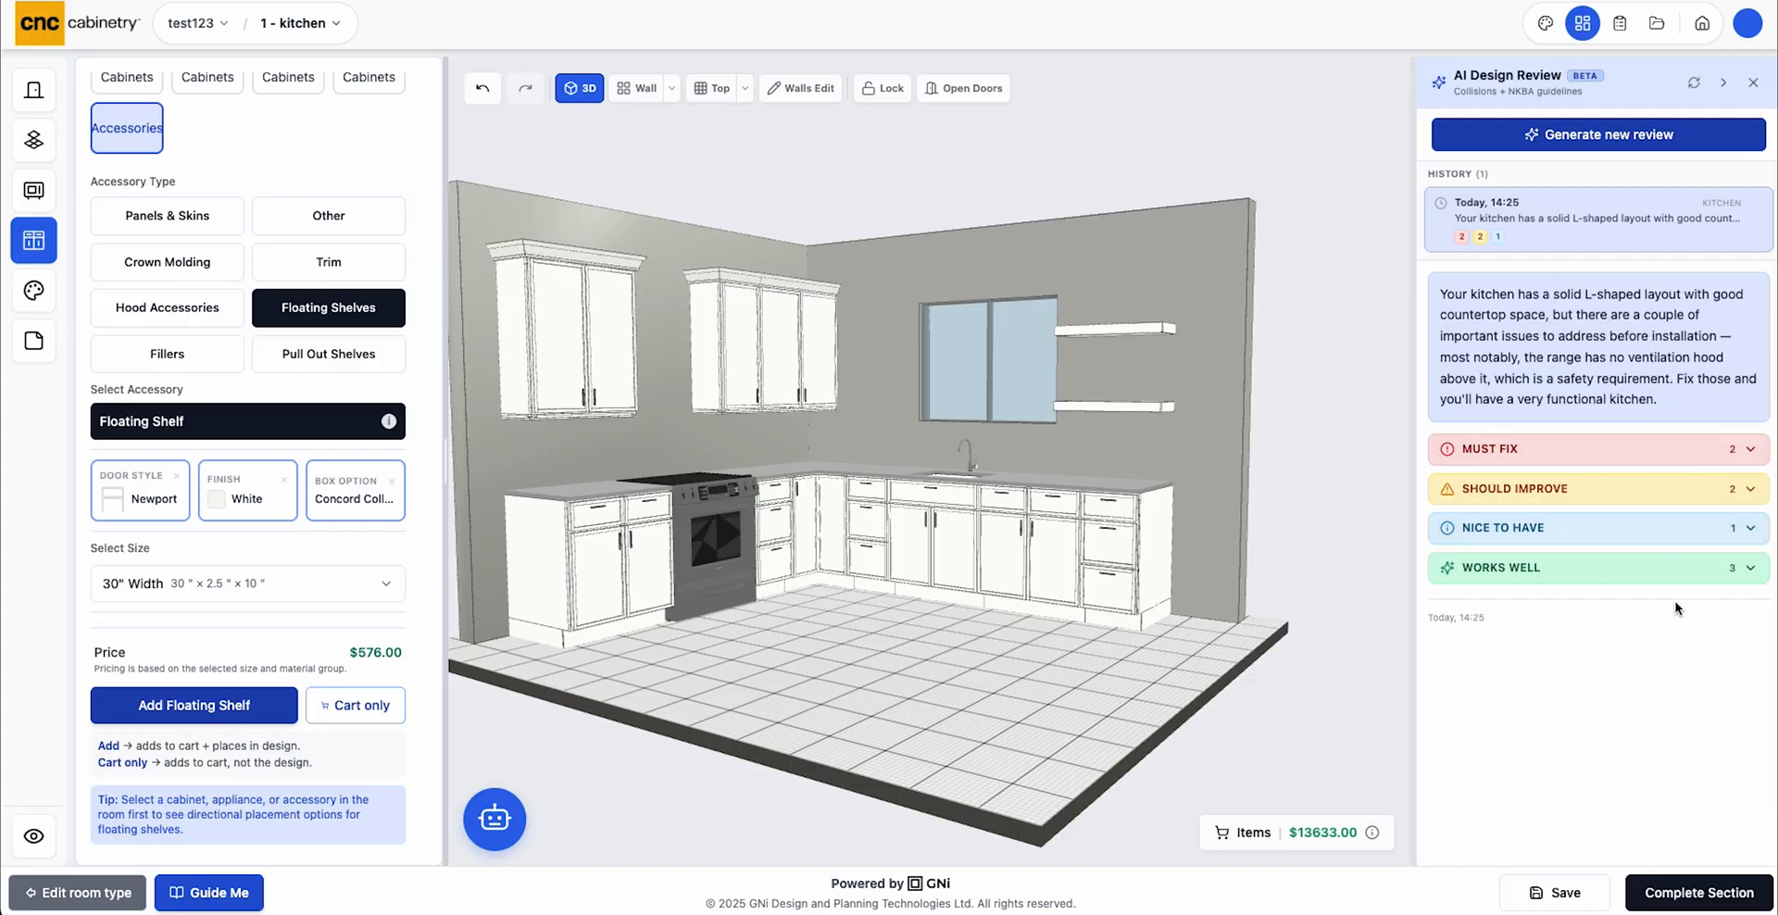
Examine the review's Must Fix and Should Improve findings, and close the design review
click(1749, 452)
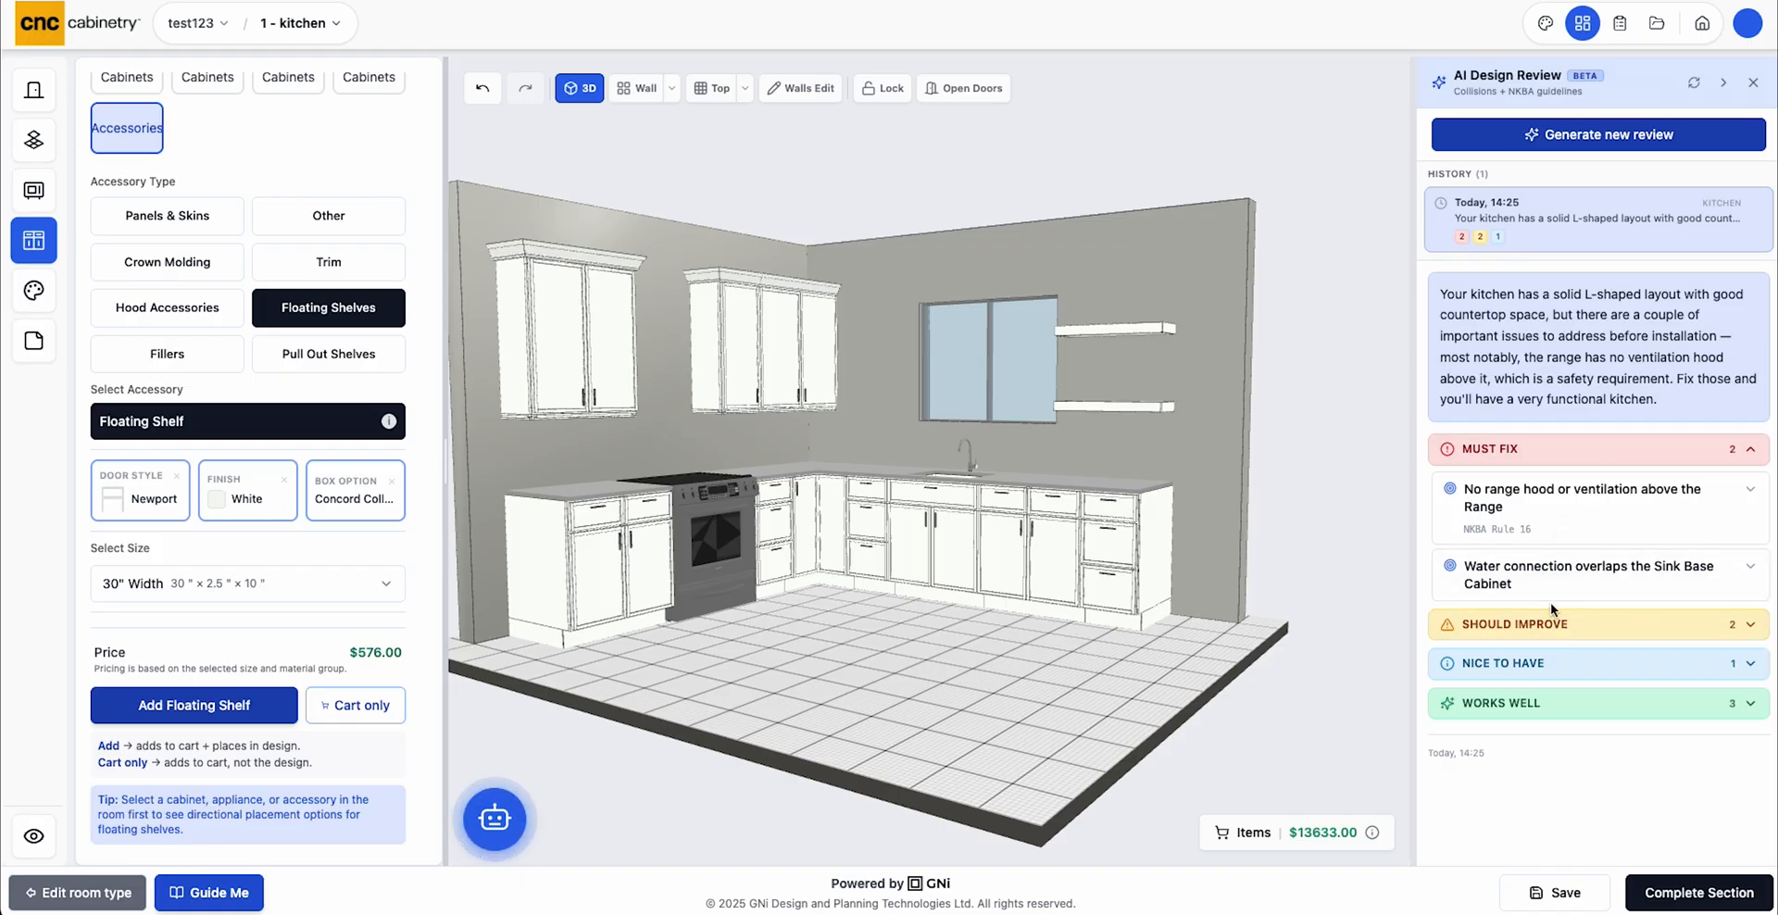
click(1749, 450)
click(1749, 490)
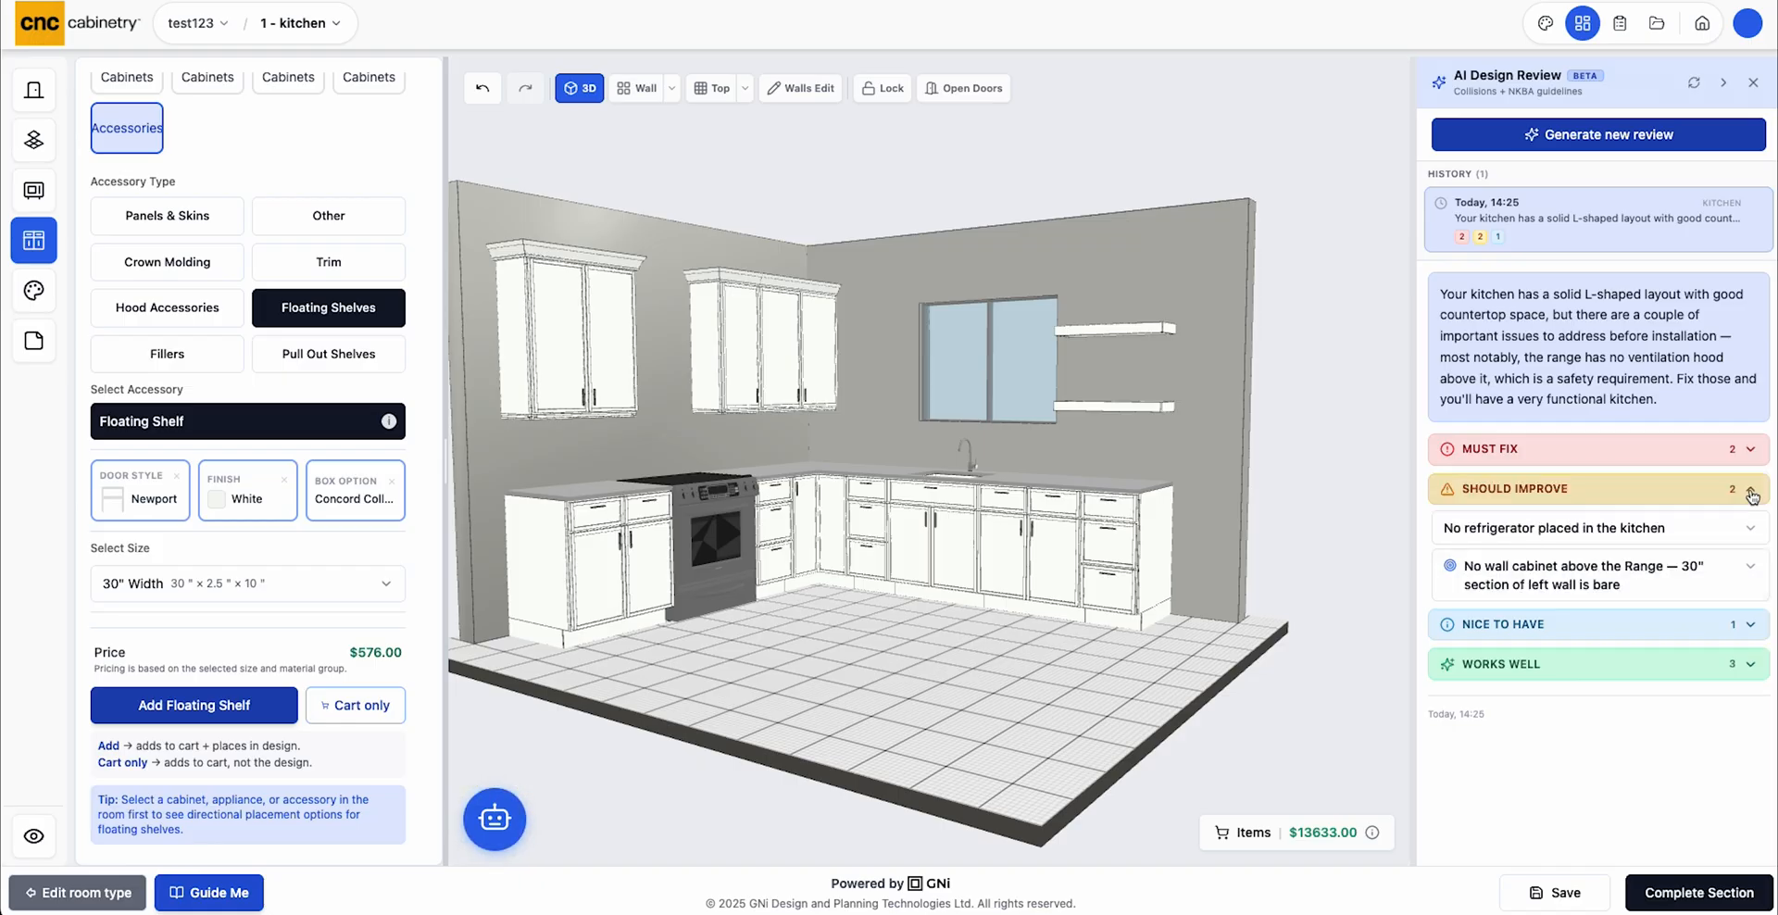
click(1749, 490)
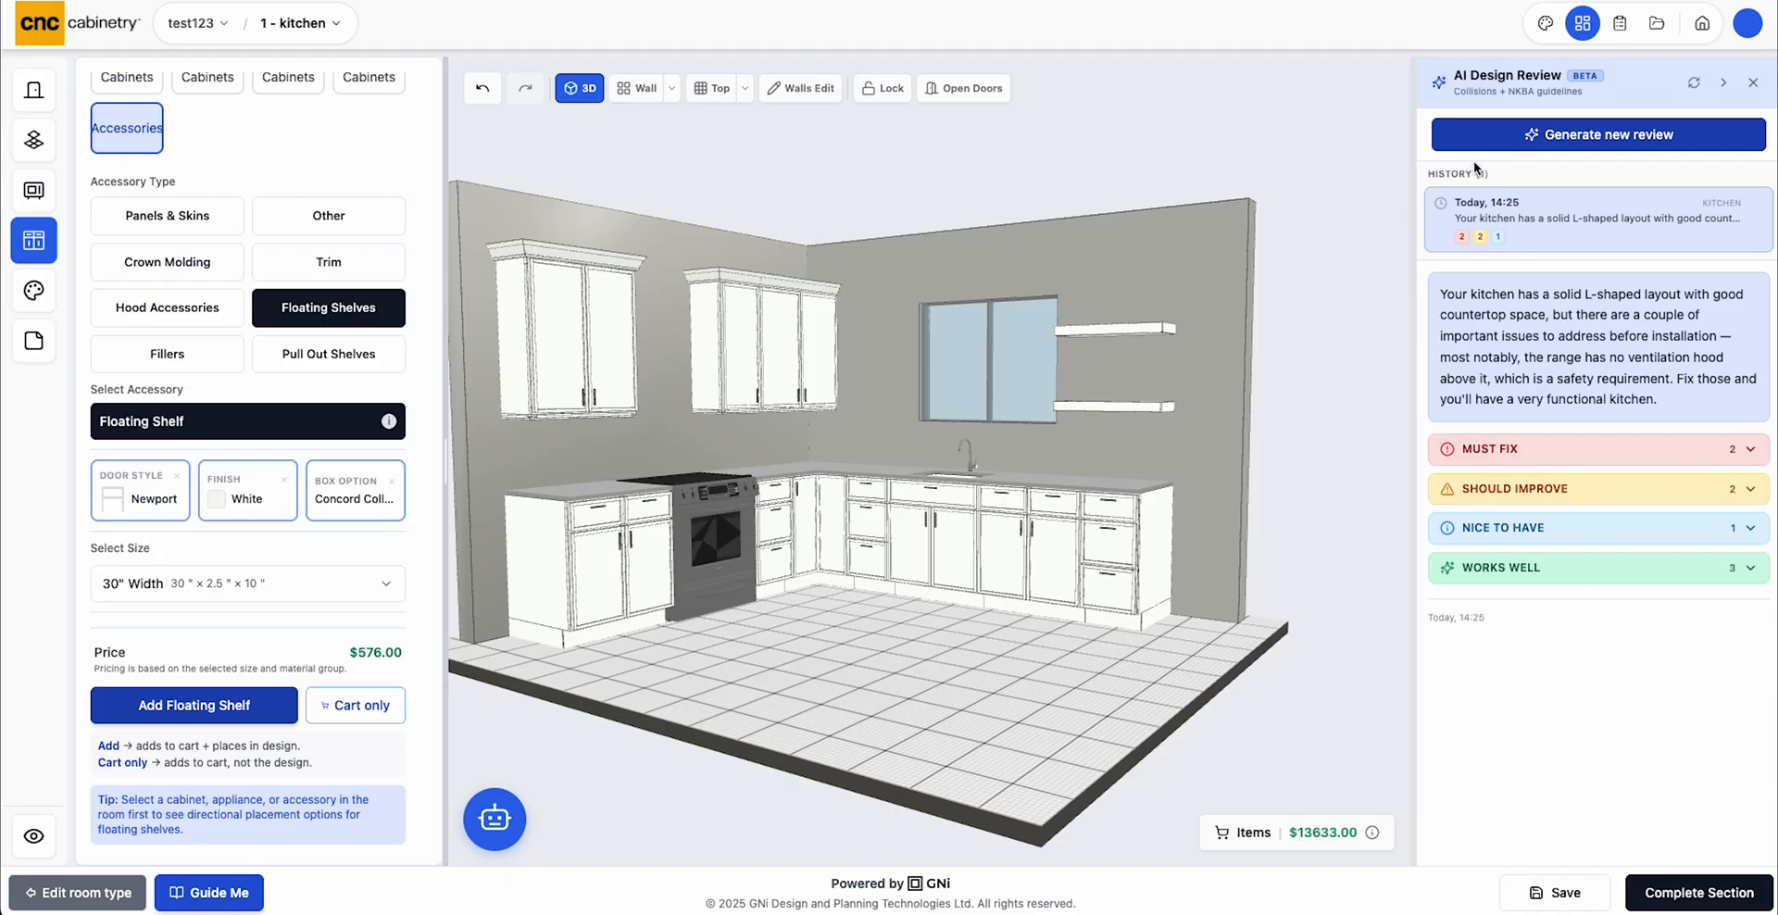
click(1753, 83)
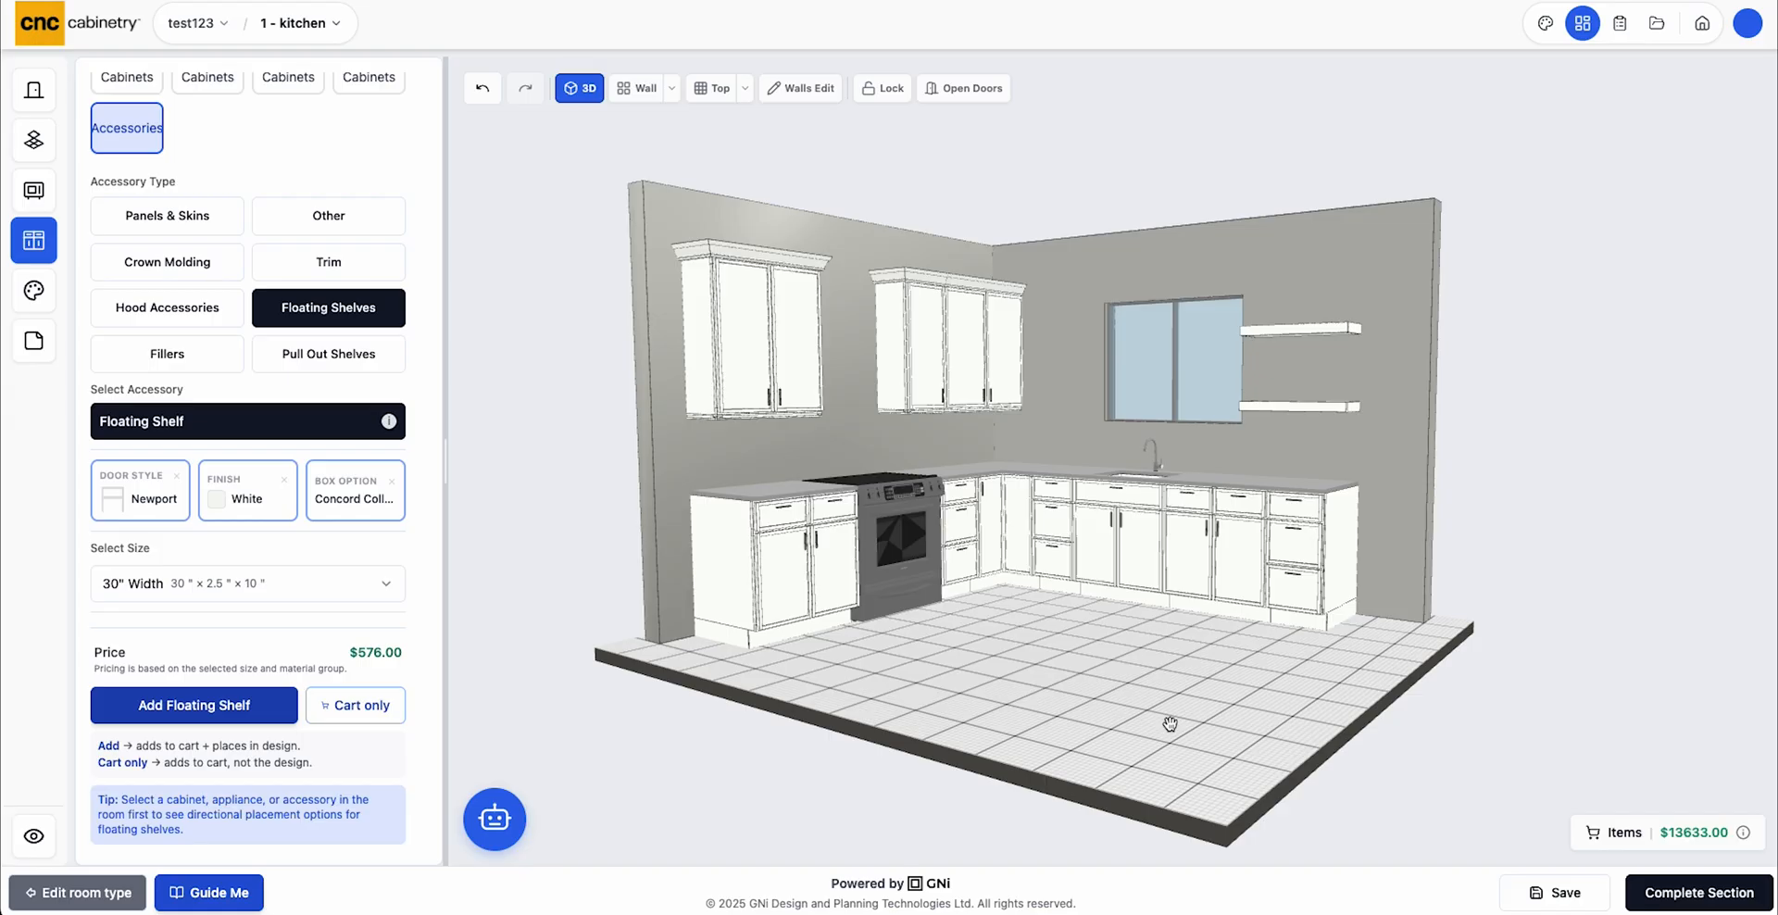
Orbit and zoom the 3D view to frame both cabinet walls of the kitchen
click(494, 819)
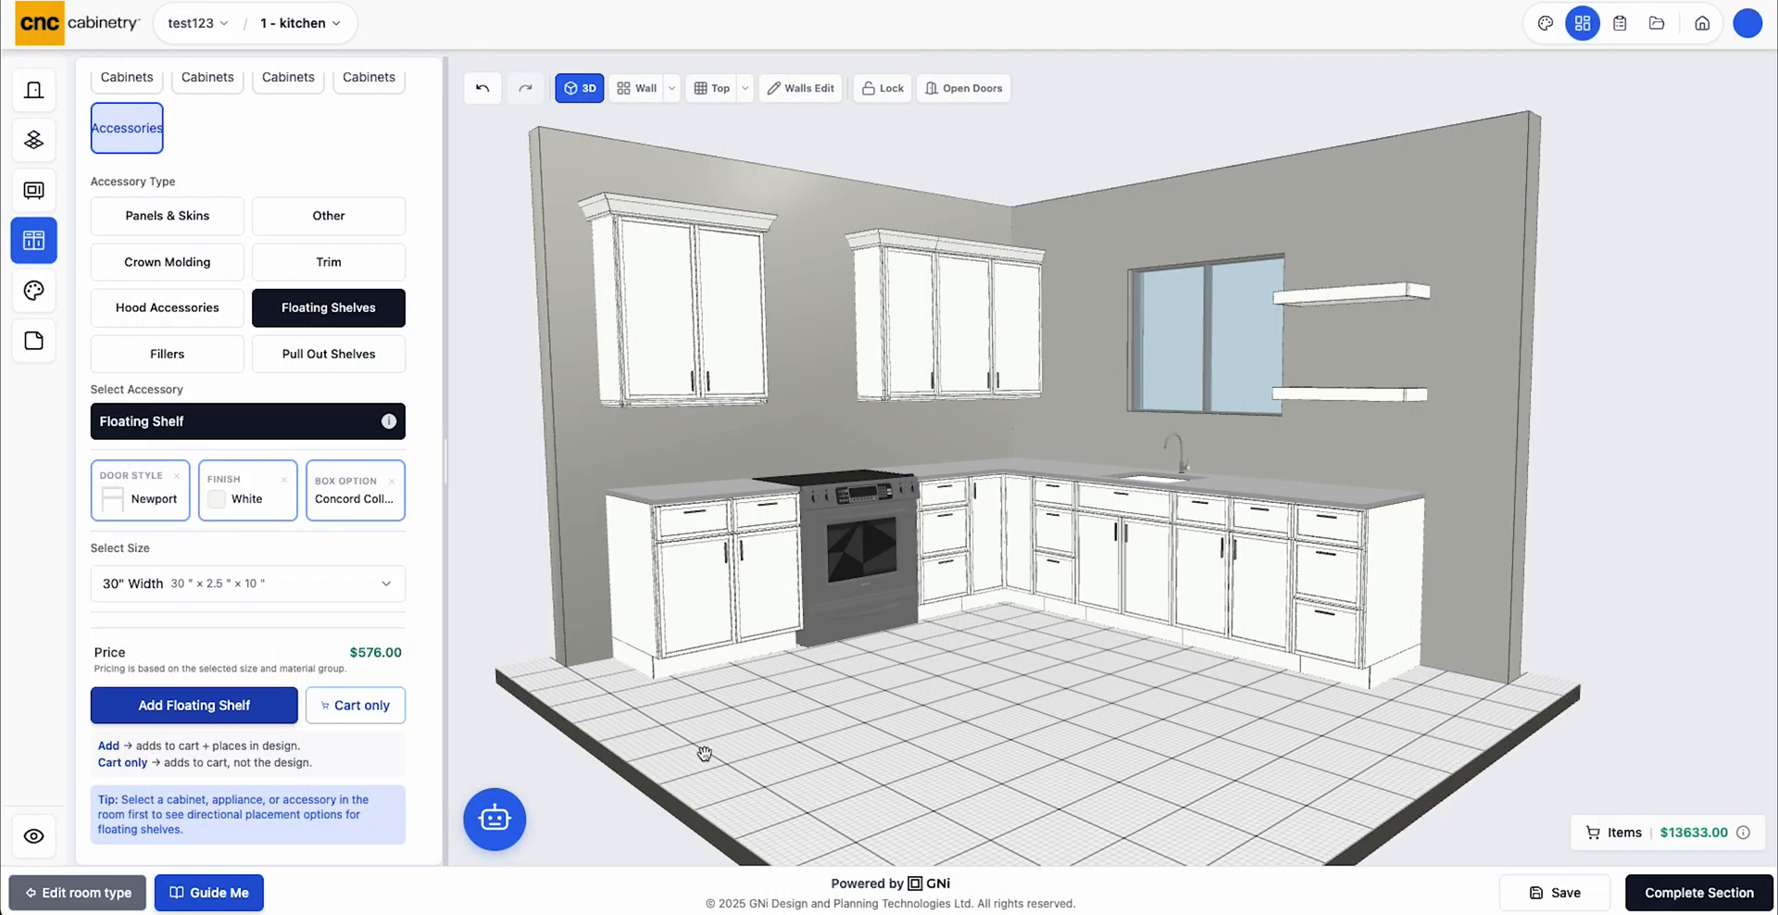
drag(1044, 725, 947, 758)
scroll(941, 759, up, 2)
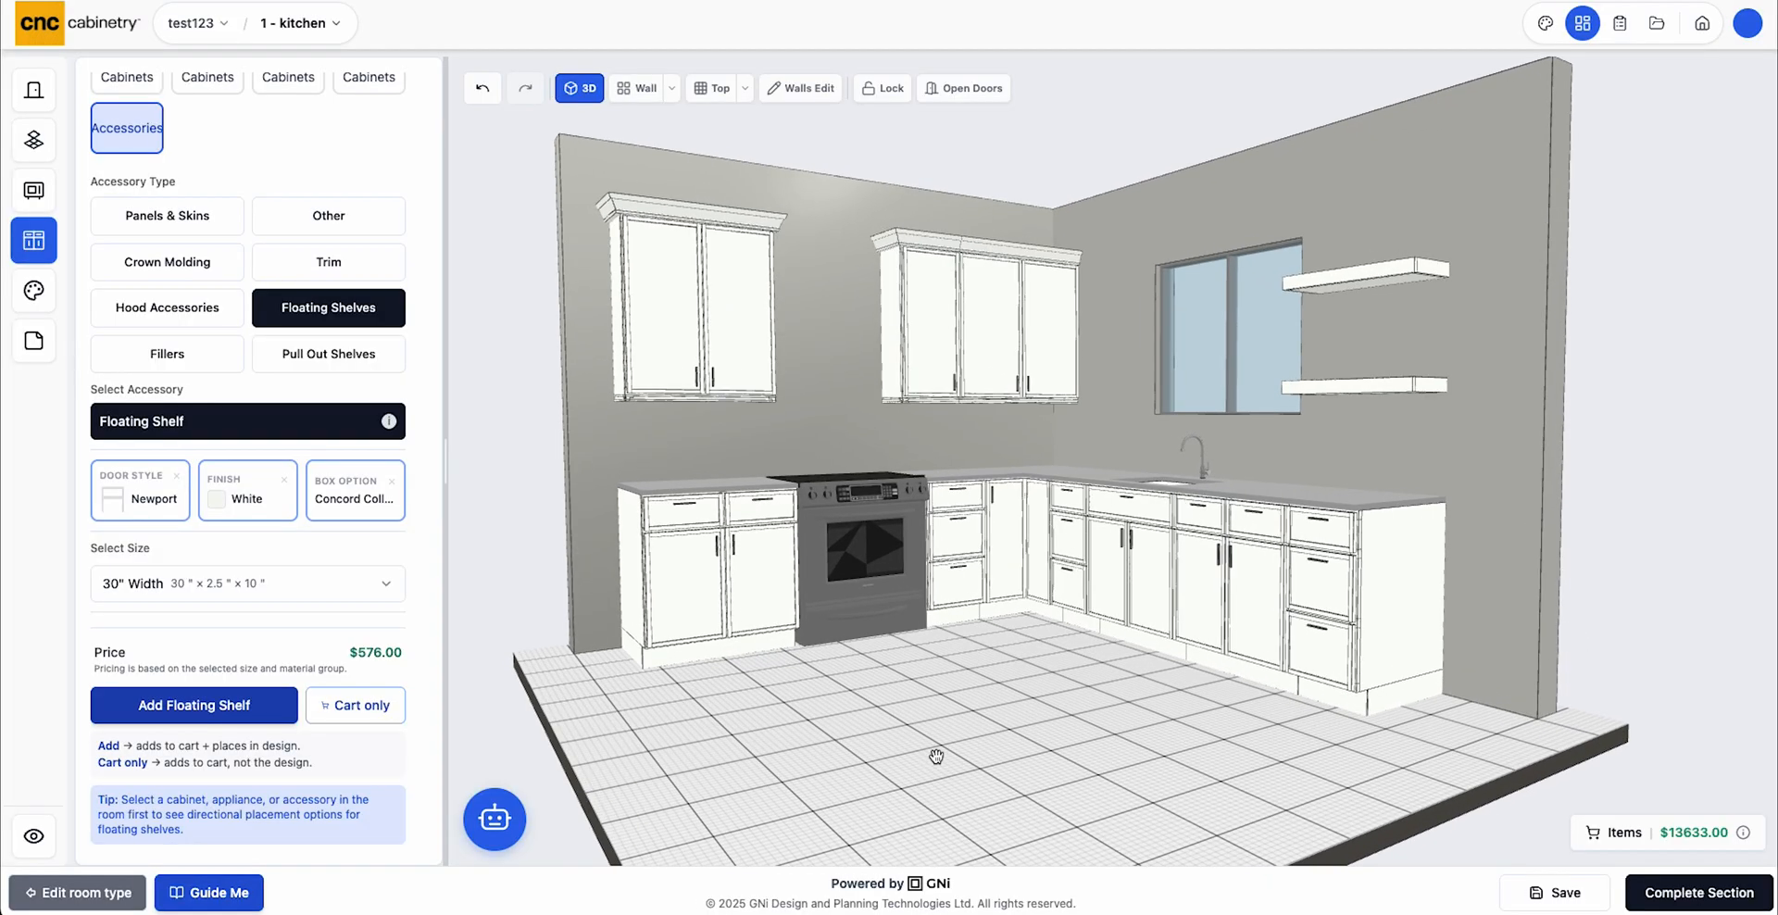
Open the AI Smart Assist renderer for the current 3D view of the kitchen
click(495, 819)
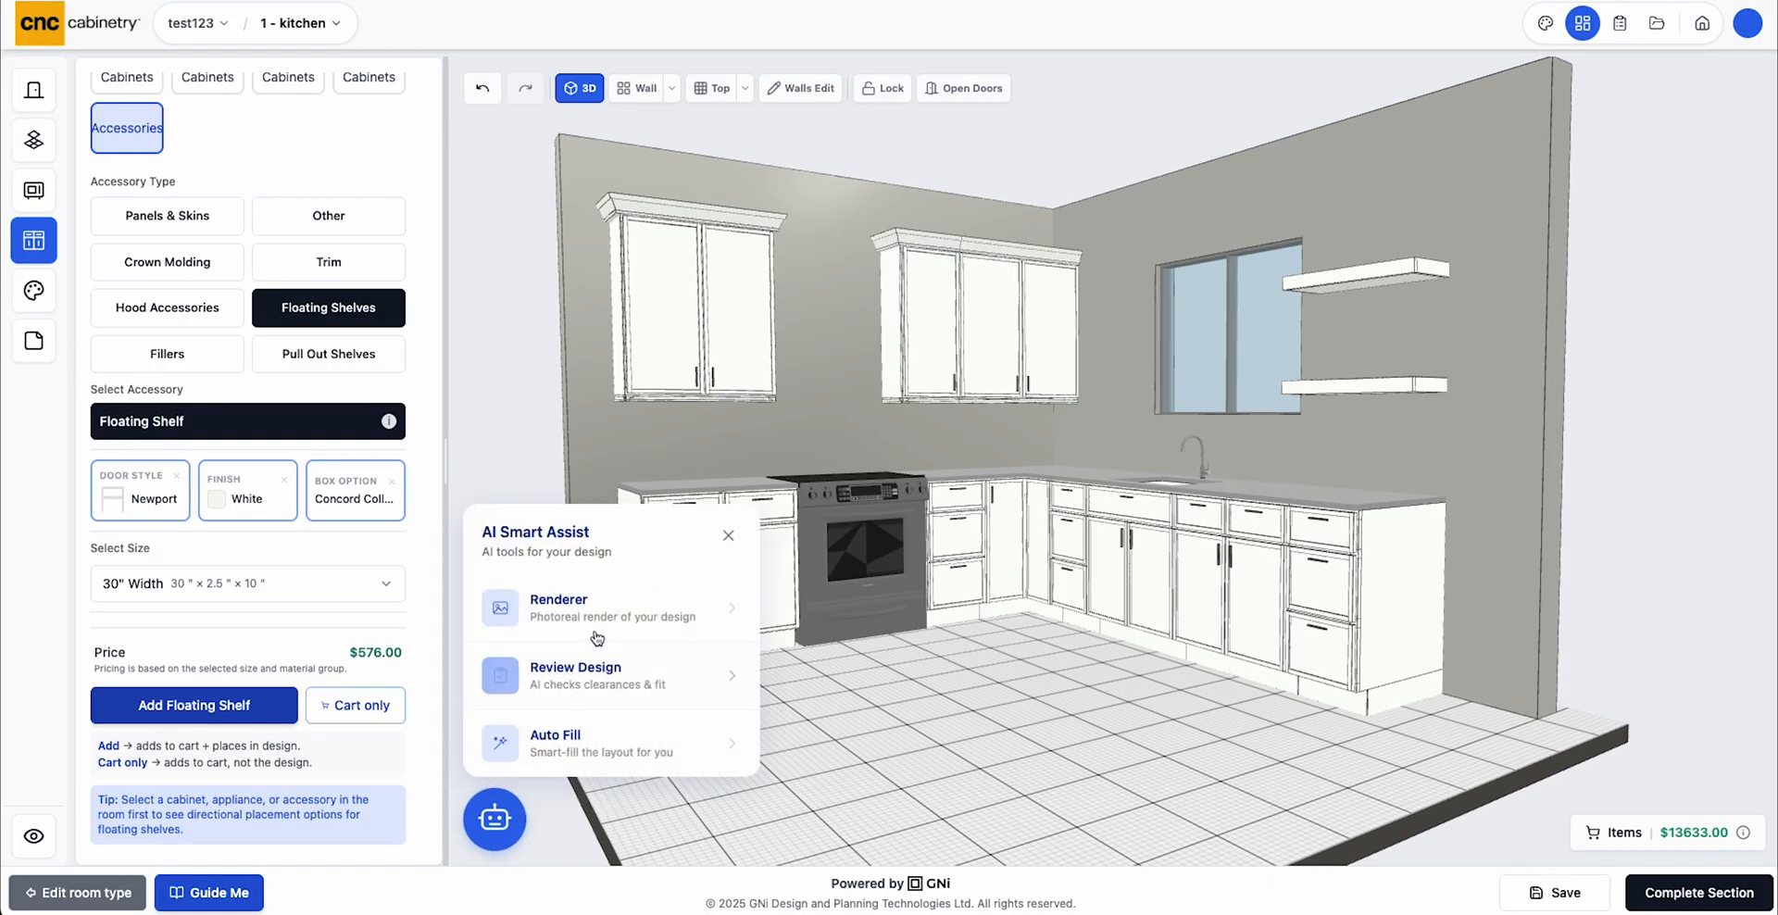
click(551, 574)
scroll(699, 552, up, 2)
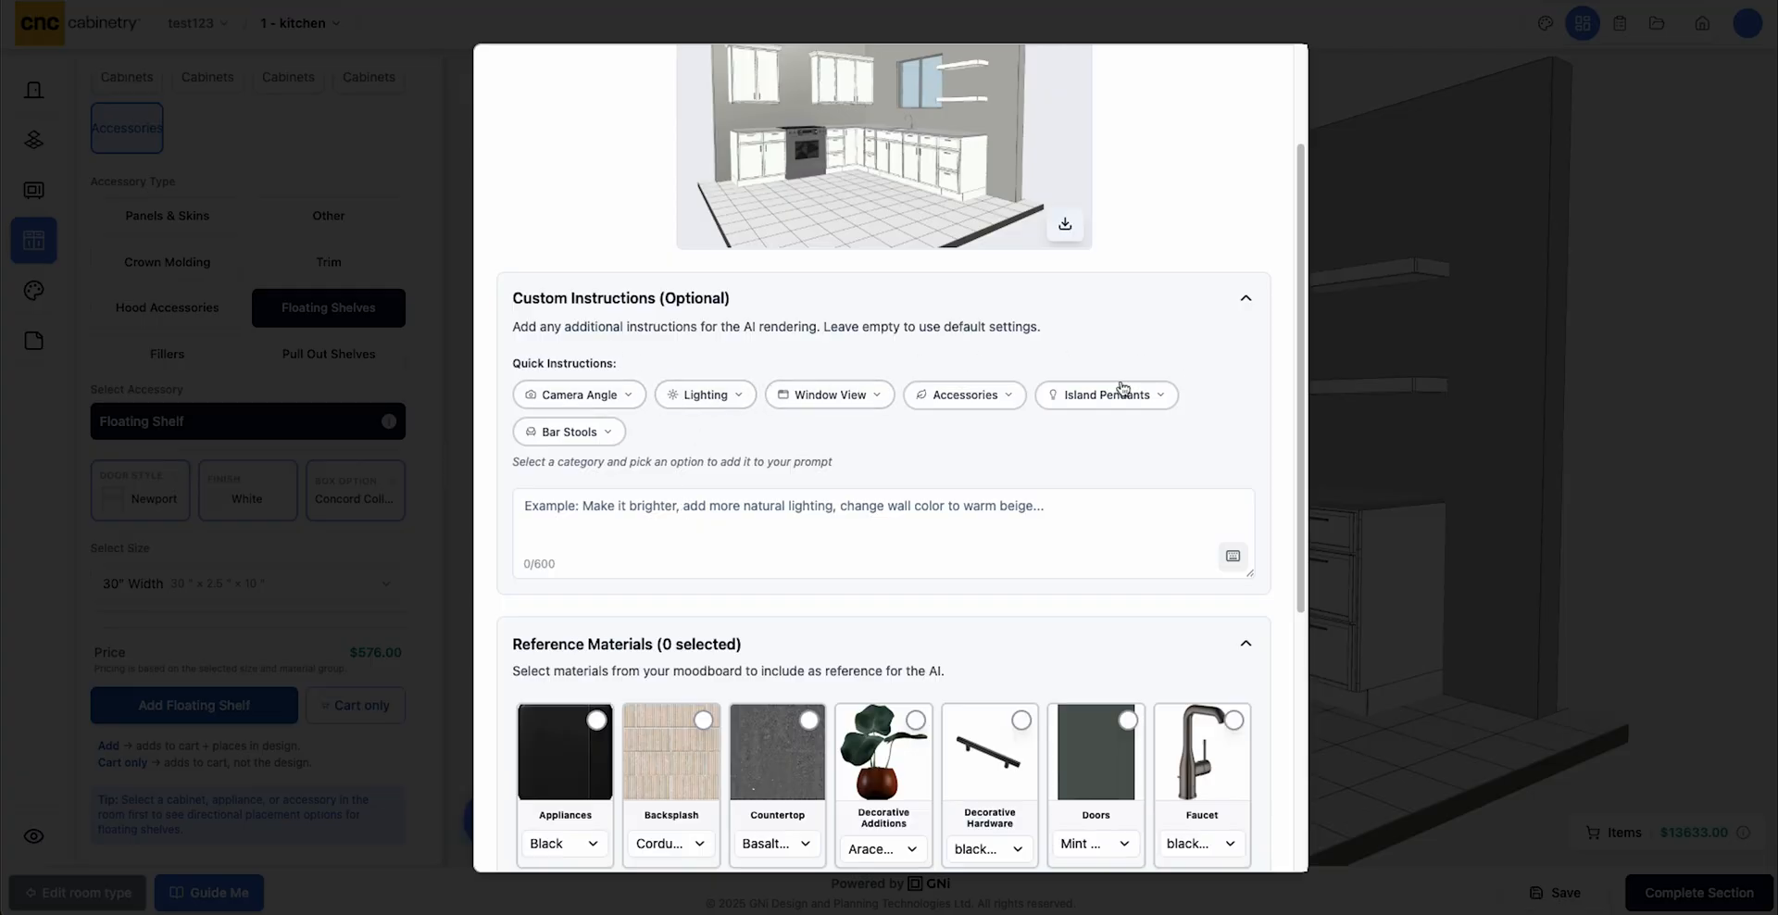
click(739, 399)
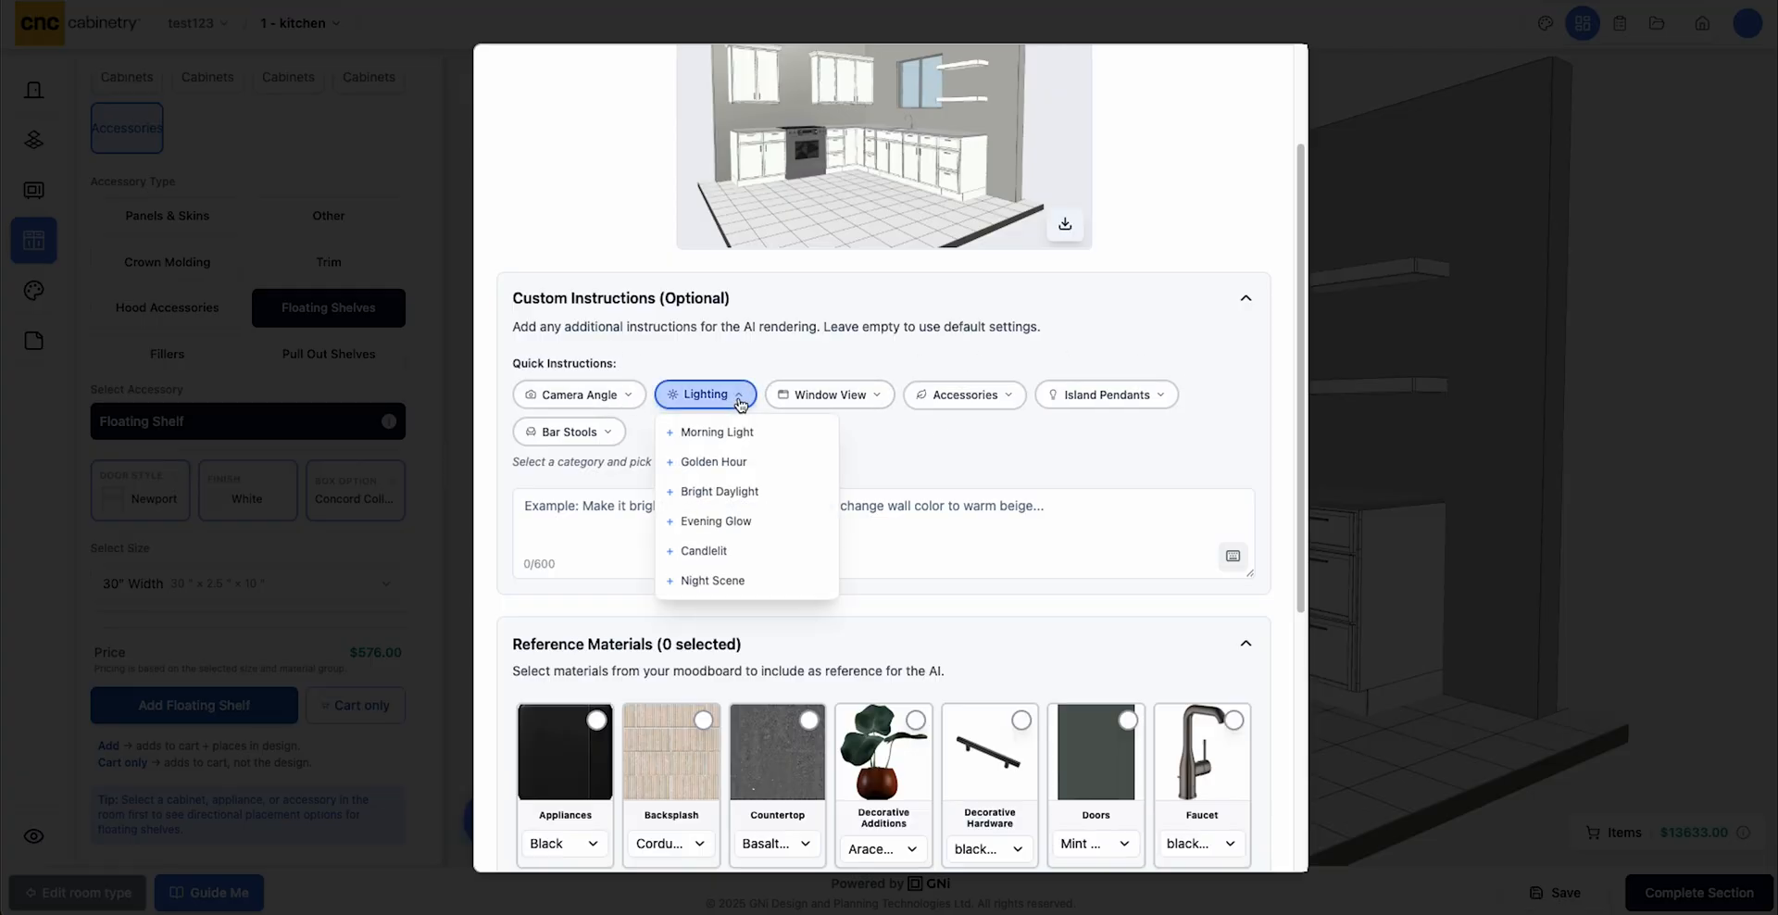
click(726, 404)
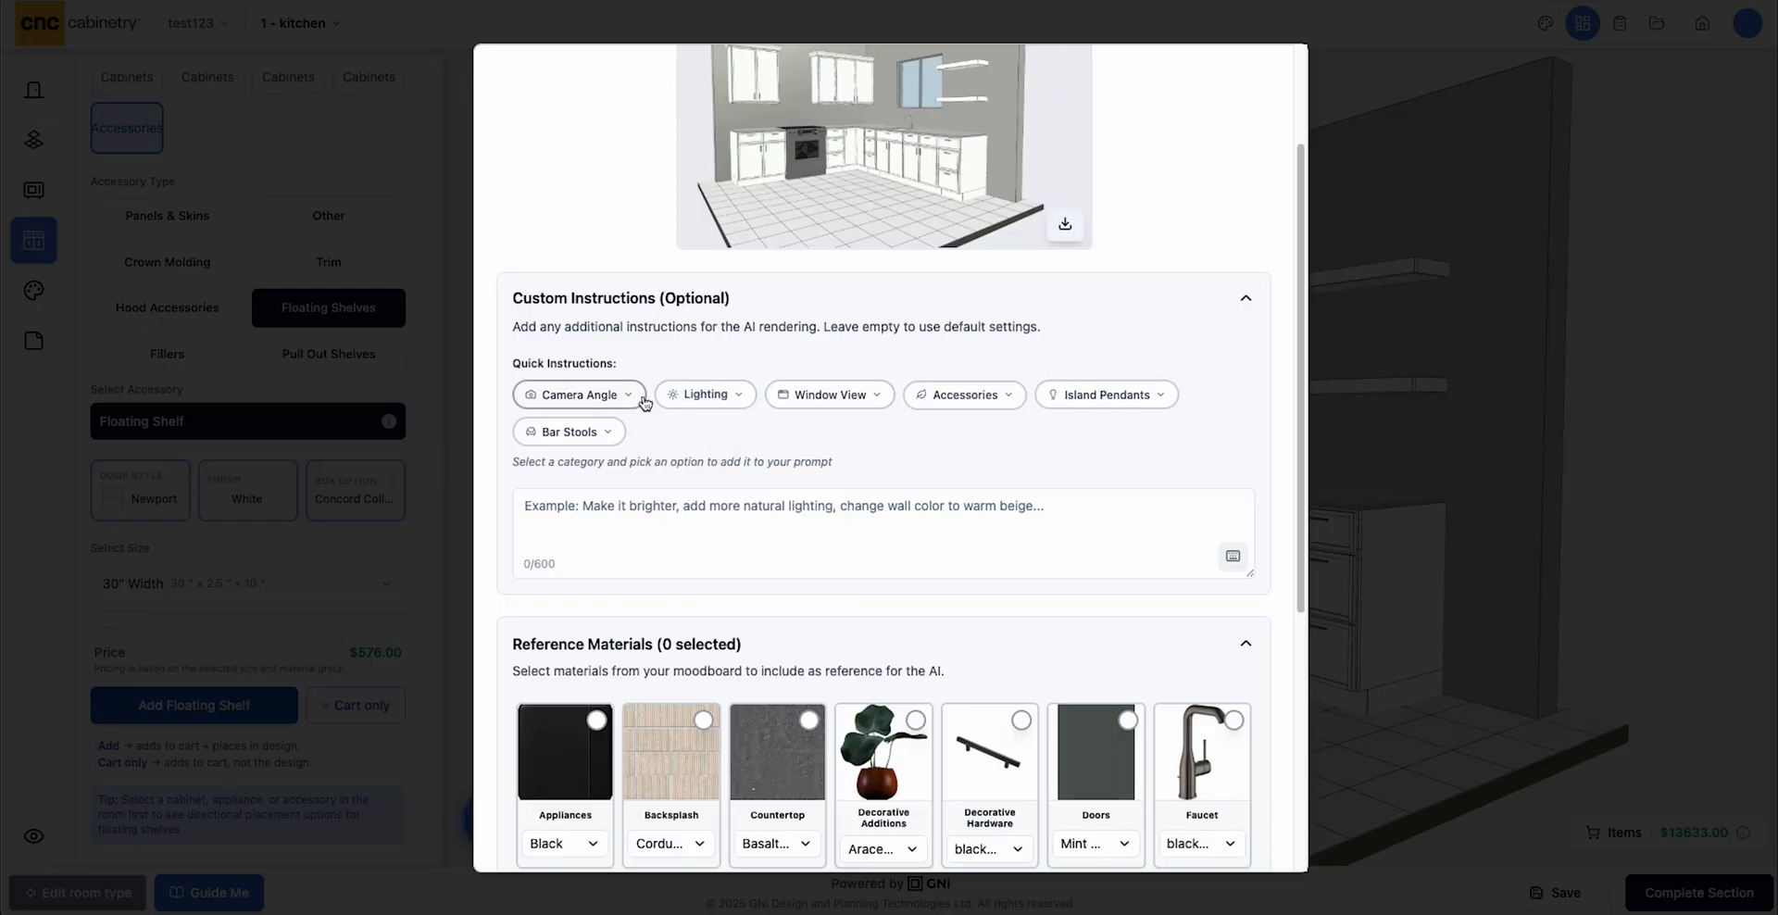
click(870, 398)
click(872, 400)
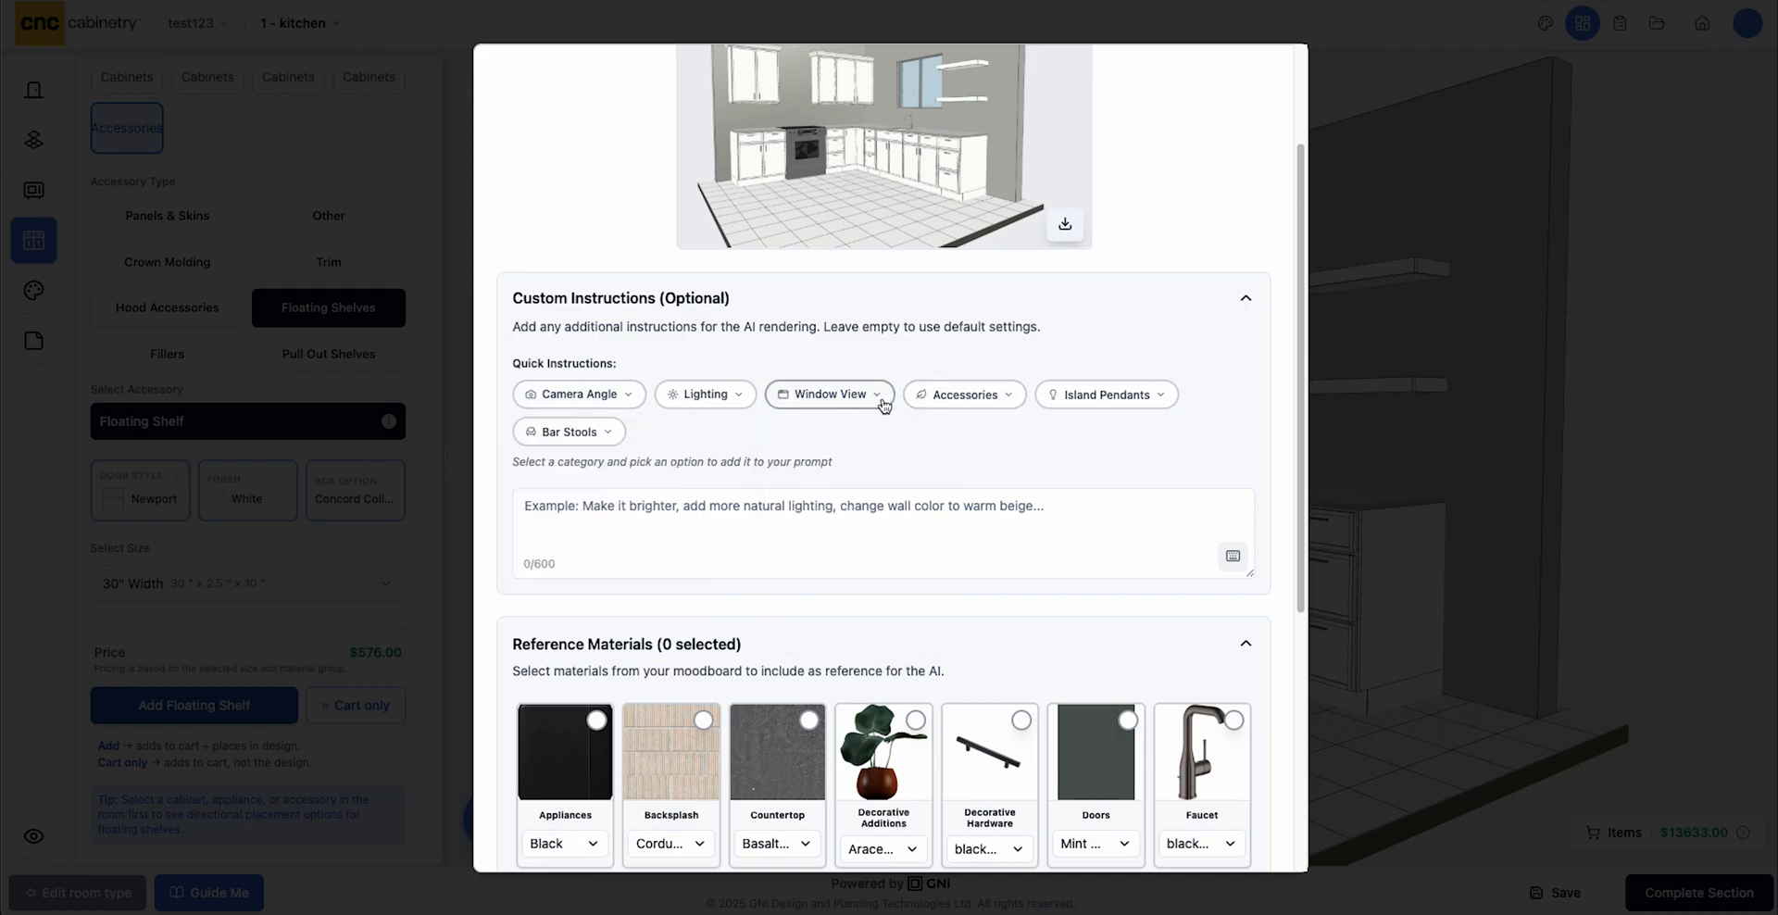
Add the Morning Light lighting and Mountains window view quick instructions to the render prompt
scroll(836, 341, up, 3)
click(700, 565)
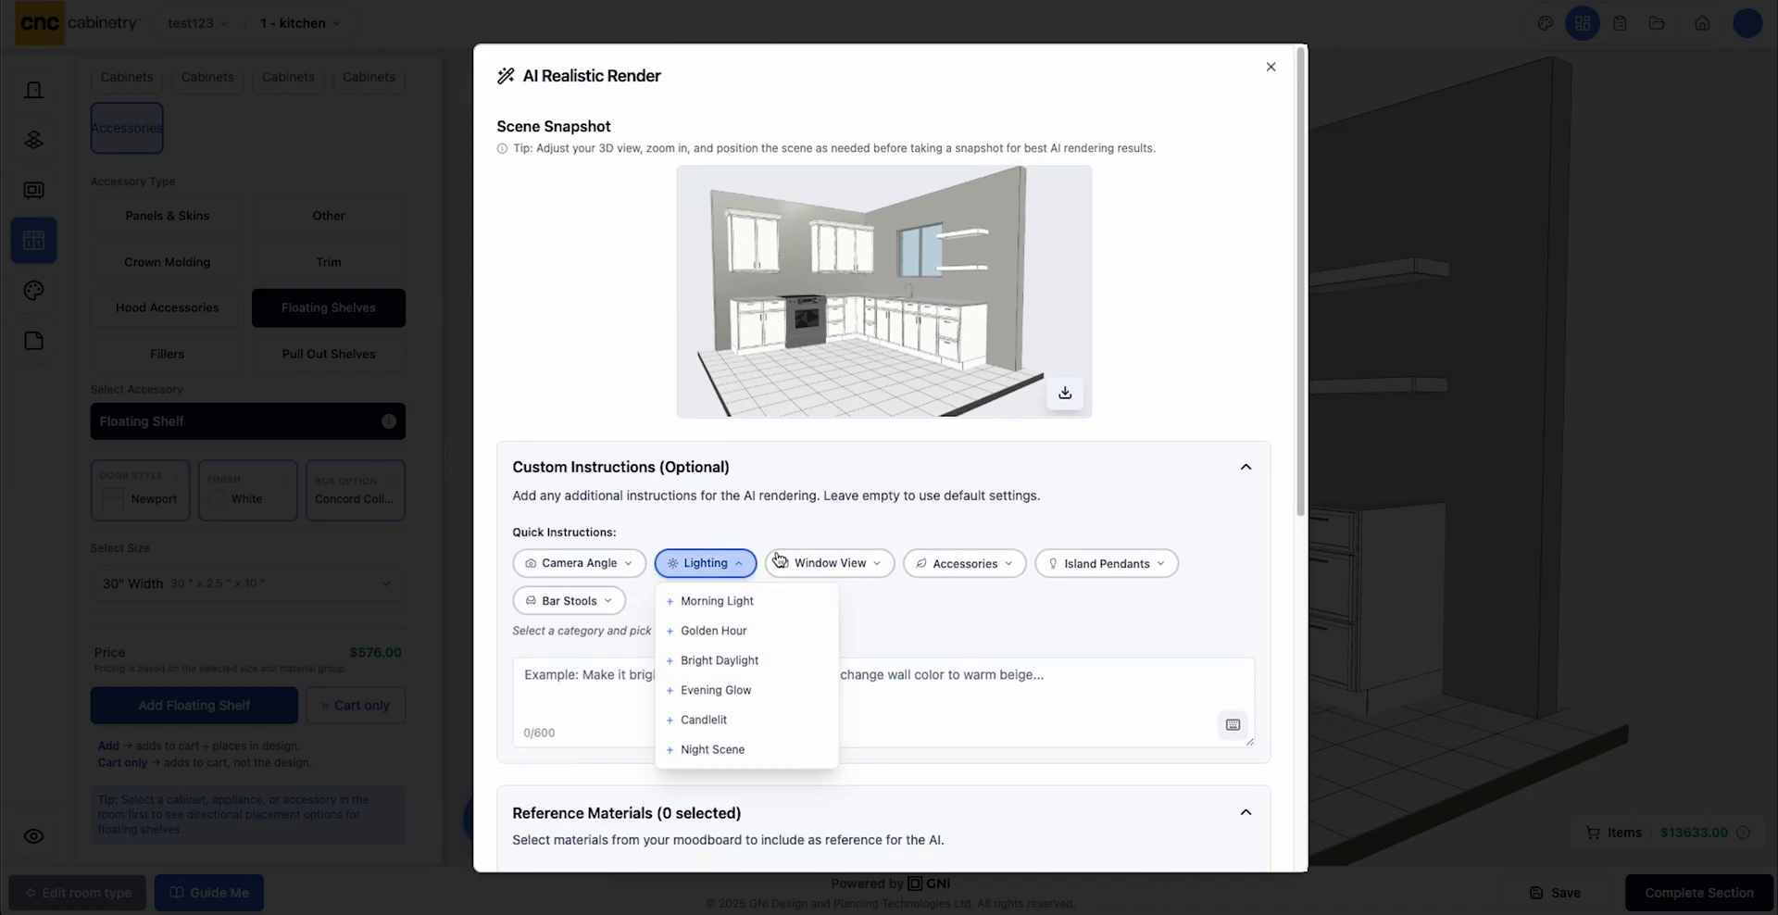
click(740, 602)
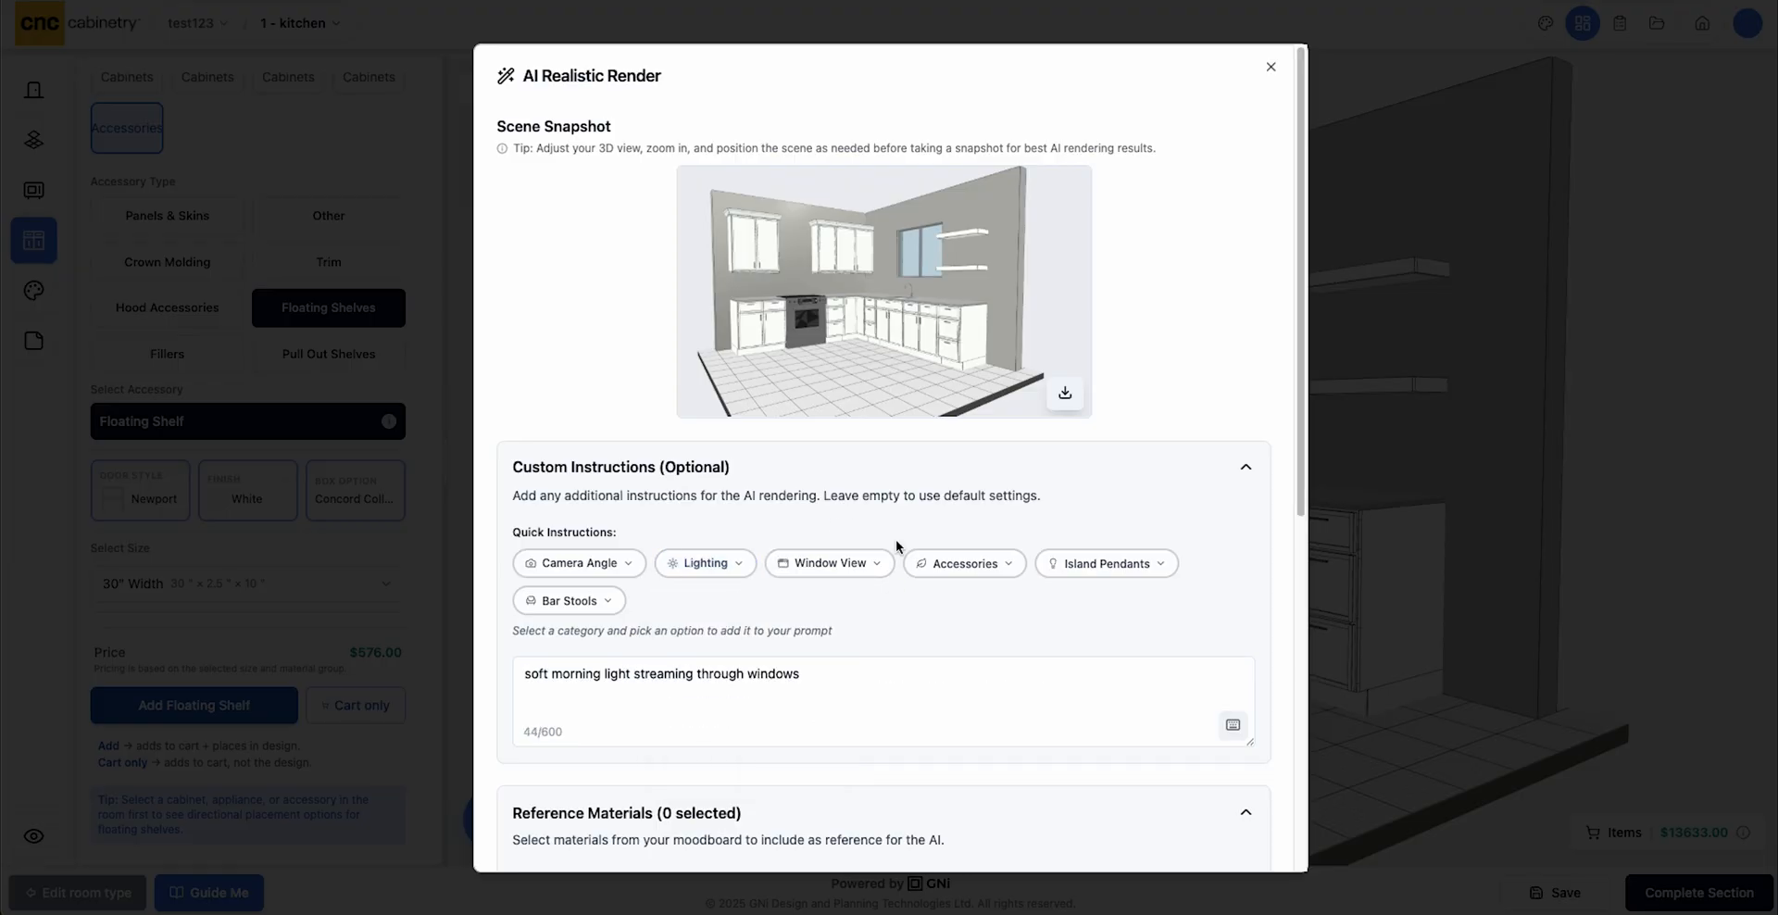
click(872, 573)
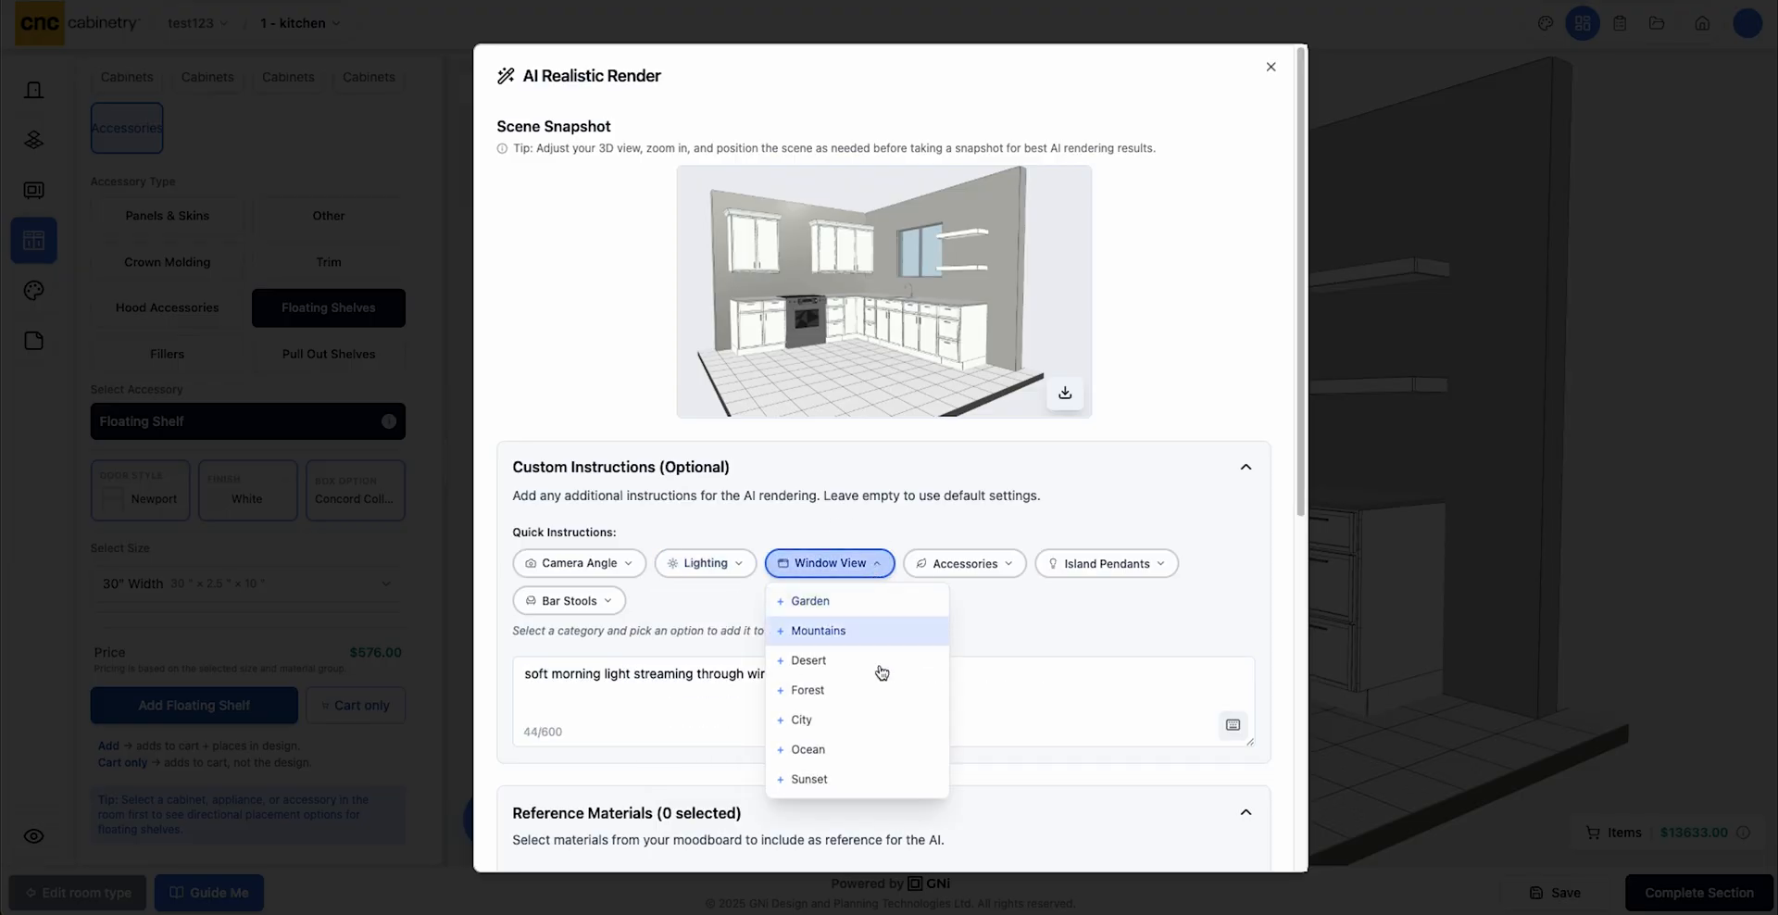
click(859, 630)
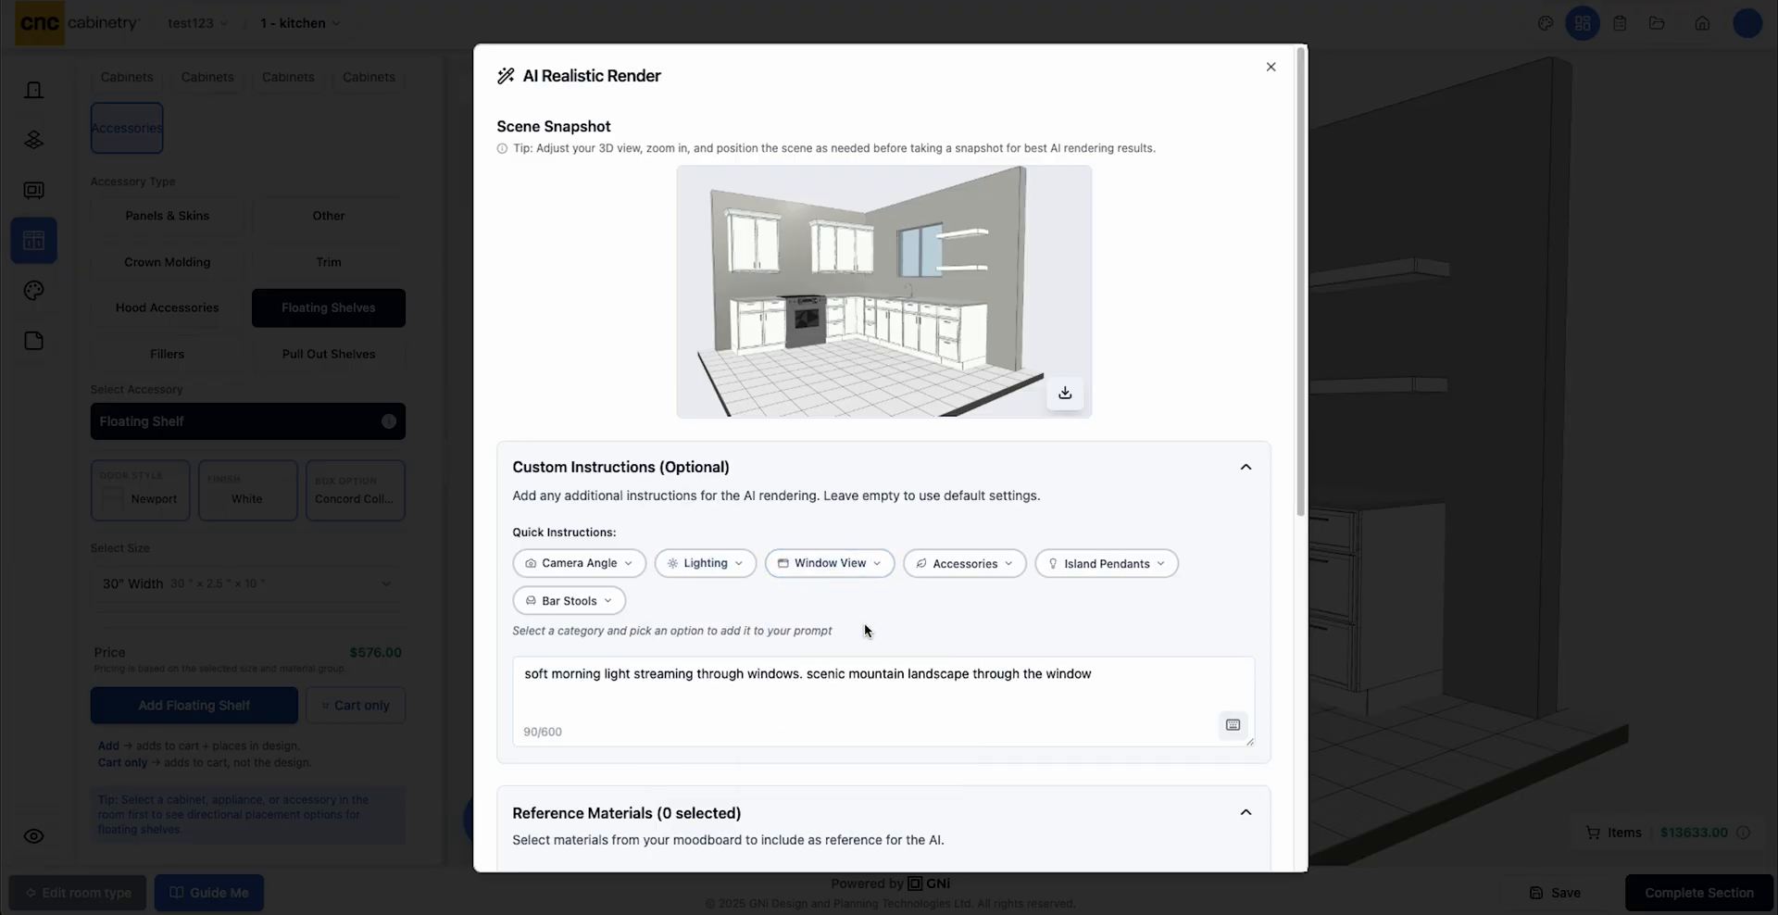
Add the Towels, Cutting Boards and Flowers accessories to the render prompt
click(1012, 565)
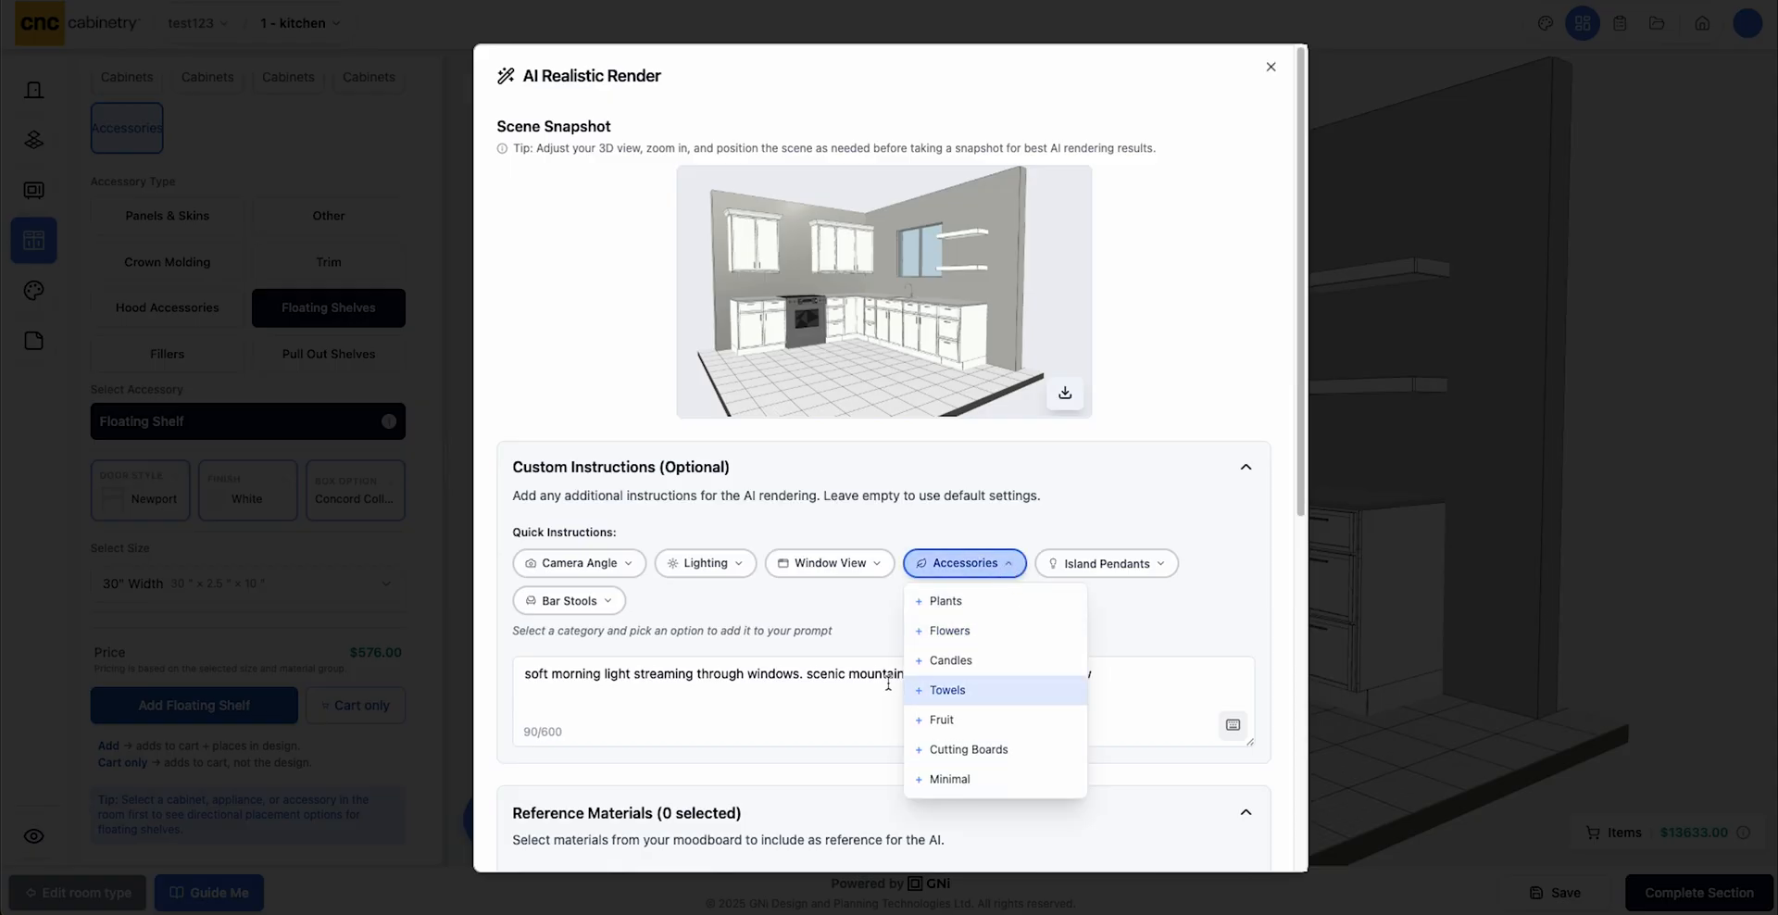
click(963, 690)
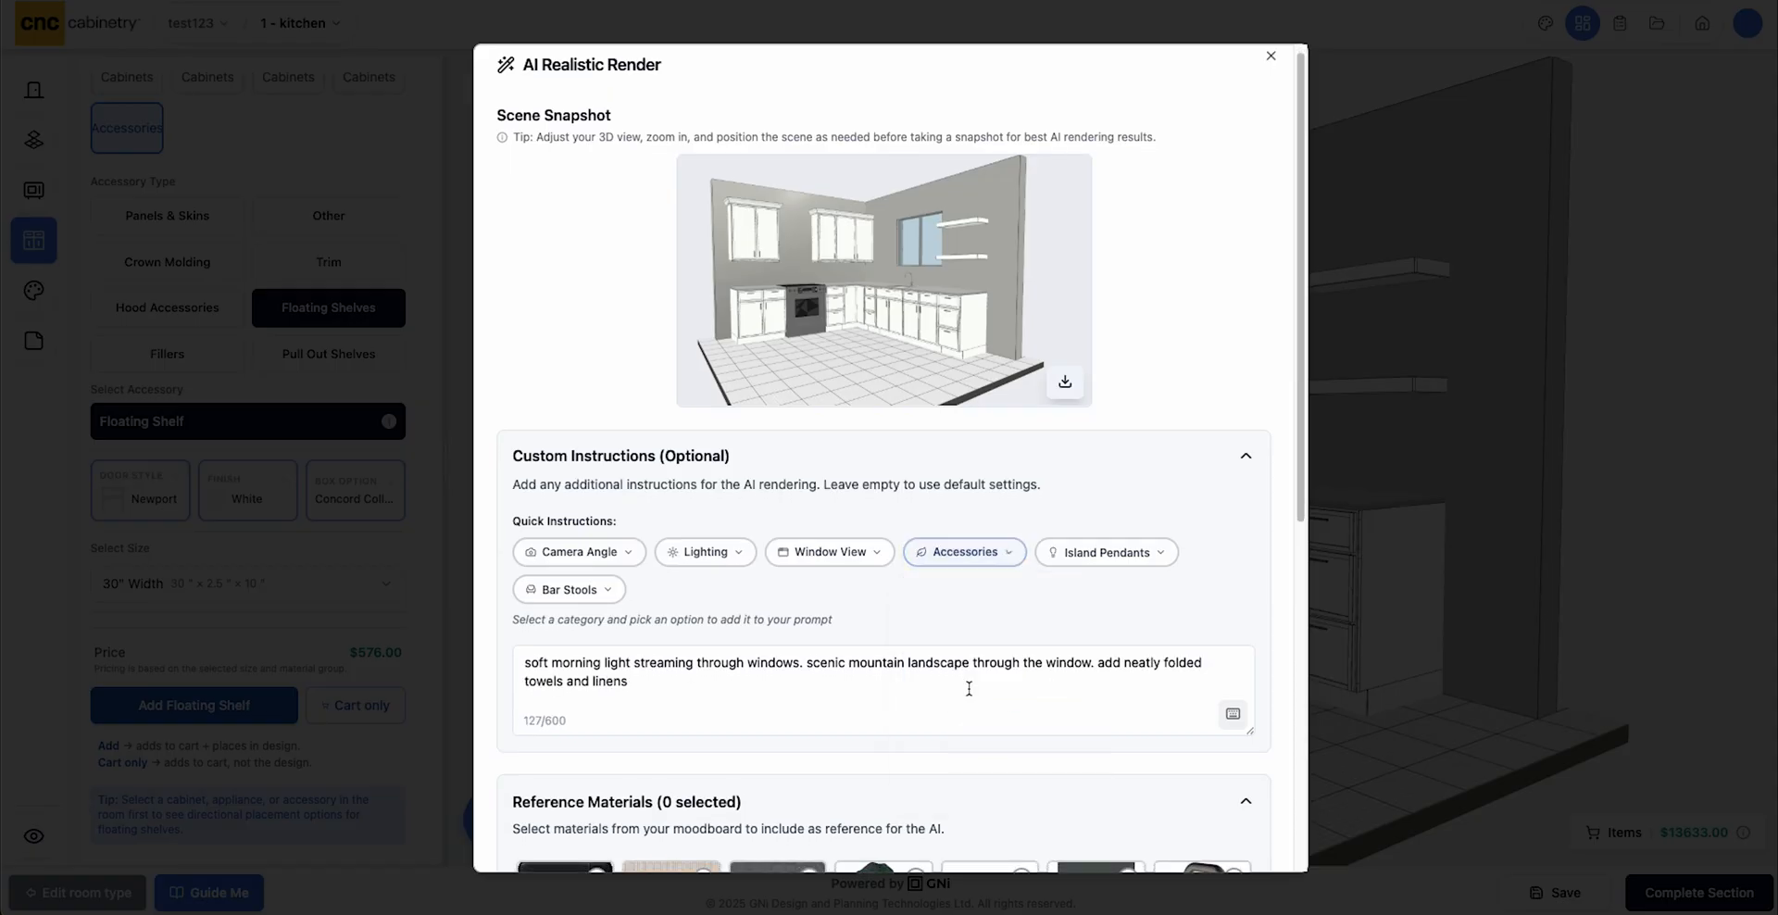
click(1007, 553)
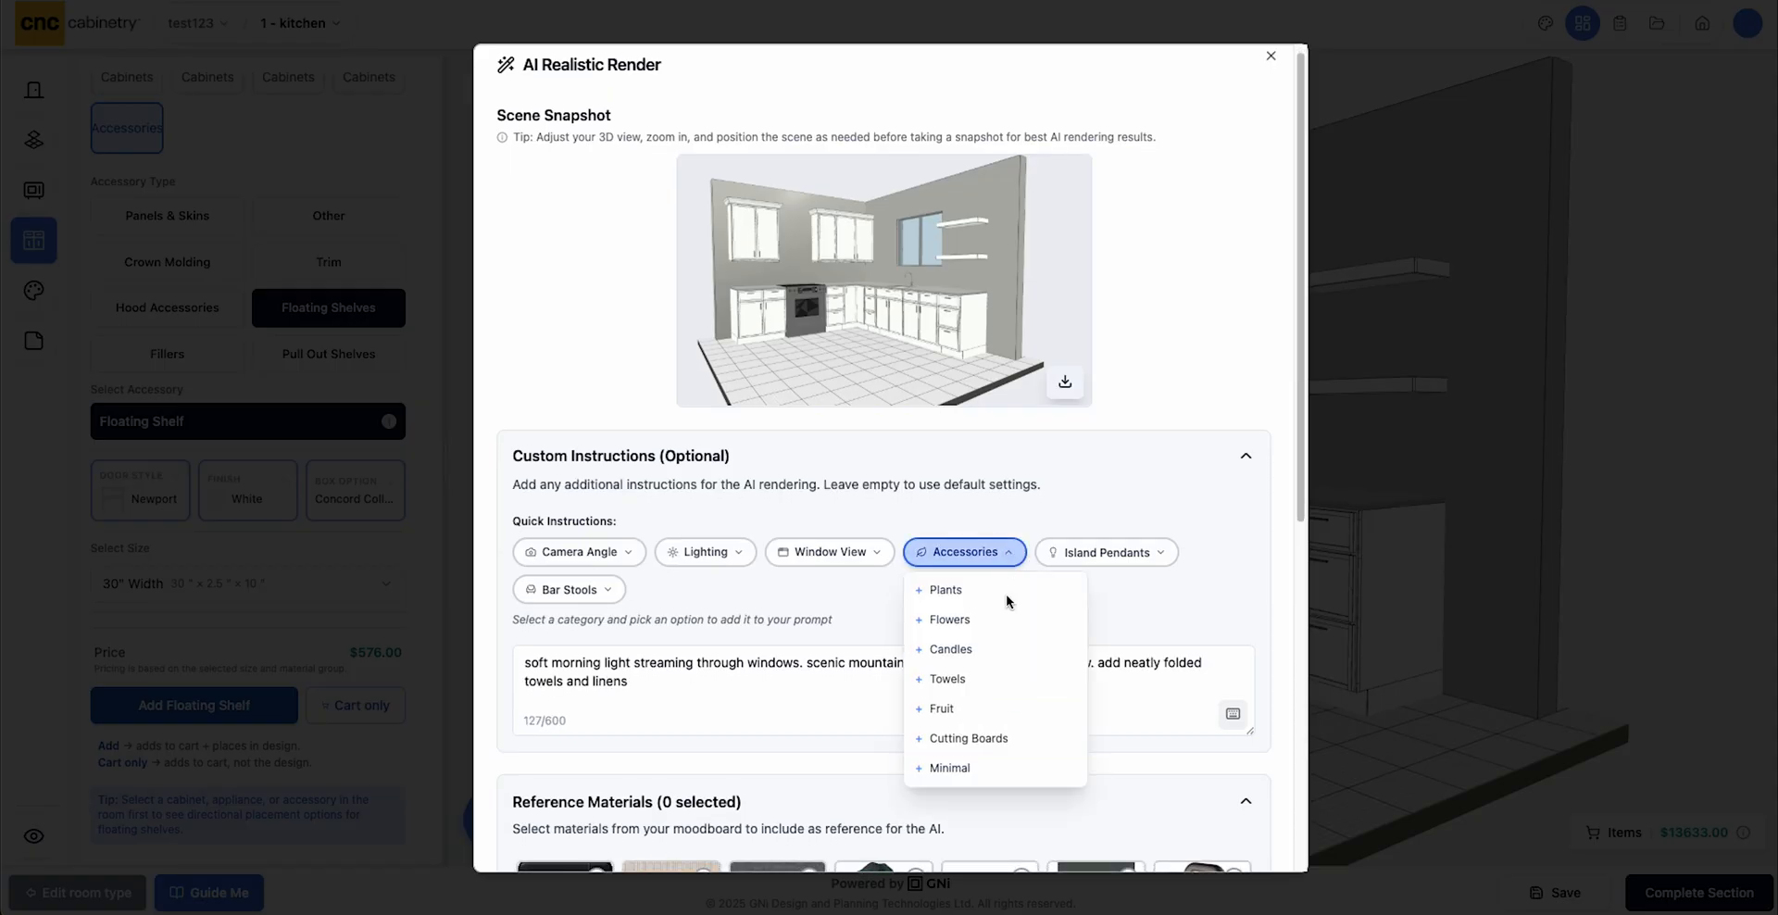
click(979, 738)
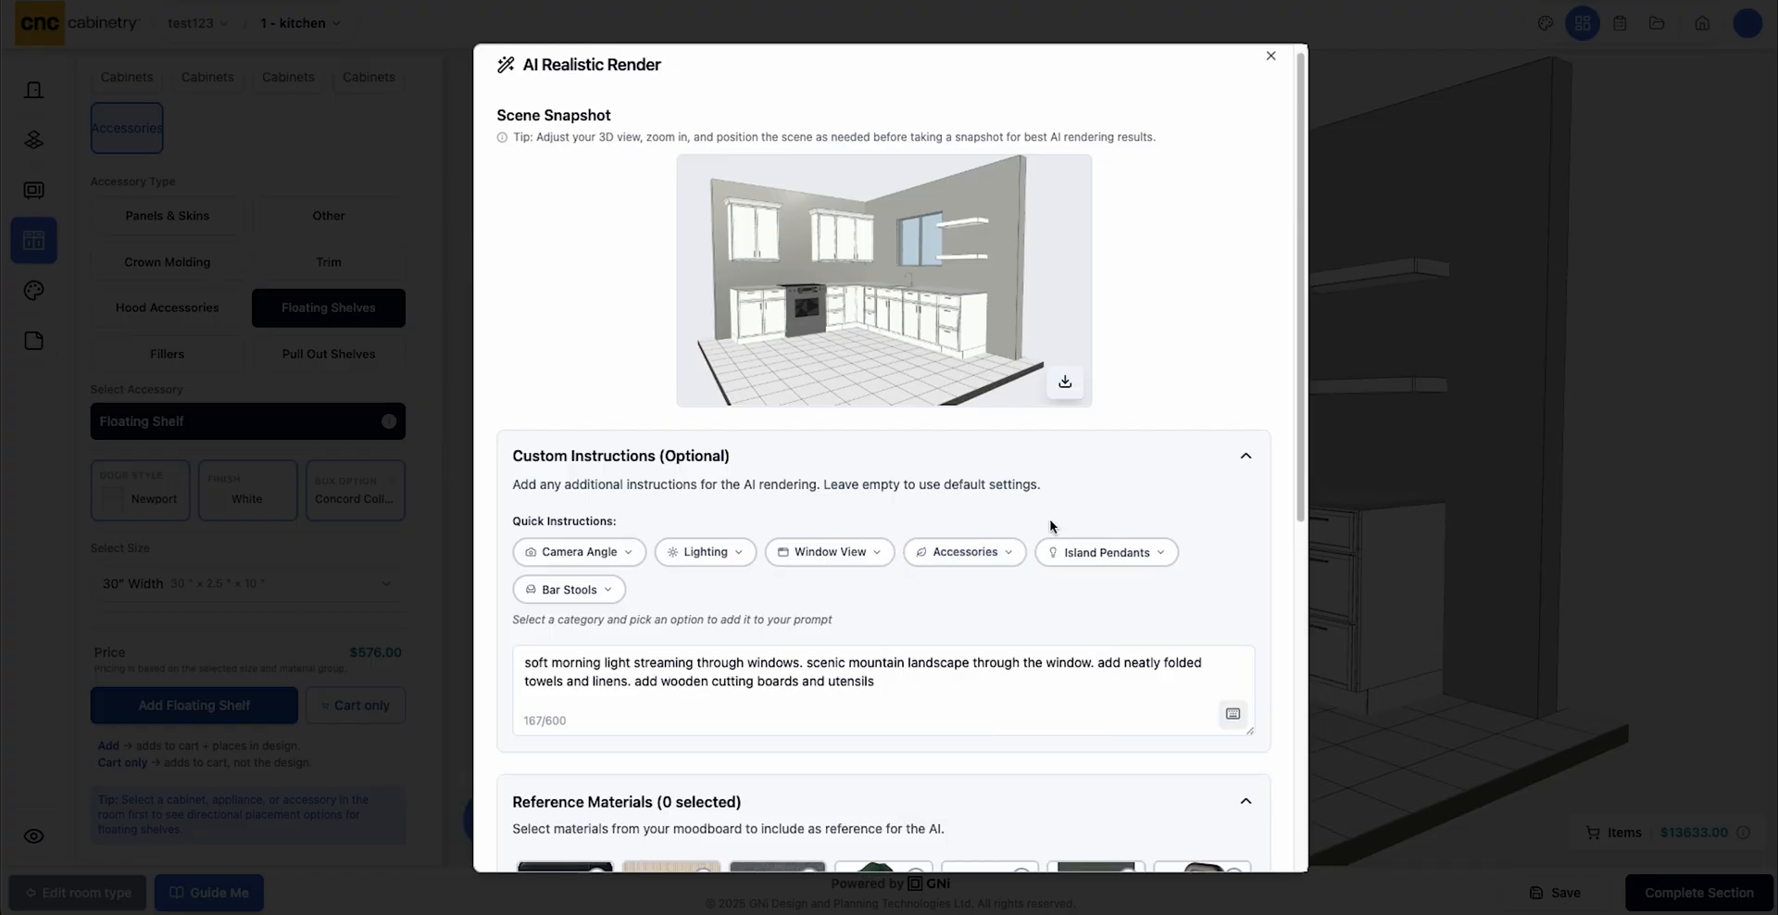
click(1012, 554)
click(1014, 556)
click(1020, 554)
click(950, 619)
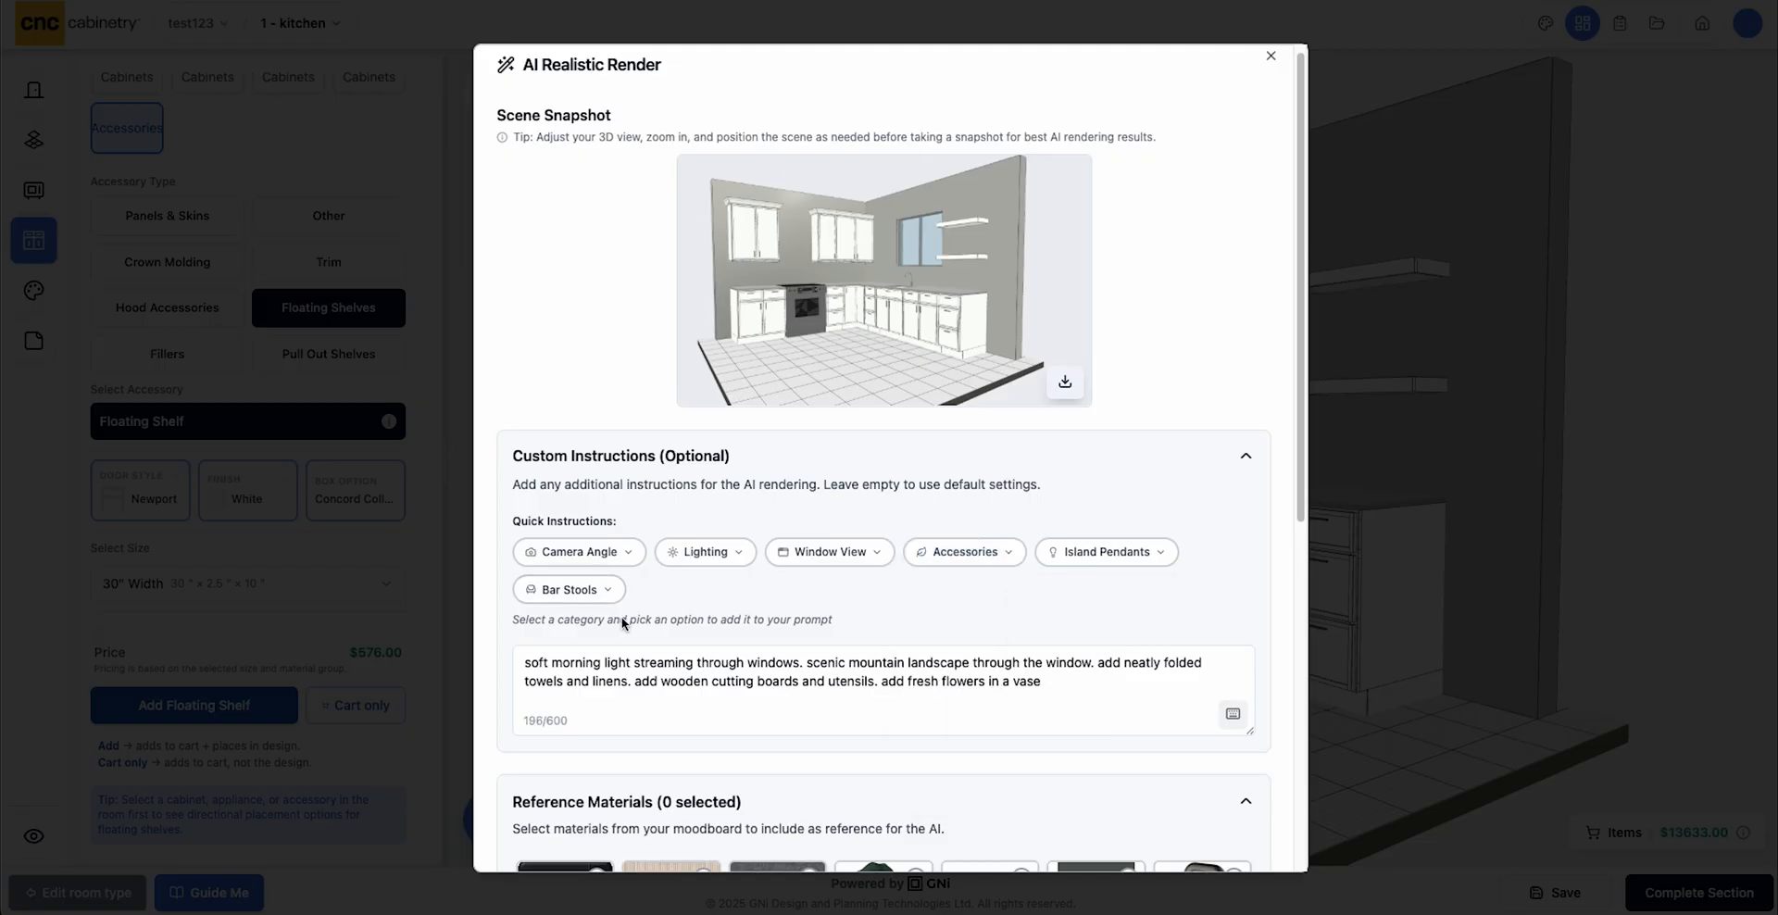
Extend the custom instructions with ". show a nice chandelier in the kitchen, use light wood flooring."
scroll(1012, 719, down, 1)
click(1086, 657)
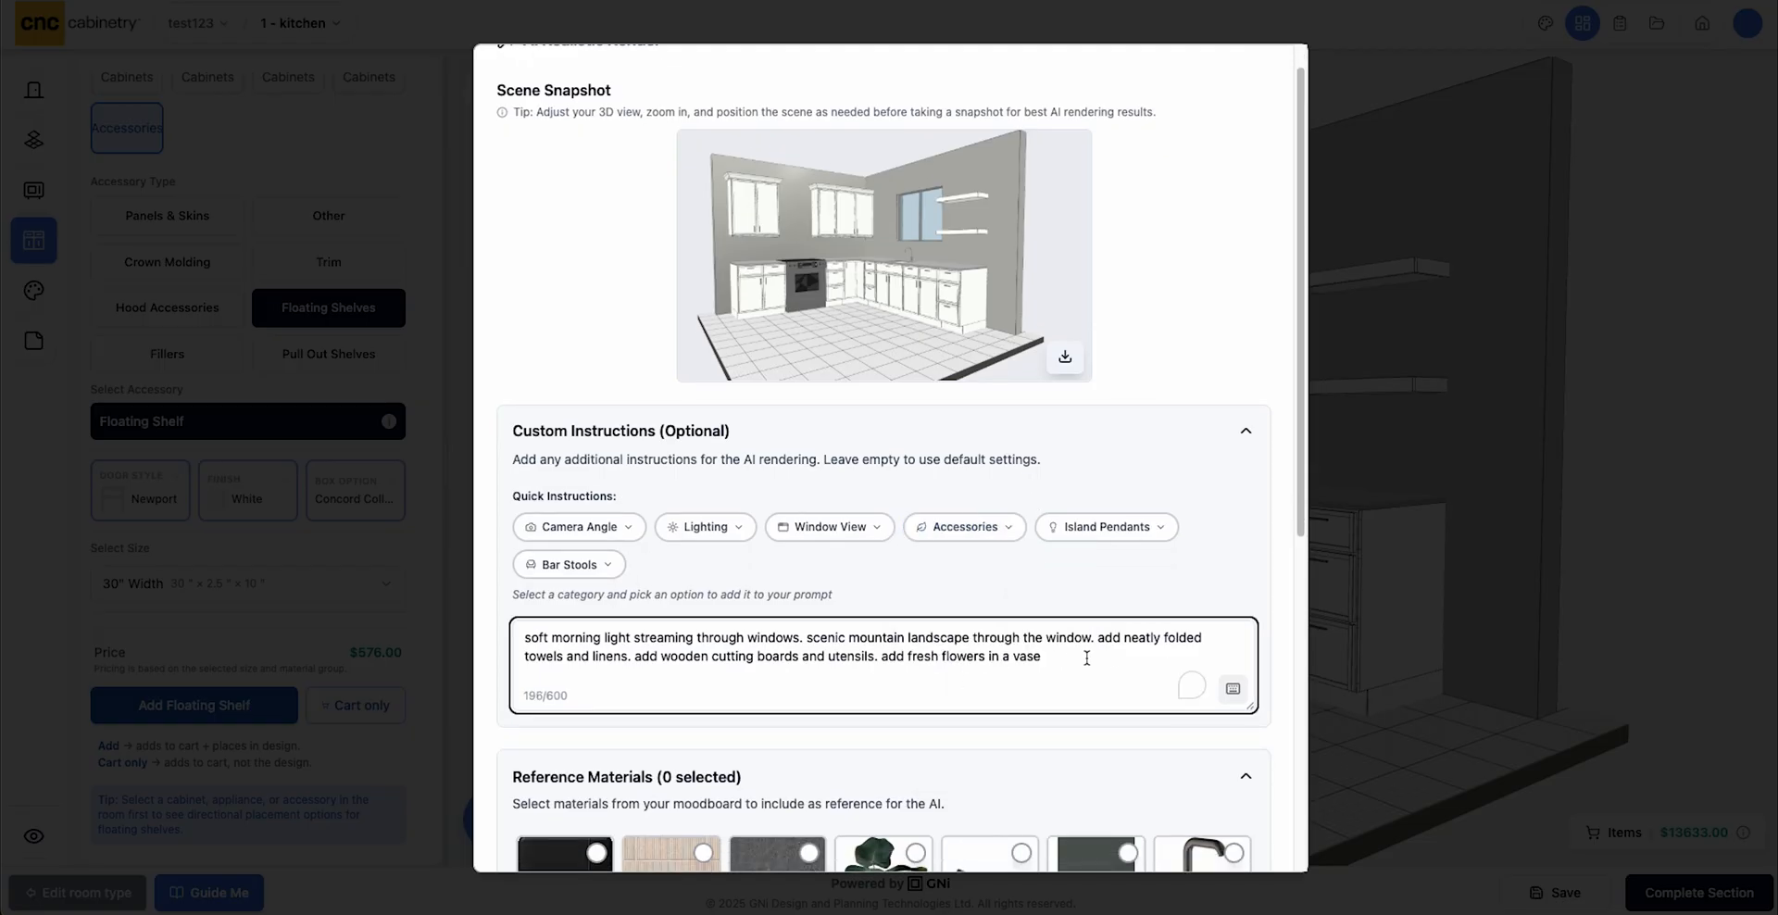
text(. show a nice chandelier )
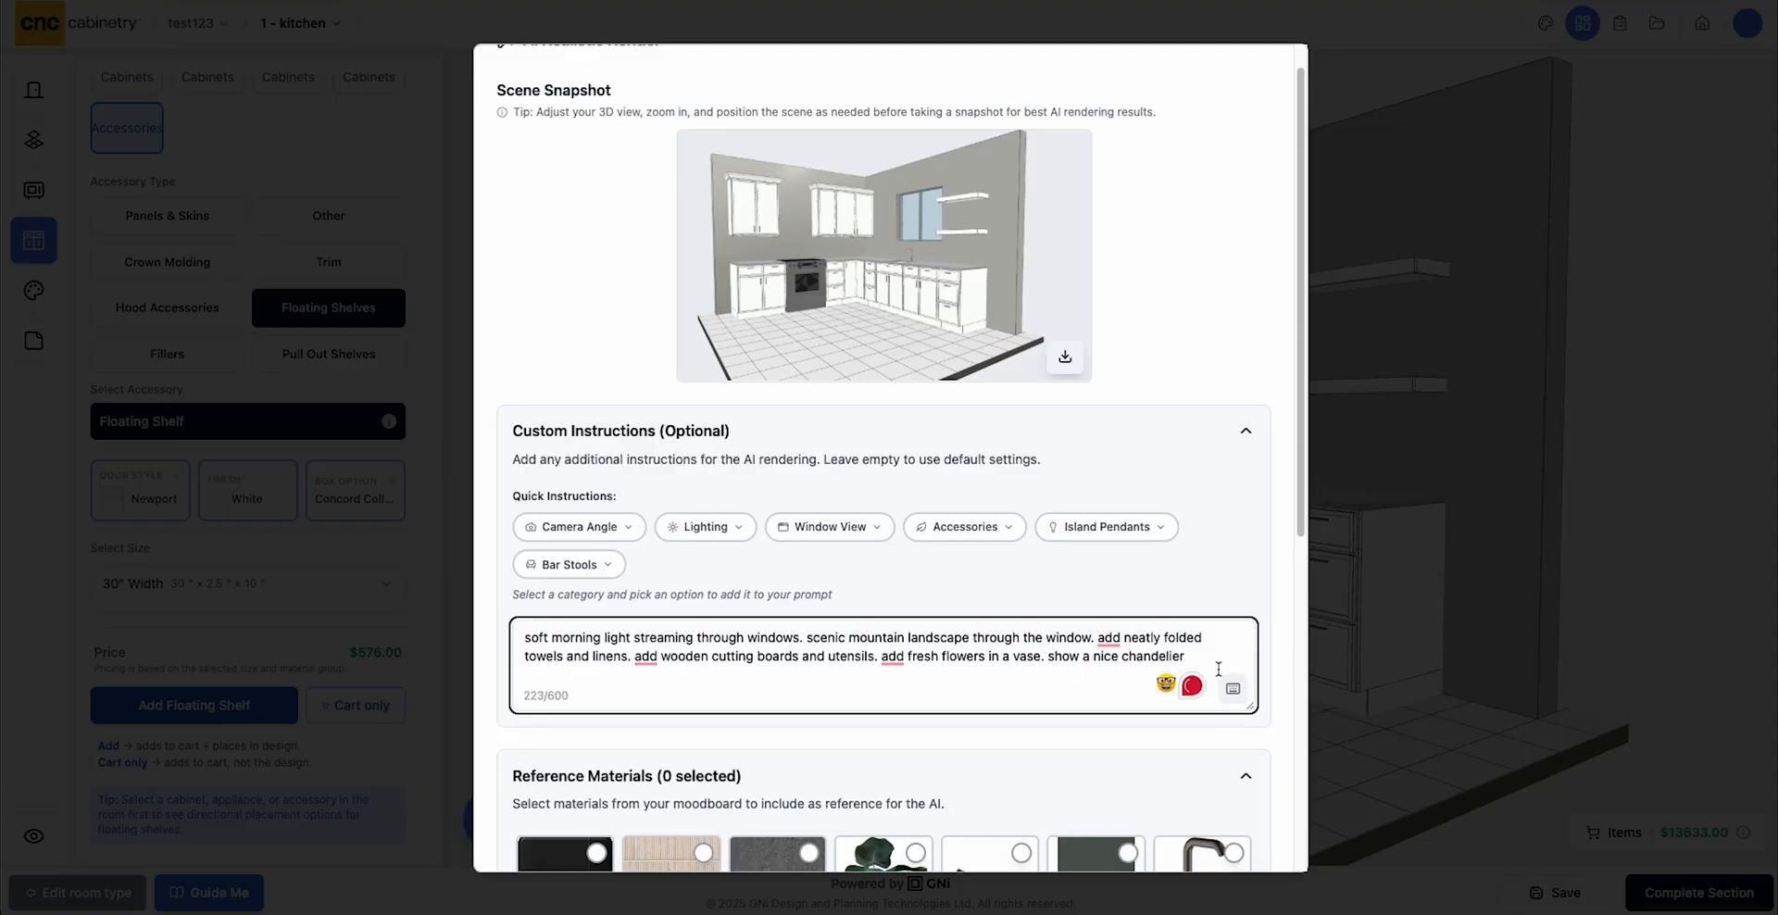
text(in the kitchen)
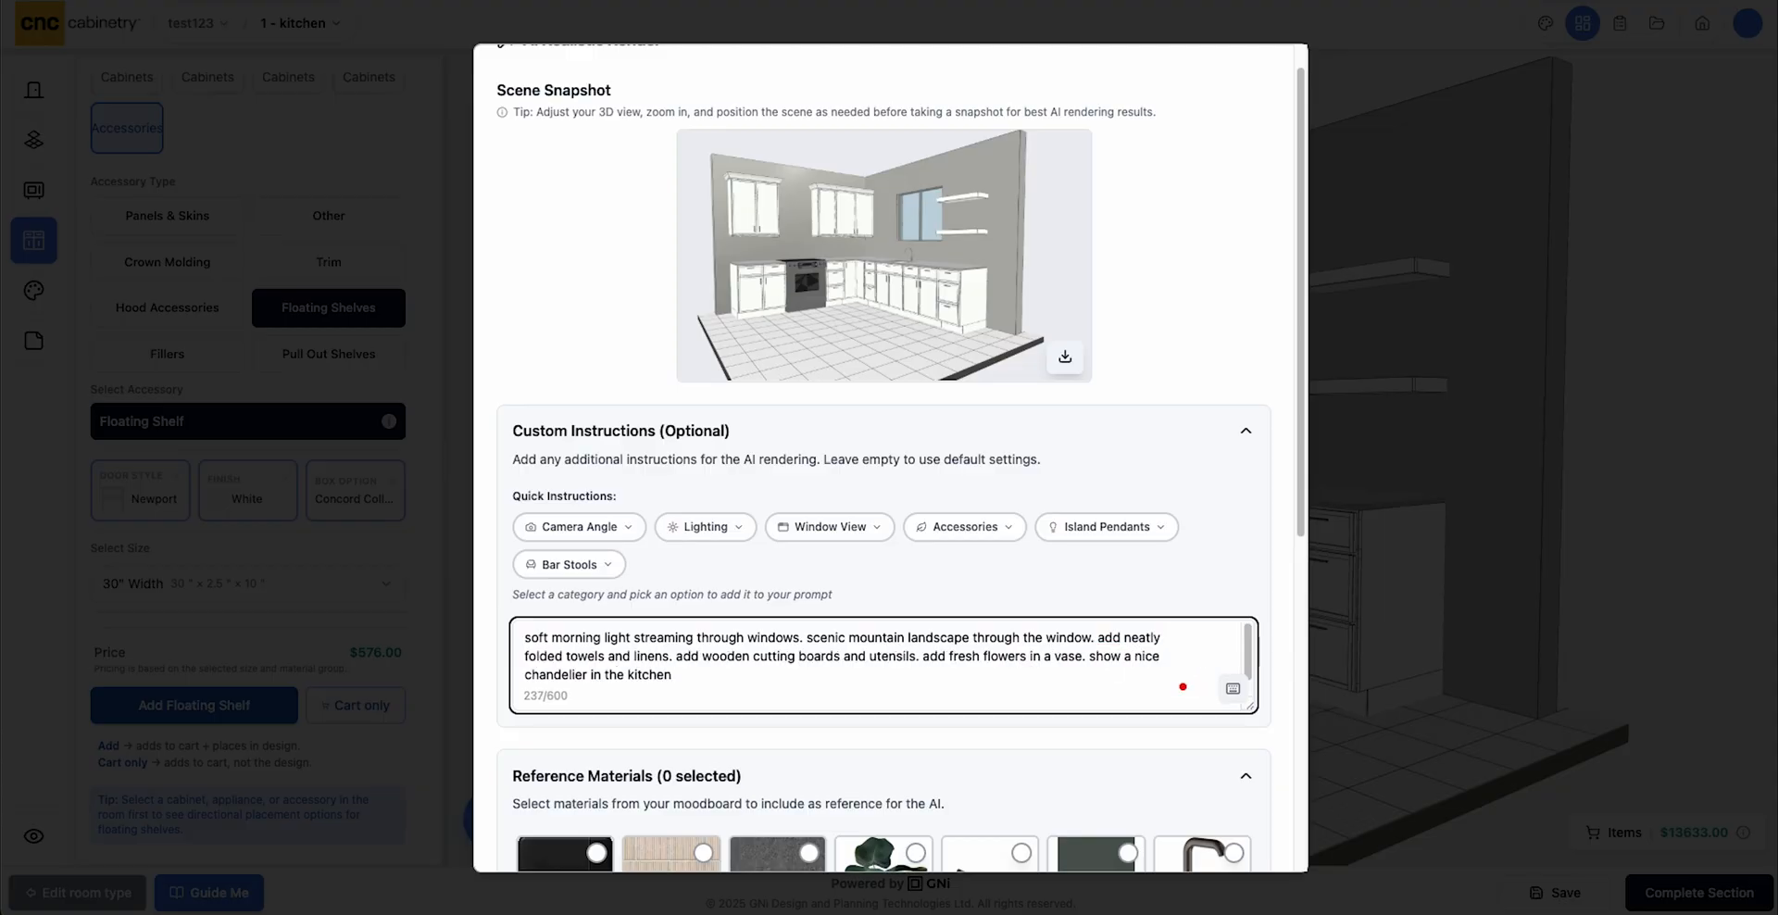
text(, use light wood flooring.)
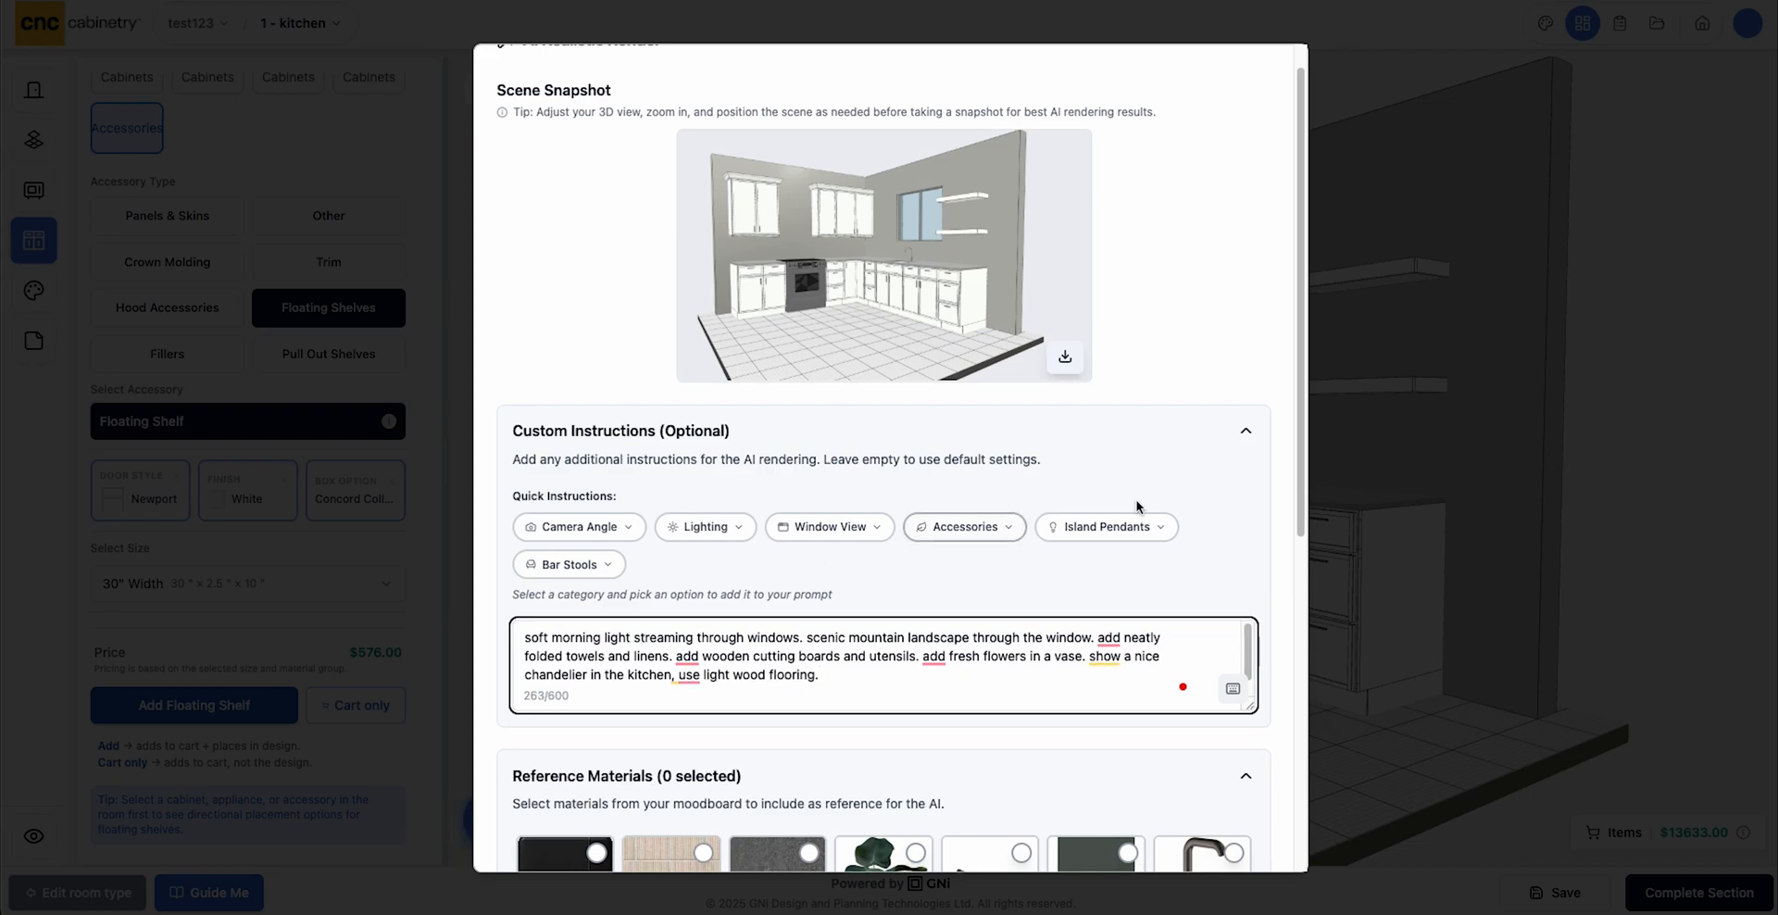
Generate the AI realistic render without selecting any reference materials or reference images
scroll(1241, 478, down, 2)
scroll(1241, 485, down, 2)
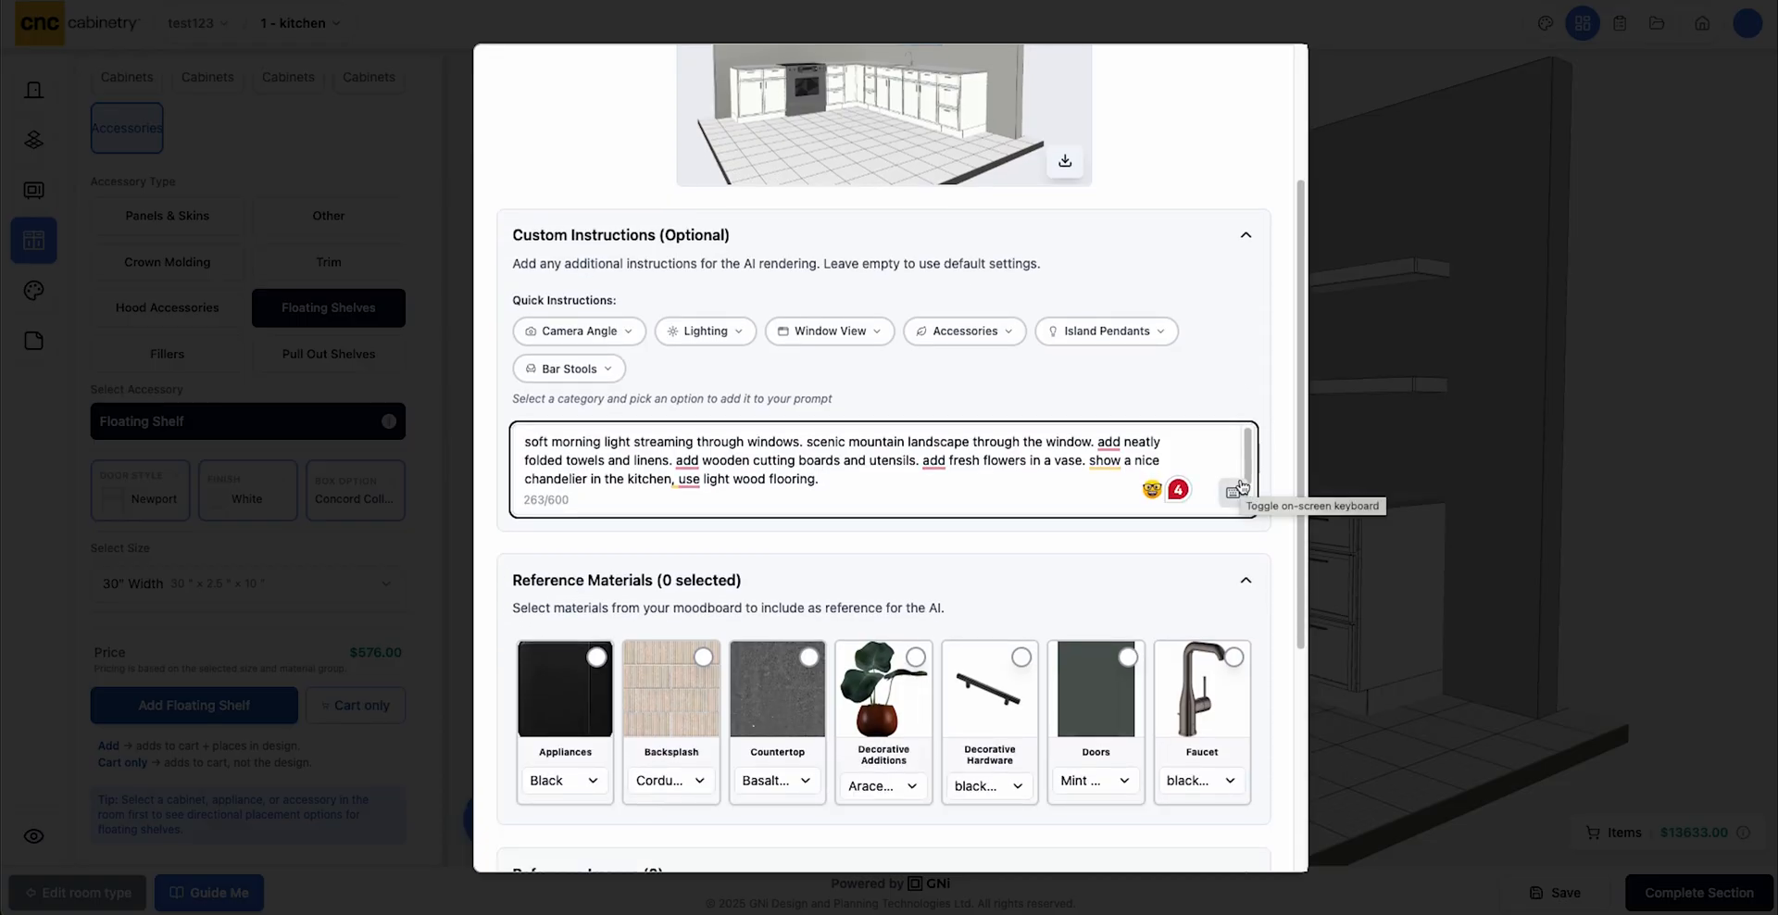
scroll(1241, 487, down, 7)
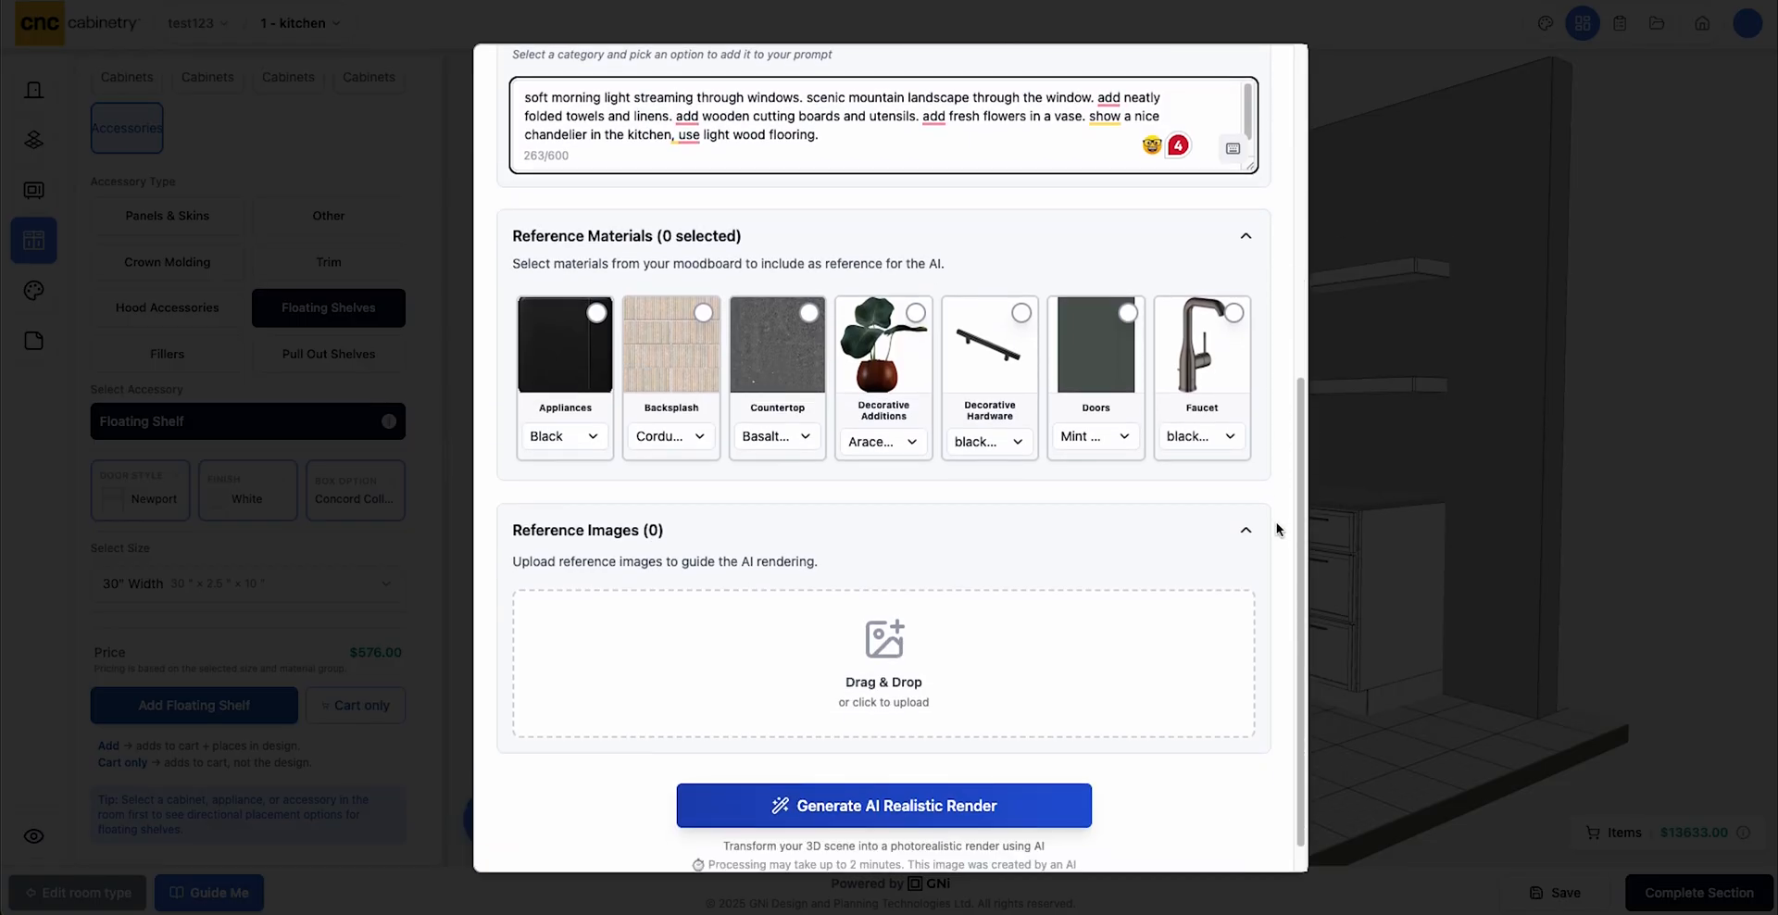
scroll(1019, 535, down, 1)
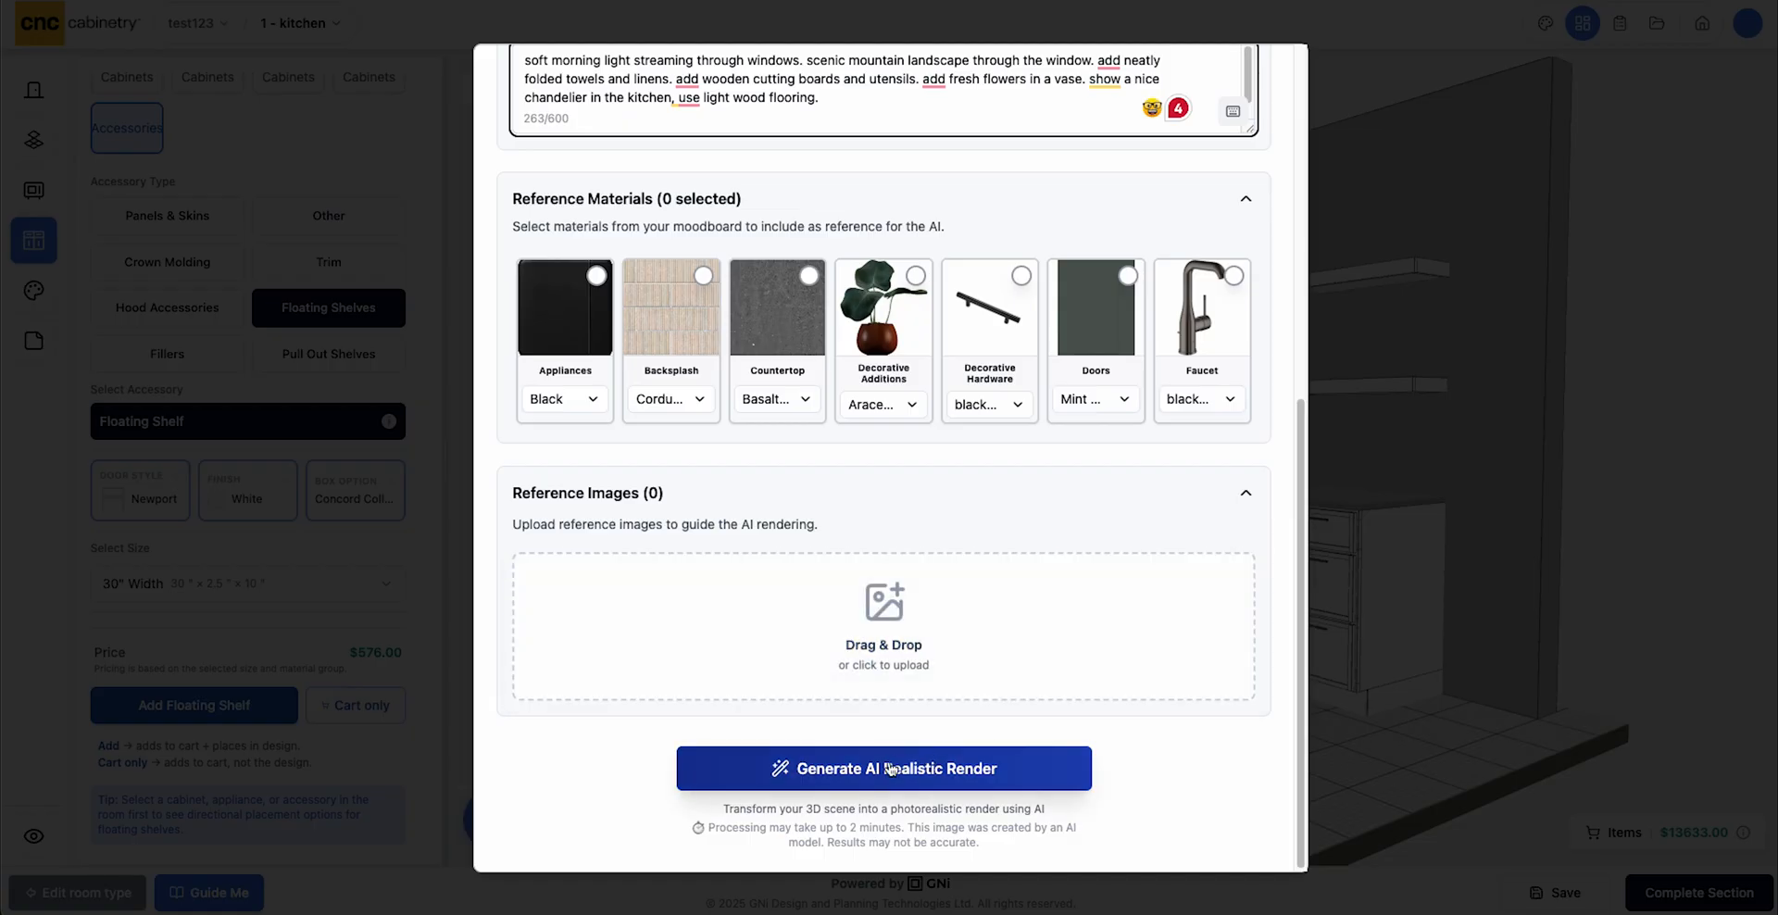
click(989, 782)
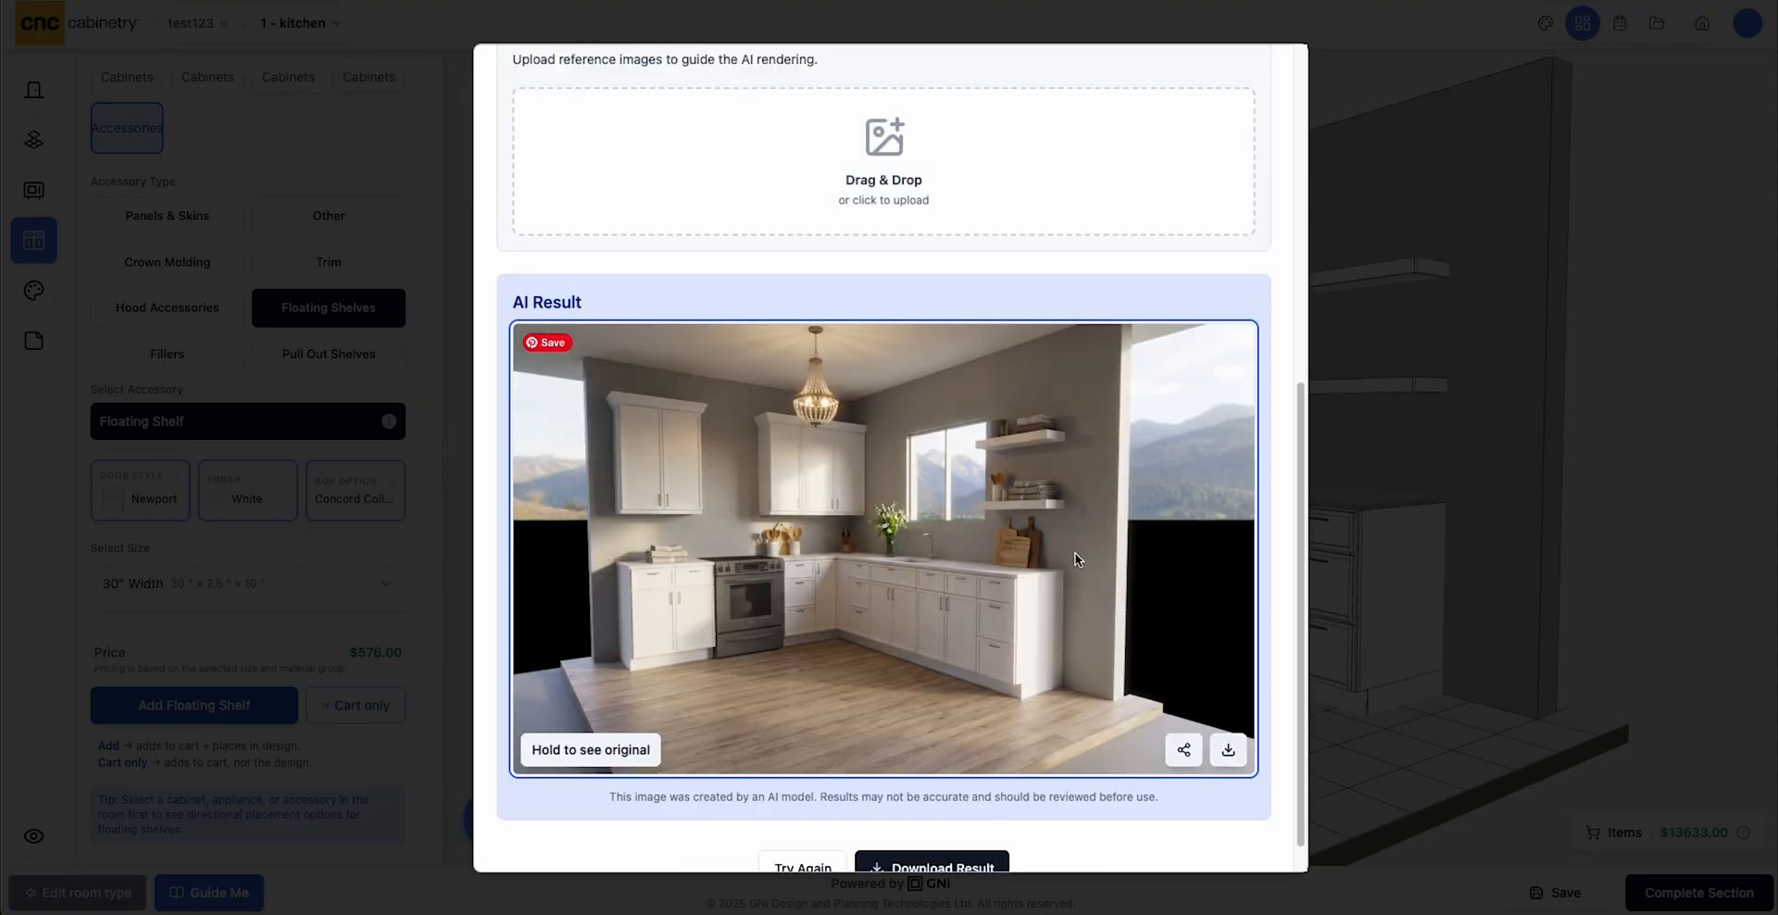
Examine the AI render's cabinets, chandelier, flooring and accessories, and close the renderer
scroll(1069, 567, down, 1)
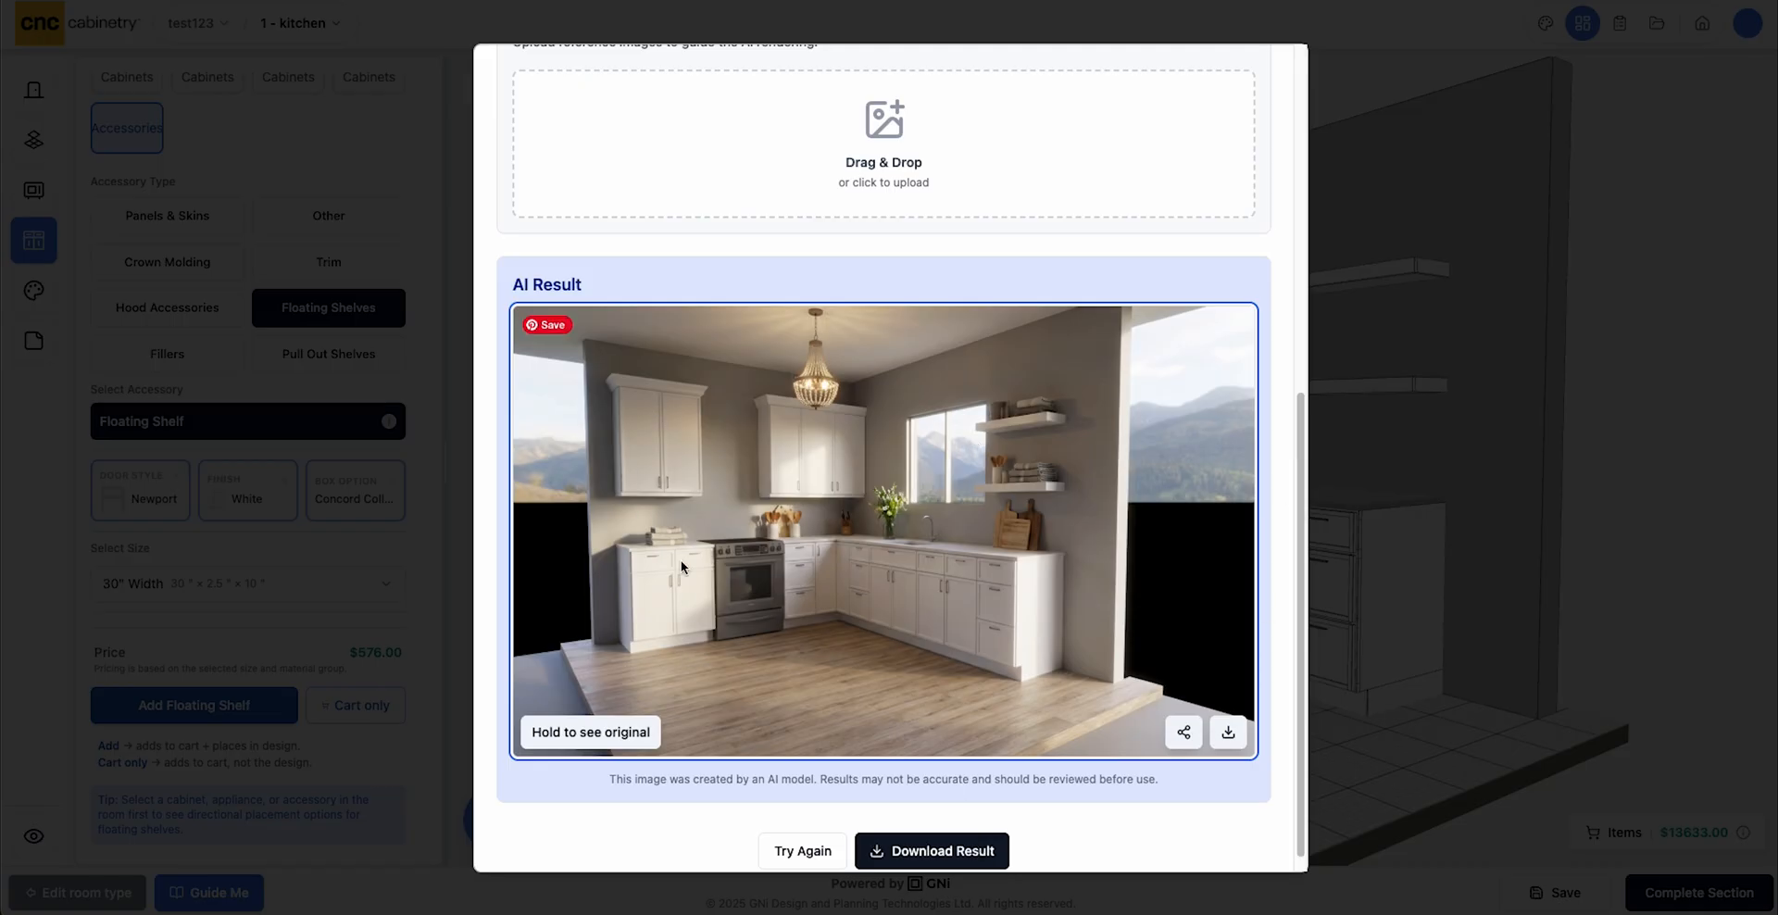
scroll(897, 535, down, 1)
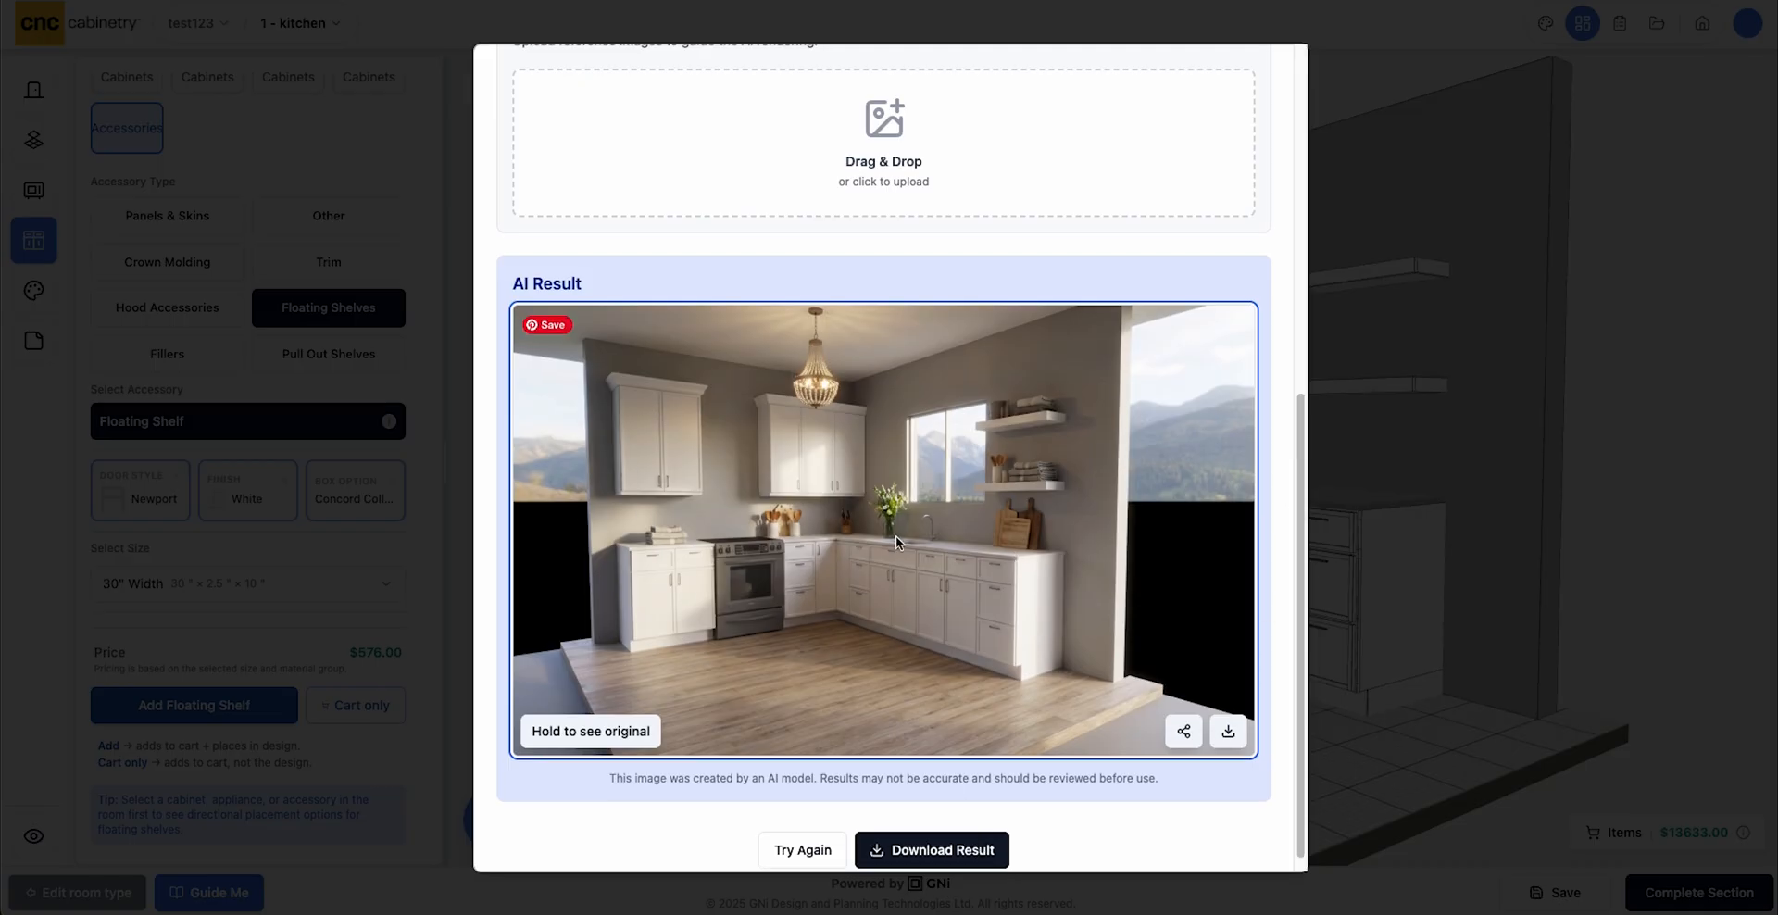
scroll(1016, 344, down, 1)
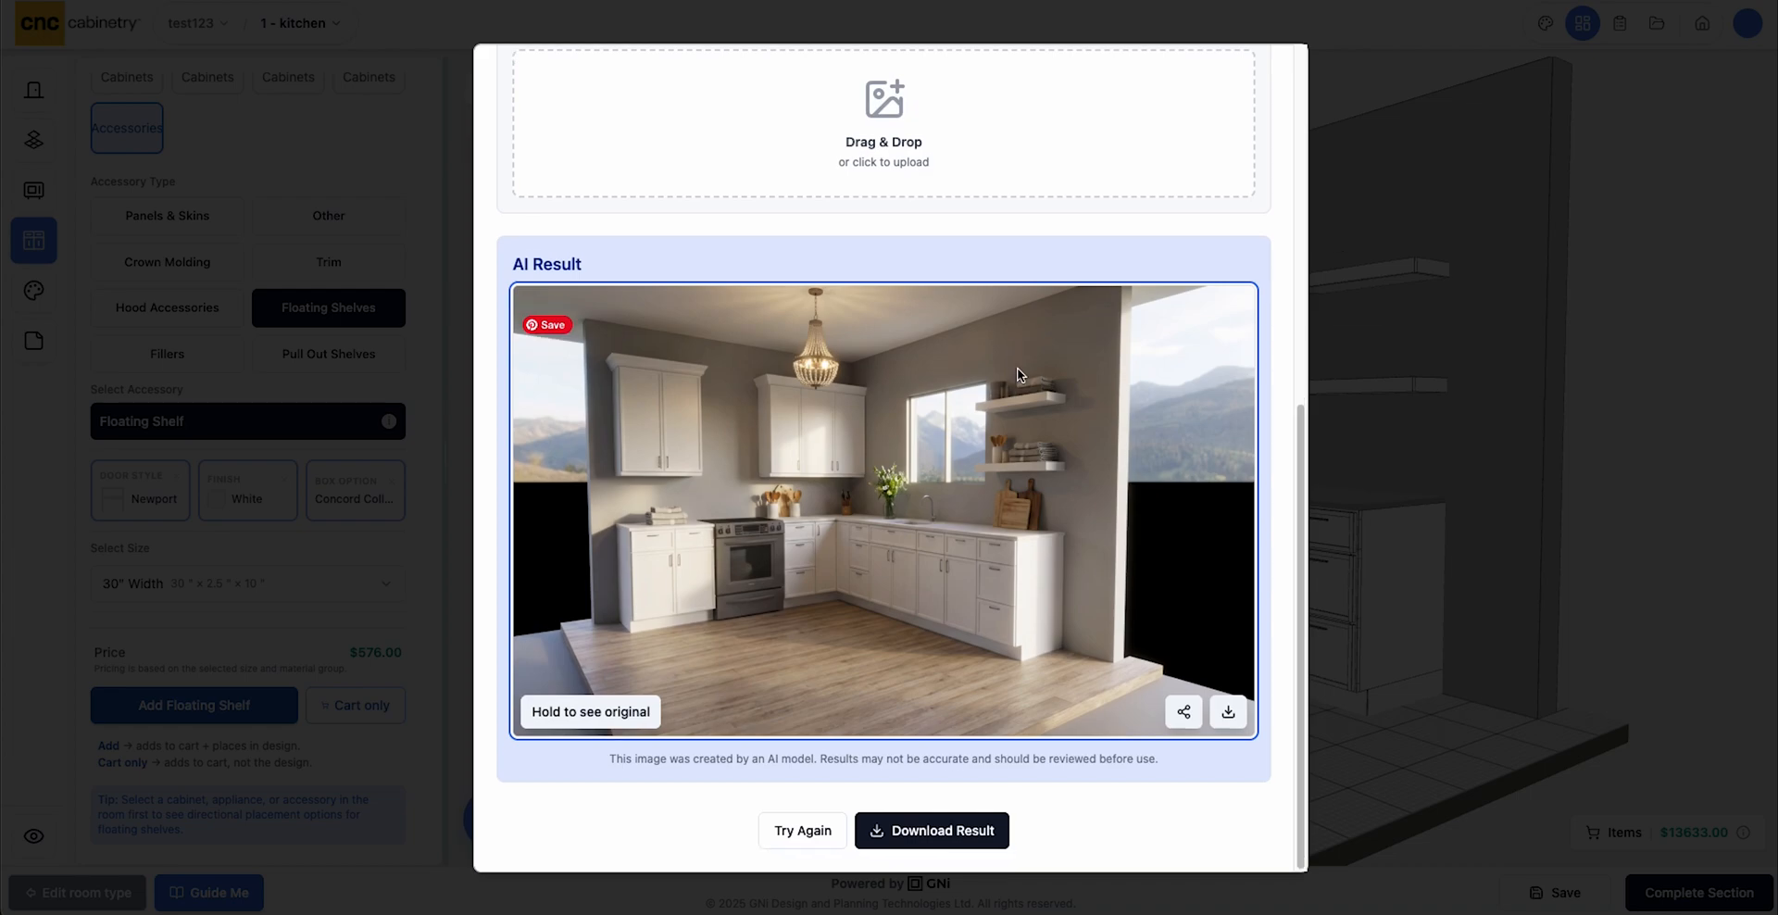
scroll(1019, 370, up, 2)
scroll(1019, 380, down, 1)
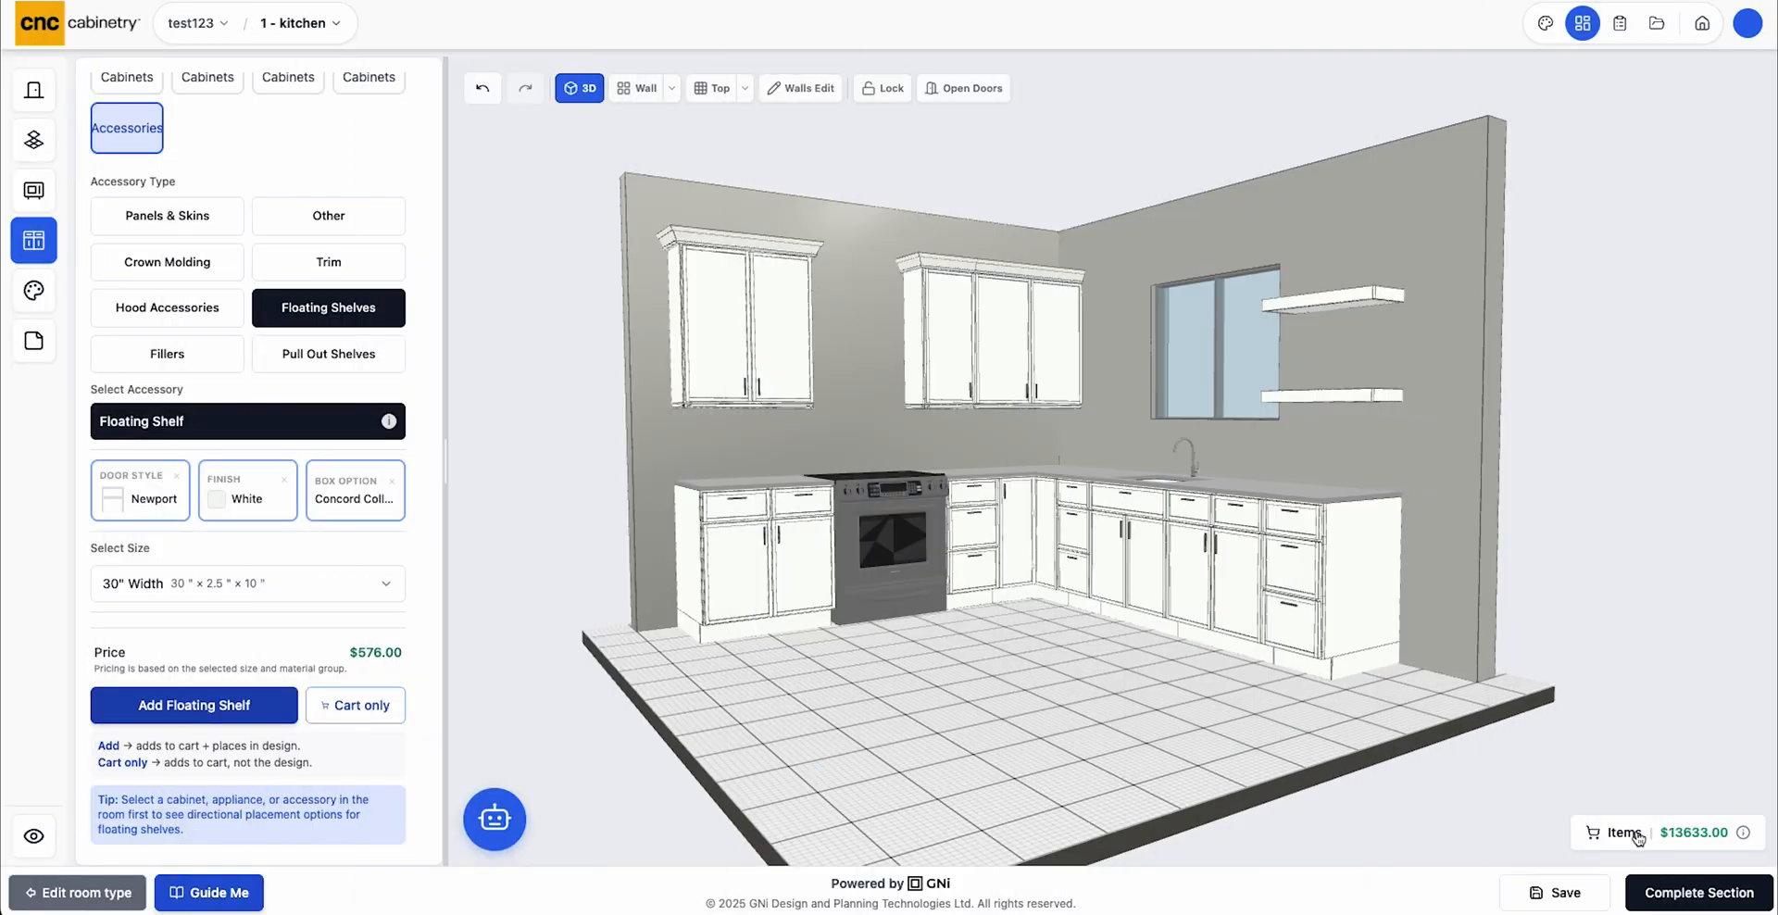
Review the project's items list, from the cabinets through the accessories to the estimated total price
click(1637, 836)
scroll(839, 443, down, 15)
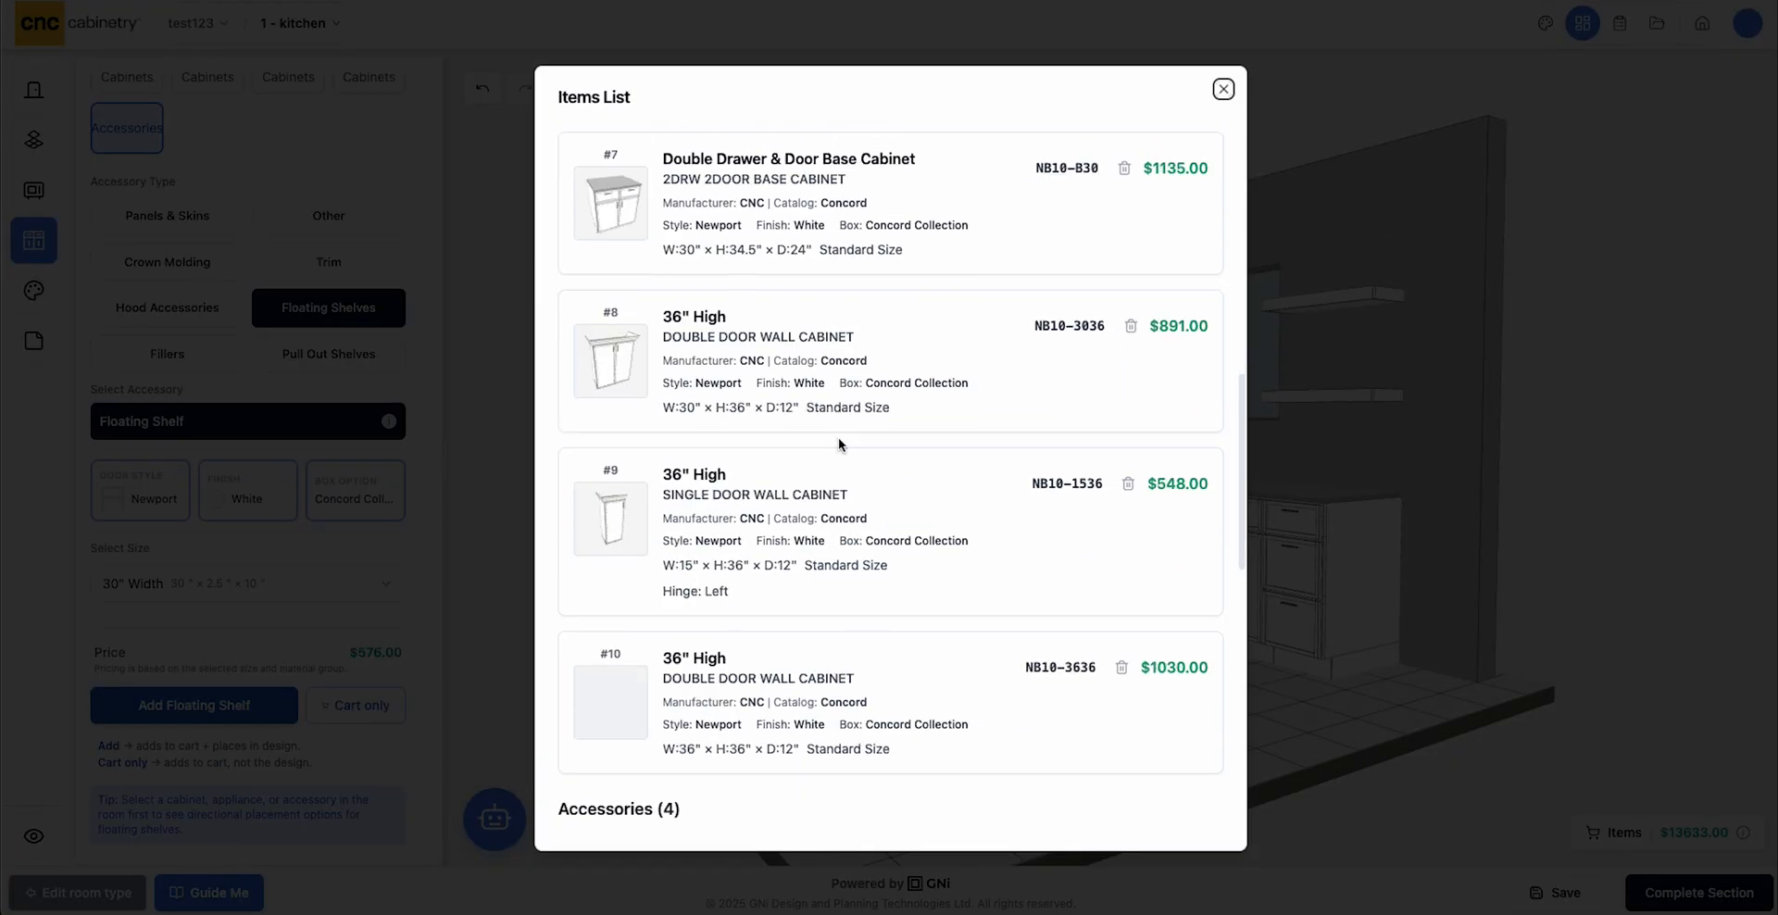
scroll(839, 443, up, 2)
scroll(839, 443, down, 2)
scroll(809, 479, up, 1)
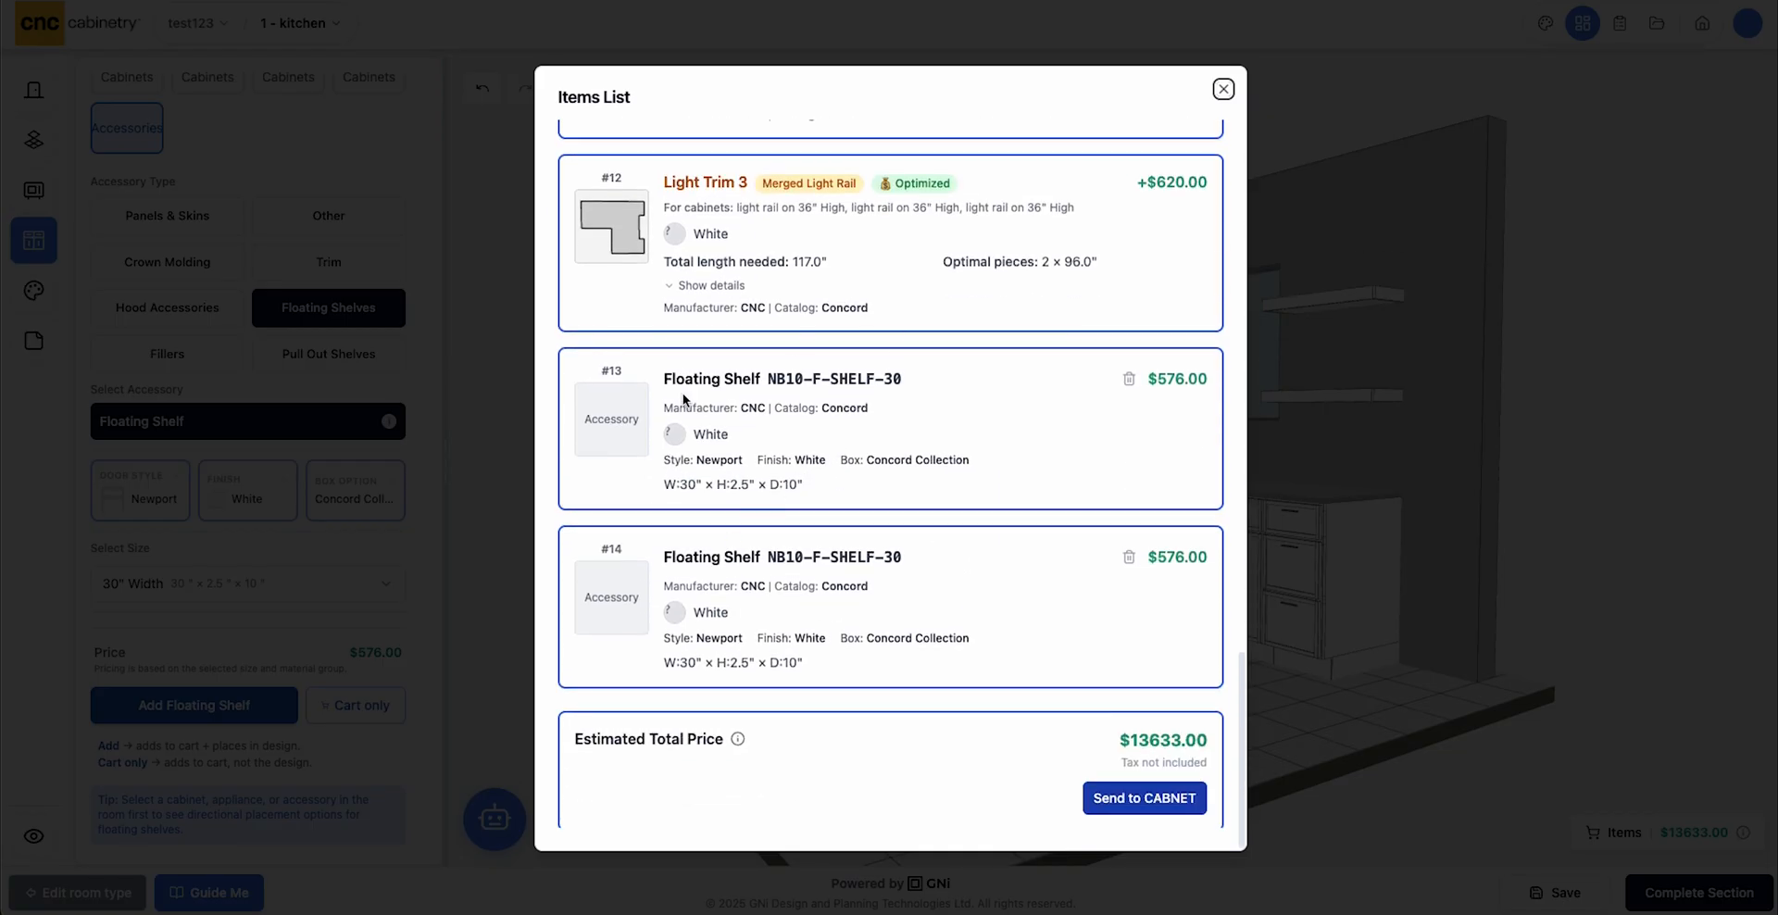
scroll(944, 583, up, 5)
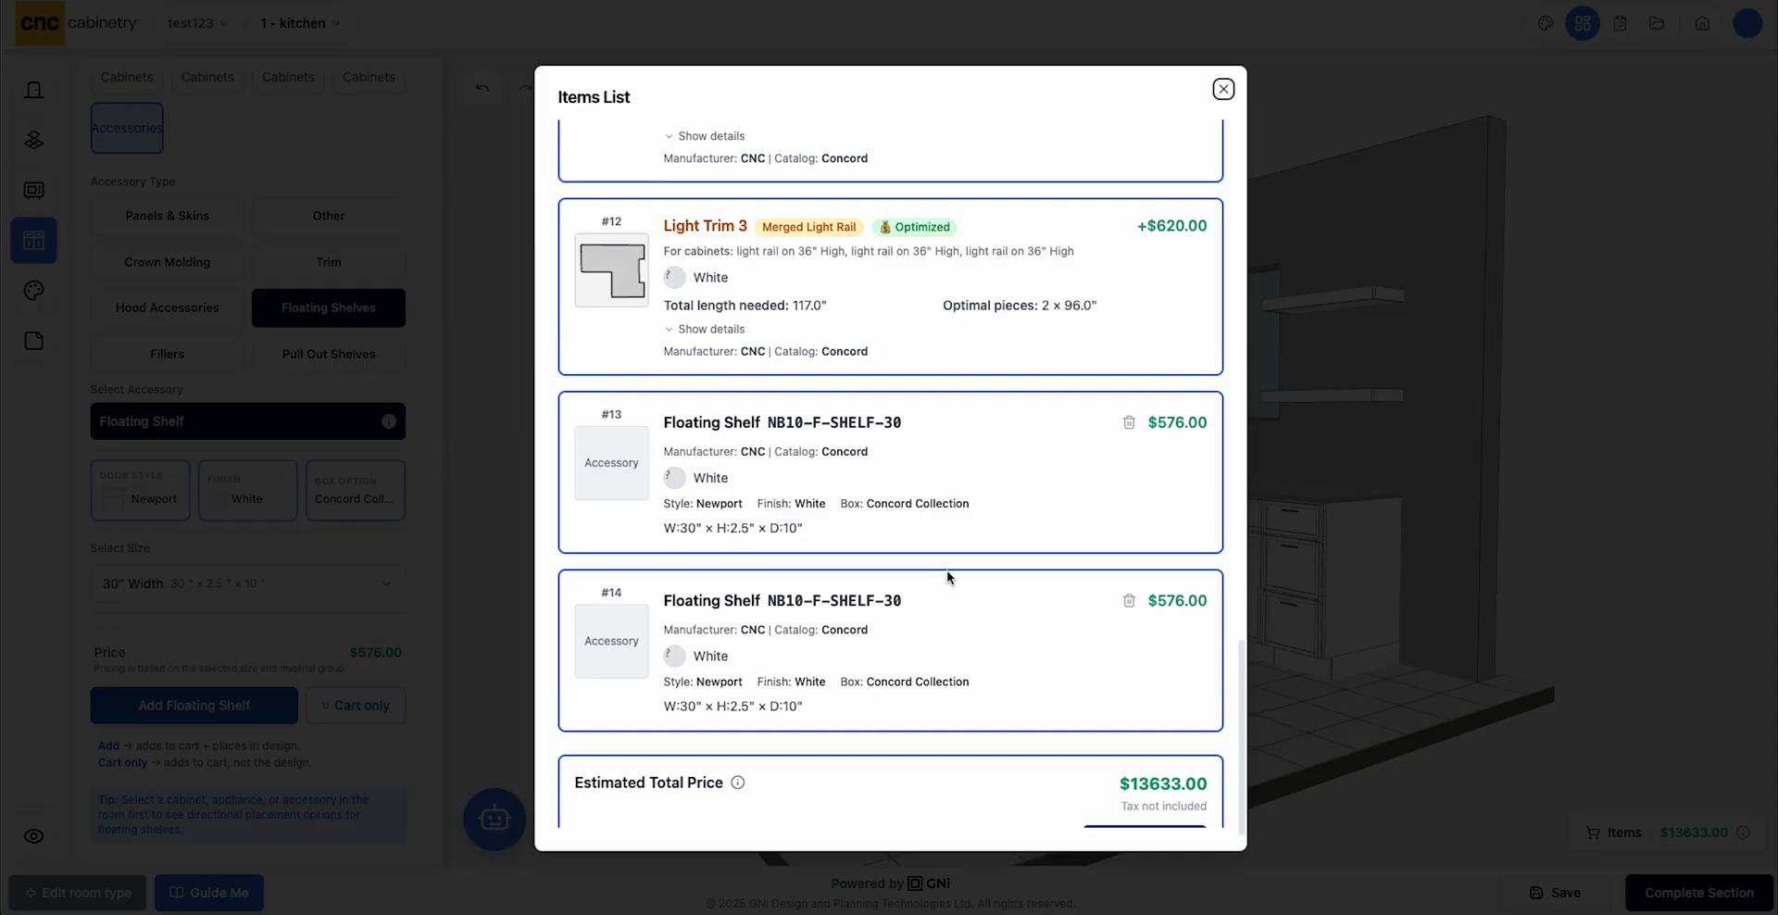
scroll(1040, 556, down, 5)
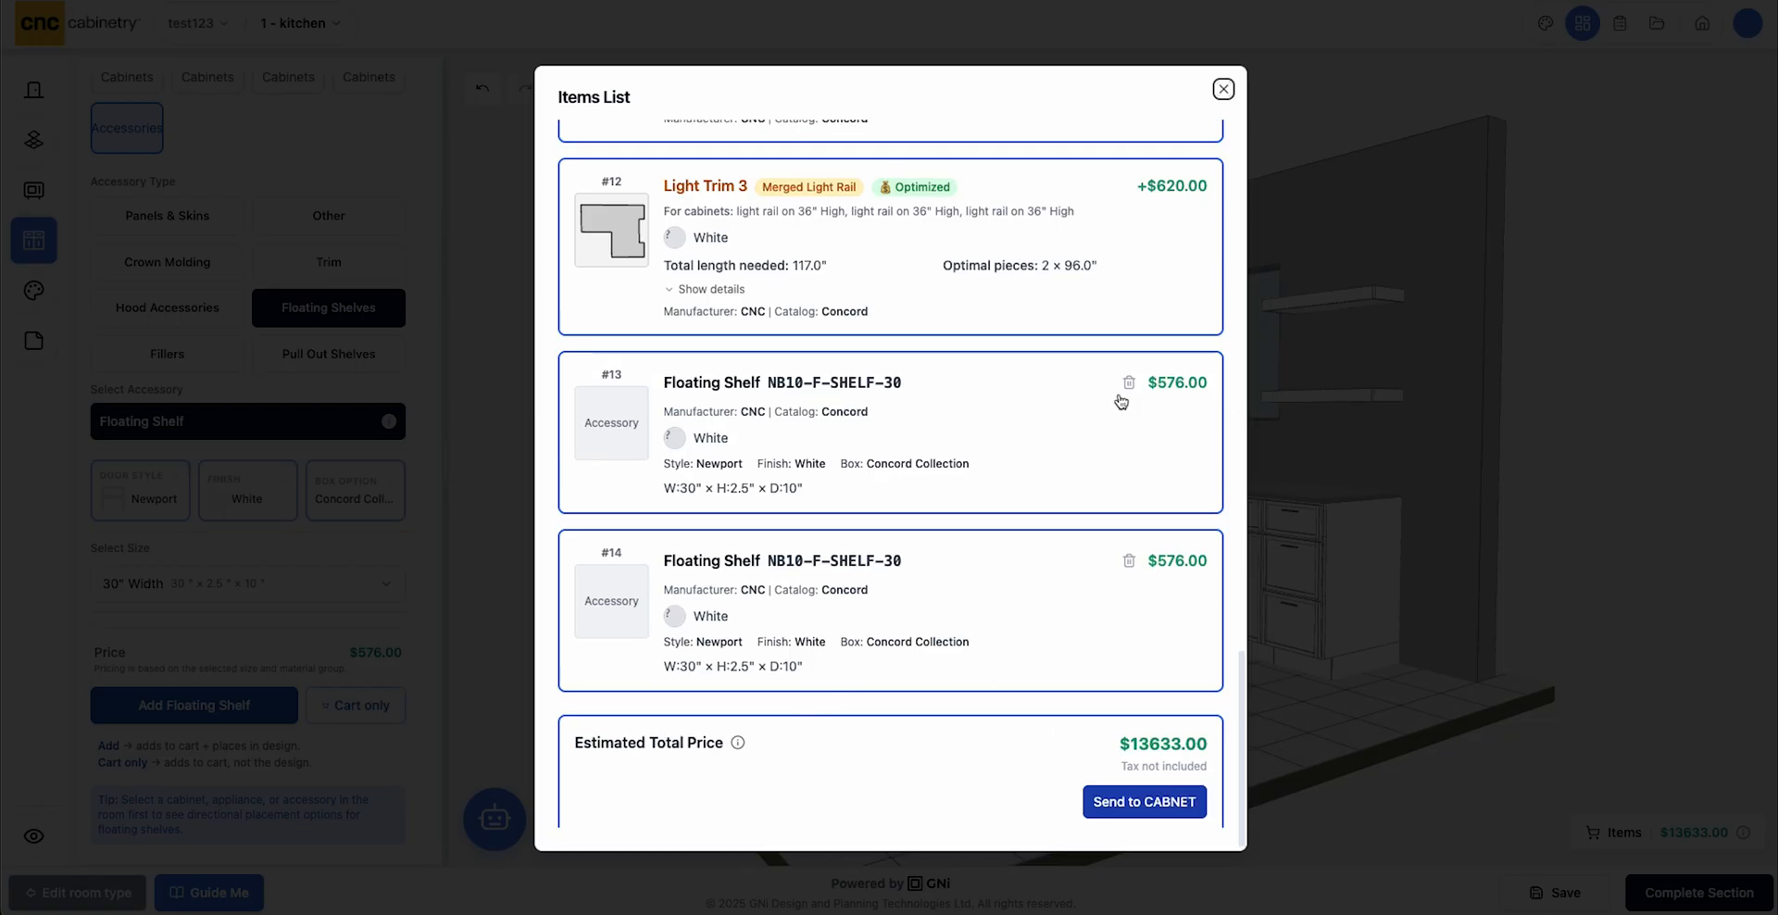
Send the kitchen's items list to CABNET
scroll(1123, 408, up, 1)
scroll(1120, 403, down, 1)
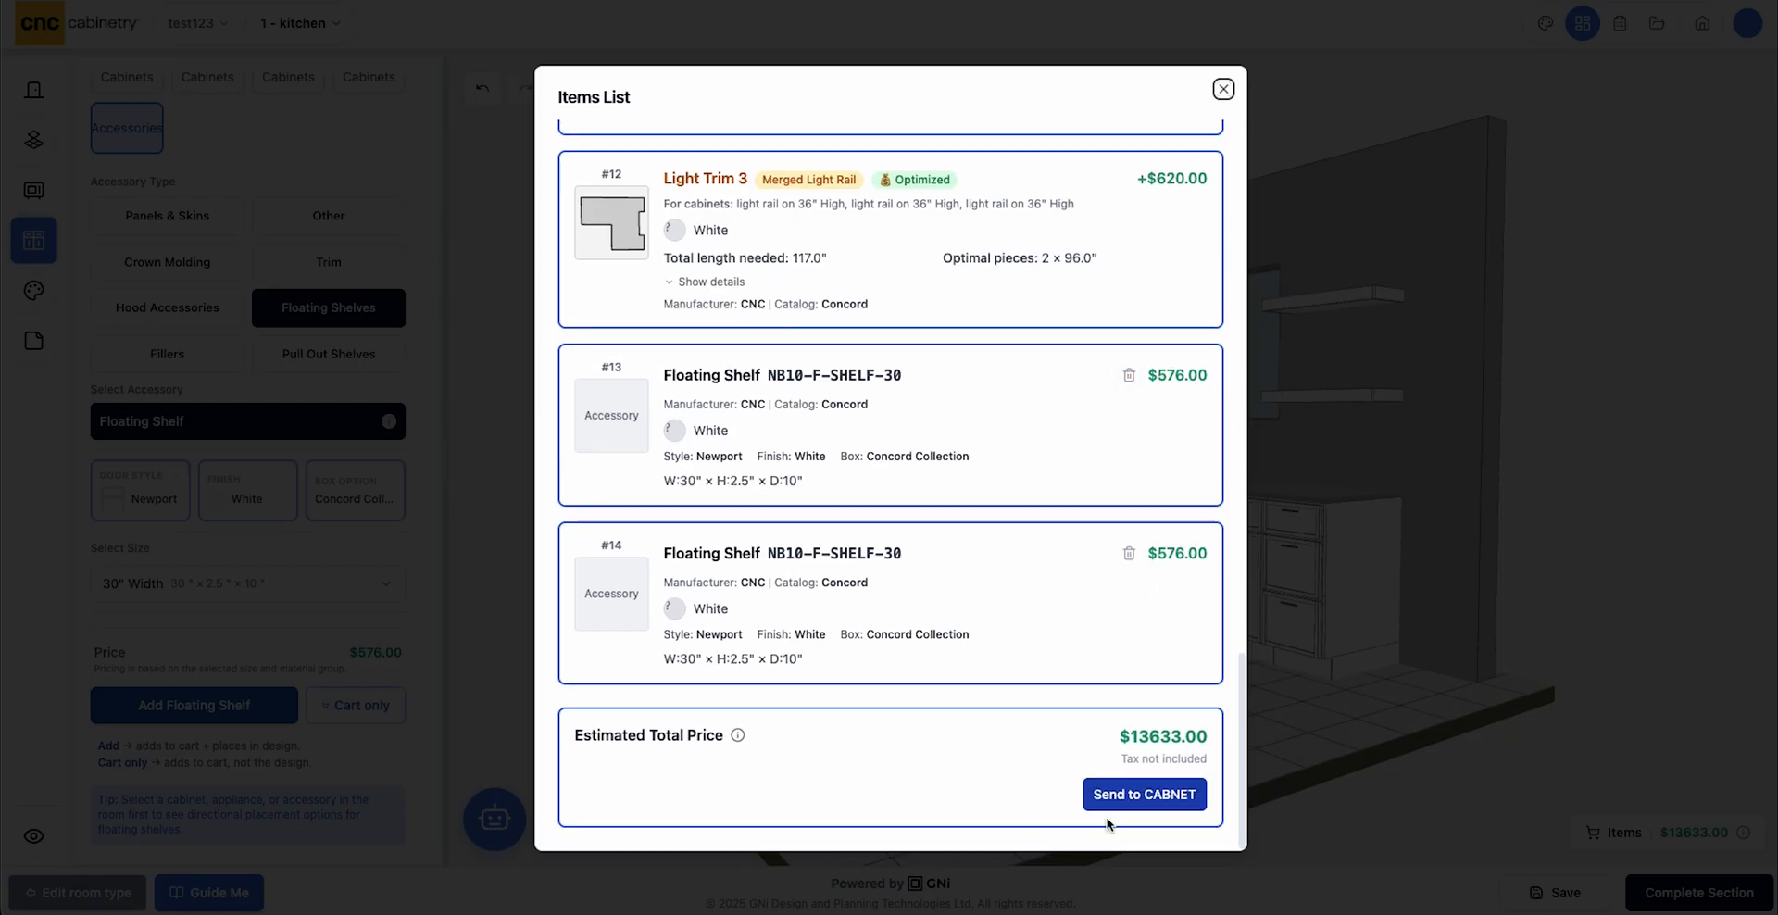
scroll(1145, 528, up, 1)
scroll(1145, 533, down, 1)
click(1092, 796)
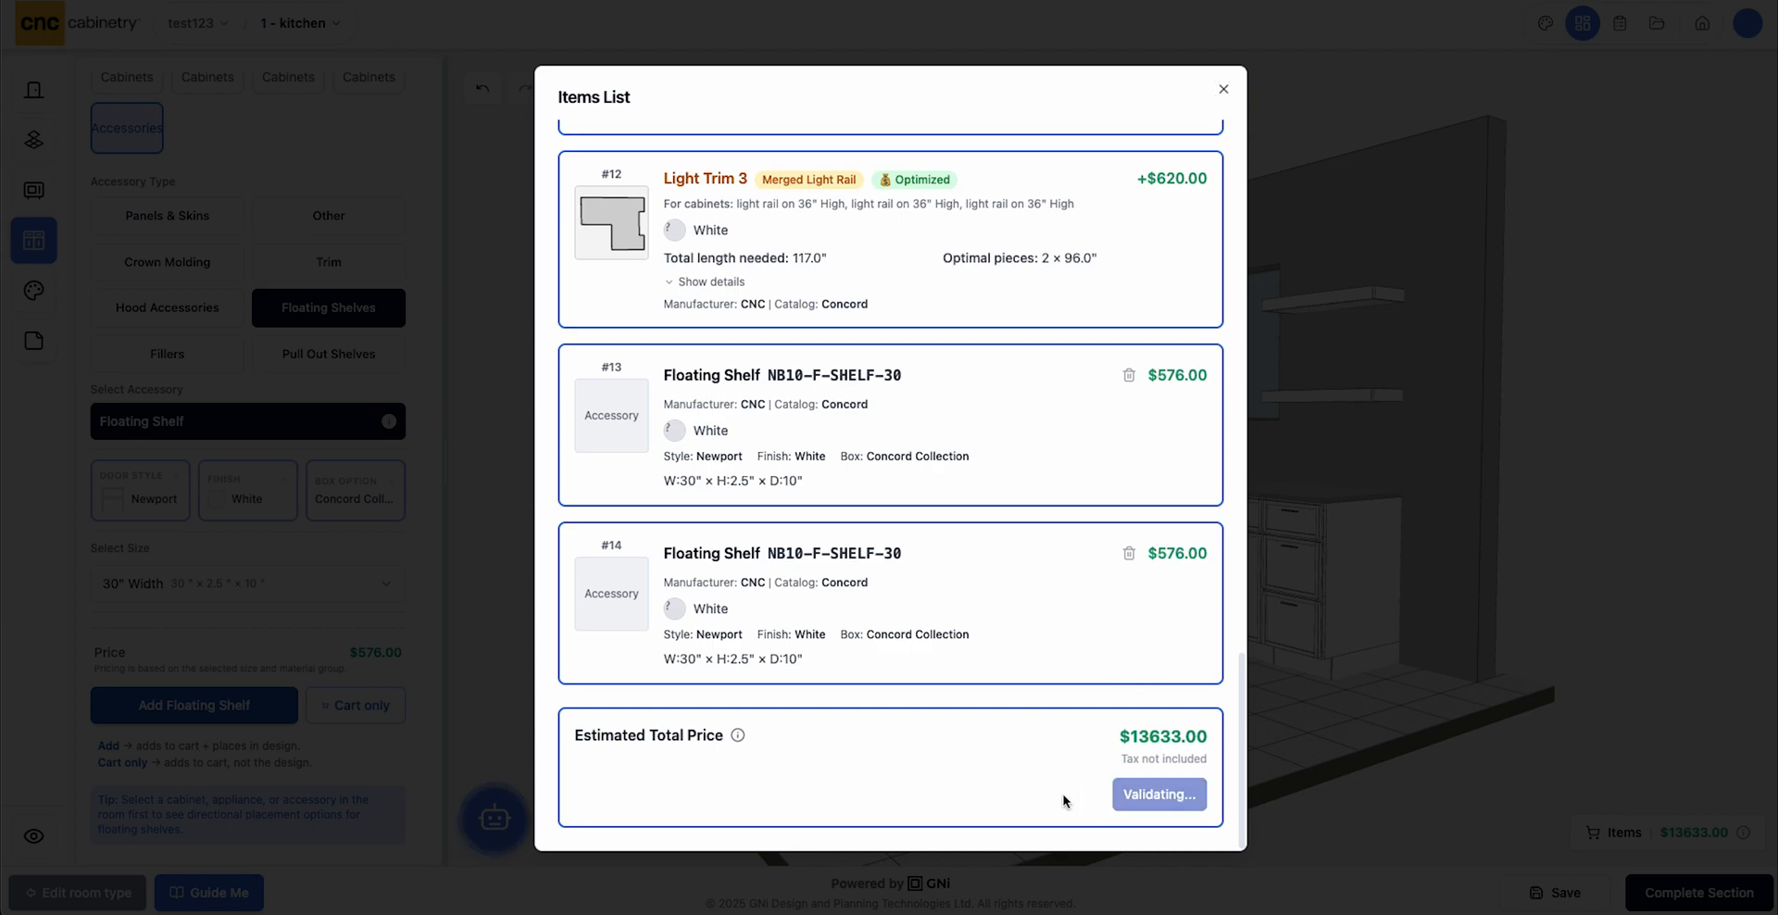